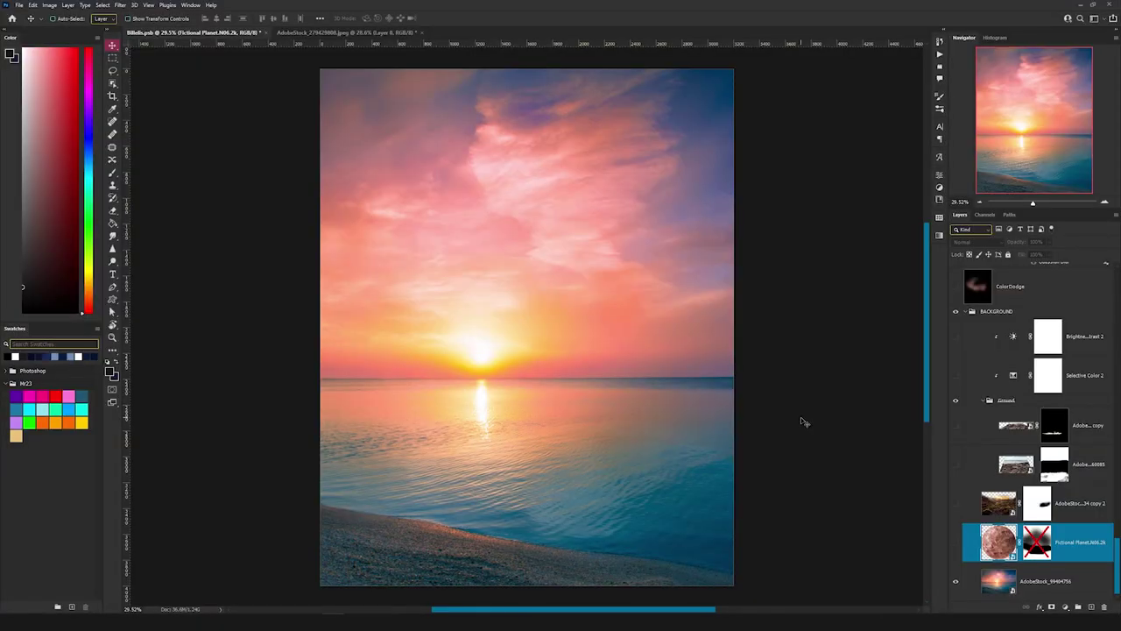
key(m)
drag(318, 67, 773, 389)
key(ctrl+d)
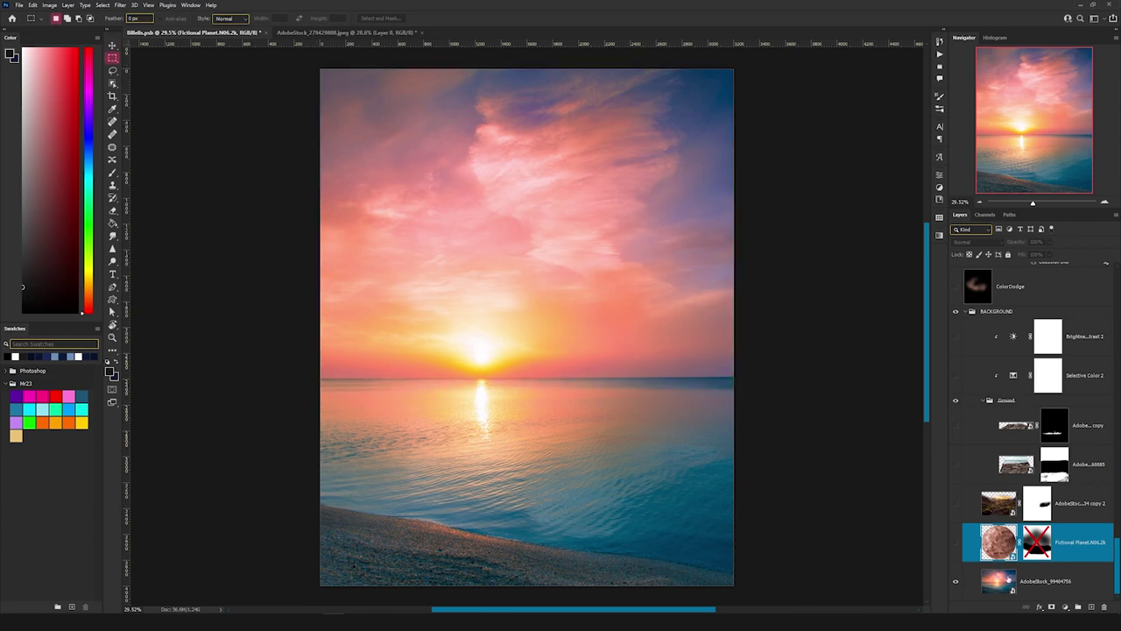
- Show the Fictional Planet layer over the sunset in Screen blend mode with its layer mask enabled
click(956, 543)
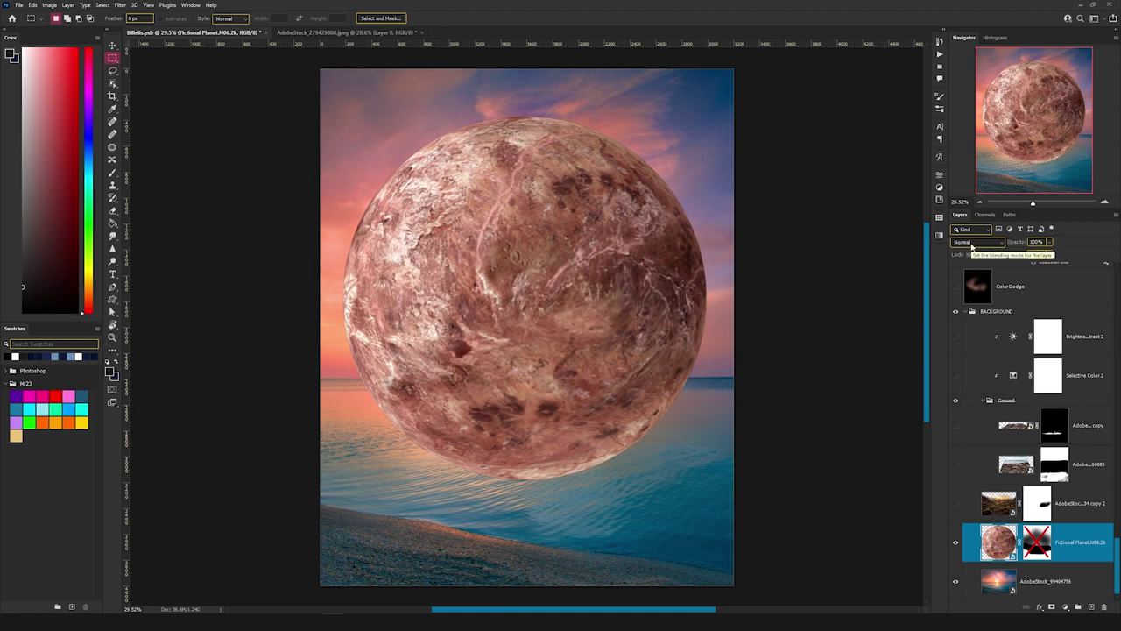
click(972, 248)
click(977, 326)
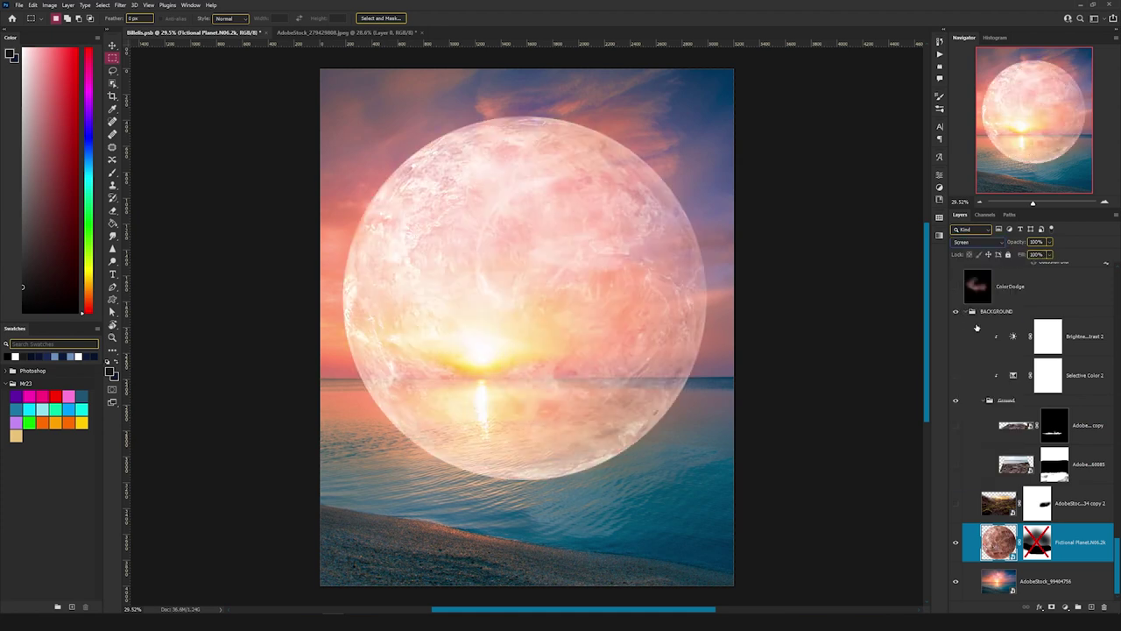
shift+click(1037, 542)
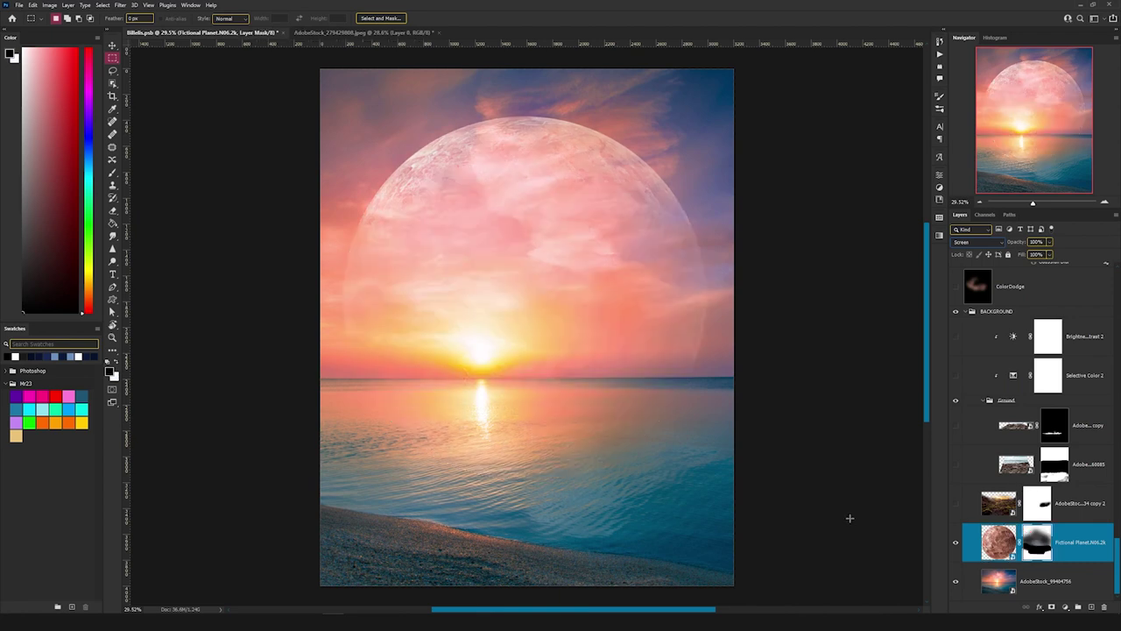
- Show the bushy desert landscape layer and check its unmasked source photo before returning to the composite
click(956, 503)
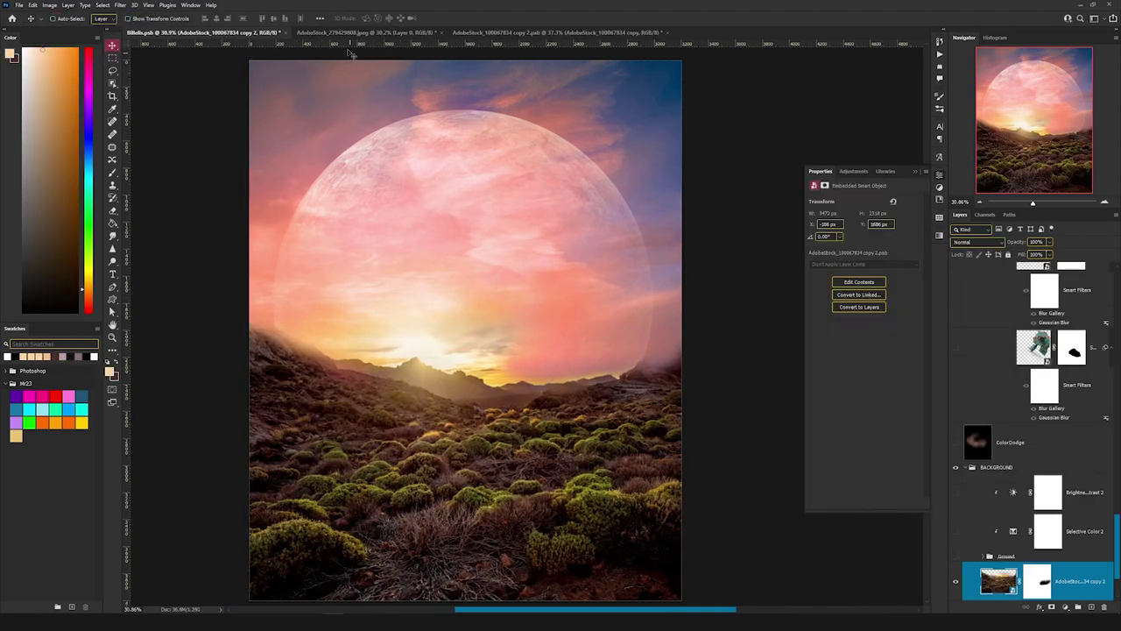
click(512, 32)
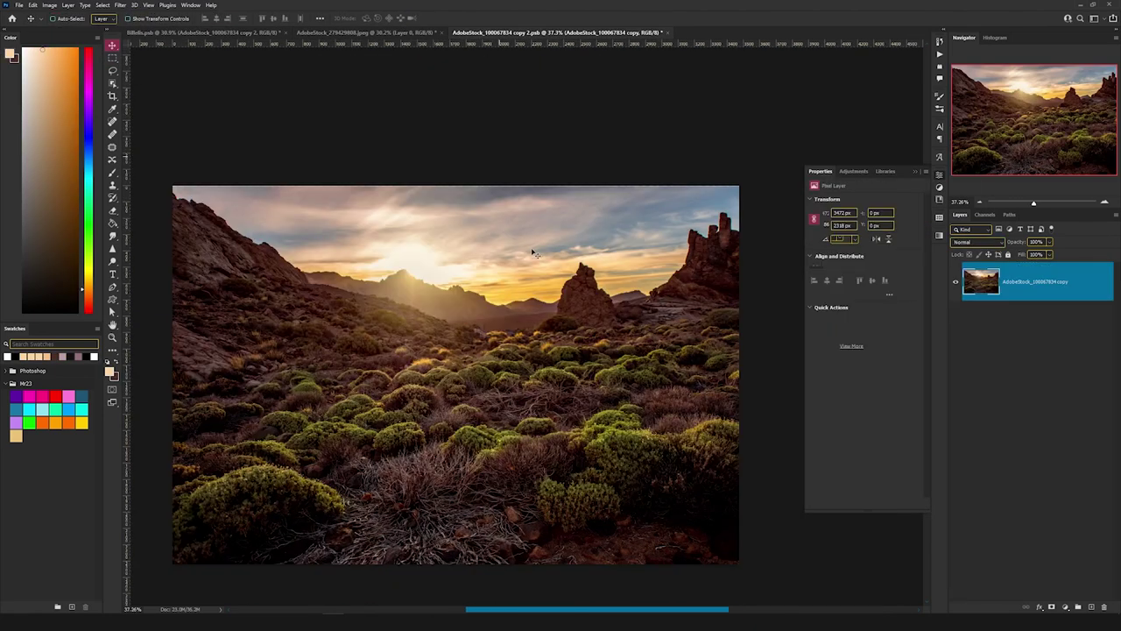
click(203, 32)
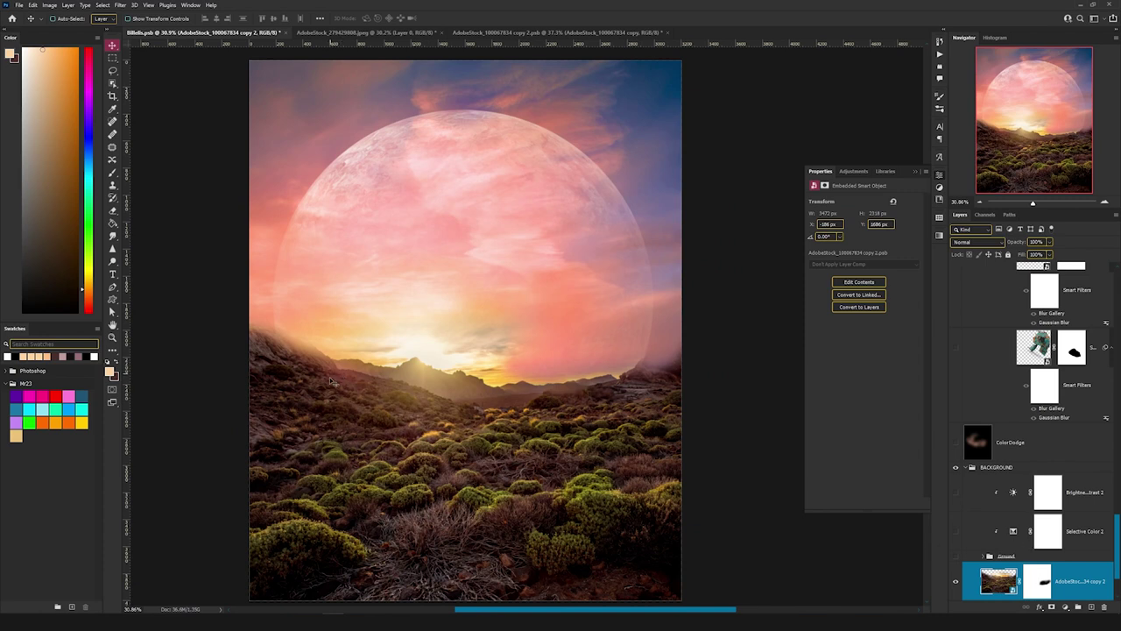
key(m)
drag(245, 328, 762, 565)
drag(618, 400, 618, 411)
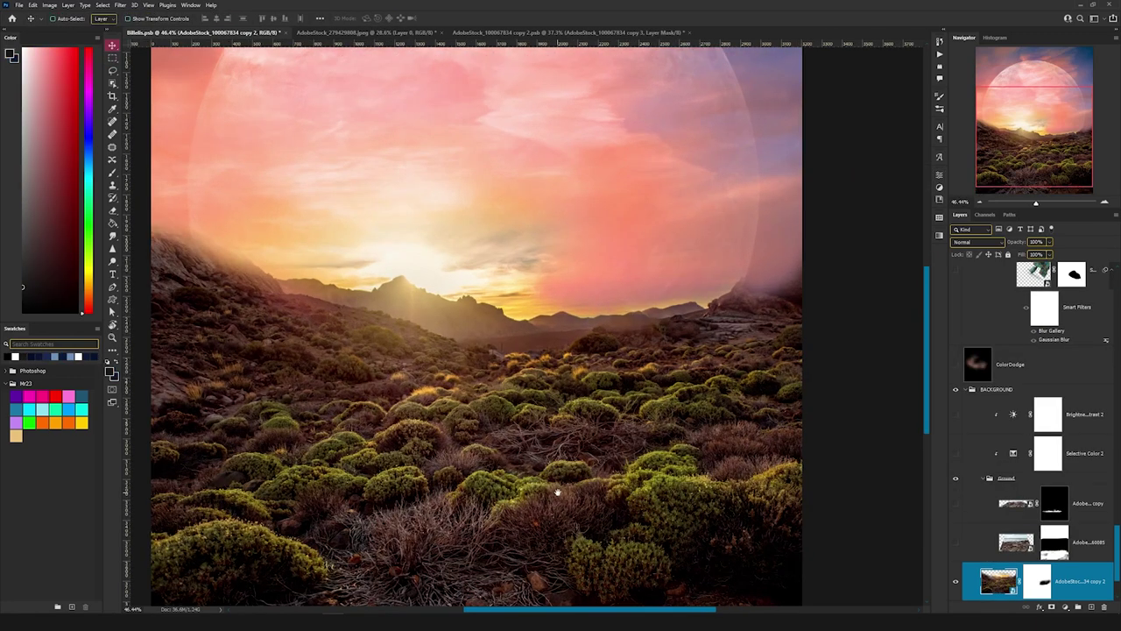
- Open the source photo of the rocky shore smart object and bring it into Billelis.psb as a new layer
scroll(616, 352, up, 2)
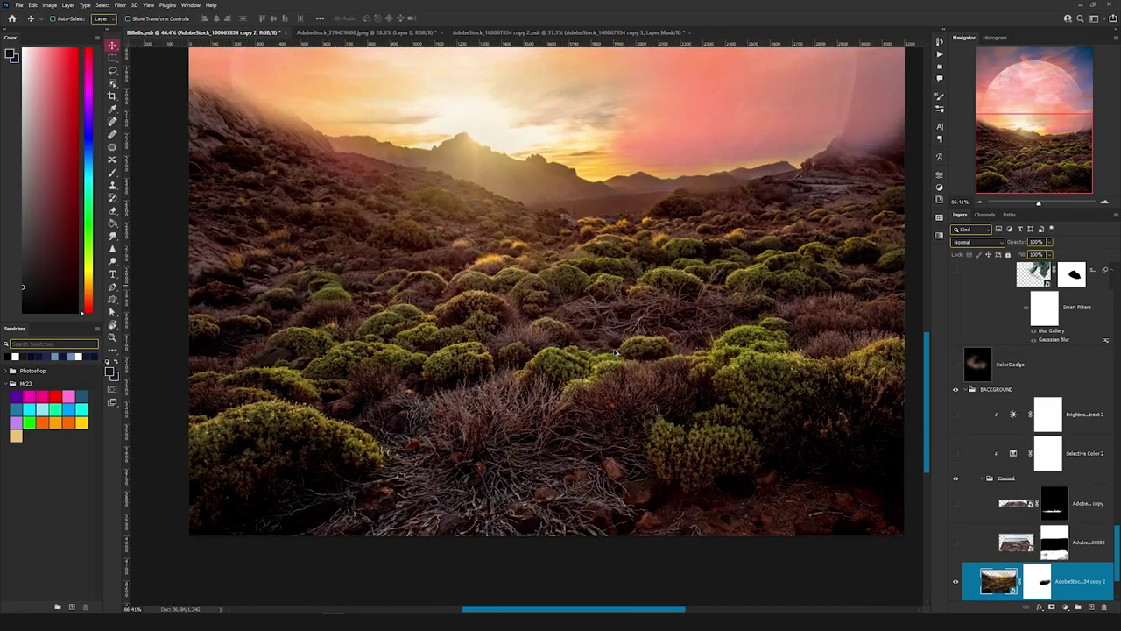
scroll(616, 352, up, 1)
drag(627, 275, 601, 345)
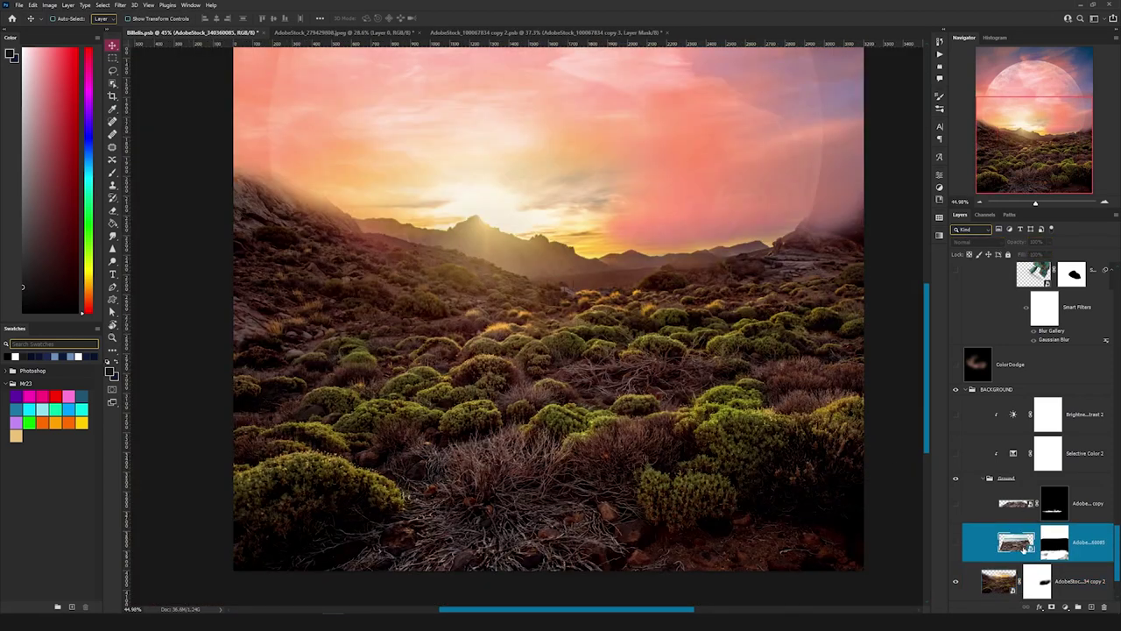
double_click(1016, 543)
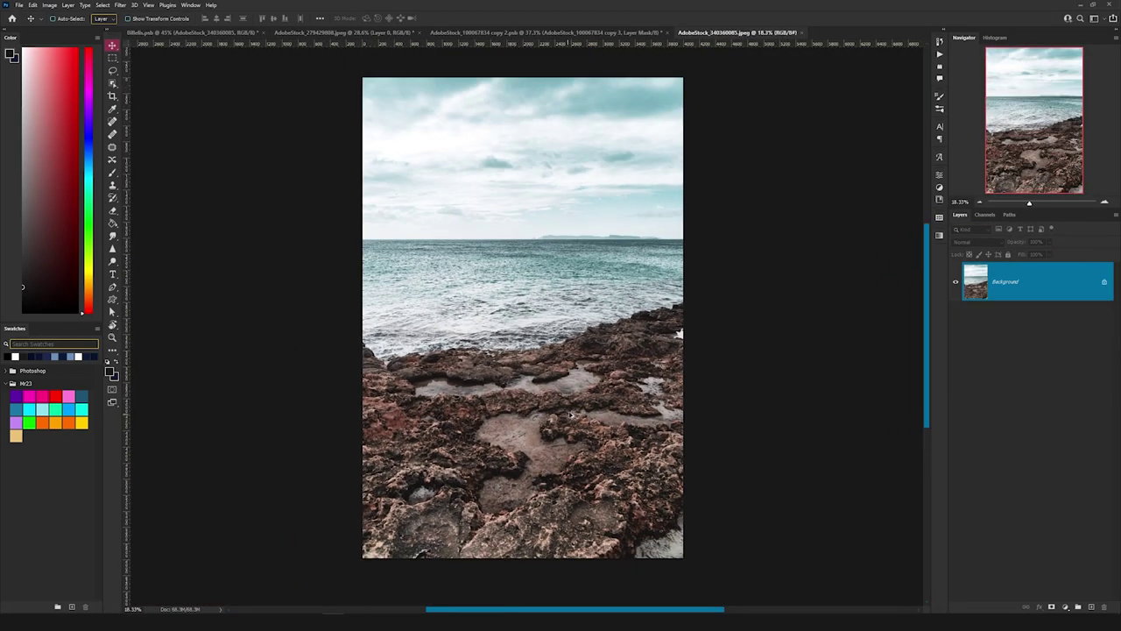
click(177, 34)
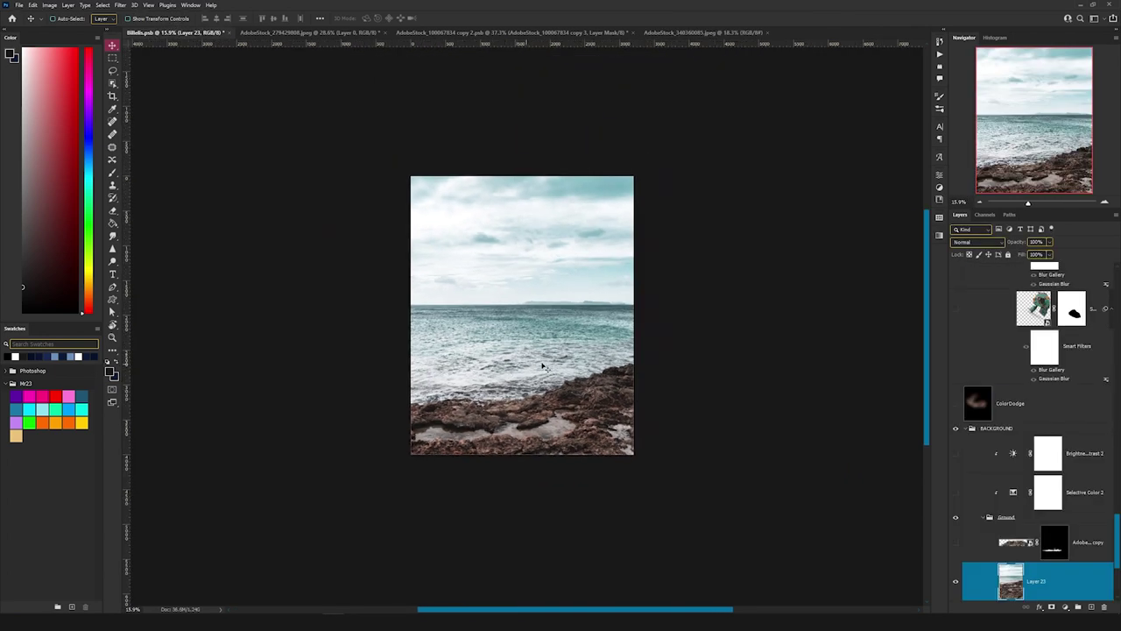
- Squash the rocky shore layer to 52.16% height and widen its lower edge with a Perspective transform to form a foreground plane
key(ctrl+t)
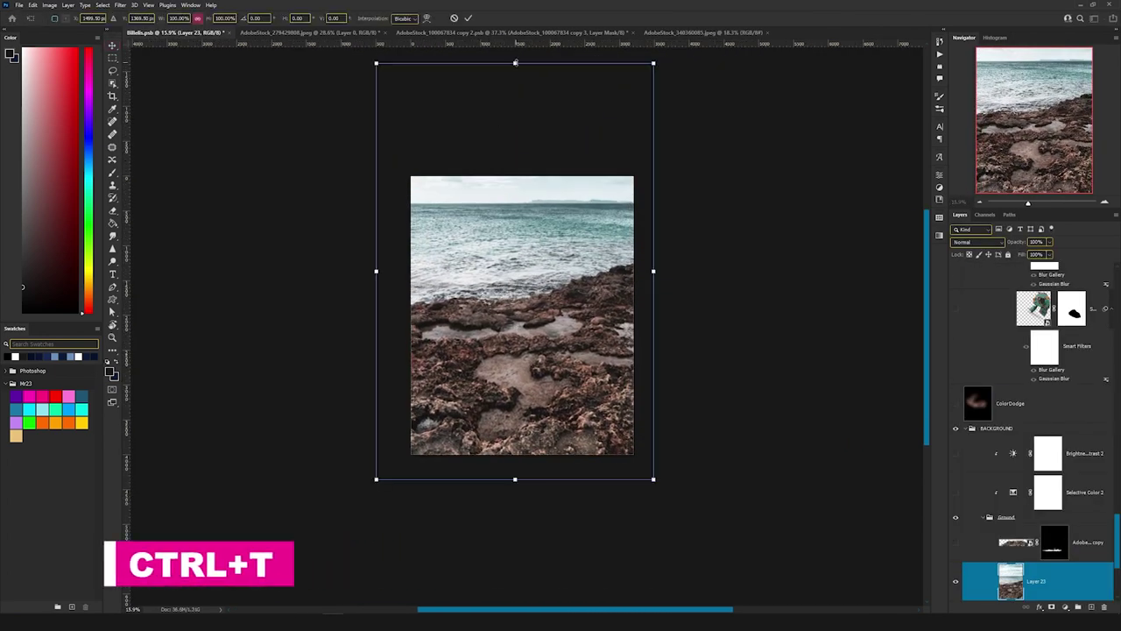
drag(515, 63, 542, 264)
right_click(512, 320)
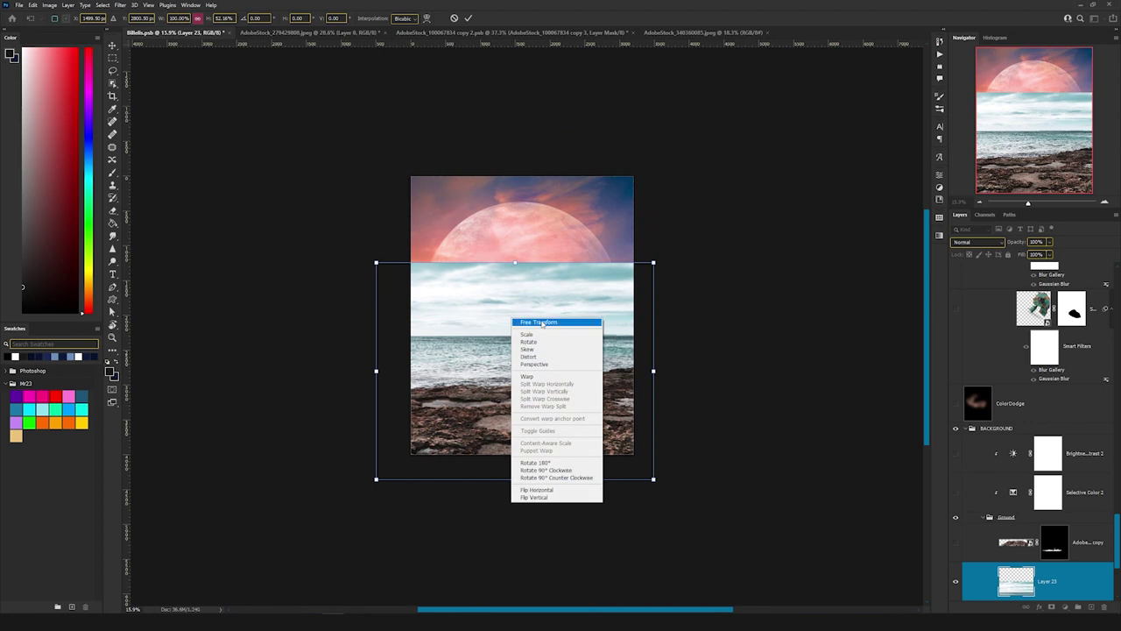
click(534, 364)
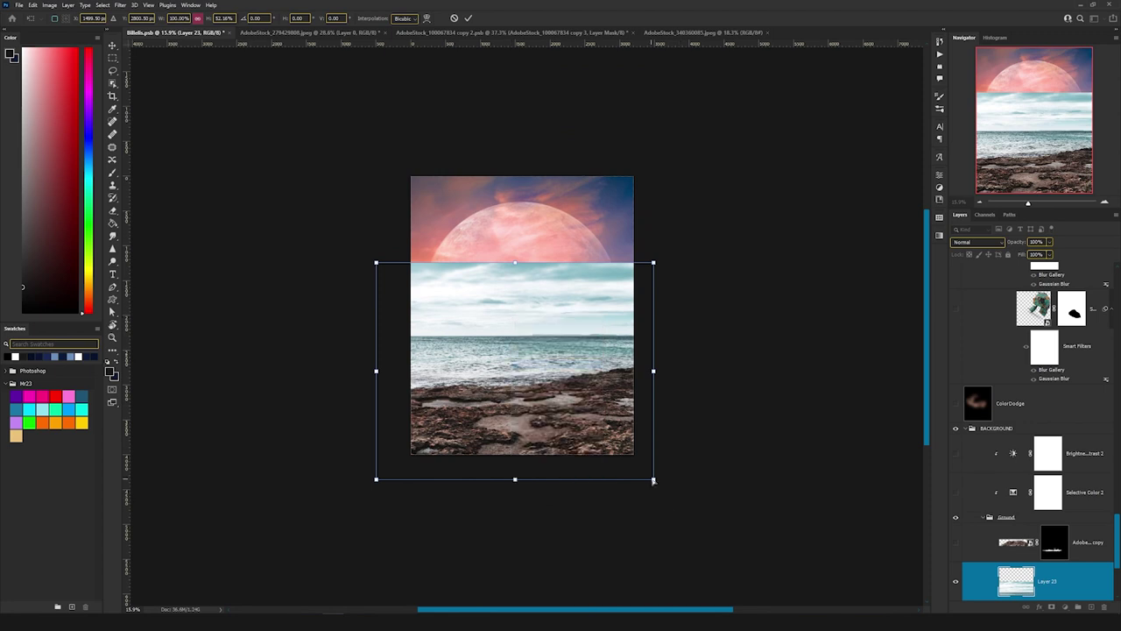
drag(654, 481, 875, 387)
drag(550, 370, 553, 389)
key(Return)
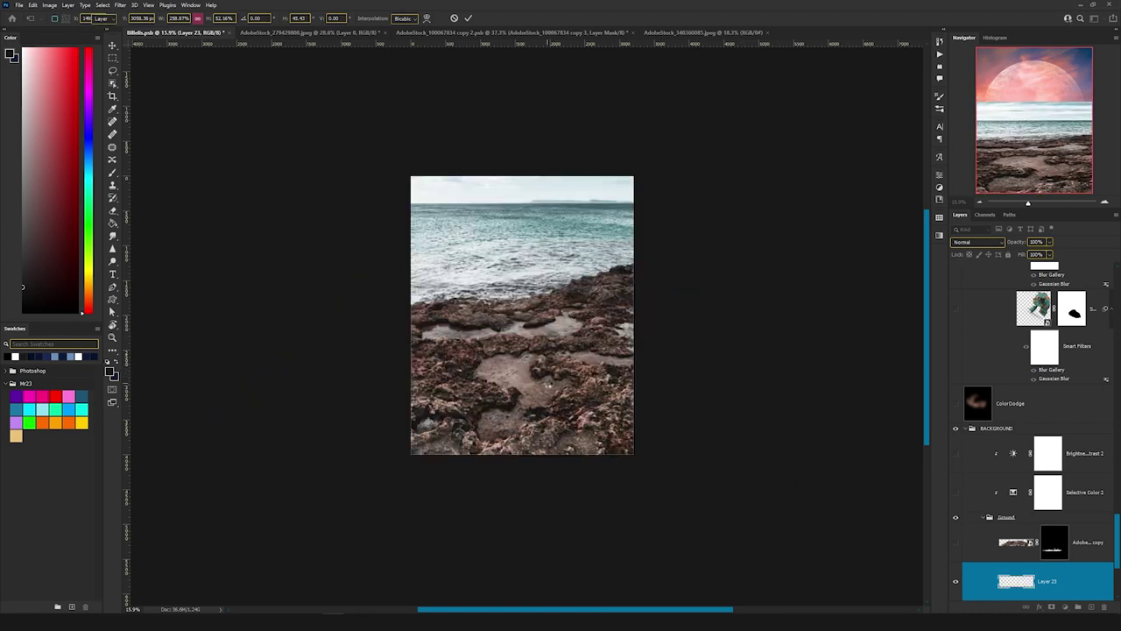
scroll(556, 389, up, 3)
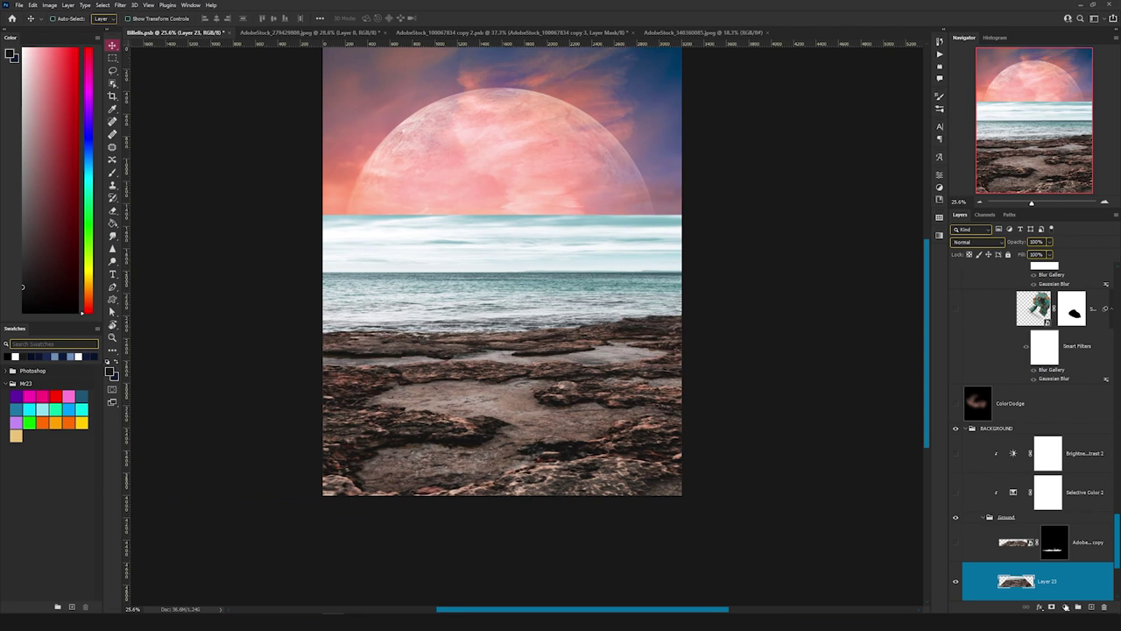
- Mask the rocky shore layer and brush away its sky with an enlarged brush to blend it into the landscape
click(1066, 607)
key(b)
key(bracketright)
key(bracketright)
key(bracketright)
mouse_move(526, 226)
mouse_down()
mouse_move(458, 225)
mouse_move(463, 259)
mouse_move(779, 213)
mouse_move(478, 301)
mouse_move(756, 283)
mouse_move(475, 262)
mouse_move(791, 315)
mouse_move(342, 303)
mouse_move(258, 325)
mouse_move(421, 346)
mouse_move(617, 333)
mouse_move(436, 353)
mouse_move(217, 336)
mouse_move(463, 232)
mouse_up()
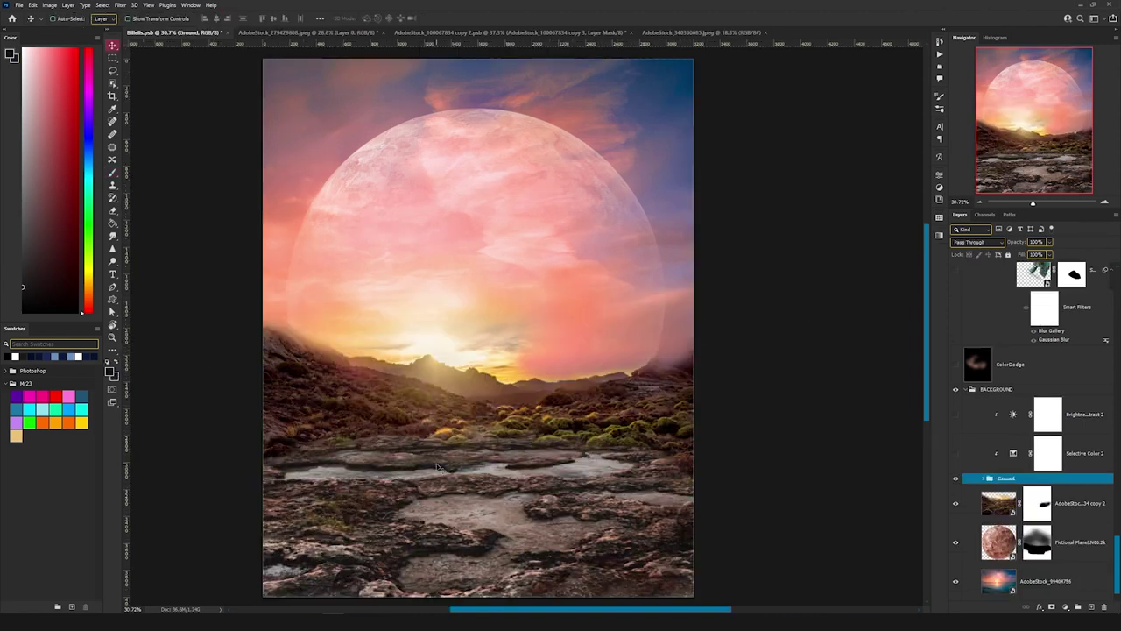
- Examine up close how the bushy hillside blends into the rocky foreground
scroll(437, 466, up, 5)
drag(358, 372, 588, 493)
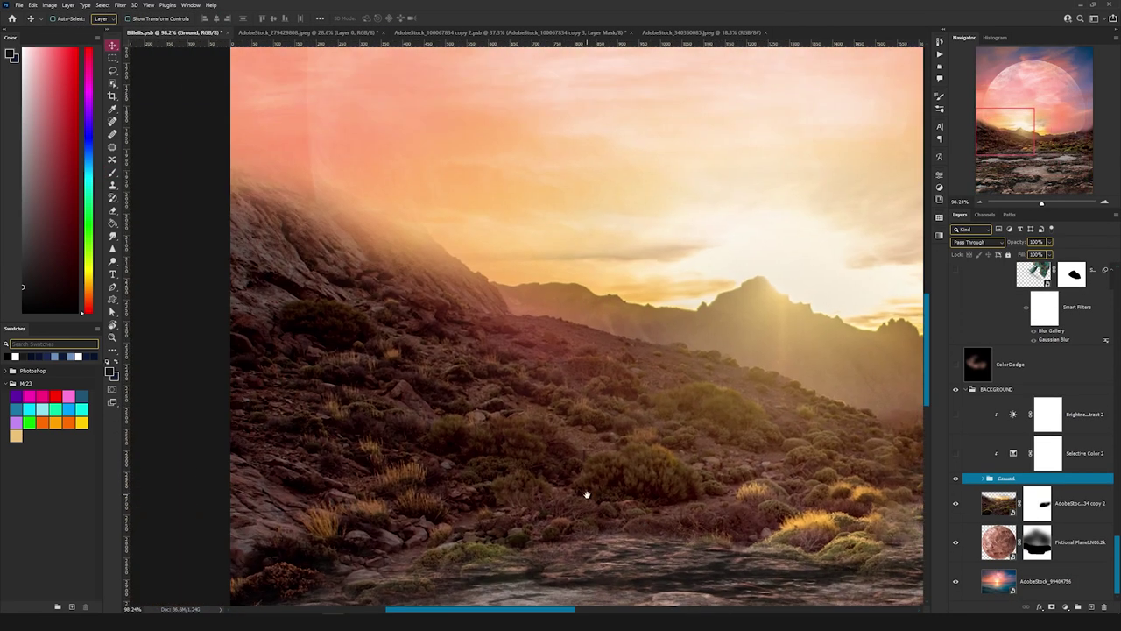
scroll(432, 474, up, 5)
scroll(432, 474, down, 3)
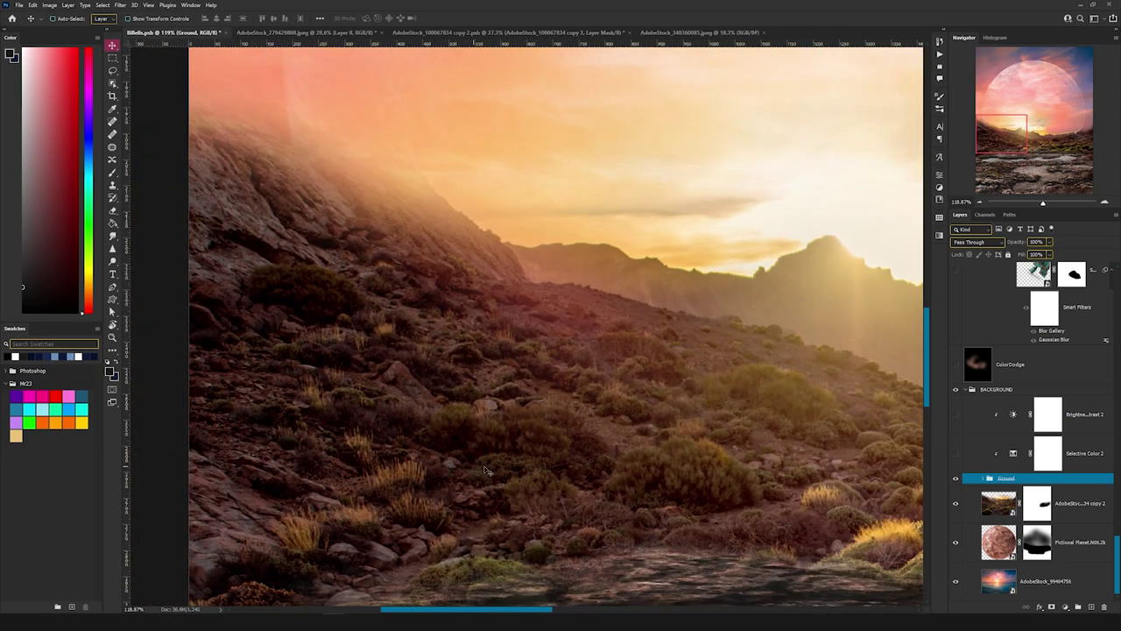
drag(486, 471, 435, 356)
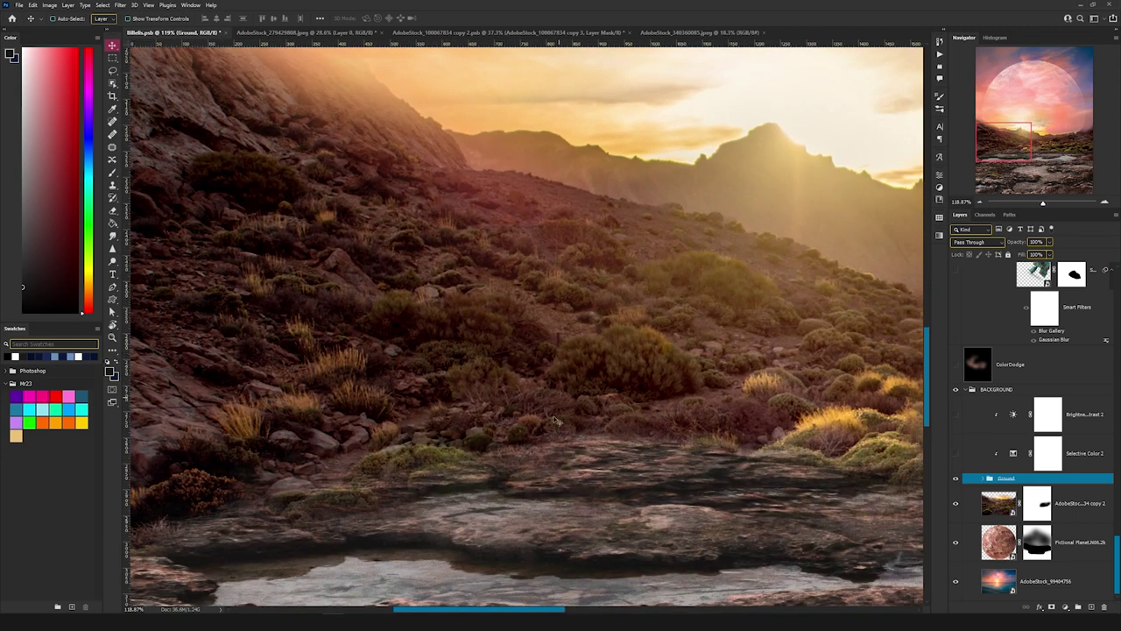
scroll(562, 433, down, 2)
drag(598, 447, 468, 222)
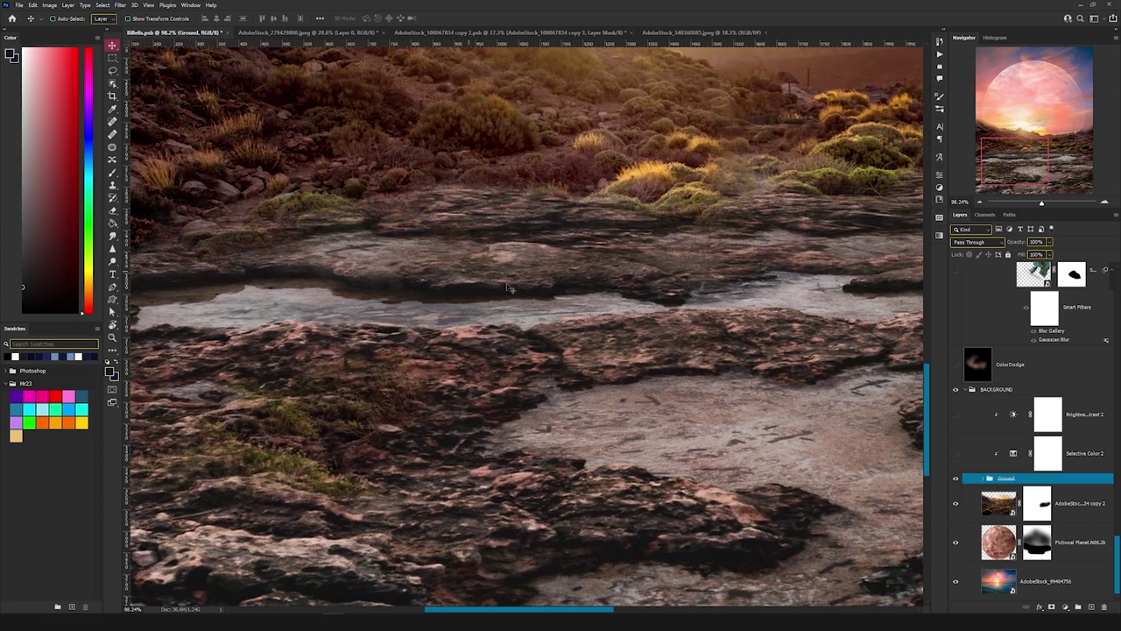
scroll(508, 288, down, 3)
- Turn on the Selective Color 2 and Brightness/Contrast 2 adjustment layers above the Ground group
click(981, 460)
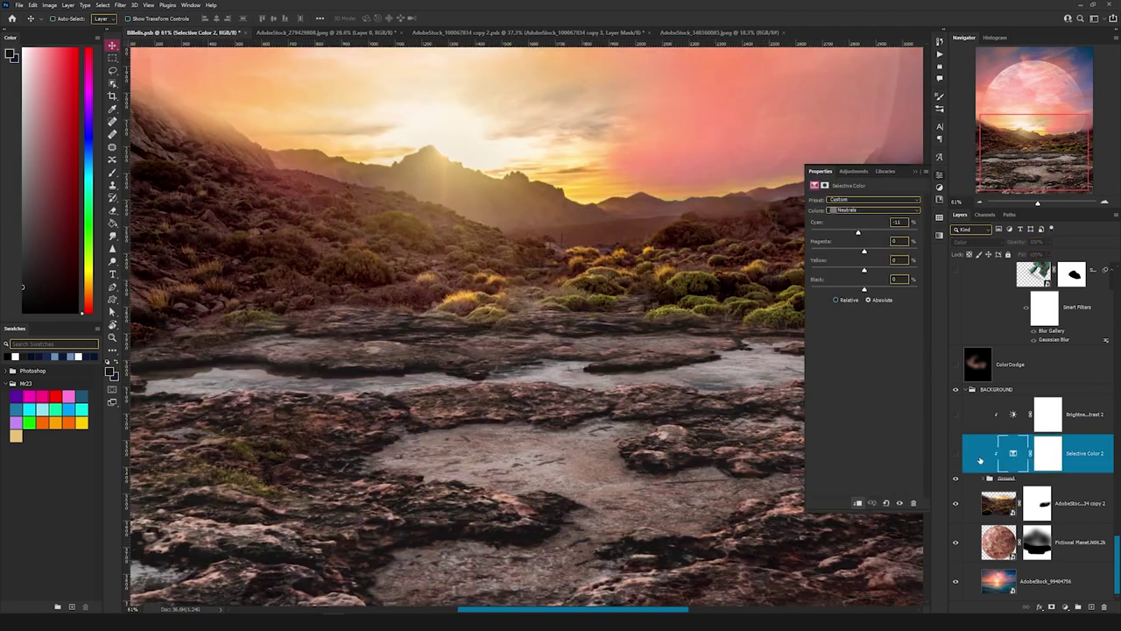
click(955, 456)
scroll(642, 329, down, 1)
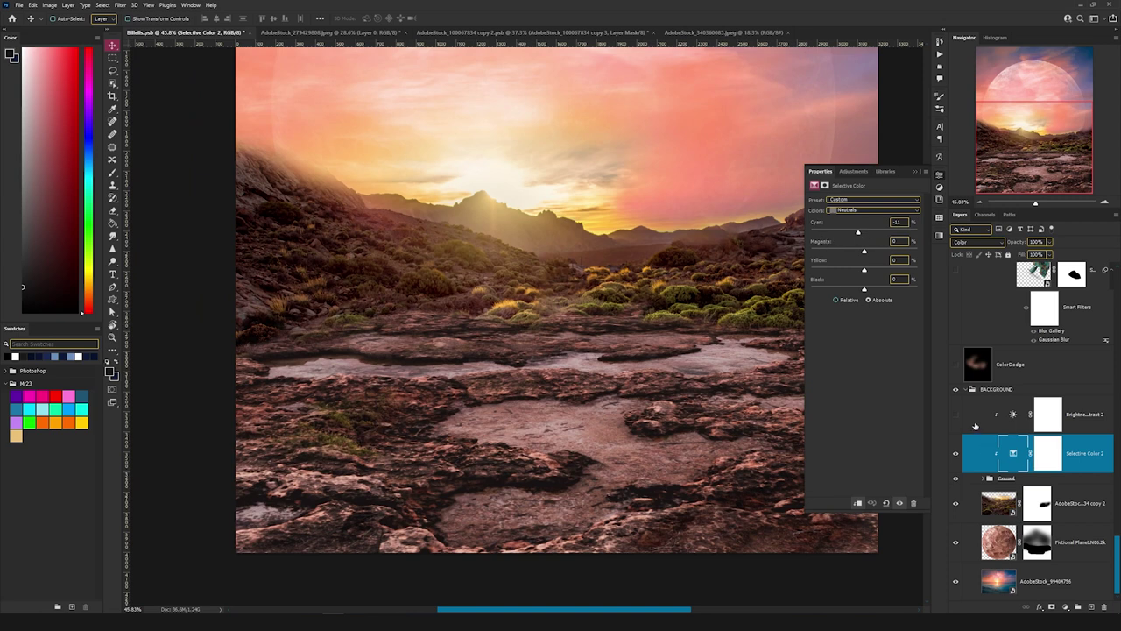
click(1013, 415)
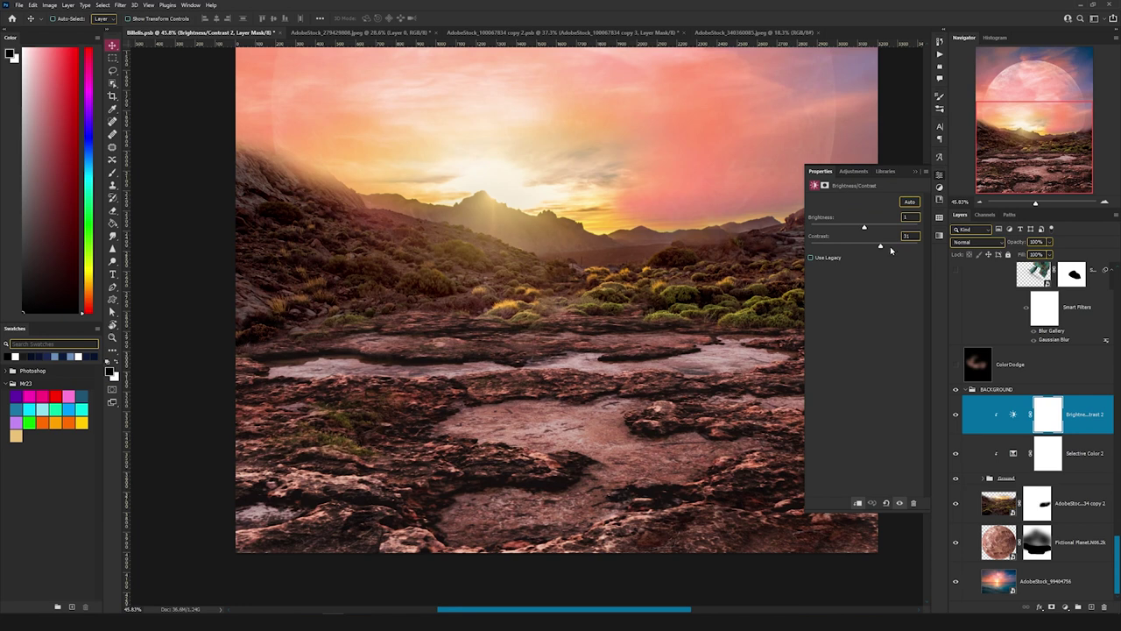
scroll(636, 362, down, 1)
drag(706, 358, 596, 409)
scroll(647, 417, down, 1)
- Switch to the Billelis portfolio website and look through its artworks, including the Carnage and Necro Maria pages
scroll(1032, 392, up, 10)
scroll(1031, 393, up, 5)
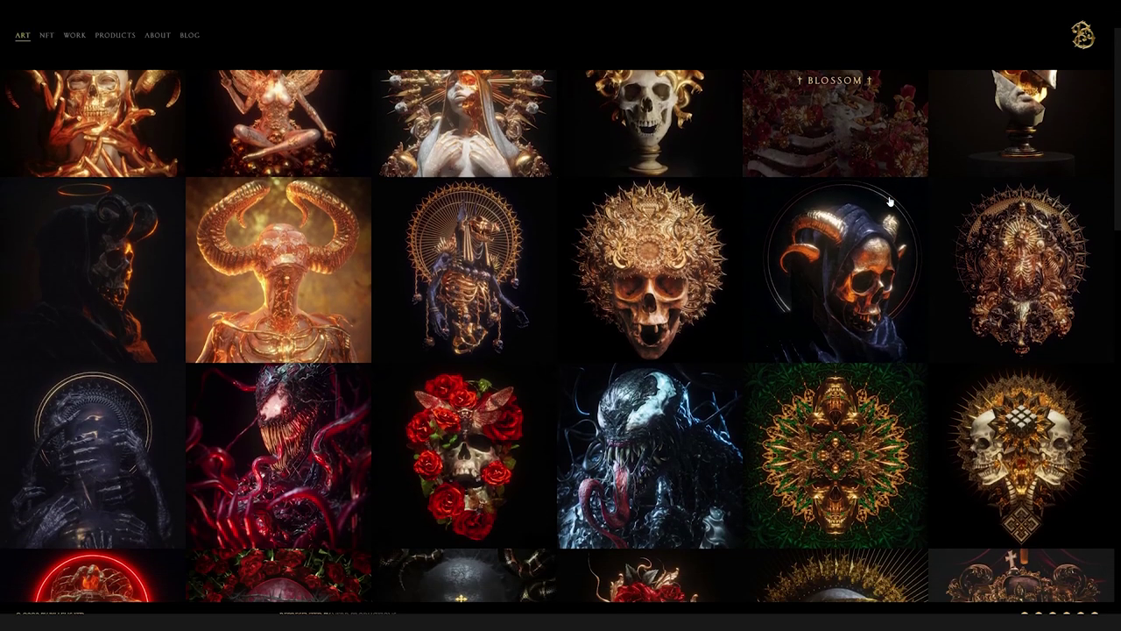
scroll(890, 203, down, 3)
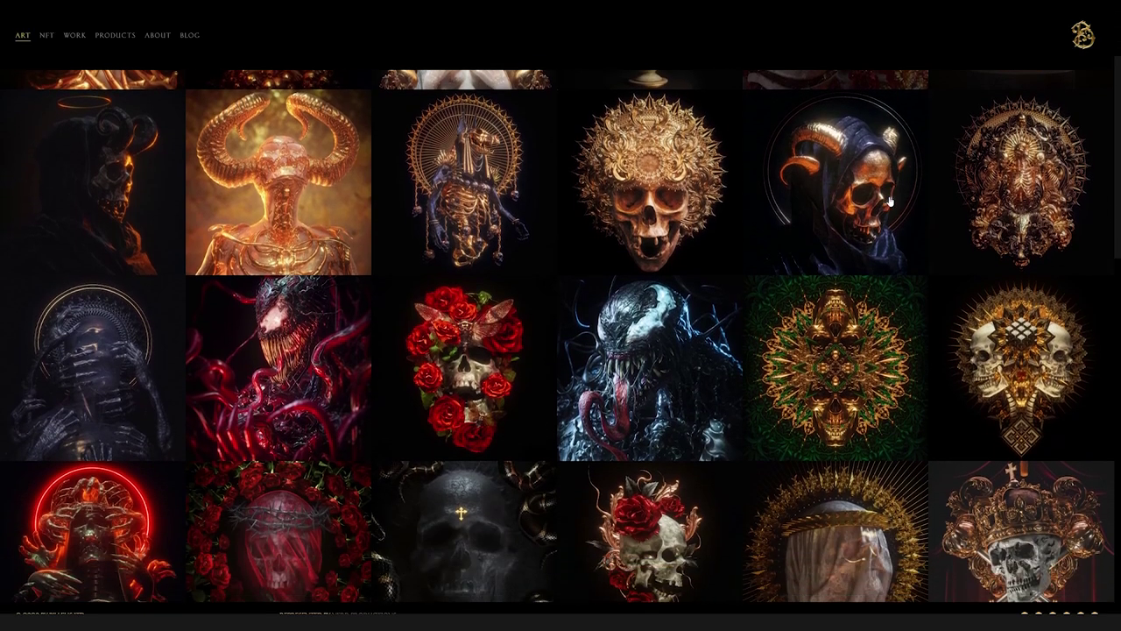
click(290, 307)
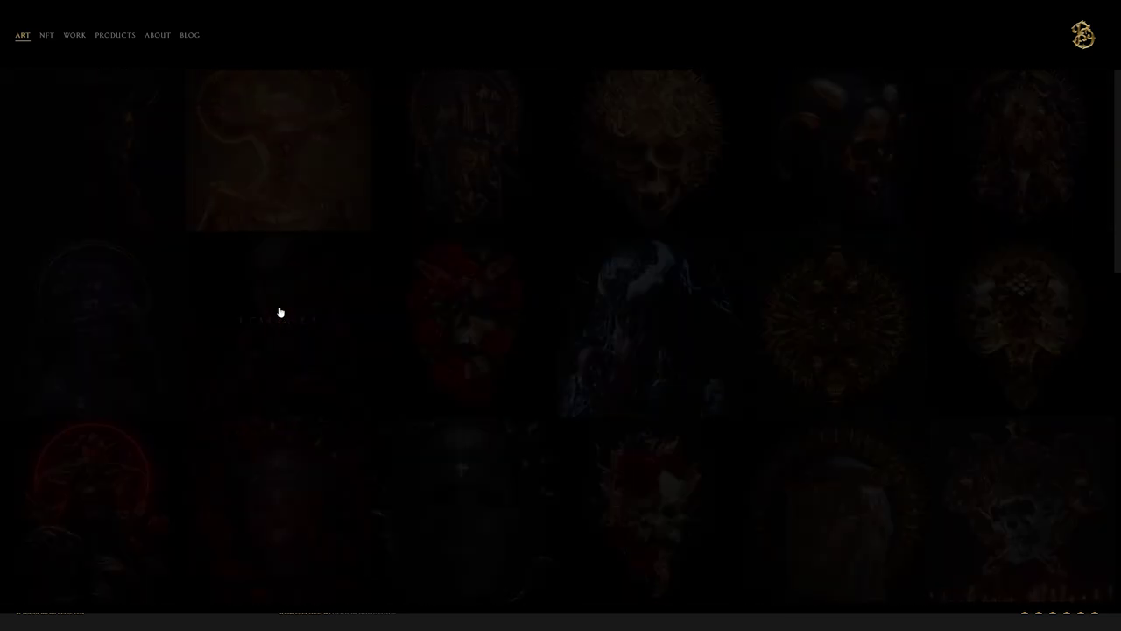
scroll(457, 393, down, 10)
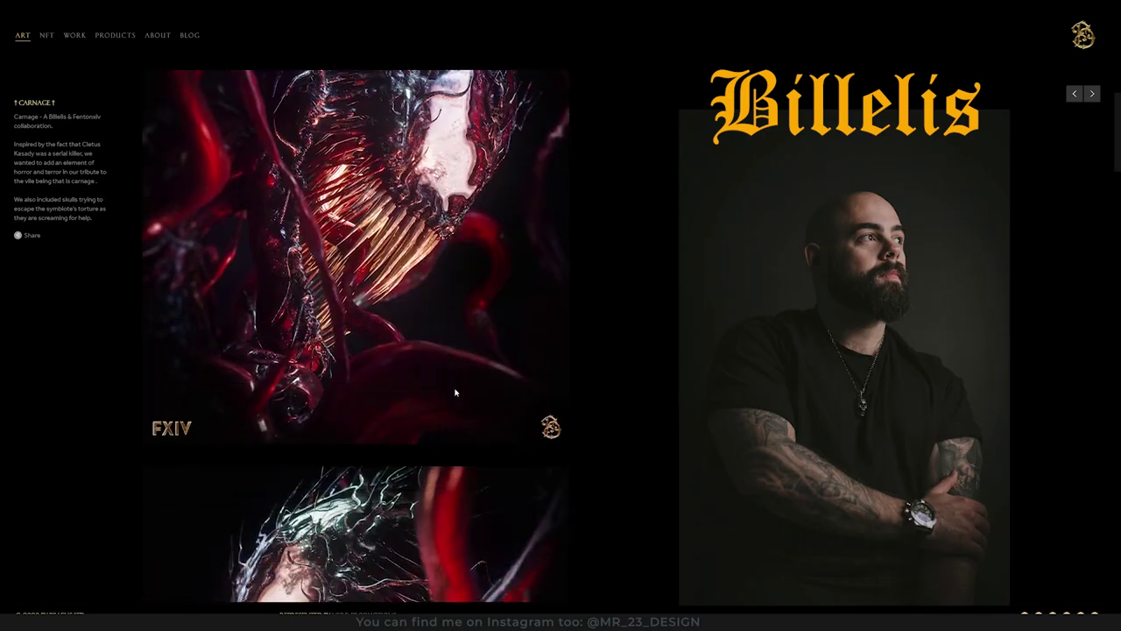
scroll(609, 309, down, 15)
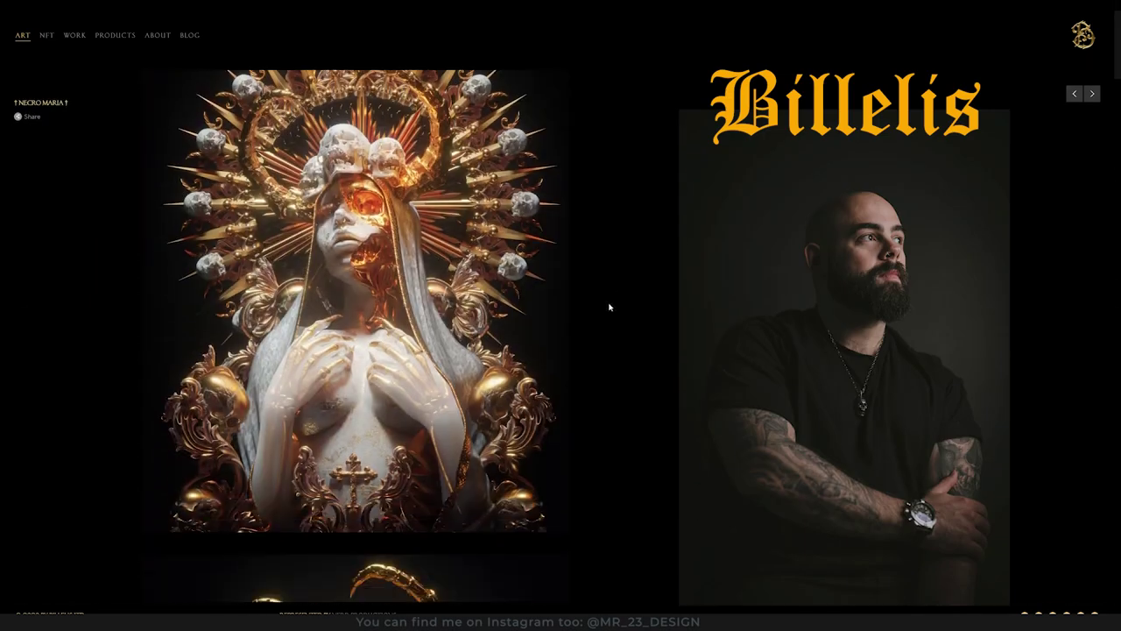
scroll(608, 307, down, 10)
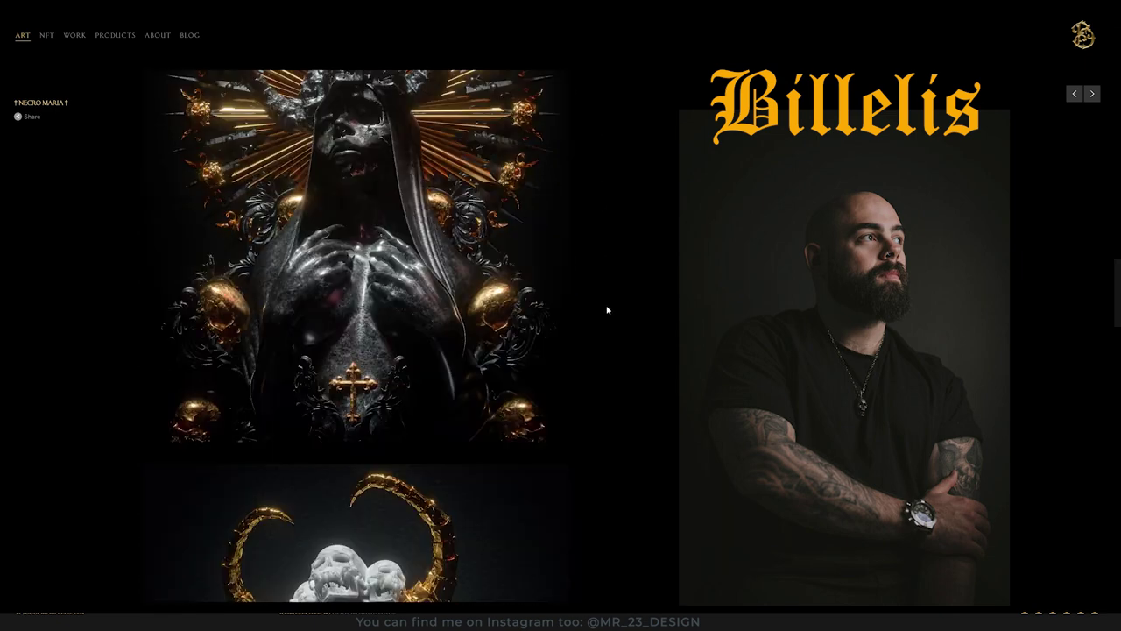
scroll(627, 307, down, 10)
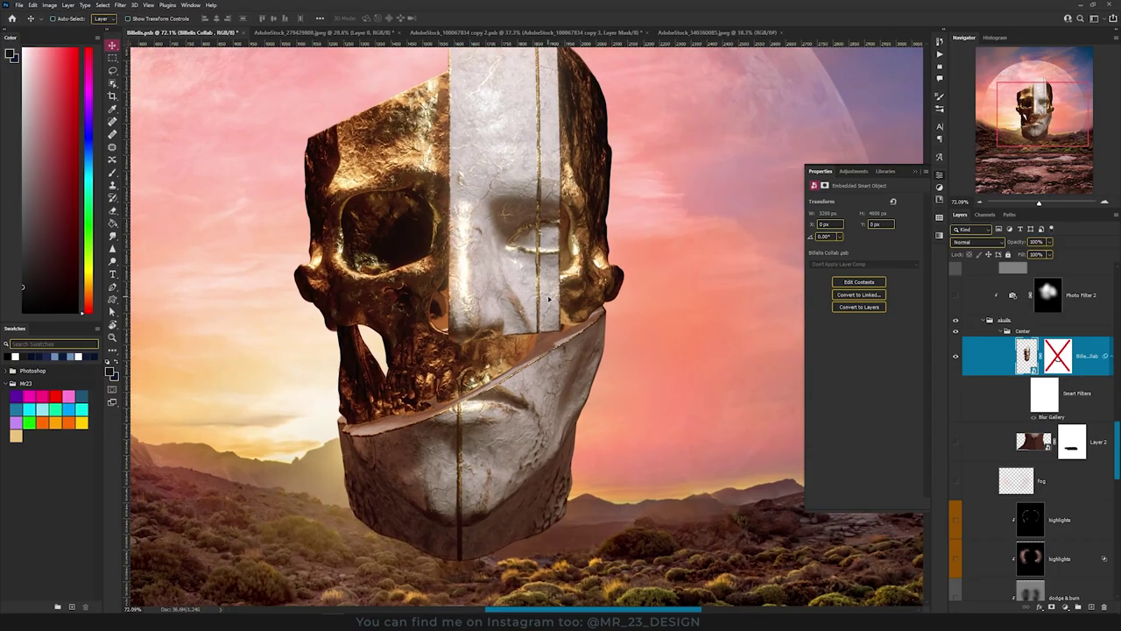
- Switch back to the Photoshop composite and inspect the gold and marble skull of the Billelis Collab layer, especially its lower jaw
scroll(549, 300, down, 3)
drag(530, 252, 494, 278)
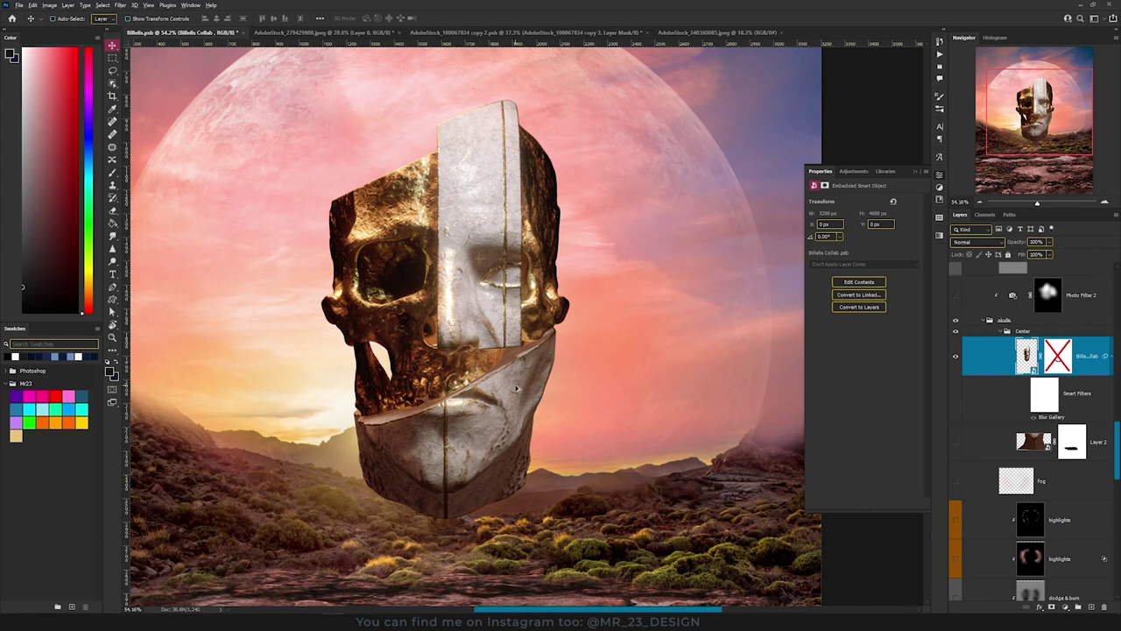
scroll(517, 389, up, 4)
drag(498, 389, 525, 416)
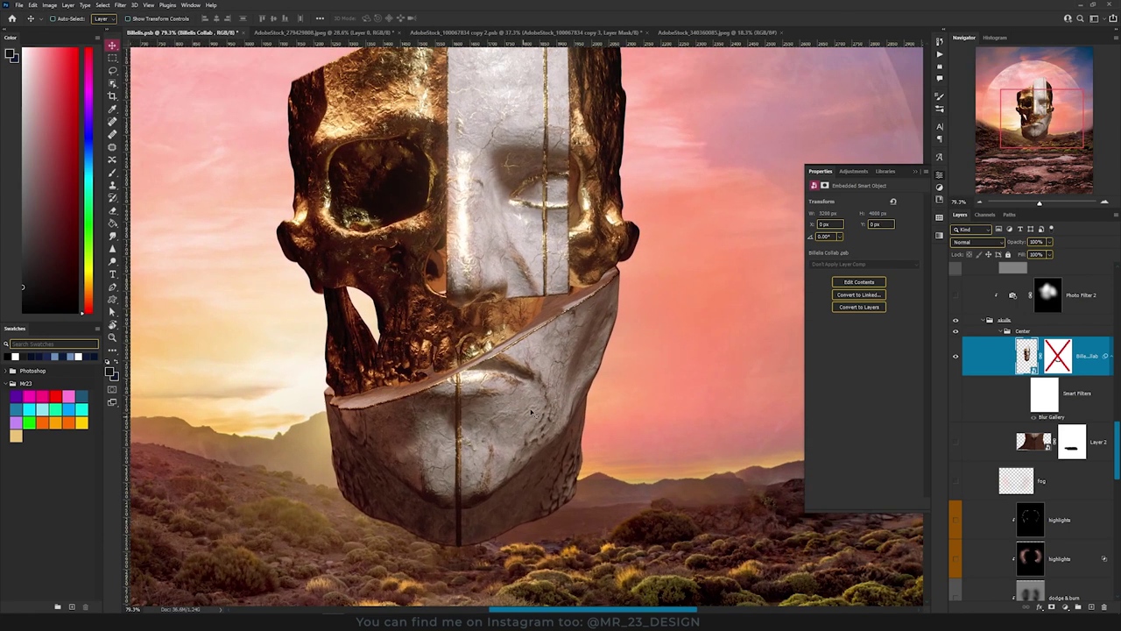
scroll(451, 517, up, 2)
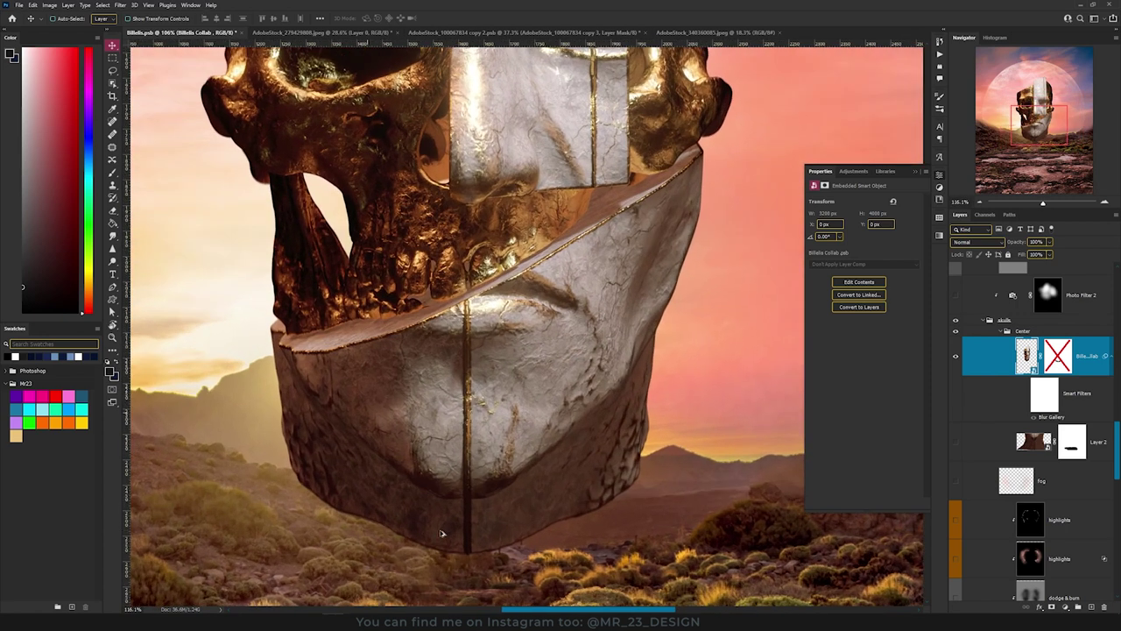
- Select the lower jaw of the Billelis Collab skull with a rectangular selection and copy it onto a new layer
scroll(458, 498, down, 2)
key(m)
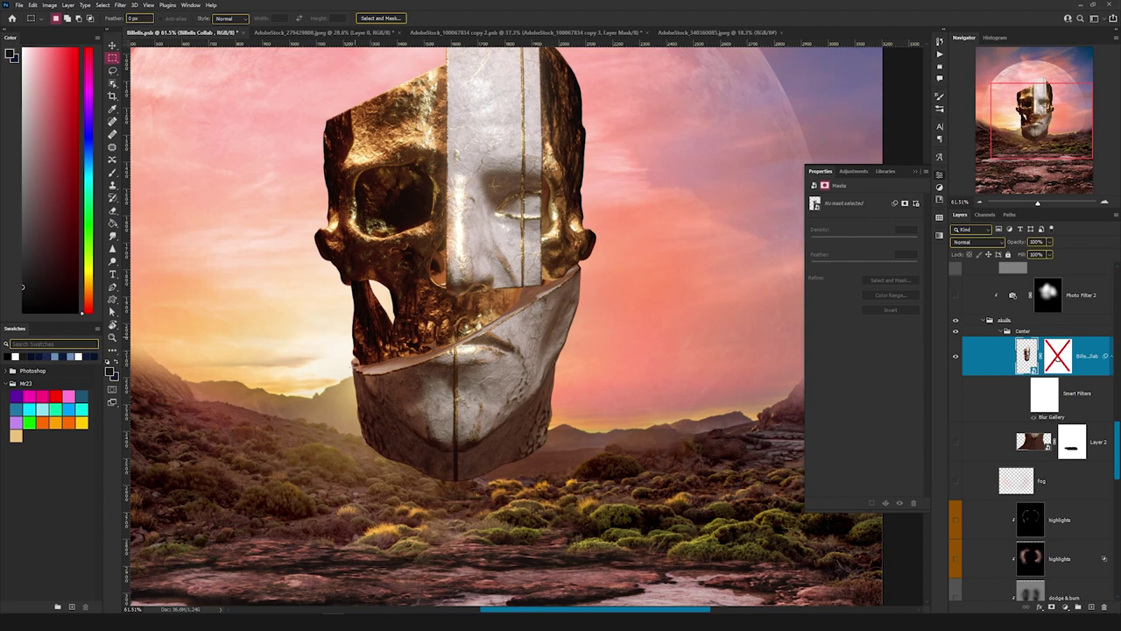
drag(340, 360, 563, 488)
drag(563, 488, 563, 488)
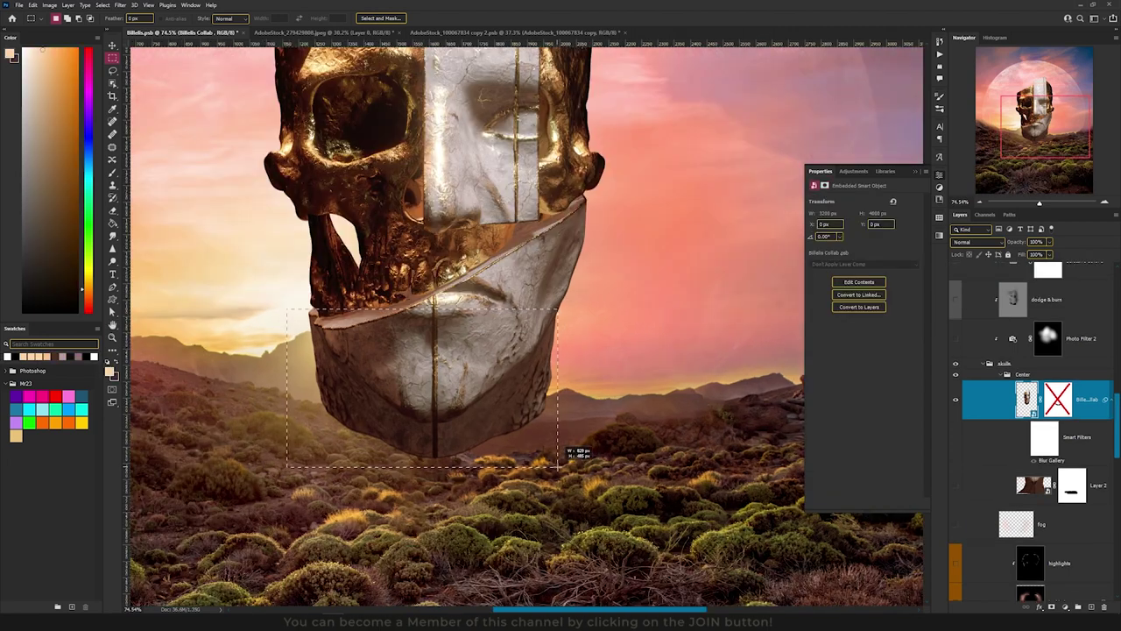
drag(287, 310, 559, 466)
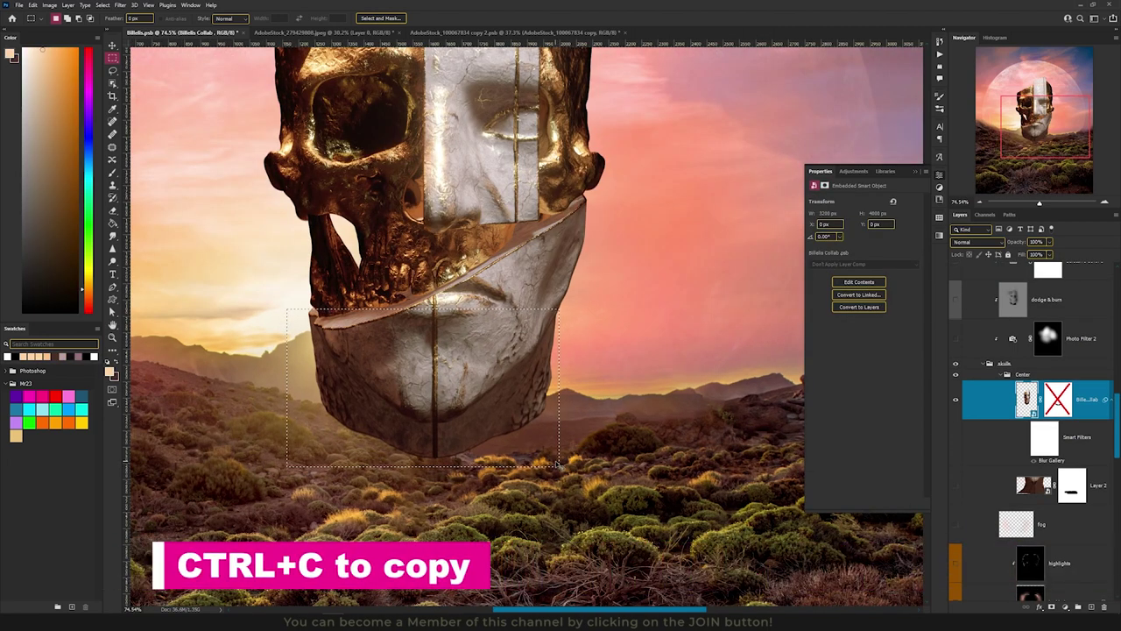
key(ctrl+c)
key(ctrl+v)
key(v)
drag(477, 355, 502, 424)
key(ctrl+z)
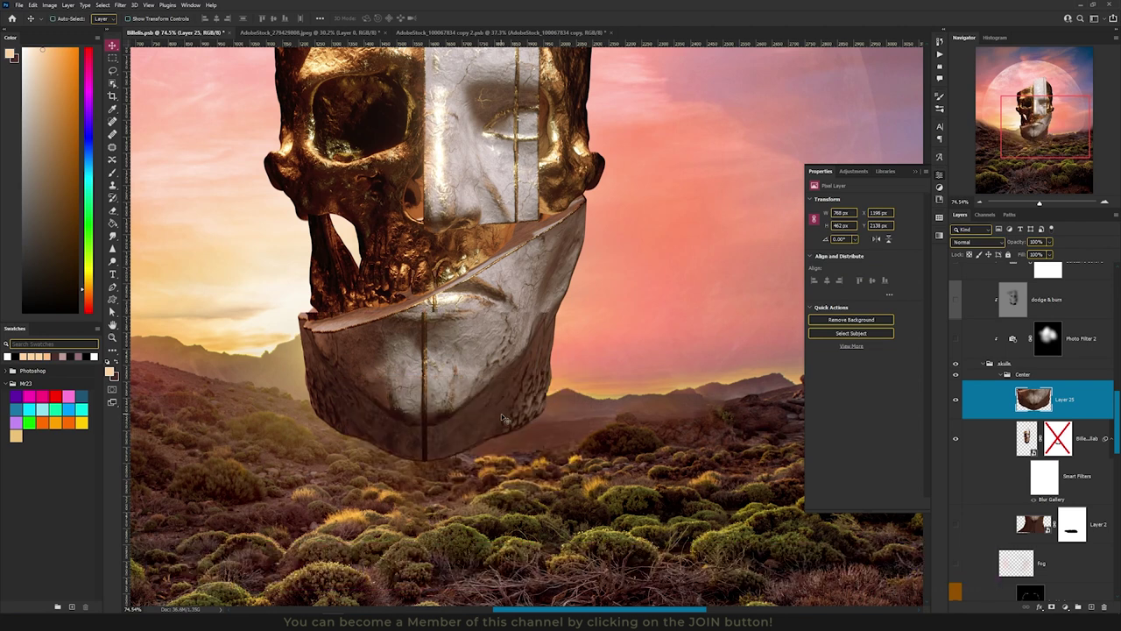
- Stretch the copied jaw downward with Content-Aware Scale to a height of about 779 px, keeping its 768 px width
click(32, 5)
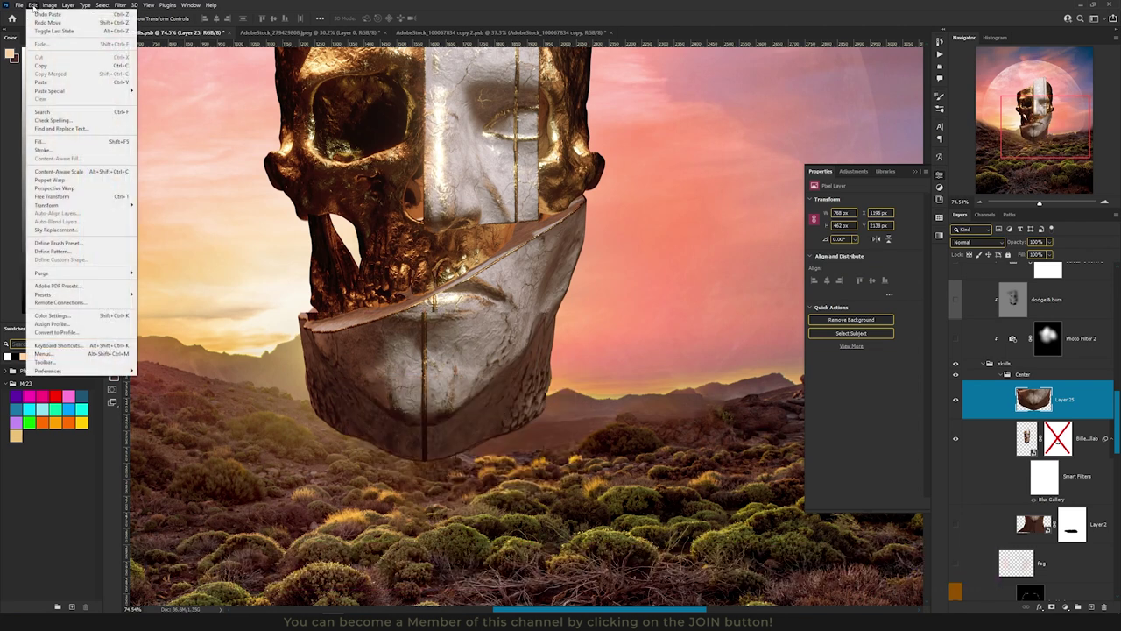
click(109, 172)
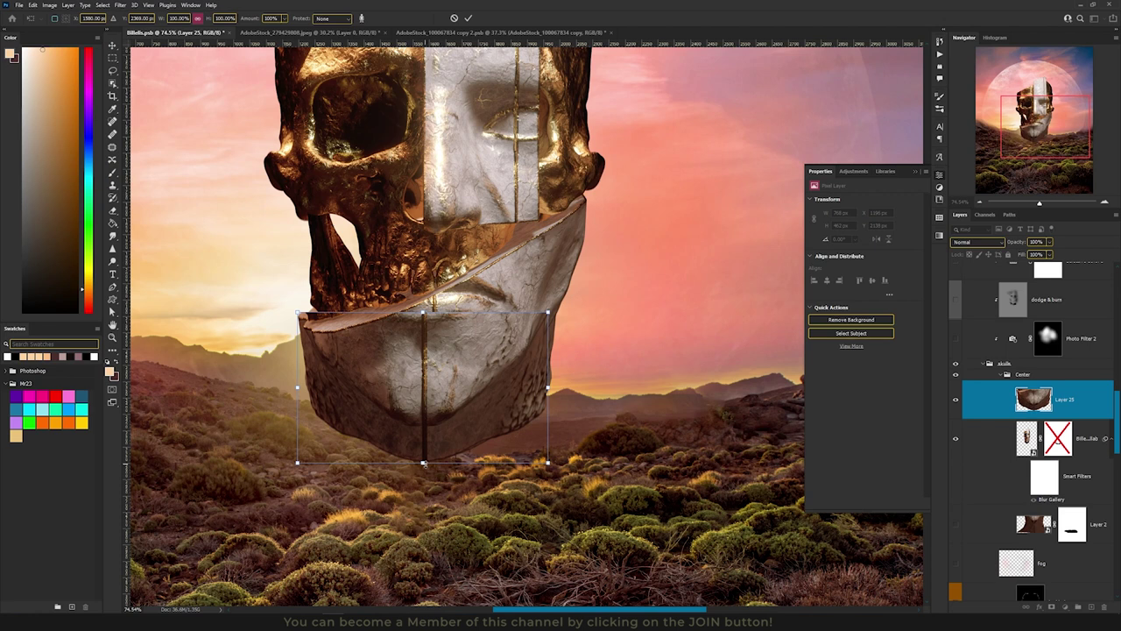
drag(424, 464, 440, 555)
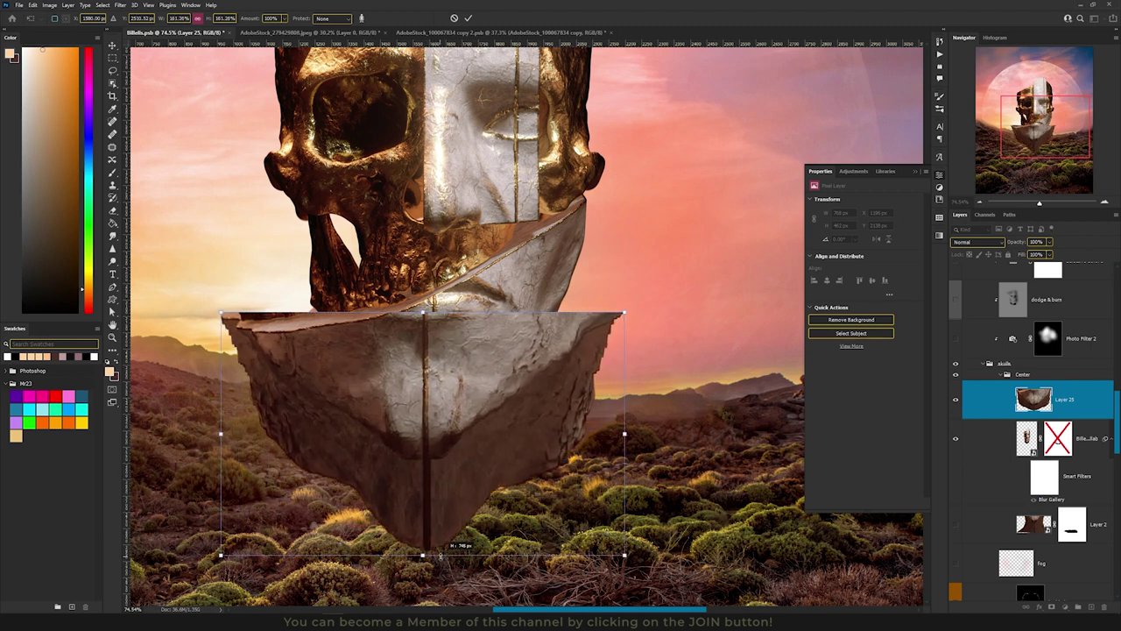
drag(440, 554, 441, 552)
key(ctrl+z)
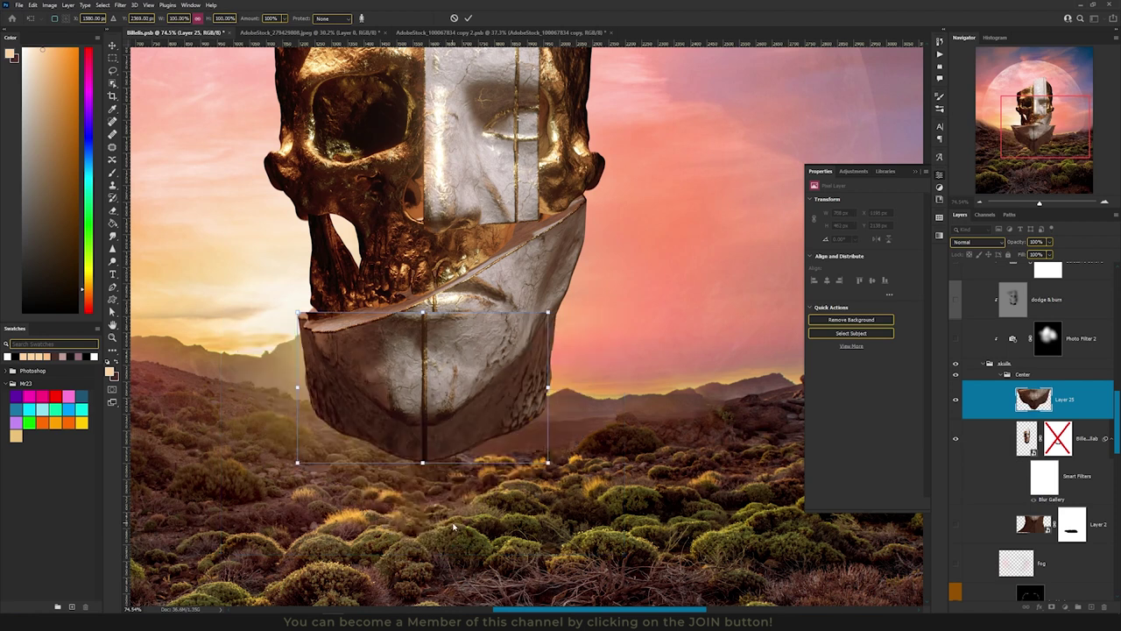
drag(422, 465, 424, 565)
key(Return)
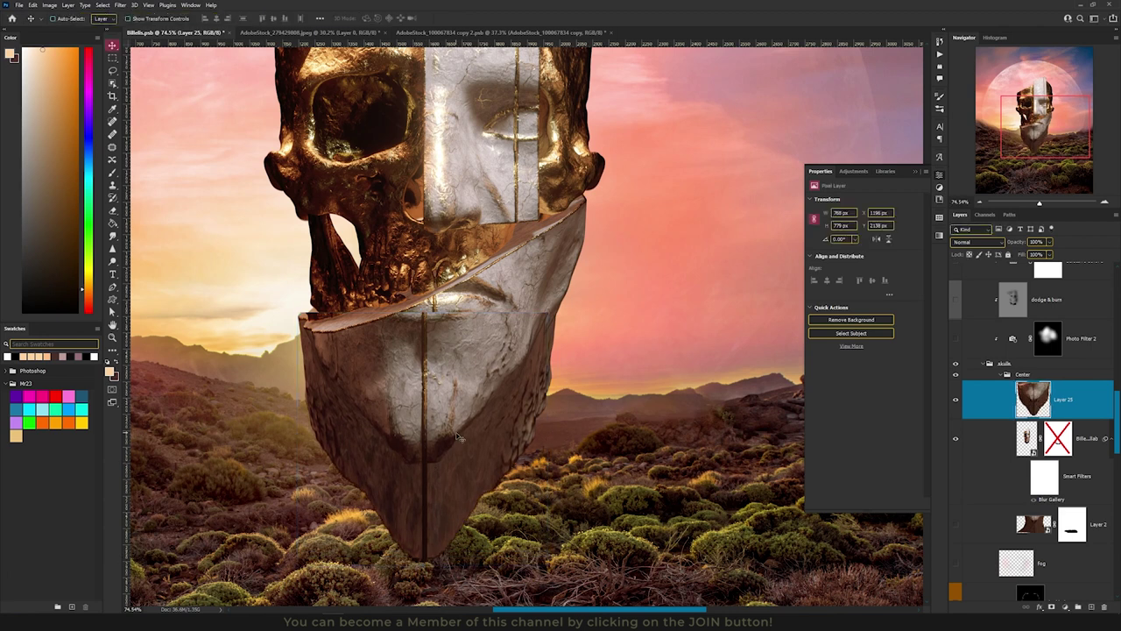
- Line up the stretched jaw with the original, place its layer beneath Billelis Collab, and re-enable the Billelis Collab layer mask
drag(492, 355, 503, 342)
drag(1087, 400, 1086, 504)
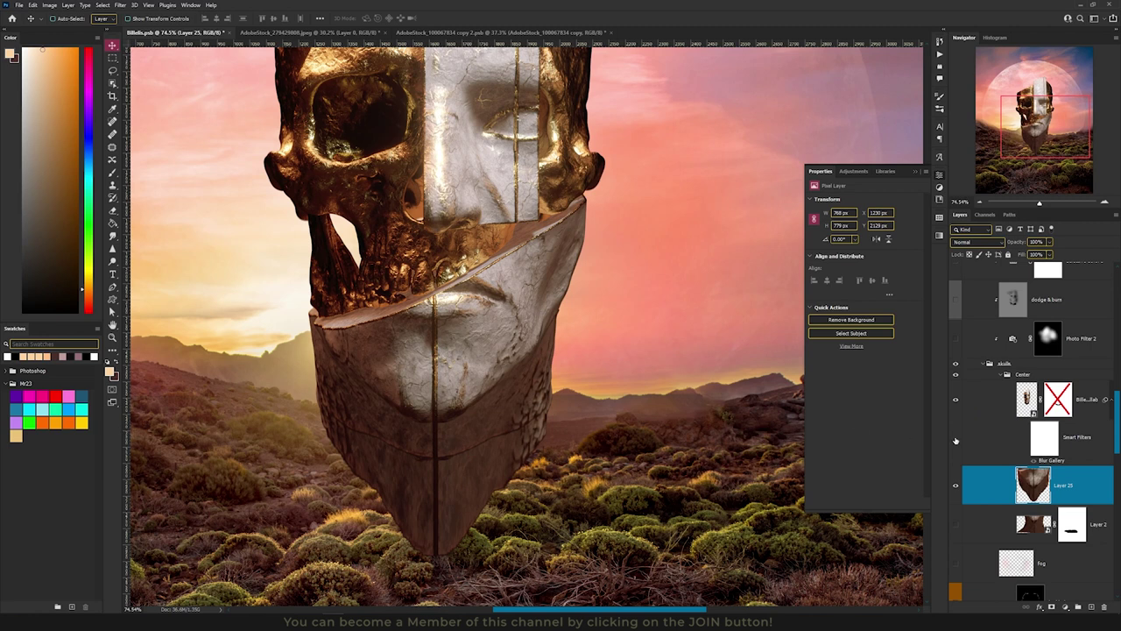
shift+click(1058, 403)
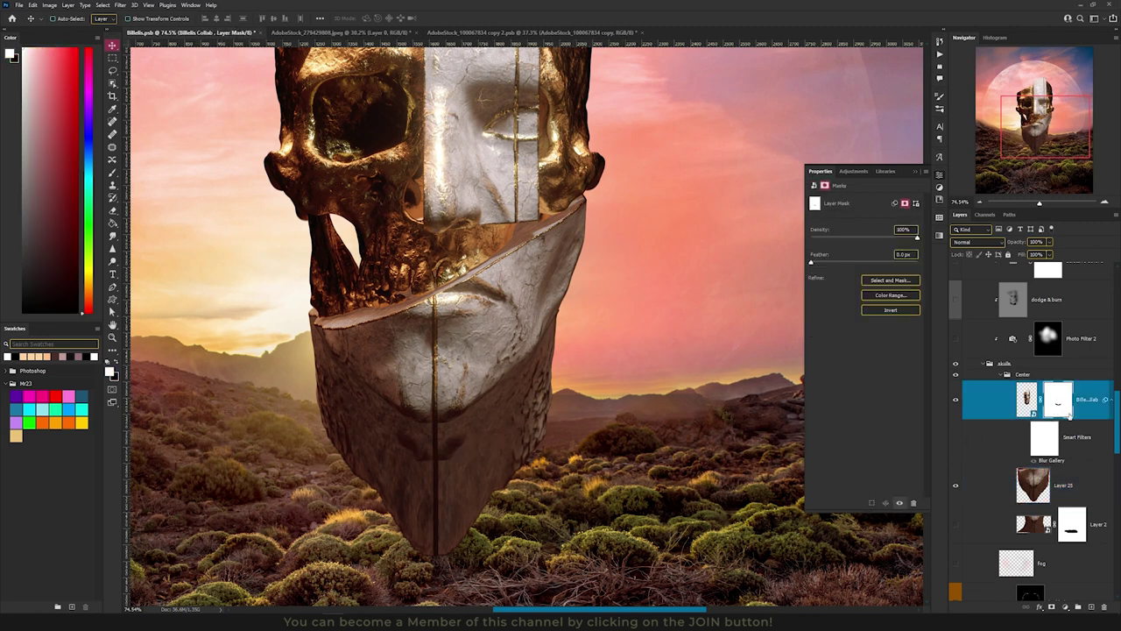
- Check Layer 25 without the skull above it, and raise the stretched jaw to about Y 2066 px
click(956, 400)
click(956, 400)
click(1075, 488)
drag(718, 416, 706, 396)
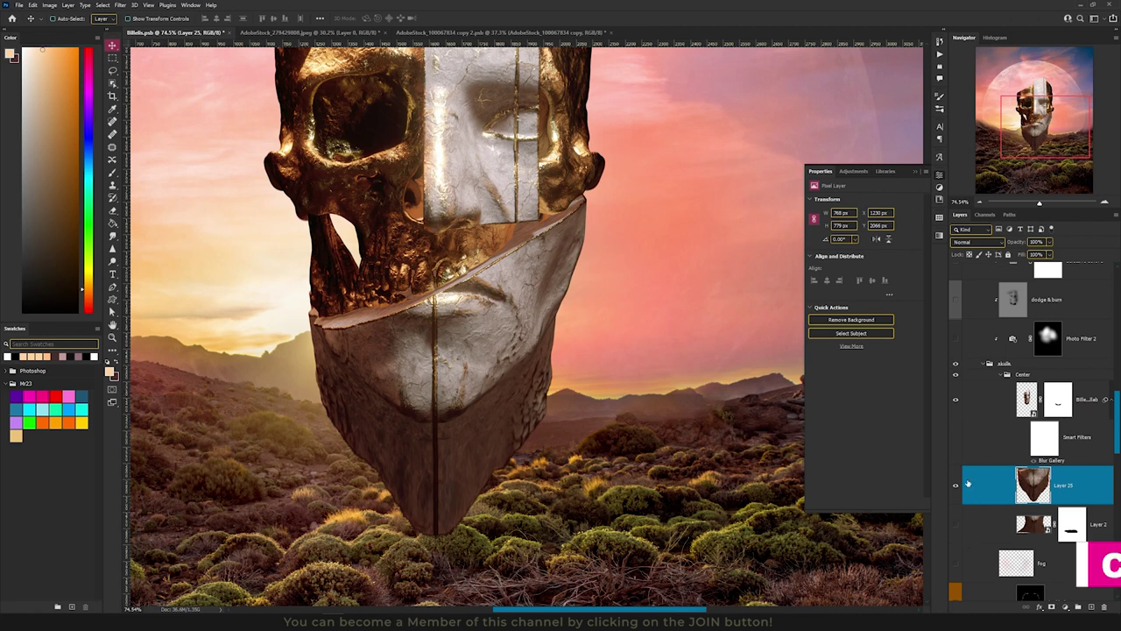
- Warp the Layer 25 jaw by pulling both lower corners outward so its base becomes wider
key(ctrl+t)
right_click(438, 361)
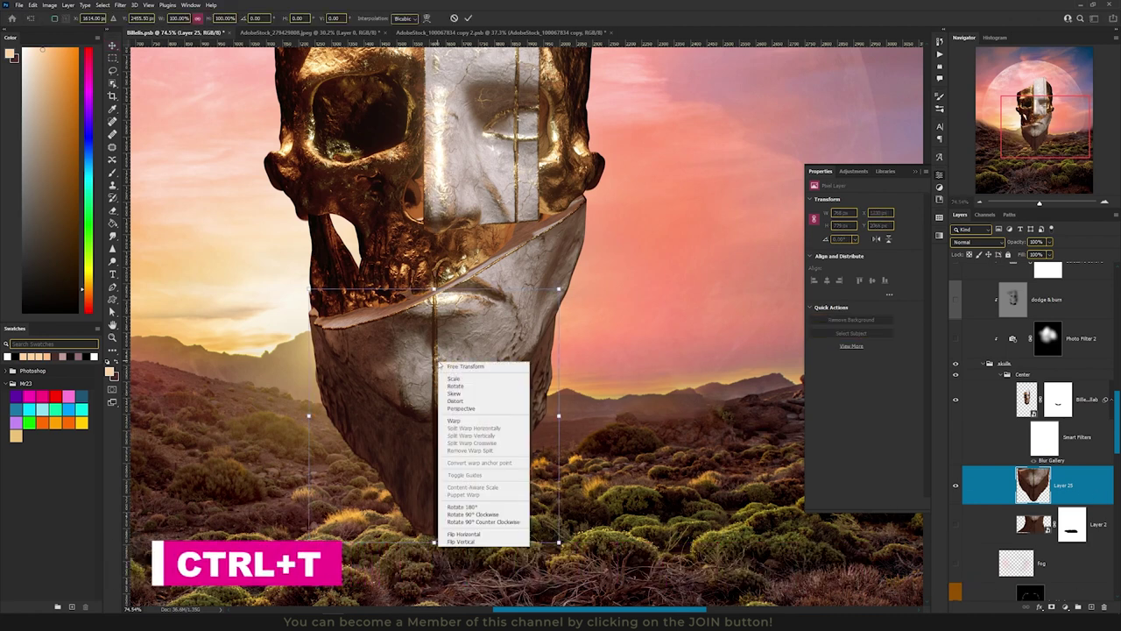
click(465, 421)
drag(309, 541, 186, 554)
drag(560, 543, 700, 570)
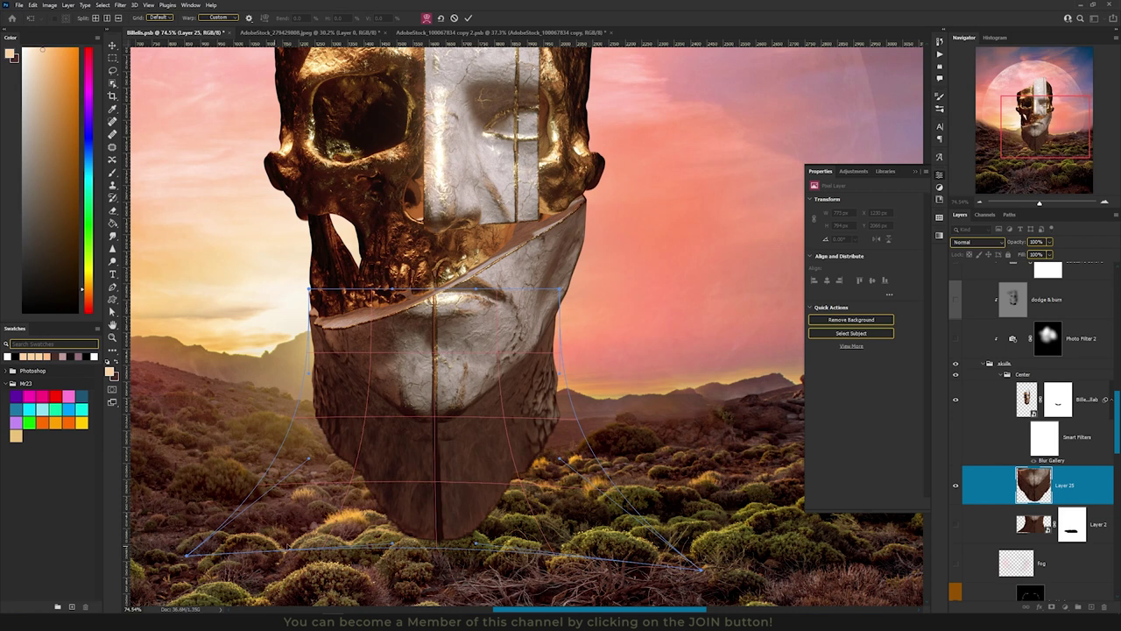
drag(185, 556, 157, 560)
key(Return)
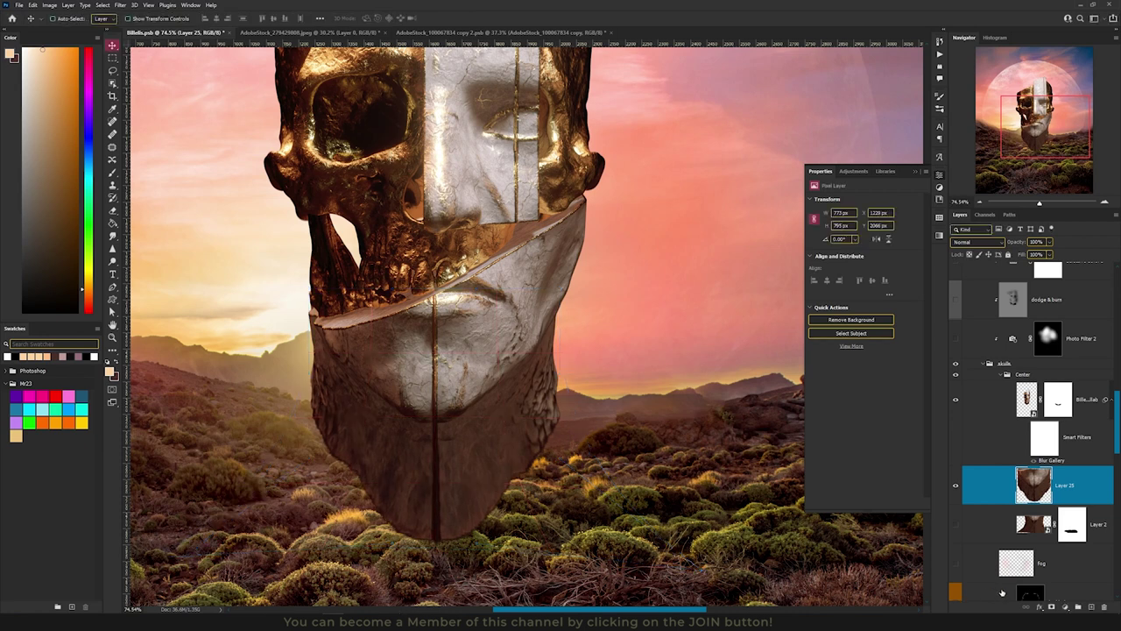
- Add a mask to Layer 25 and paint out the jaw's lower end with a textured 181 px brush, blending it into the bushes
click(1067, 608)
key(b)
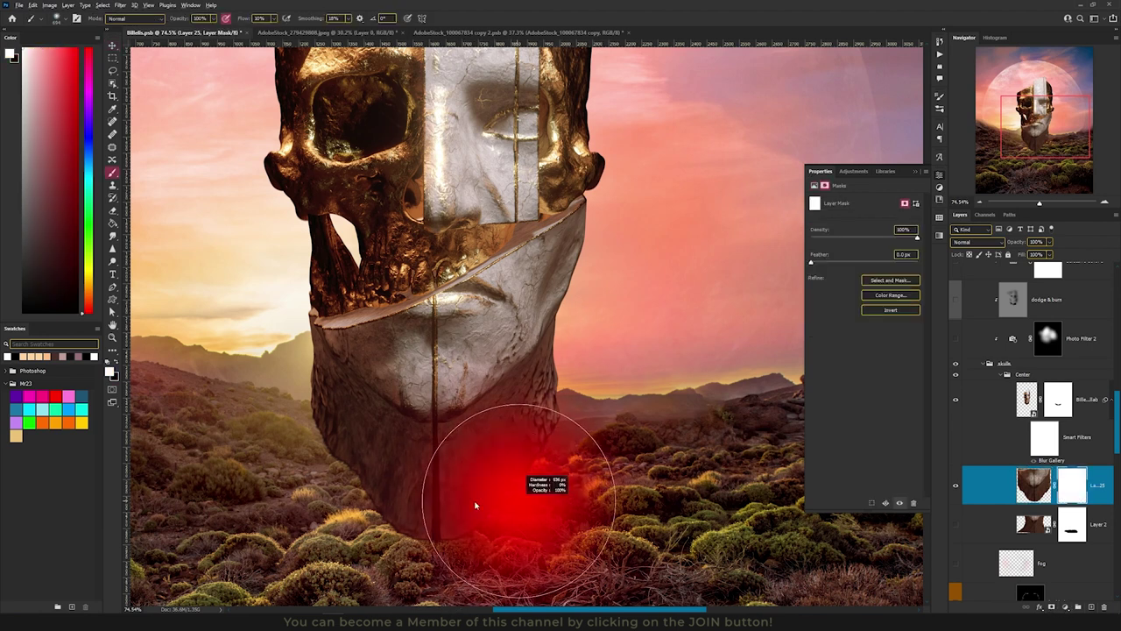
right_click(541, 519)
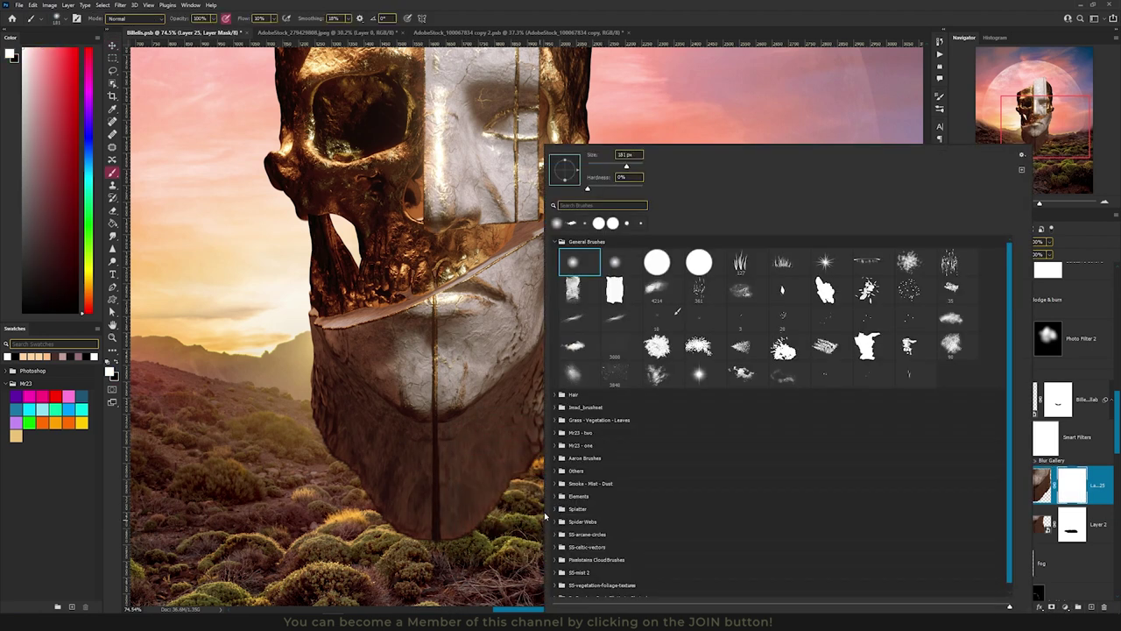
click(698, 346)
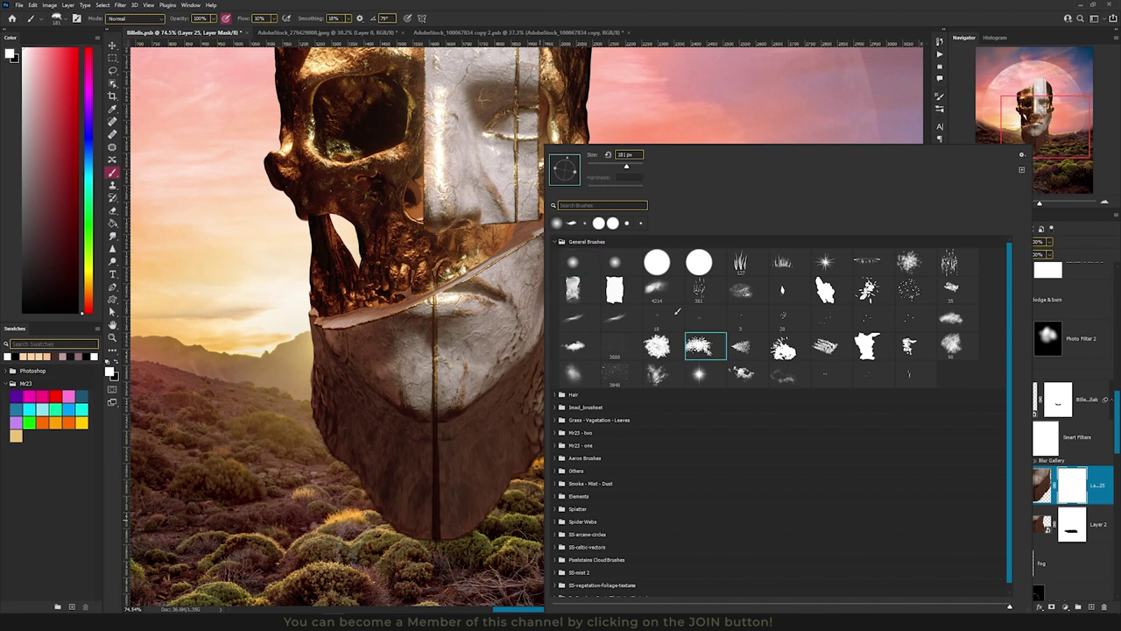
key(Return)
mouse_move(580, 517)
mouse_down()
mouse_move(351, 509)
mouse_move(518, 499)
mouse_move(378, 492)
mouse_move(383, 473)
mouse_move(536, 466)
mouse_move(337, 490)
mouse_move(578, 476)
mouse_move(327, 467)
mouse_move(515, 465)
mouse_up()
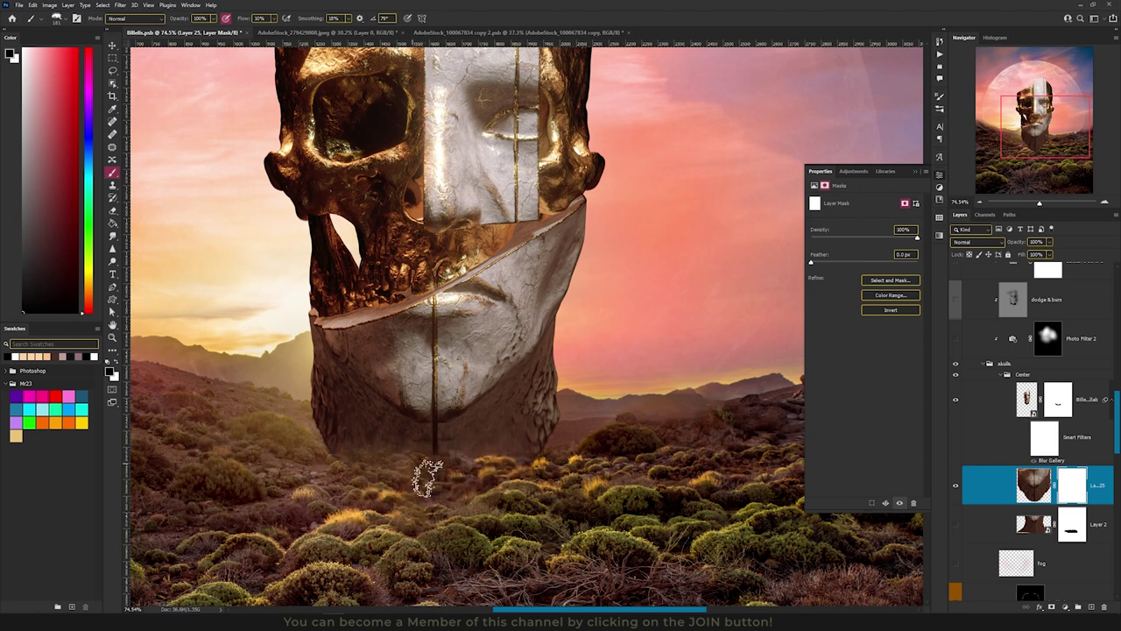
key(v)
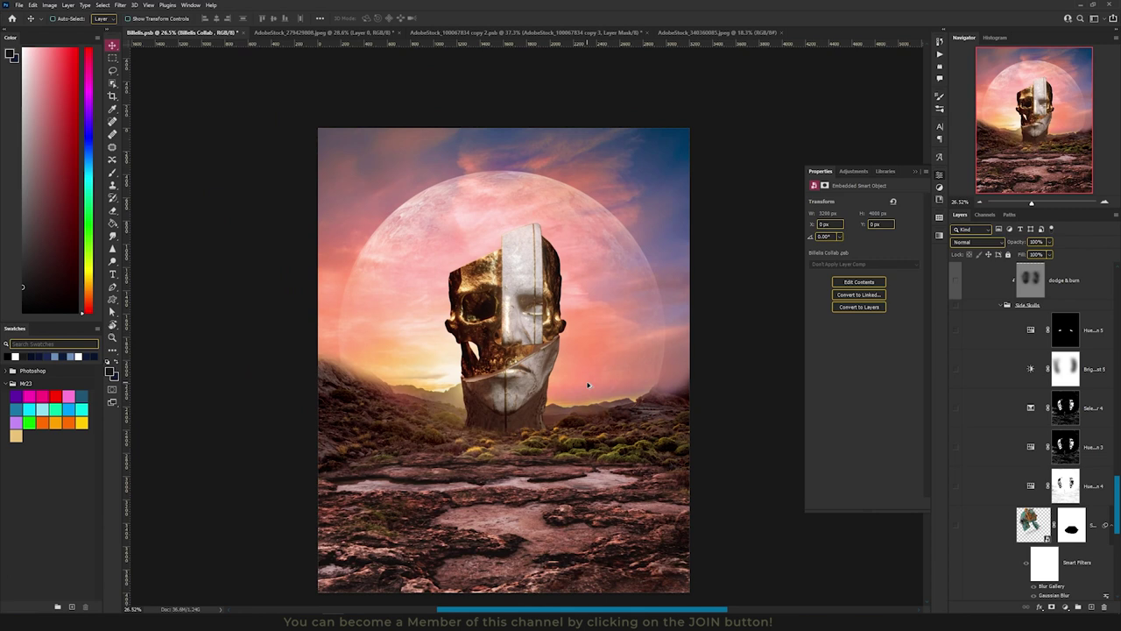
- Show the Steampunk Skull layers on both sides of the central skull and try shifting each to inspect its hidden part
scroll(588, 386, up, 4)
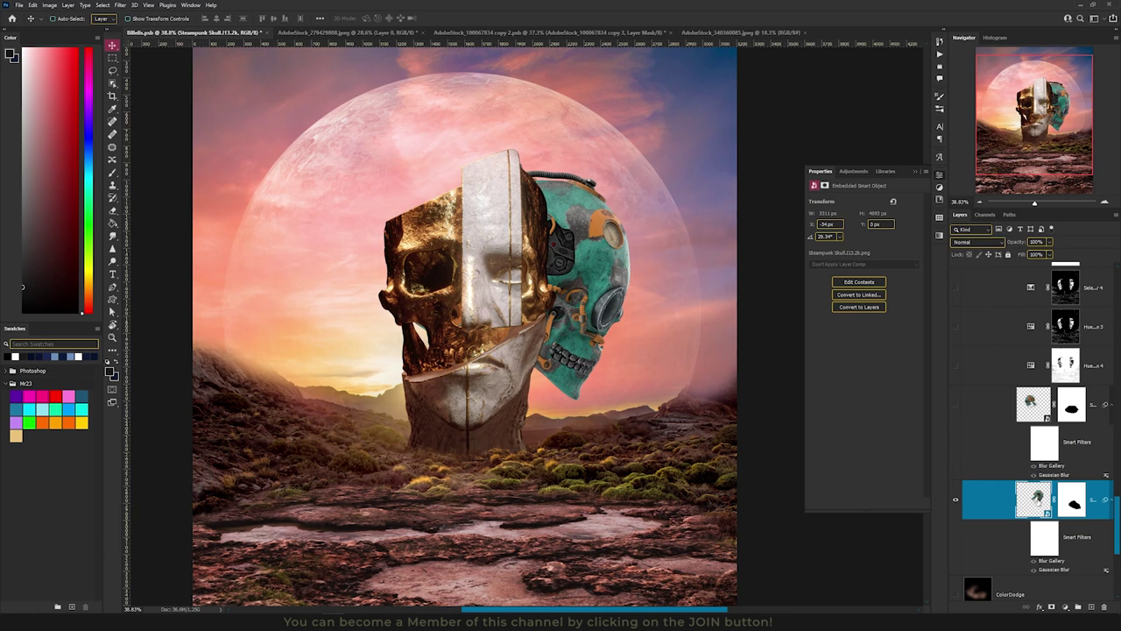
drag(606, 325, 700, 327)
key(ctrl+z)
click(955, 404)
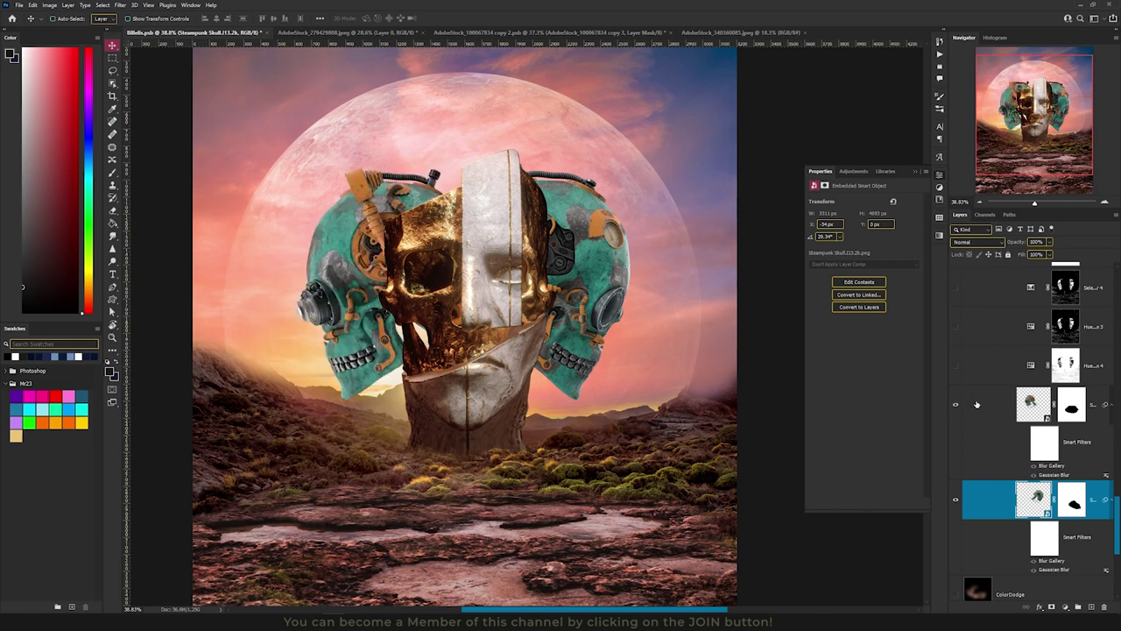
click(1026, 410)
drag(559, 299, 473, 296)
key(ctrl+z)
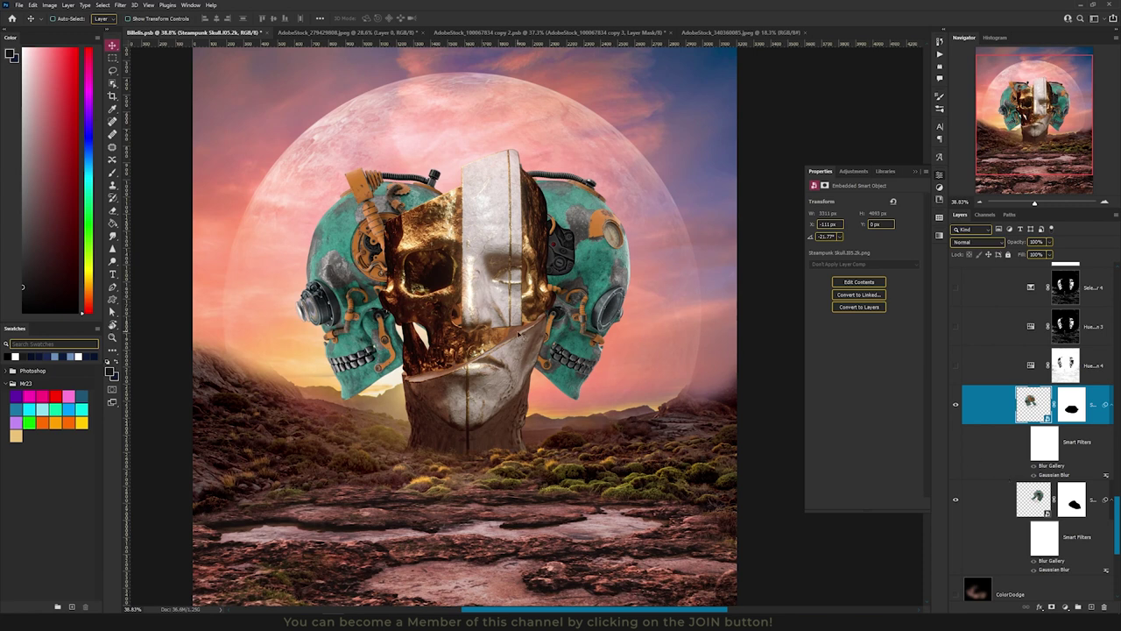
- Turn on the Hue/Saturation 4 layer above the side skulls and compare their orange parts with and without it
click(954, 368)
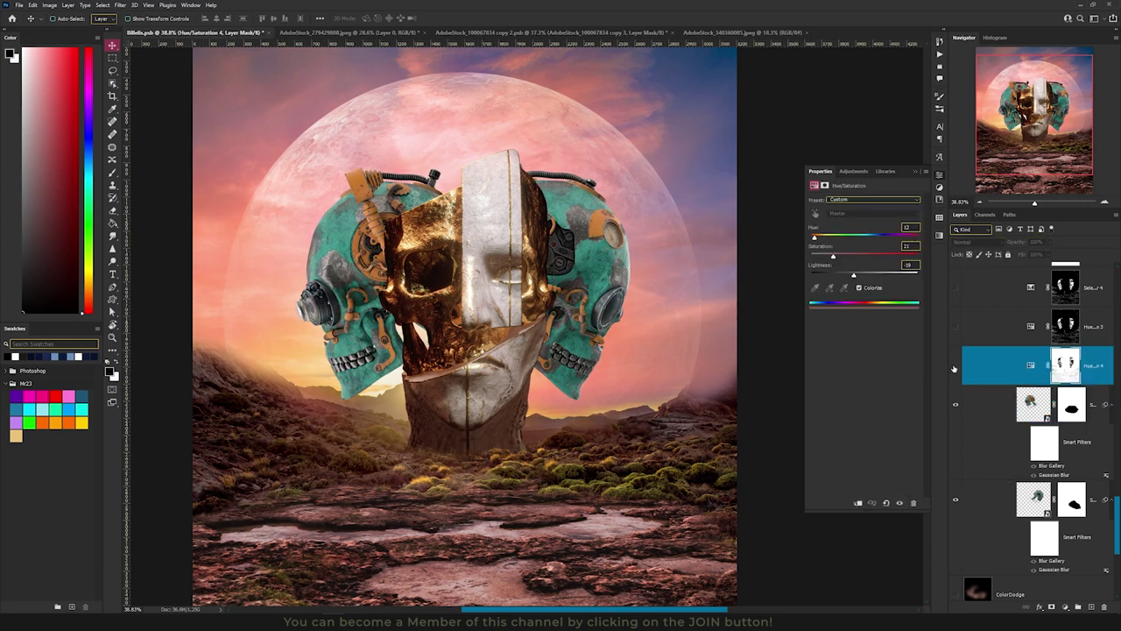
click(955, 367)
click(1031, 367)
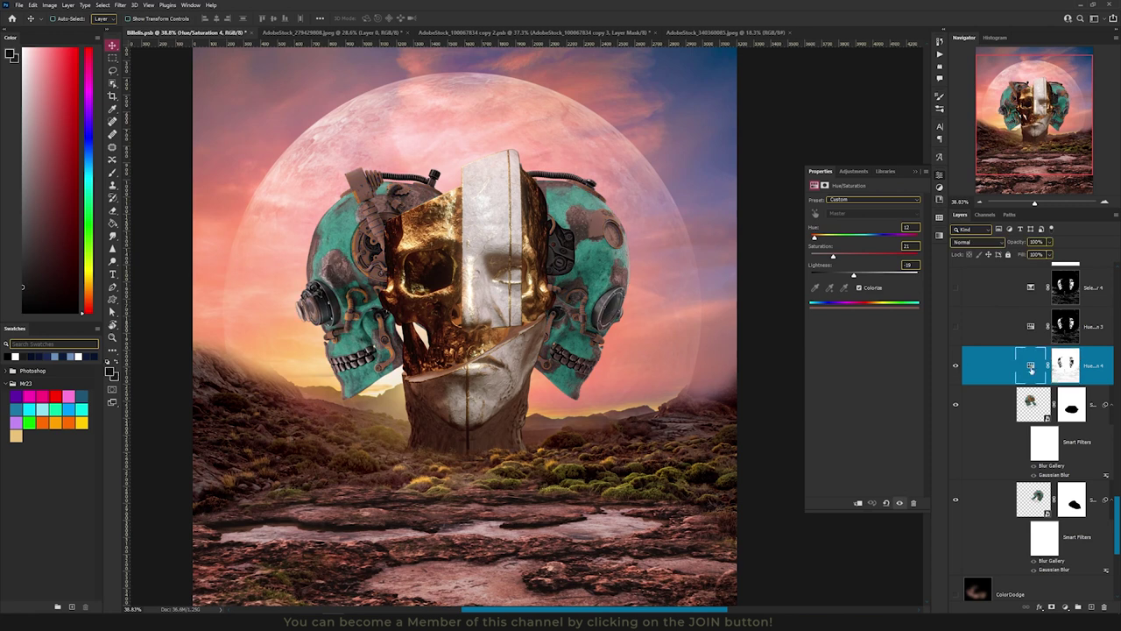
click(956, 366)
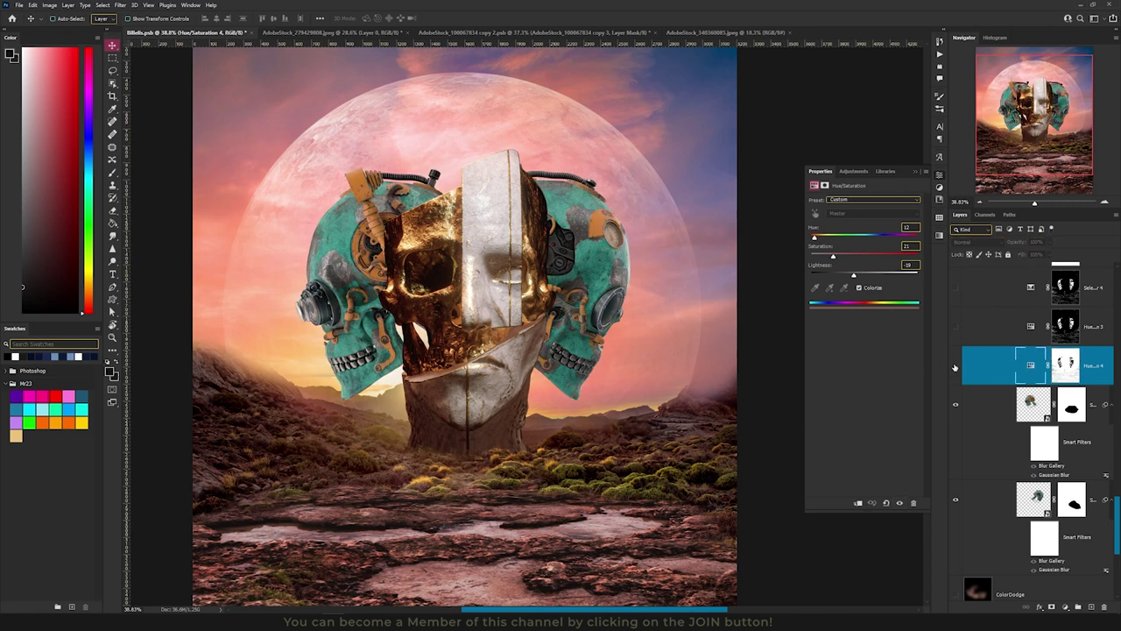
click(955, 367)
click(955, 367)
click(955, 367)
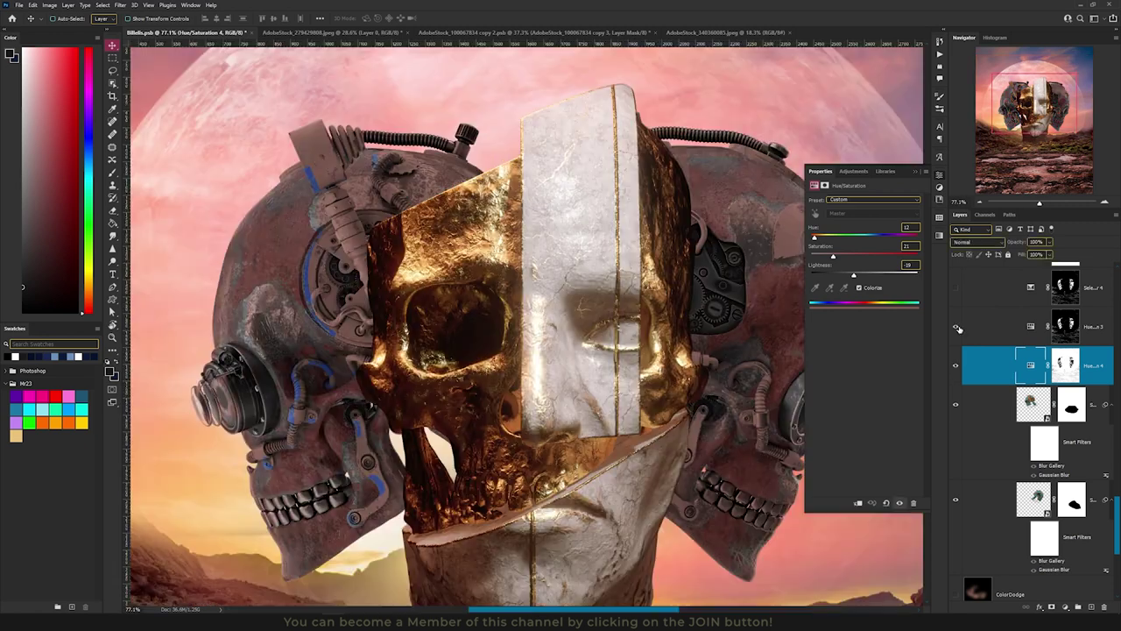
- Turn on the Hue/Saturation 3 layer and compare its effect on the teal areas of the side skulls
click(958, 328)
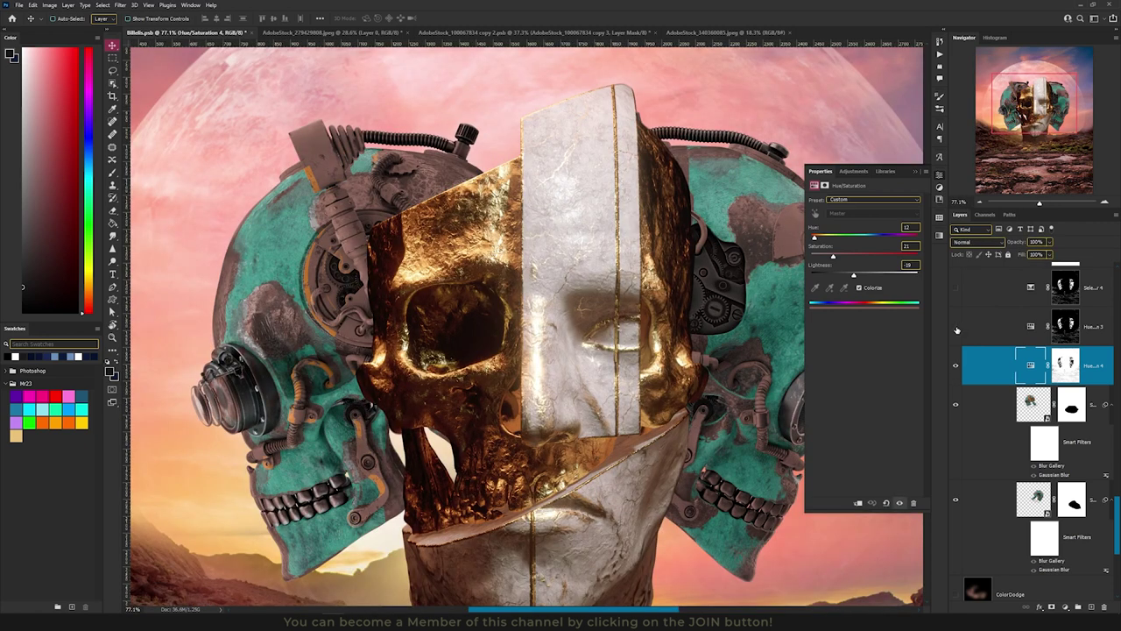
click(955, 327)
drag(558, 324, 489, 343)
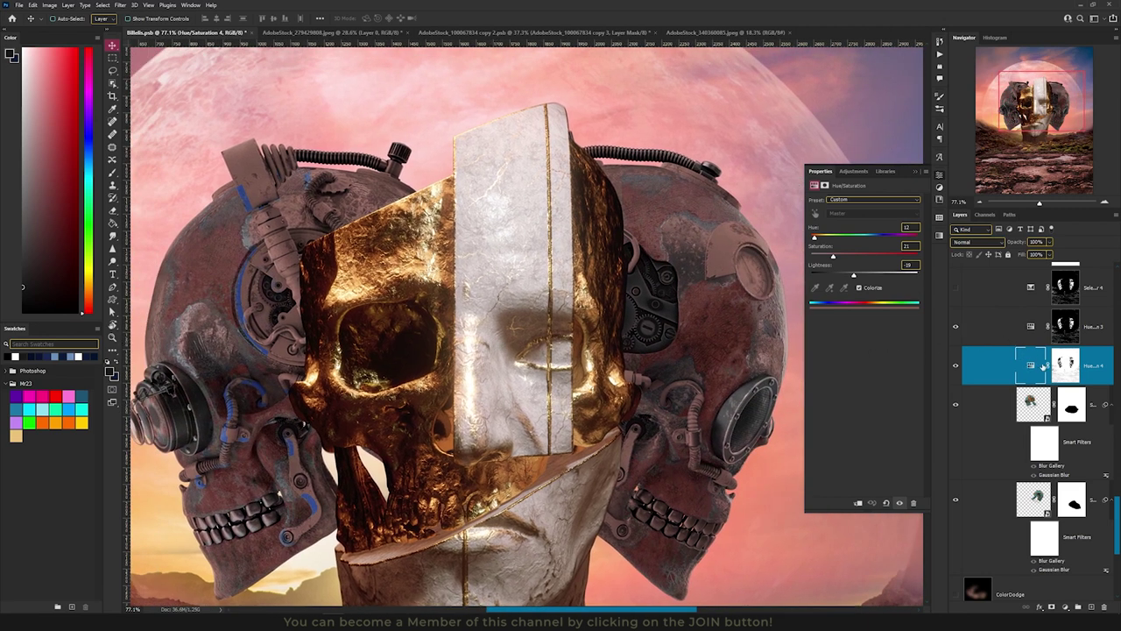
- Turn on the Selective Color 4 layer and set its blend mode to Color for the side skulls
click(980, 298)
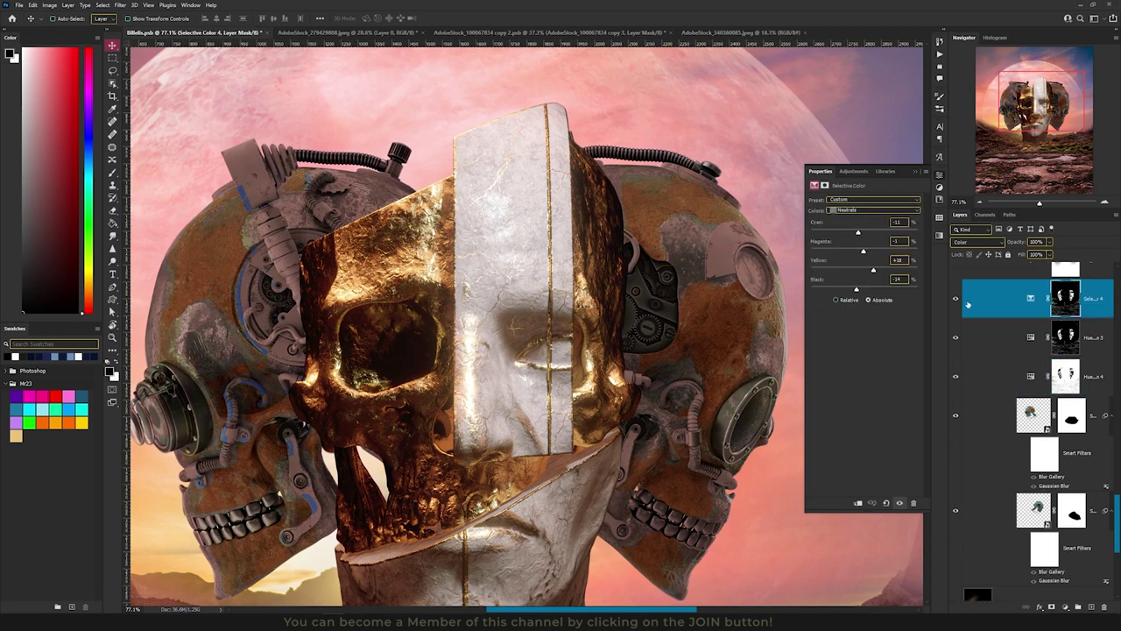
click(956, 299)
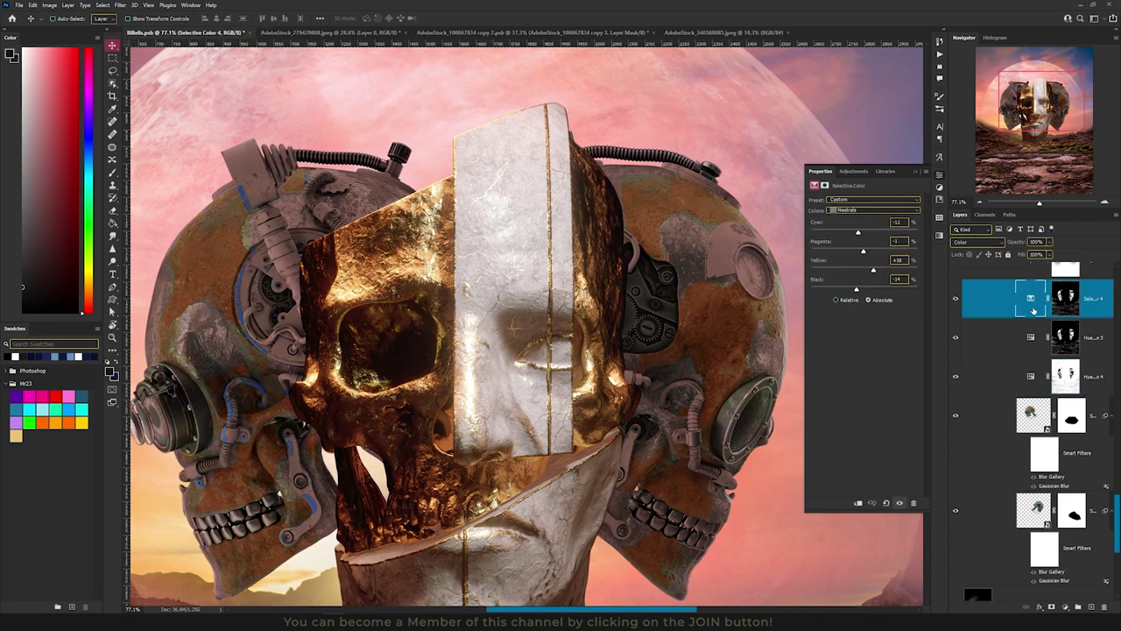
click(979, 242)
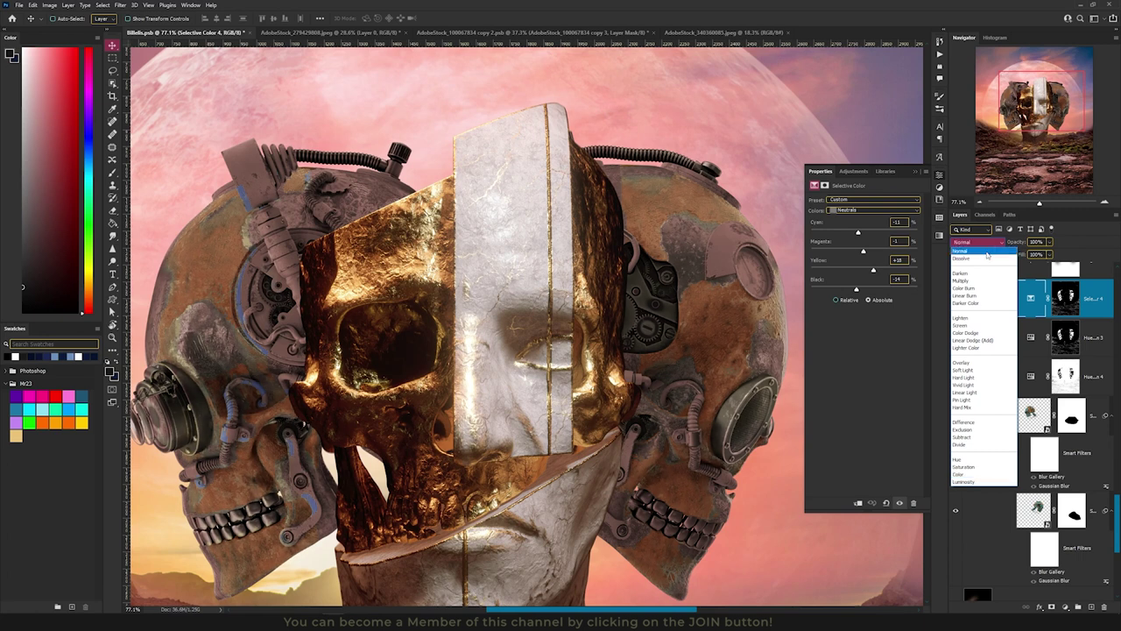
click(963, 474)
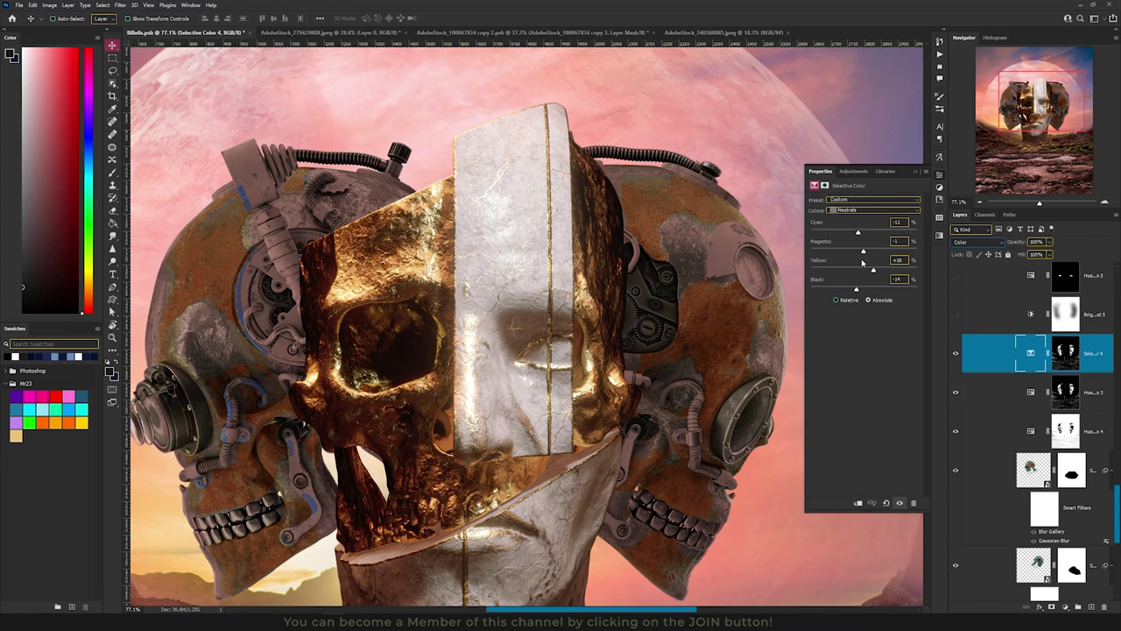
- Compare the side skulls with Selective Color 4 off and on, examining the rusty surface up close
click(957, 357)
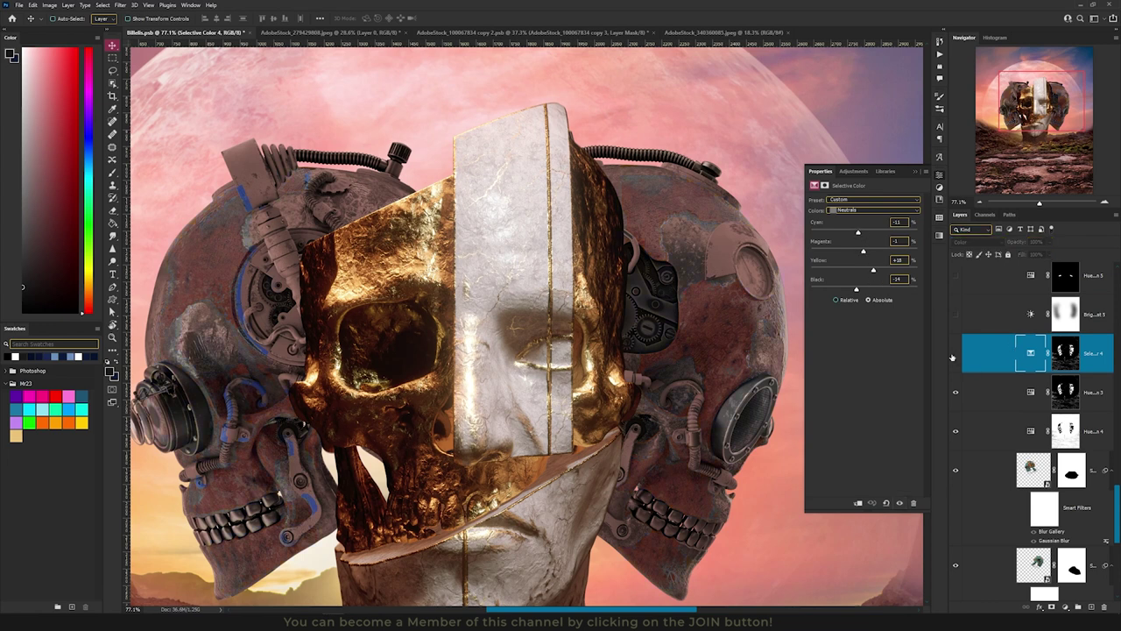
scroll(764, 342, up, 3)
click(957, 353)
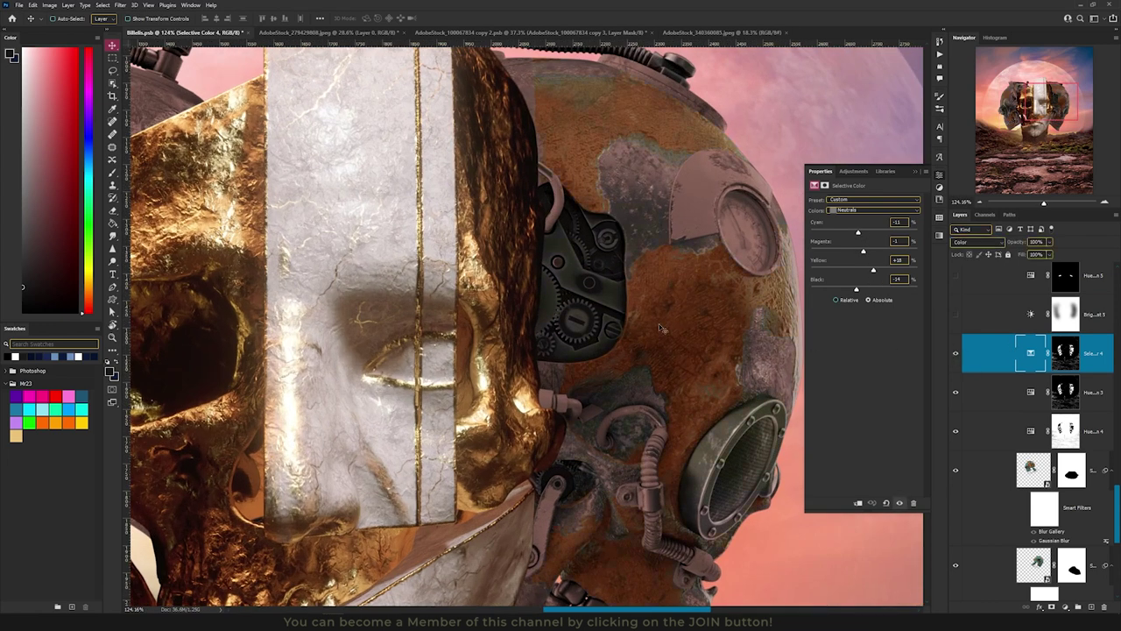
- Turn on the Brightness/Contrast 5 layer in the Side Skulls group and show its settings
key(ctrl+0)
scroll(1039, 361, up, 1)
click(957, 358)
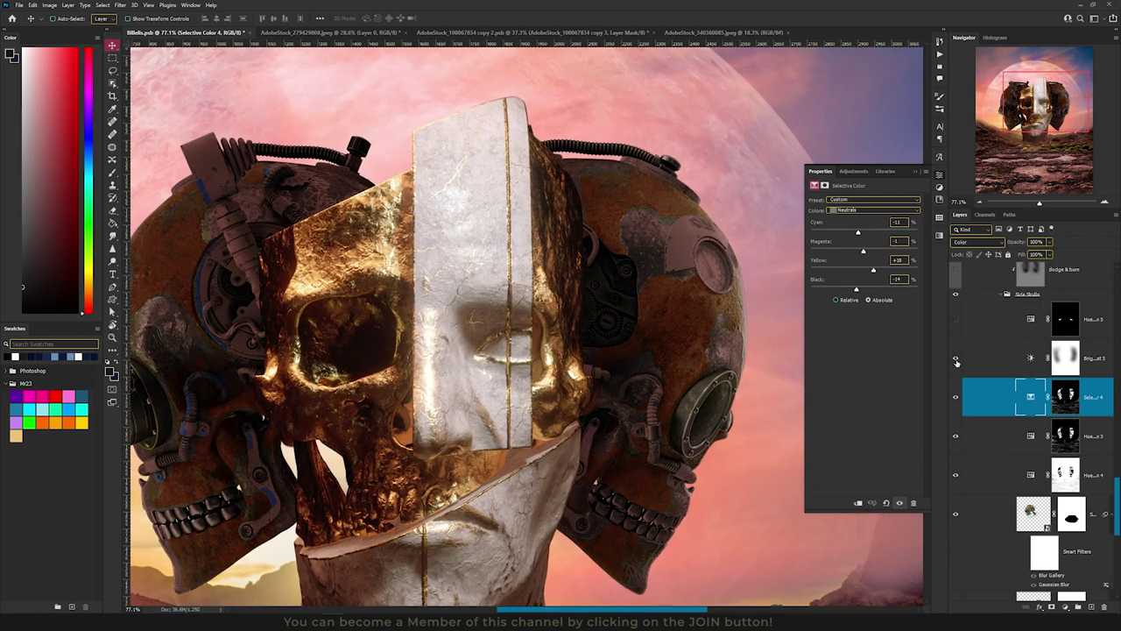
click(1060, 368)
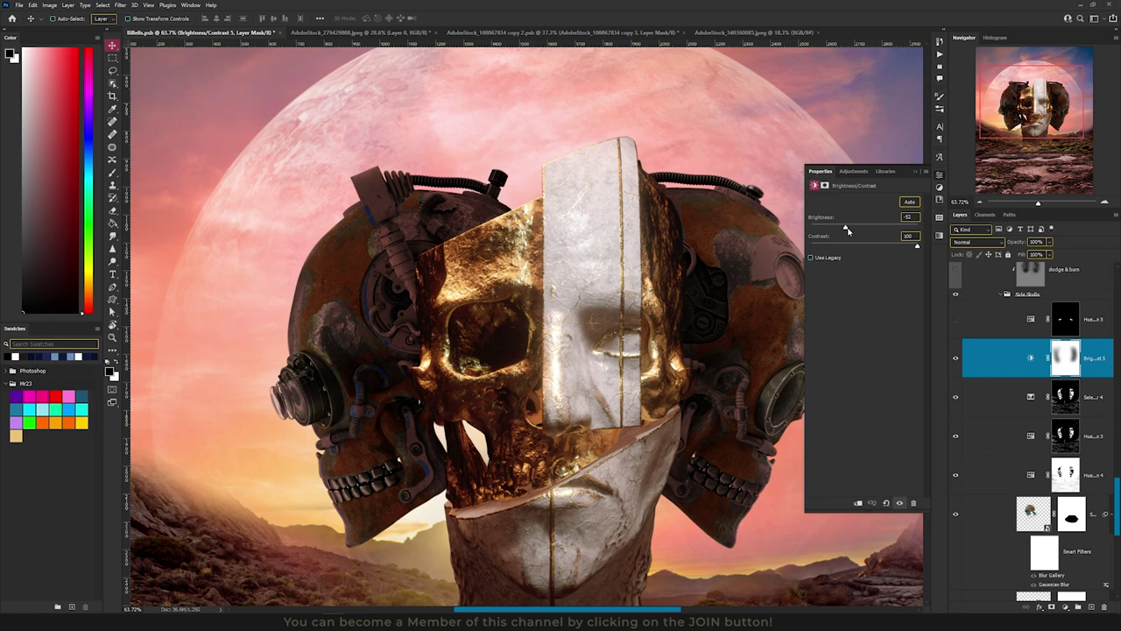
- Turn on the Hue/Saturation 5 layer for the teeth and examine the teeth of both side skulls up close
scroll(648, 442, up, 10)
drag(649, 441, 496, 253)
scroll(496, 263, down, 3)
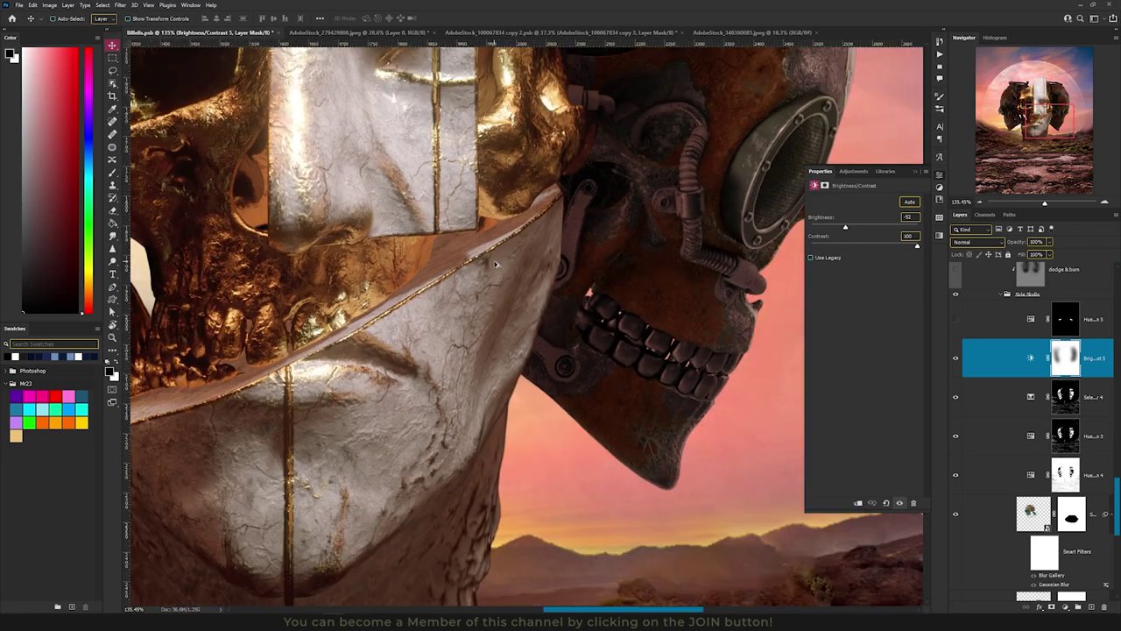
drag(323, 271, 406, 305)
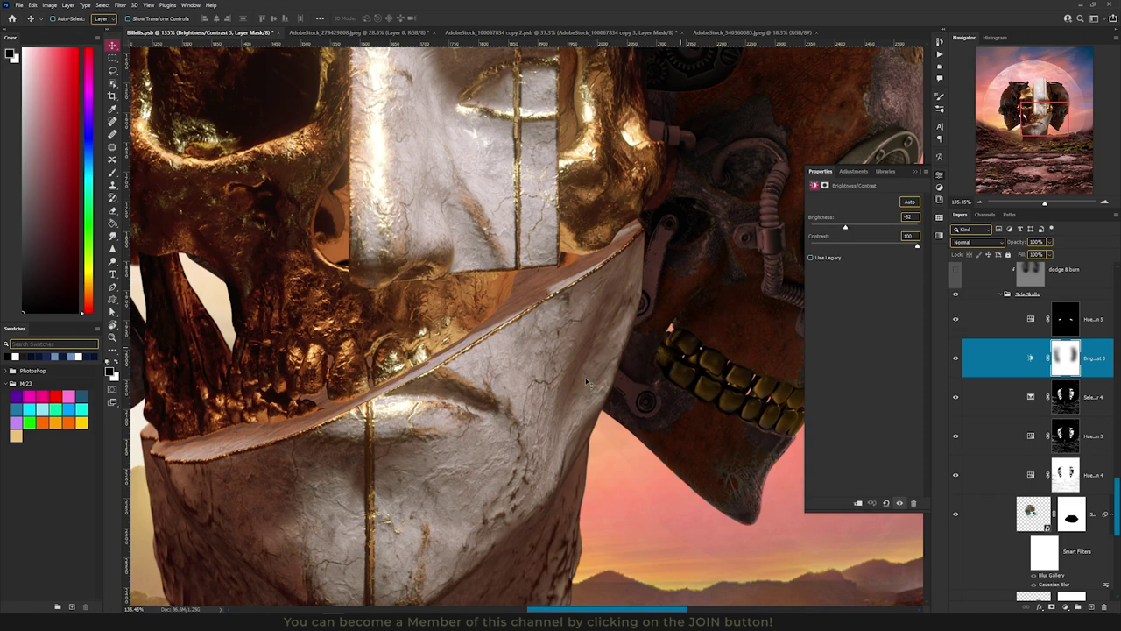
scroll(575, 368, up, 4)
scroll(580, 360, down, 2)
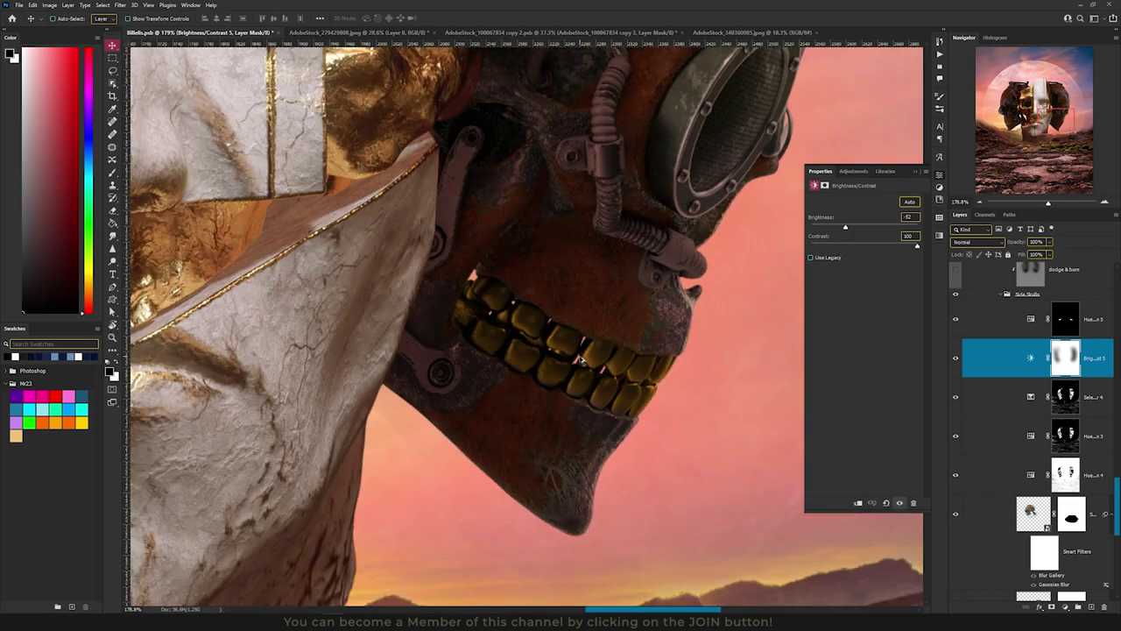
scroll(580, 360, left, 15)
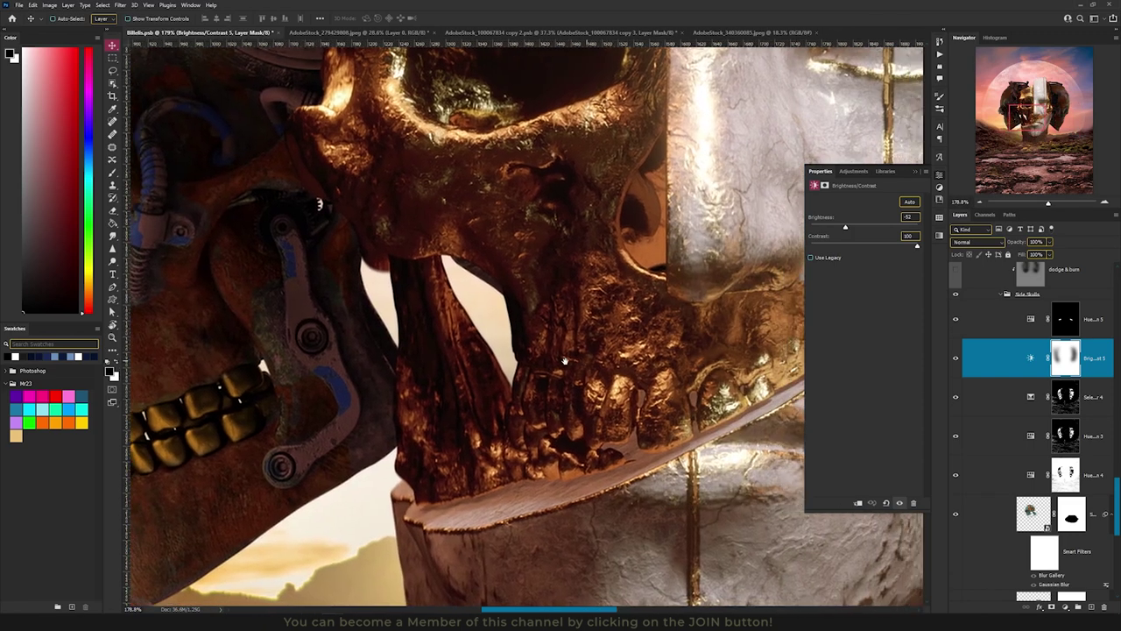
scroll(569, 360, down, 5)
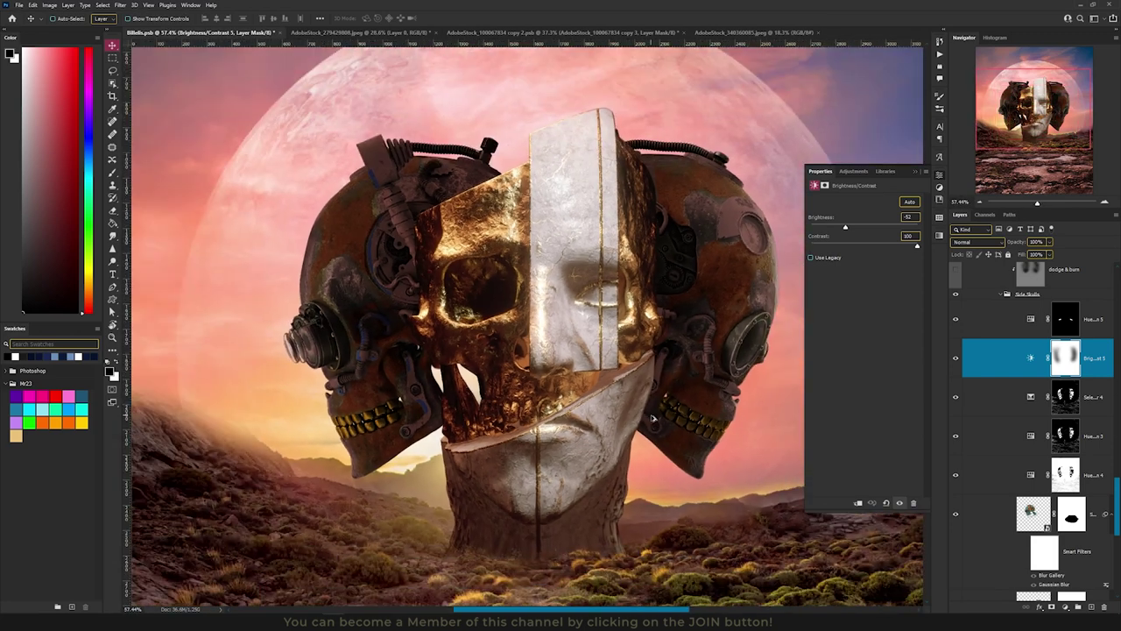
scroll(653, 418, up, 2)
scroll(652, 419, right, 2)
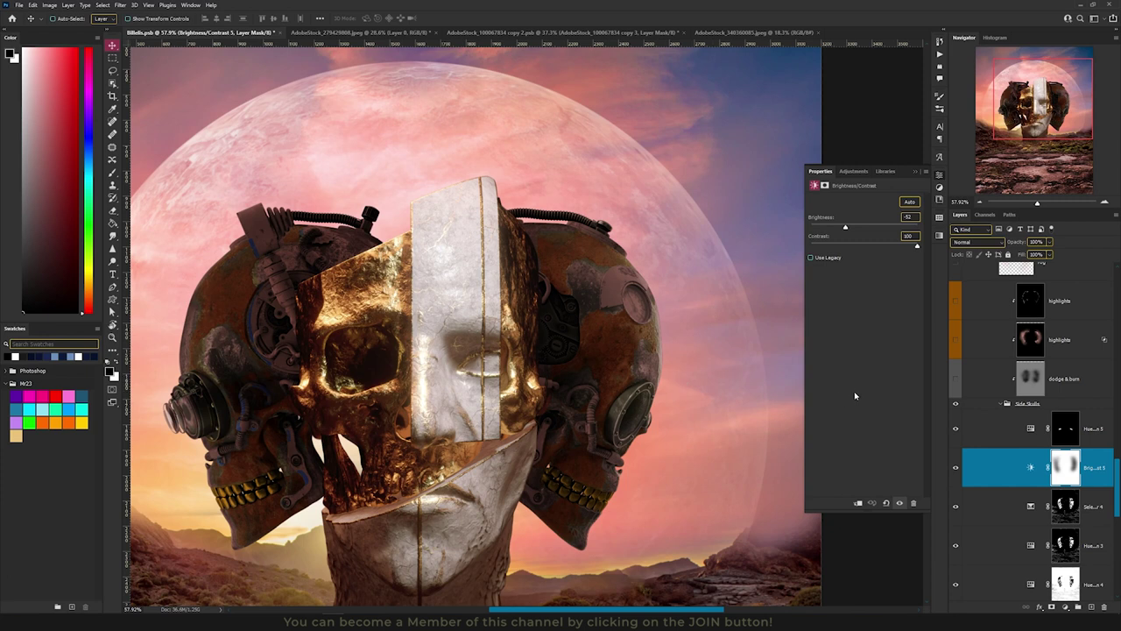
- Check the Side Skulls group and compare the skulls with and without the dodge & burn layer clipped above it
click(957, 406)
click(957, 405)
click(1011, 404)
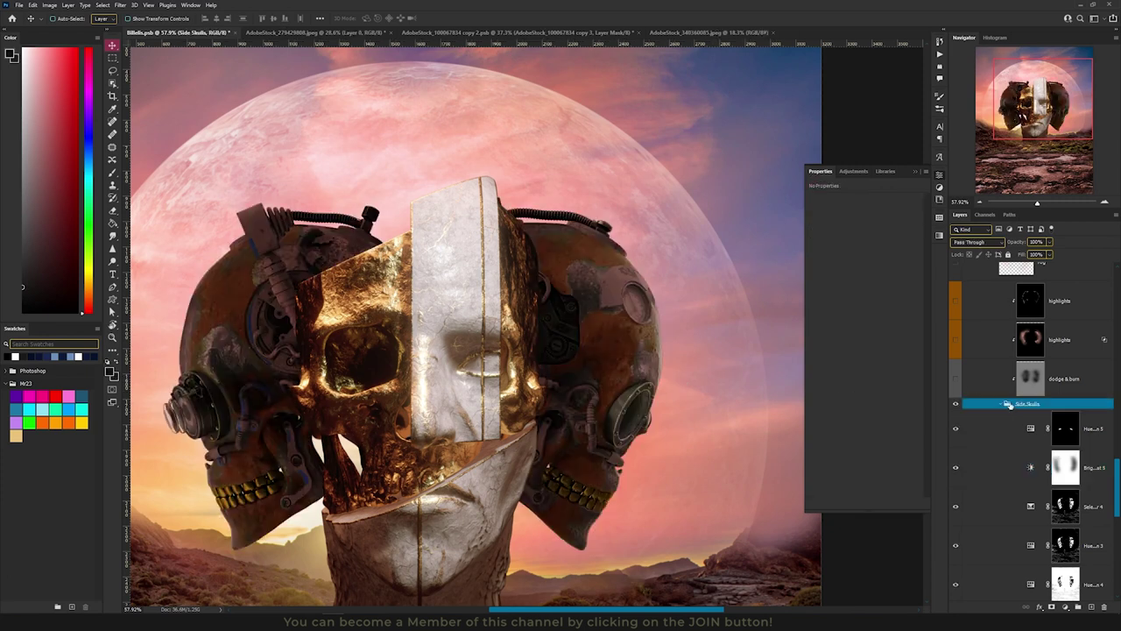
click(957, 383)
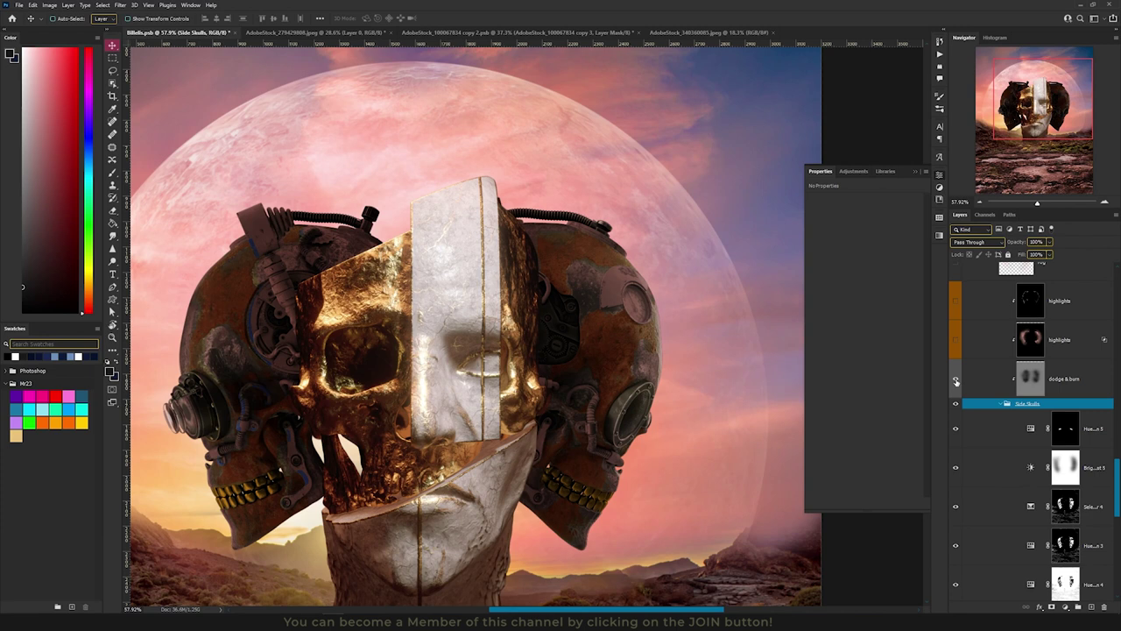
click(1026, 380)
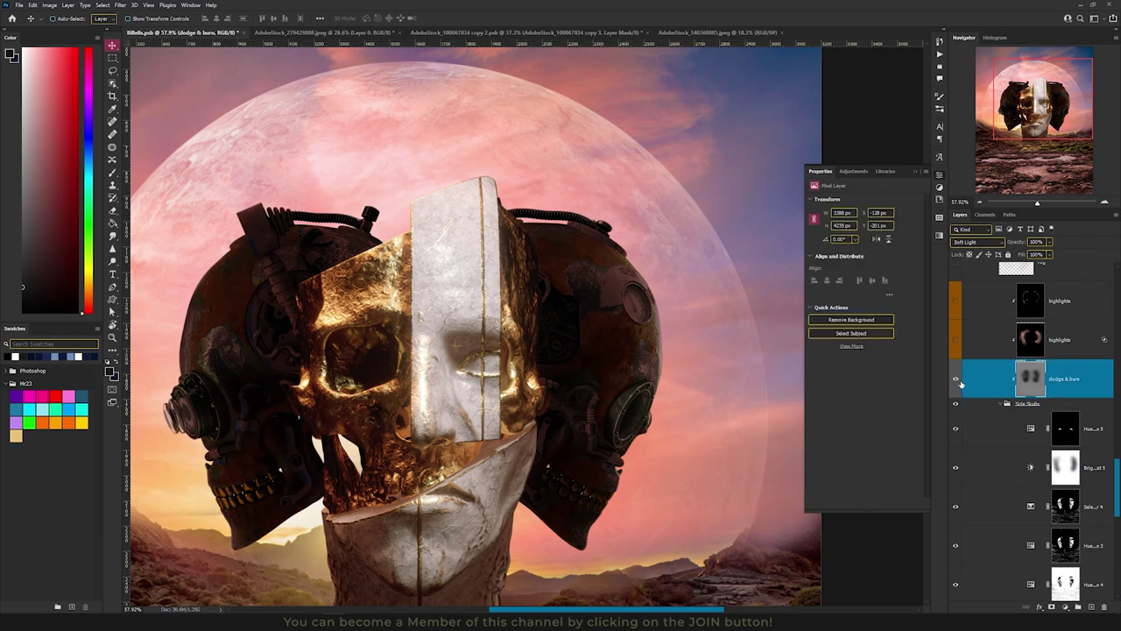
click(956, 384)
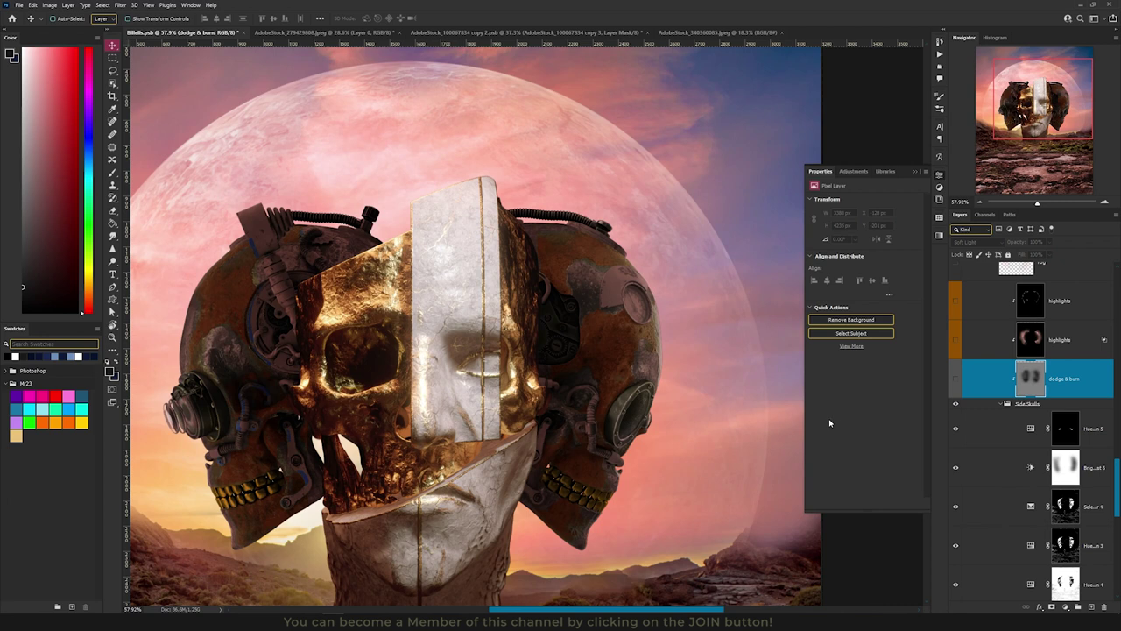
- Add a new clipped layer above dodge & burn in Soft Light mode, filled with 50% gray
click(68, 6)
click(180, 13)
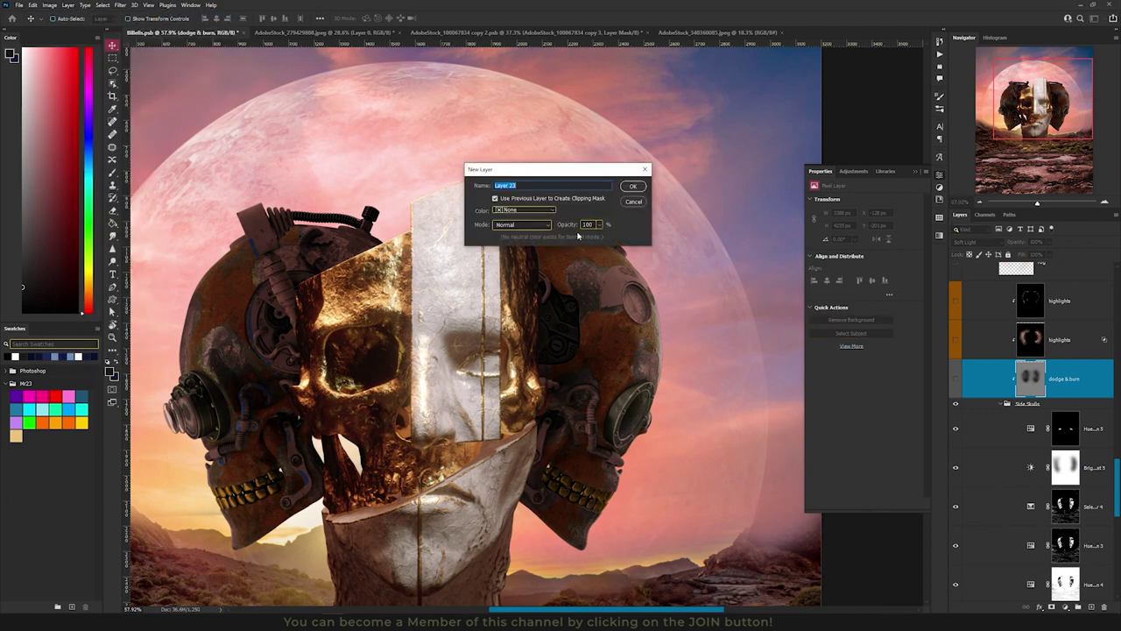
click(521, 225)
click(521, 352)
click(519, 238)
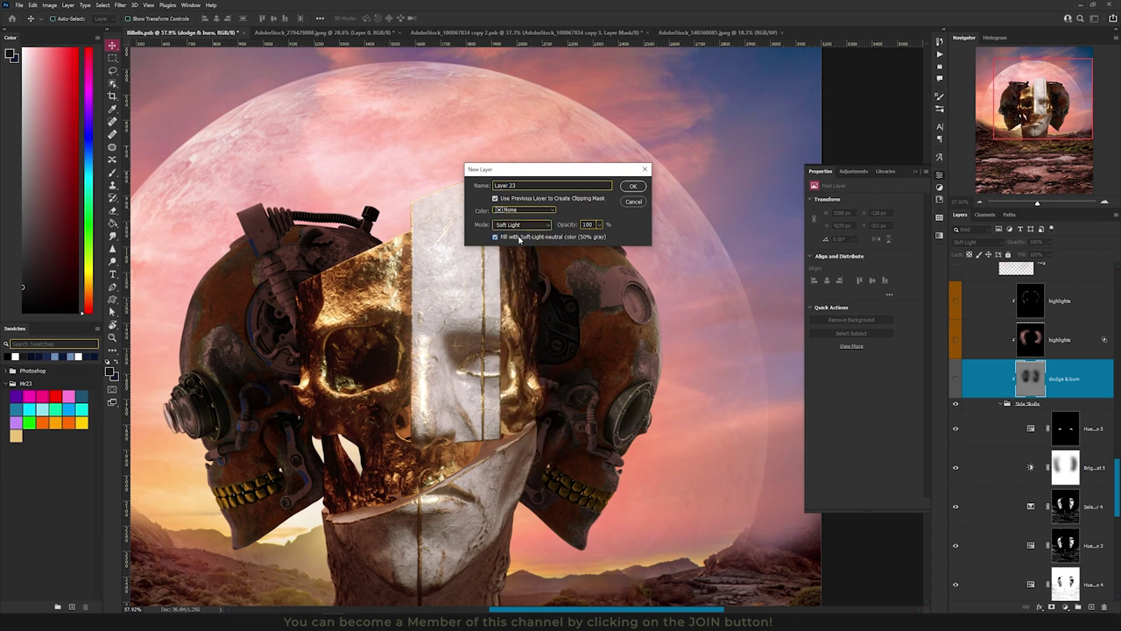
click(635, 186)
- Paint black with a soft brush at 10% flow to darken both side skulls, and merge the layer into dodge & burn
key(b)
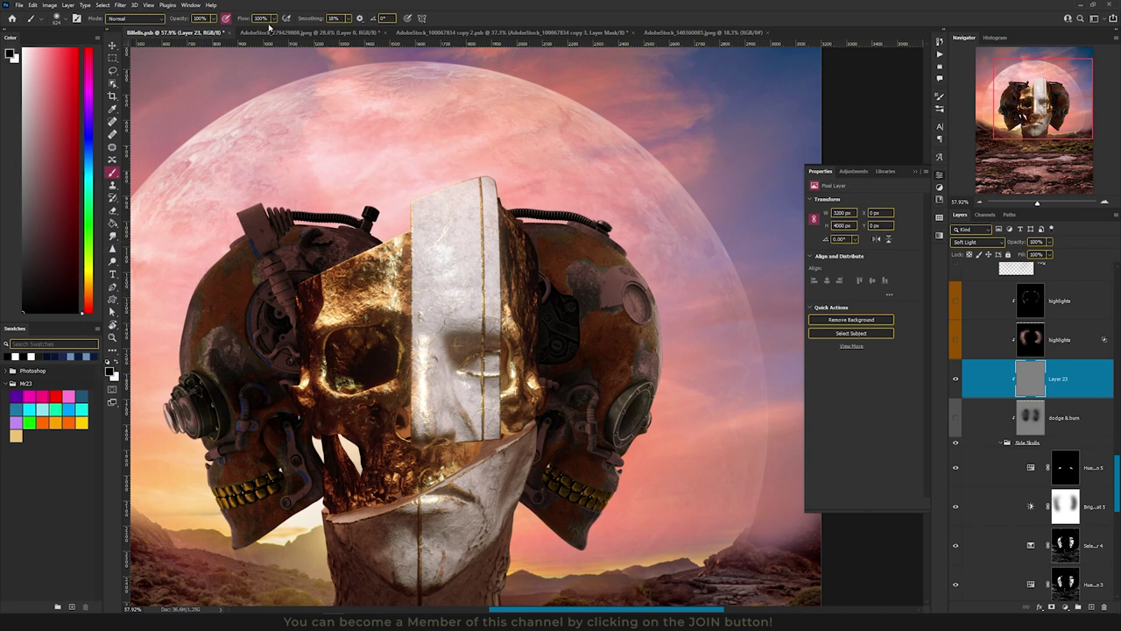
key(shift+0)
key(shift+5)
click(268, 3)
drag(386, 326, 356, 328)
mouse_move(283, 307)
mouse_down()
mouse_move(305, 271)
mouse_move(290, 351)
mouse_move(279, 267)
mouse_move(305, 232)
mouse_move(281, 236)
mouse_move(242, 200)
mouse_move(303, 196)
mouse_up()
mouse_move(325, 233)
mouse_down()
mouse_move(272, 340)
mouse_move(303, 445)
mouse_move(249, 531)
mouse_move(292, 443)
mouse_move(273, 300)
mouse_move(291, 250)
mouse_up()
mouse_move(578, 251)
mouse_down()
mouse_move(454, 220)
mouse_move(490, 510)
mouse_move(562, 532)
mouse_move(574, 361)
mouse_move(561, 302)
mouse_move(578, 263)
mouse_move(609, 263)
mouse_up()
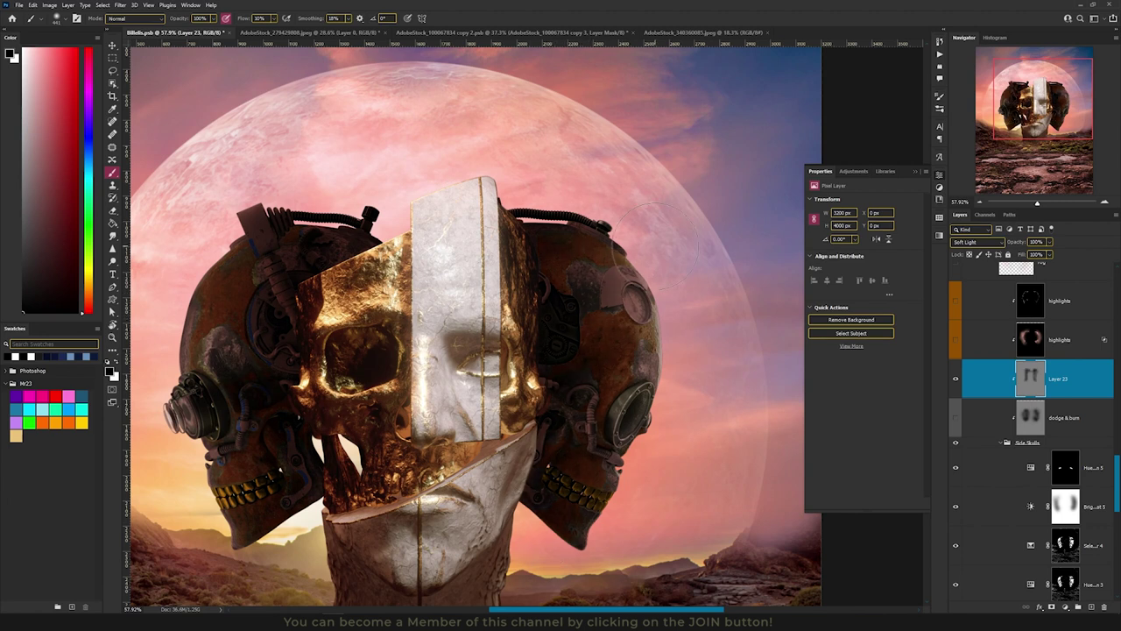
drag(186, 264, 228, 487)
mouse_move(597, 491)
mouse_down()
mouse_move(637, 252)
mouse_move(588, 187)
mouse_up()
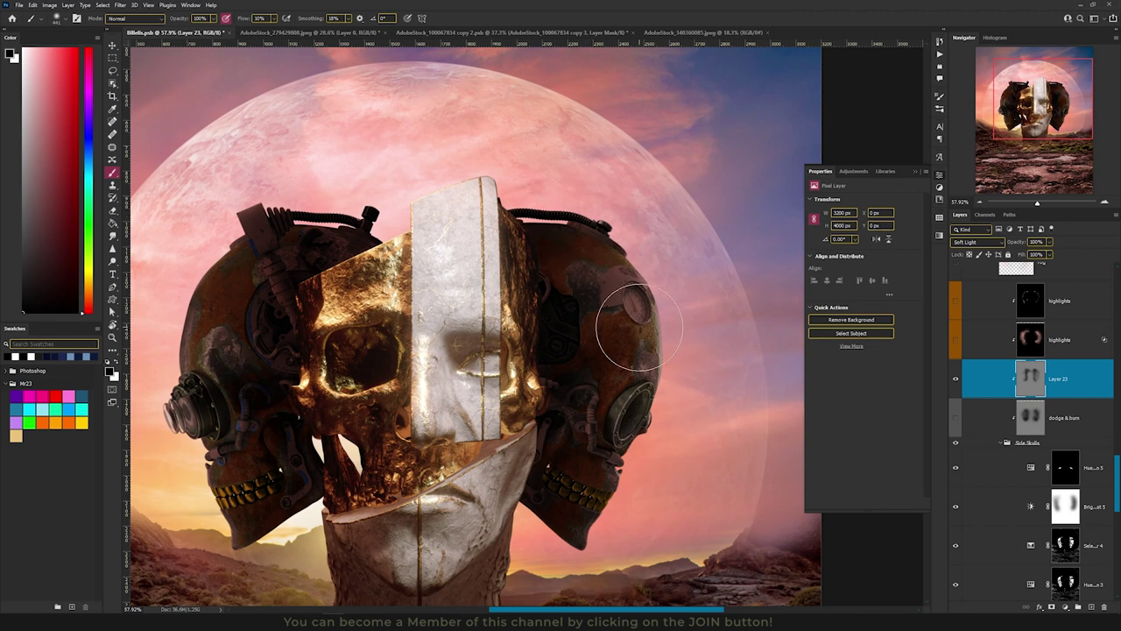
key(ctrl+e)
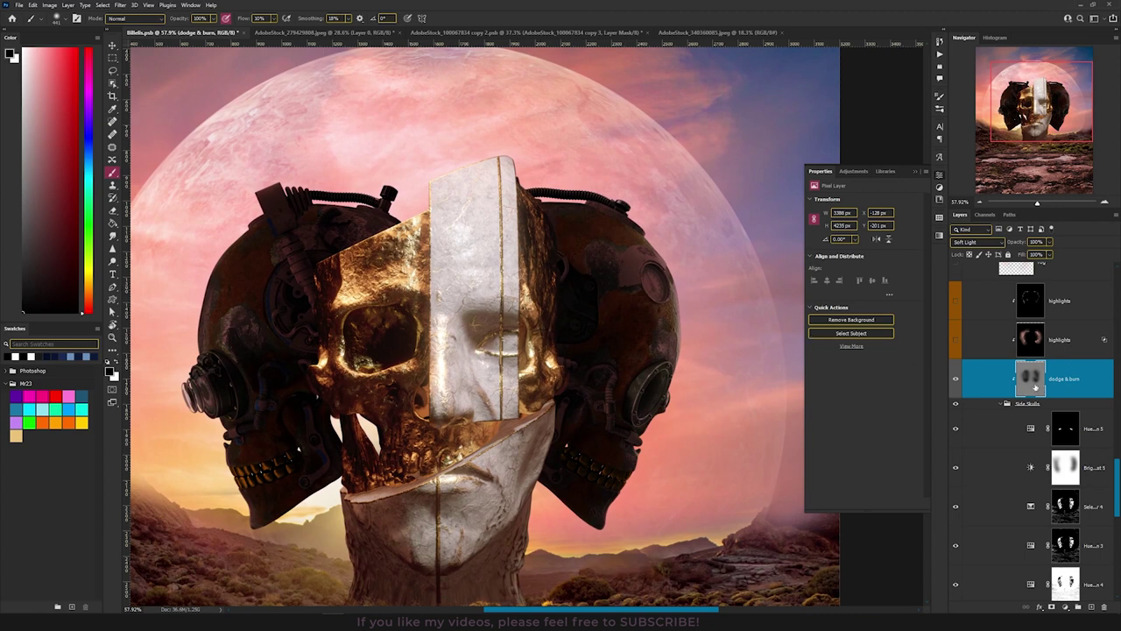
- Add a new clipped layer above dodge & burn in Linear Dodge (Add) mode, filled with its neutral black
click(66, 6)
mouse_move(87, 19)
click(179, 17)
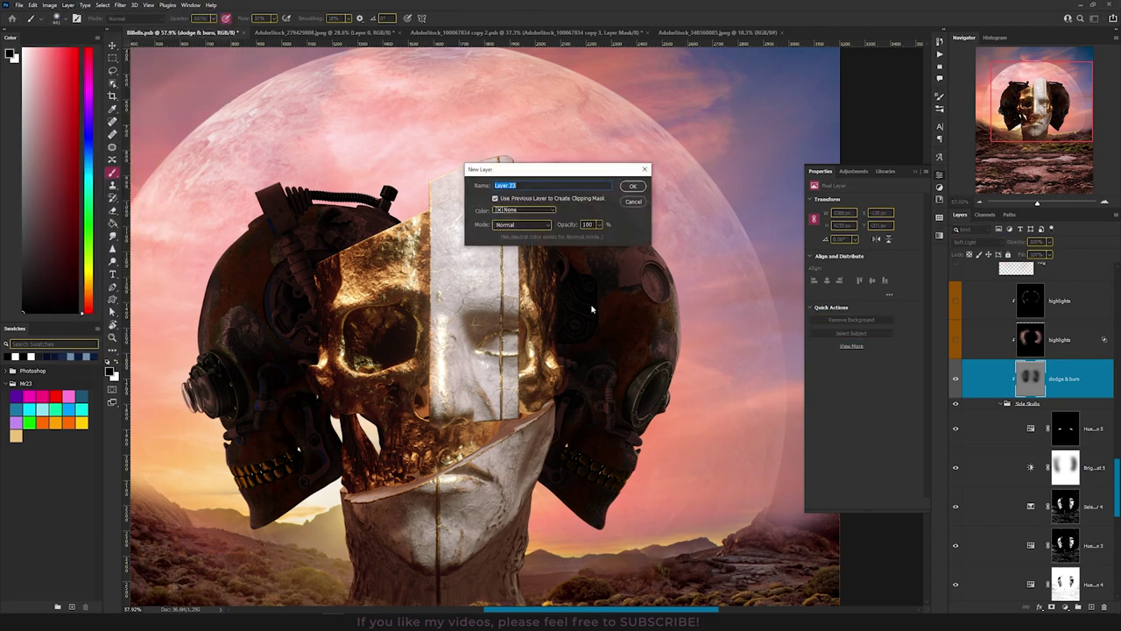
click(523, 225)
click(518, 322)
click(523, 237)
click(634, 187)
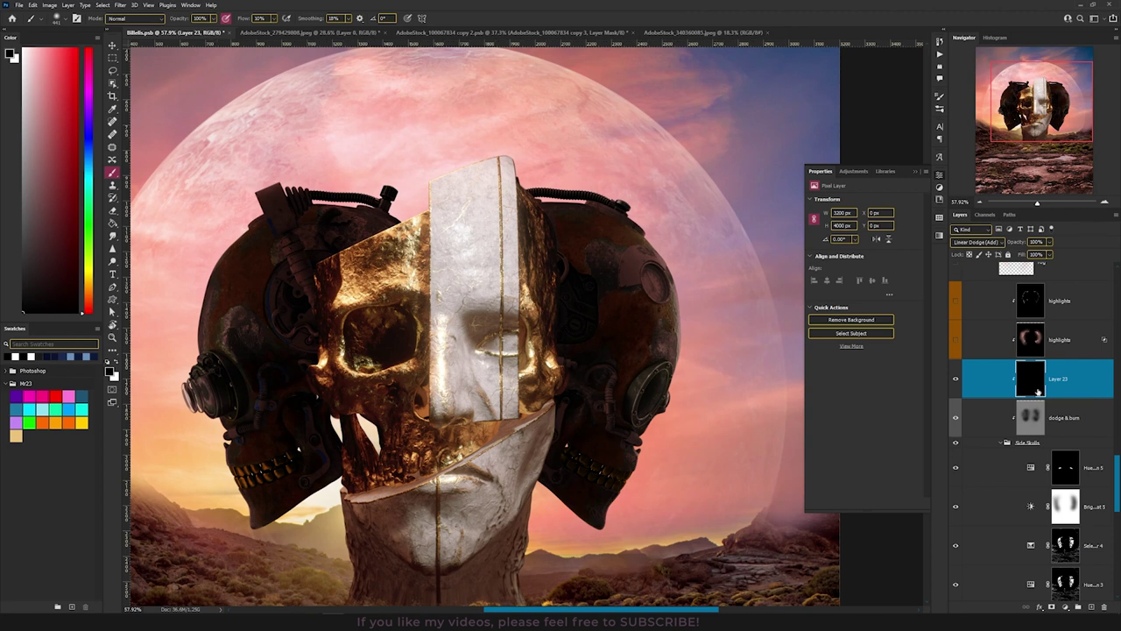
- Paint a soft pink glow sampled from the background along the outer edges of both side skulls
scroll(593, 323, down, 2)
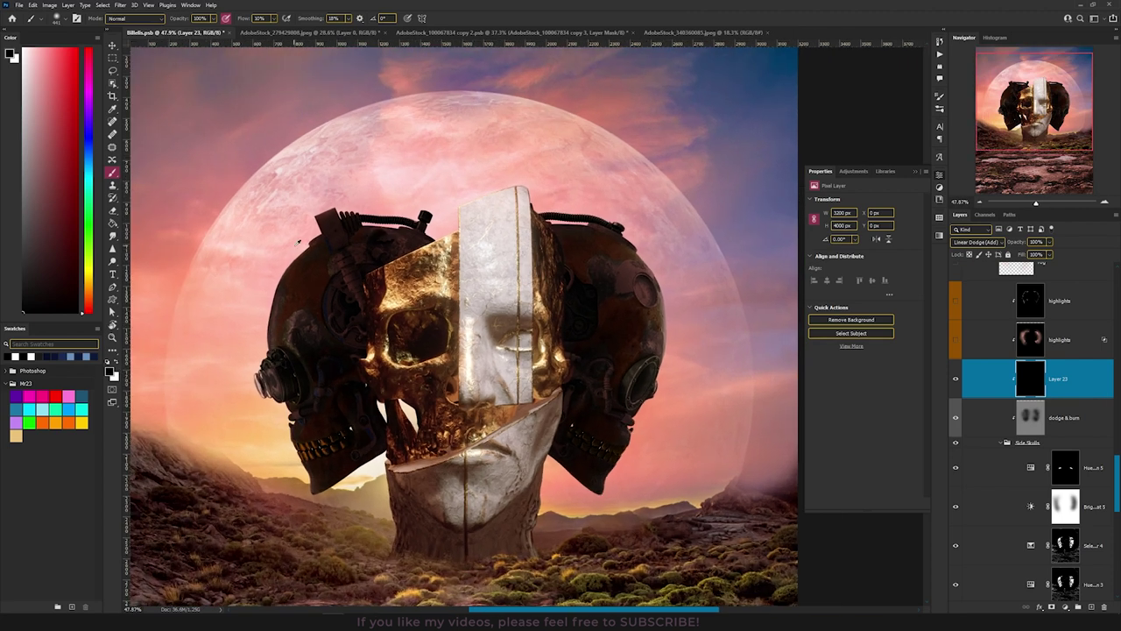
scroll(296, 242, up, 3)
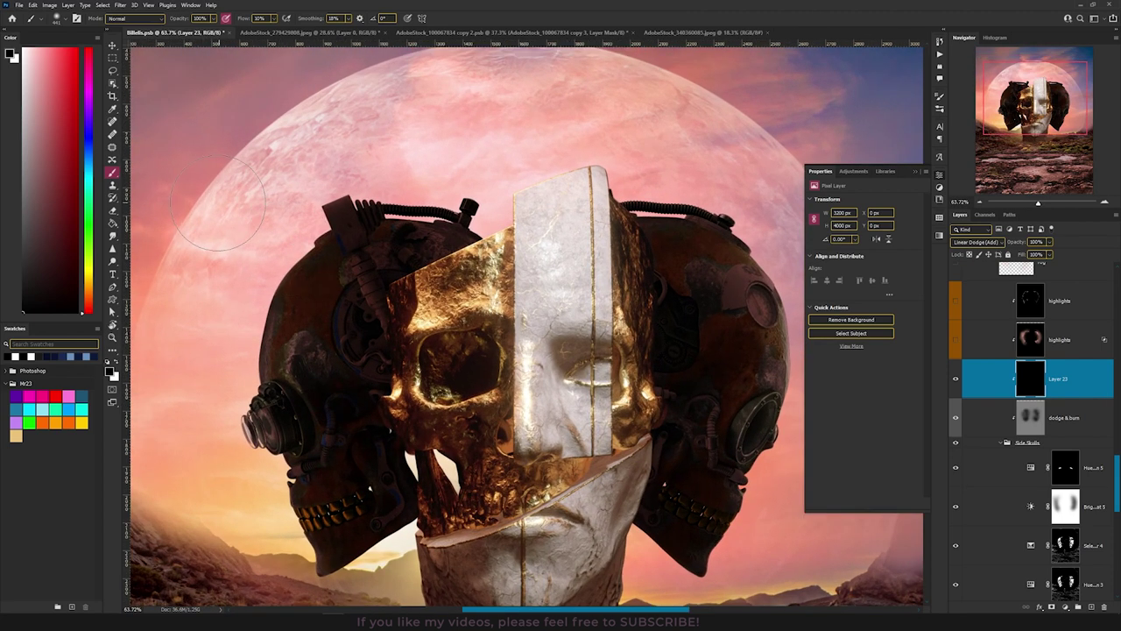
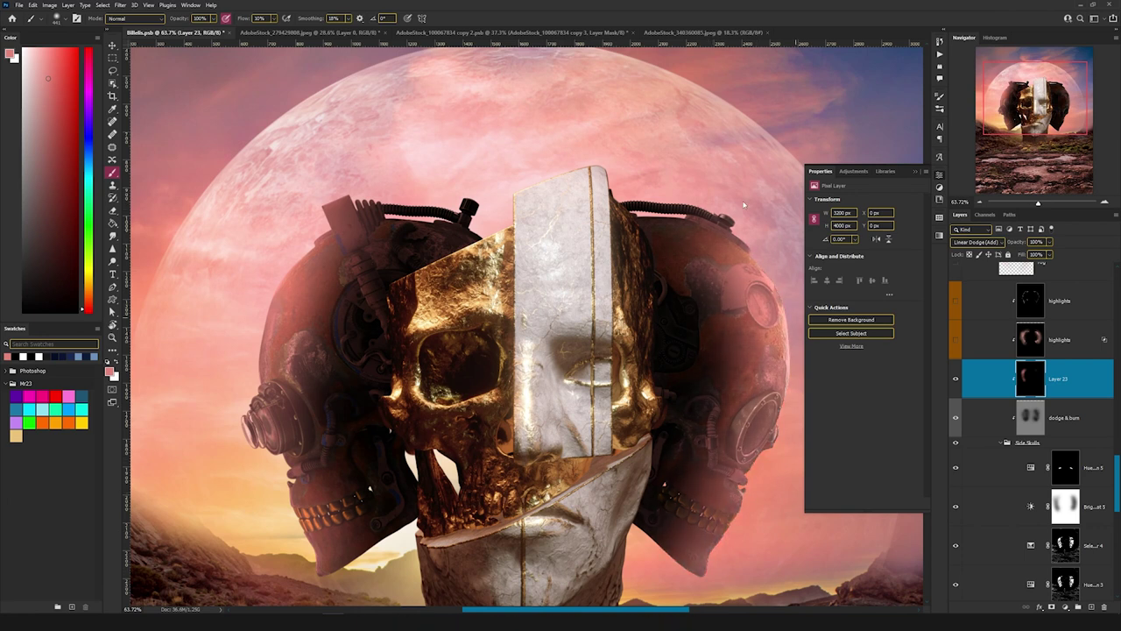
mouse_move(341, 206)
mouse_down()
mouse_move(416, 181)
mouse_move(333, 217)
mouse_move(285, 368)
mouse_move(322, 570)
mouse_up()
key(v)
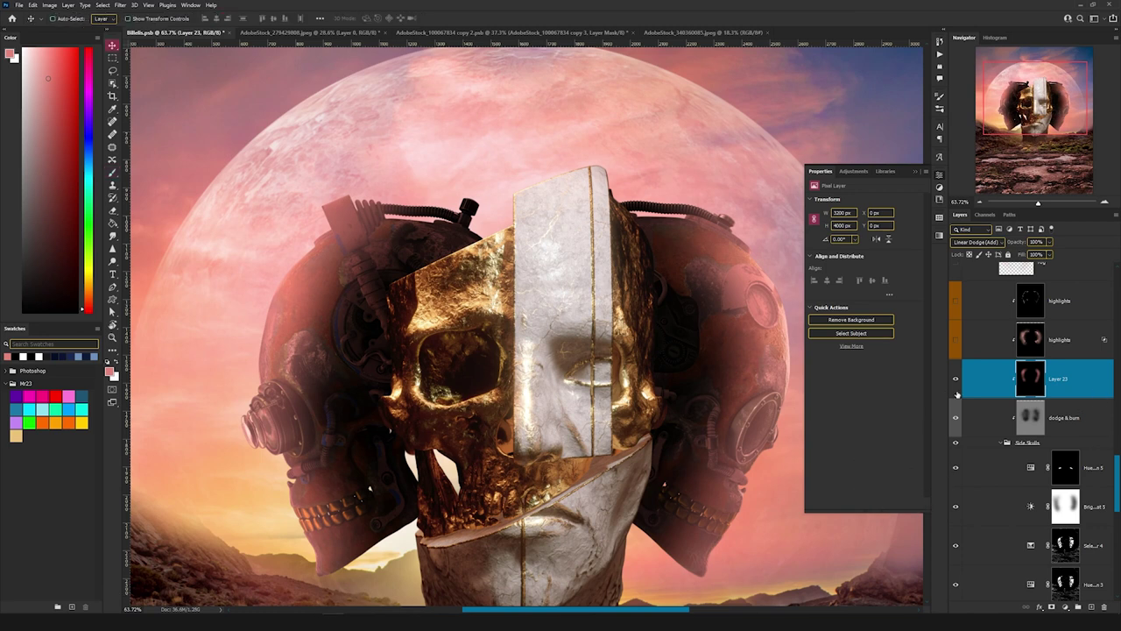
- Split the glow layer's Blend If Underlying Layer shadow slider to 0 / 102 in the blending options
key(ctrl+alt+b)
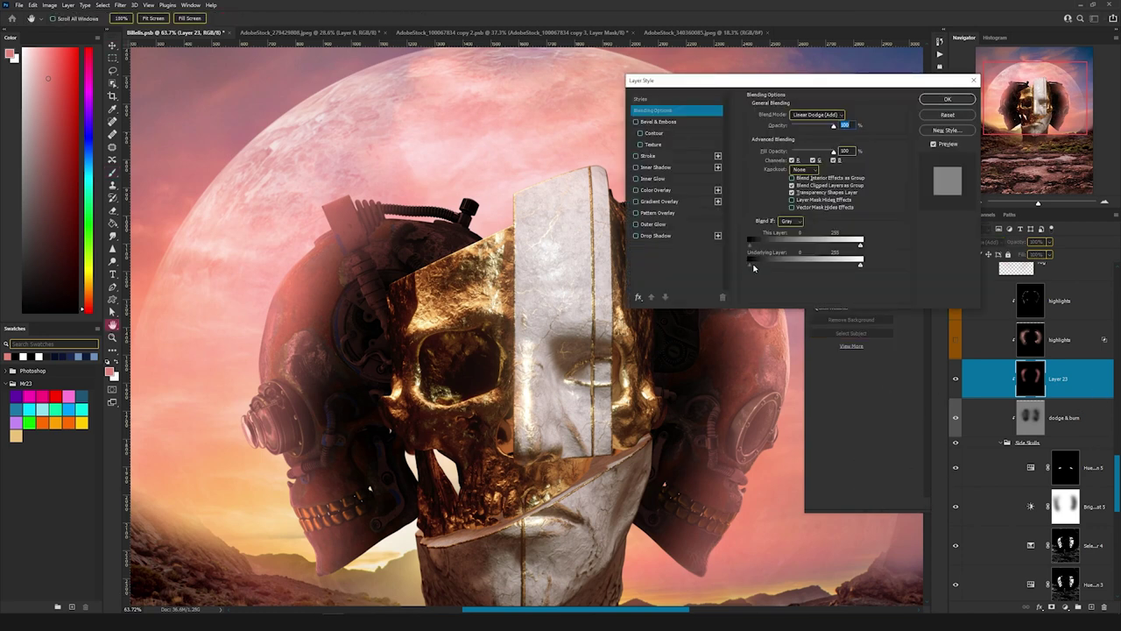
drag(754, 267, 797, 267)
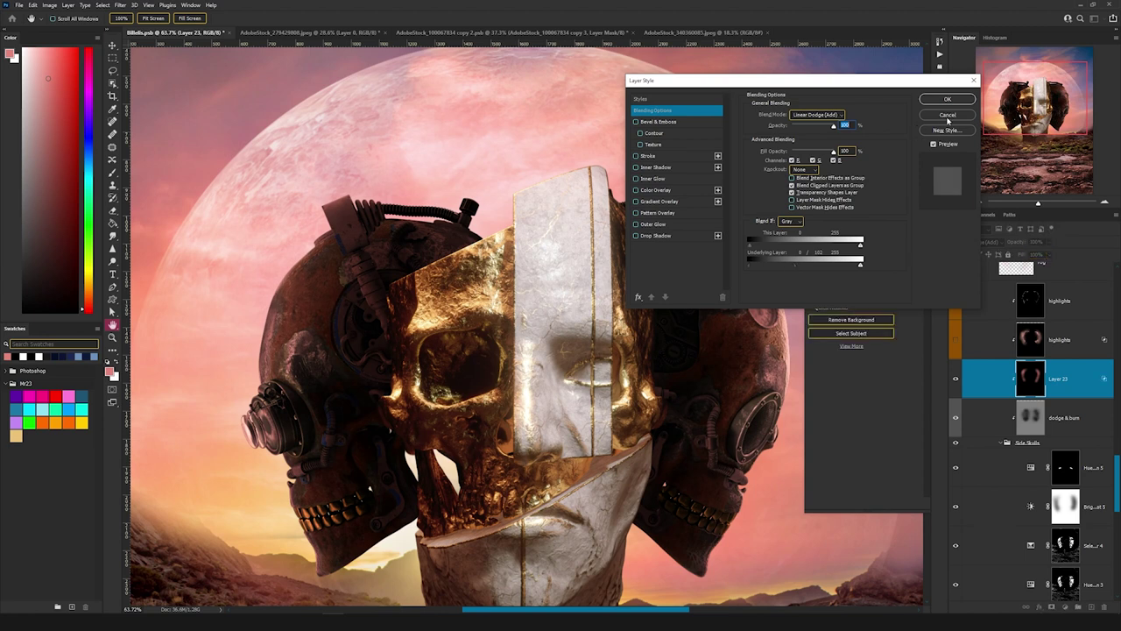
click(947, 99)
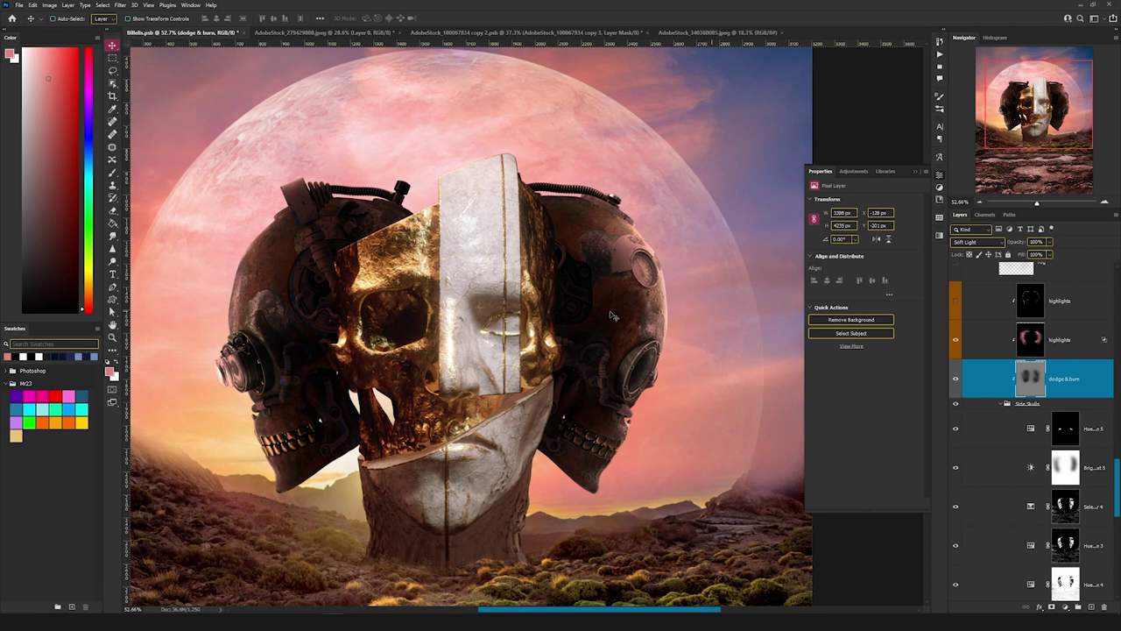
- Compare the side skulls with the upper highlights layer on and off, leave it off, and select the lower highlights layer
click(957, 301)
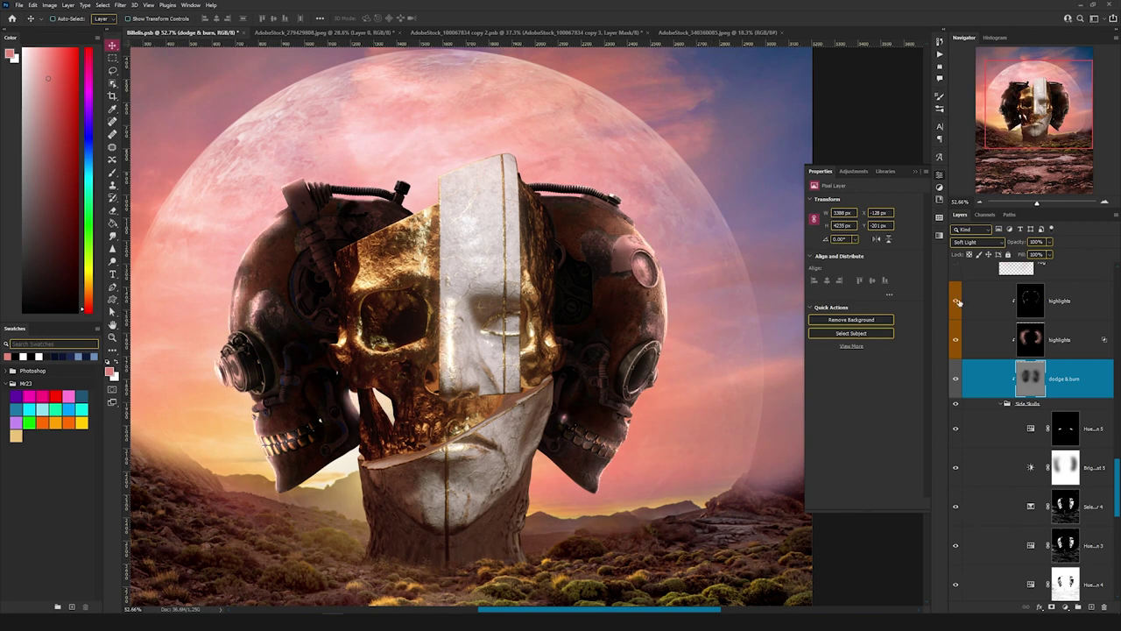
click(1062, 303)
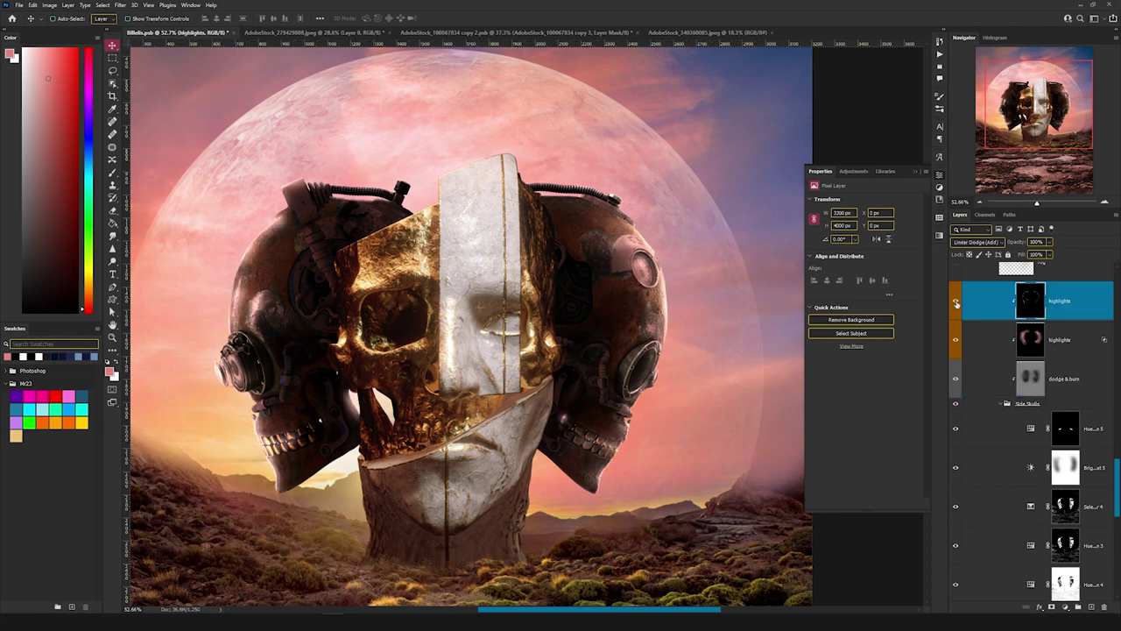
click(957, 300)
click(1031, 342)
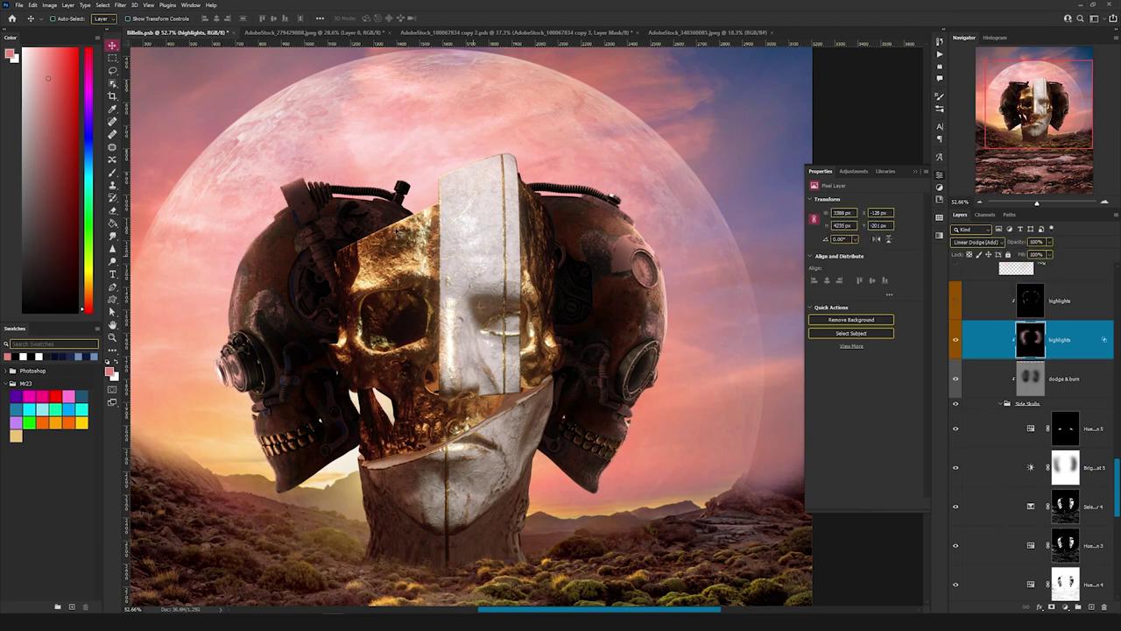
- Add a new clipped layer above the lower highlights layer in Linear Dodge (Add) mode, filled with its neutral black
click(68, 5)
mouse_move(79, 19)
click(200, 19)
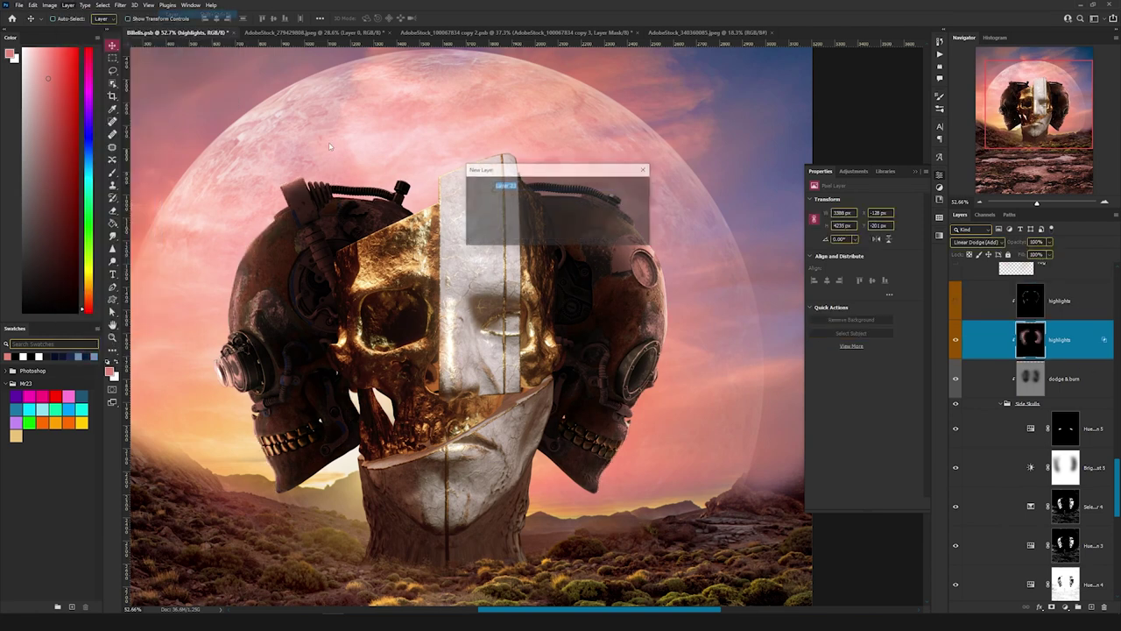
click(495, 224)
click(525, 329)
click(495, 237)
click(634, 186)
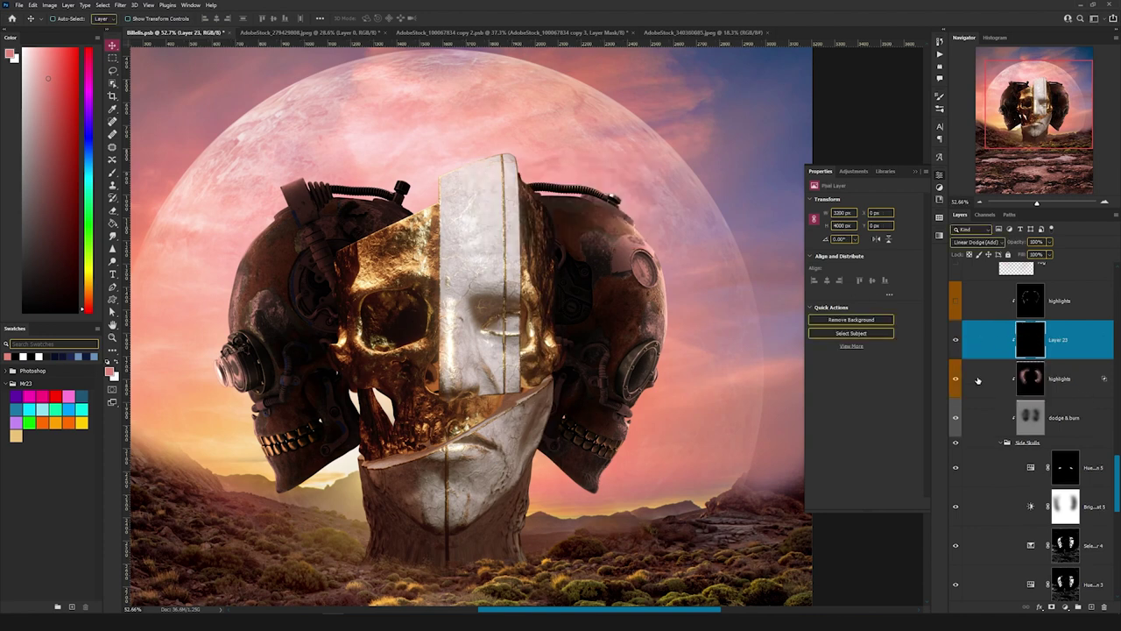
- Sample a pale pink from the planet and paint fine highlights along the pipe and clamp edges atop the left side skull
key(b)
drag(268, 231, 223, 268)
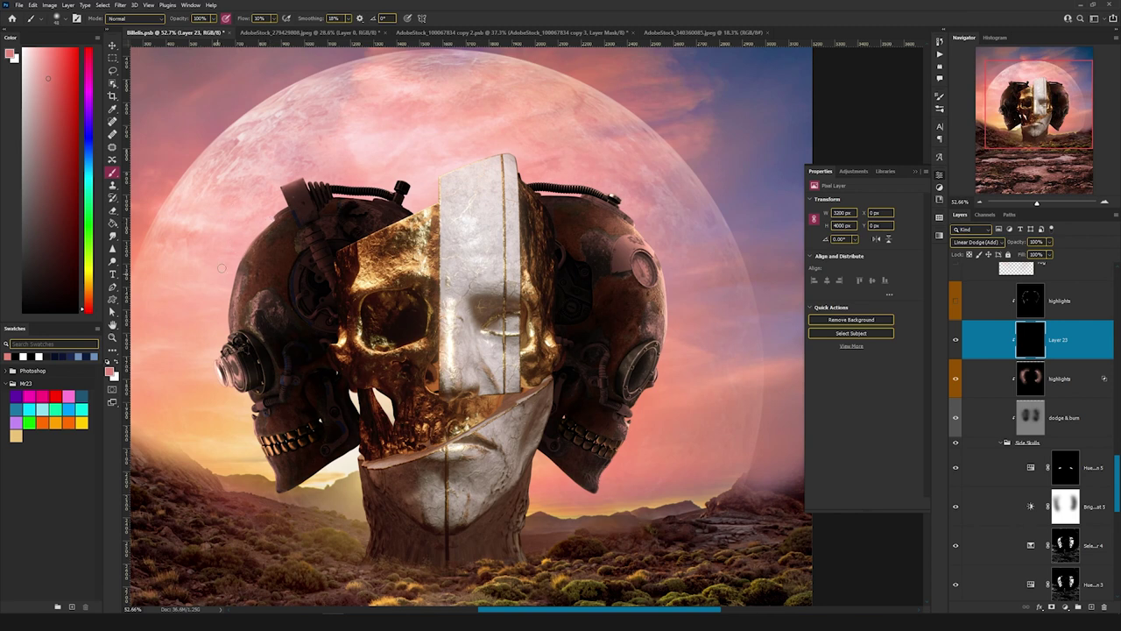
alt+click(360, 166)
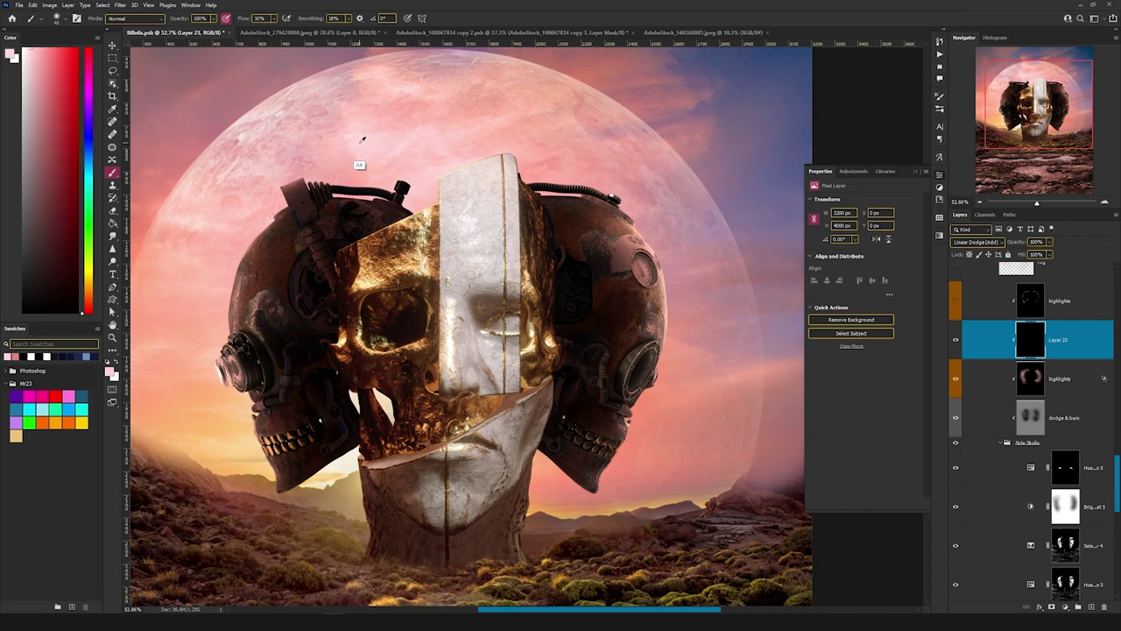
alt+click(354, 133)
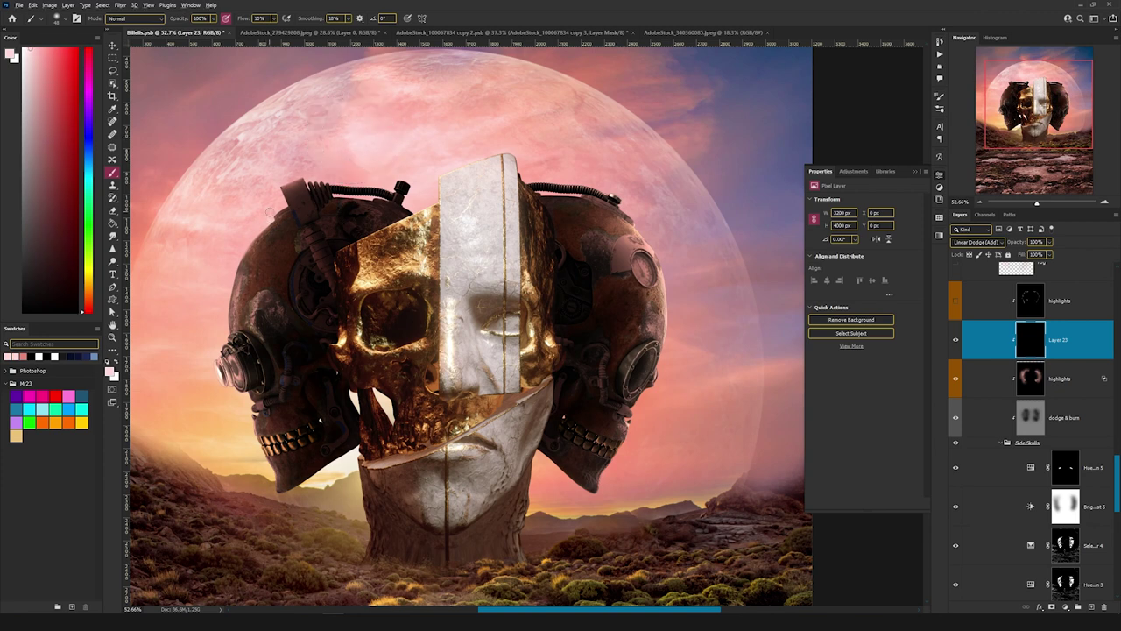
scroll(270, 213, up, 5)
drag(337, 126, 318, 134)
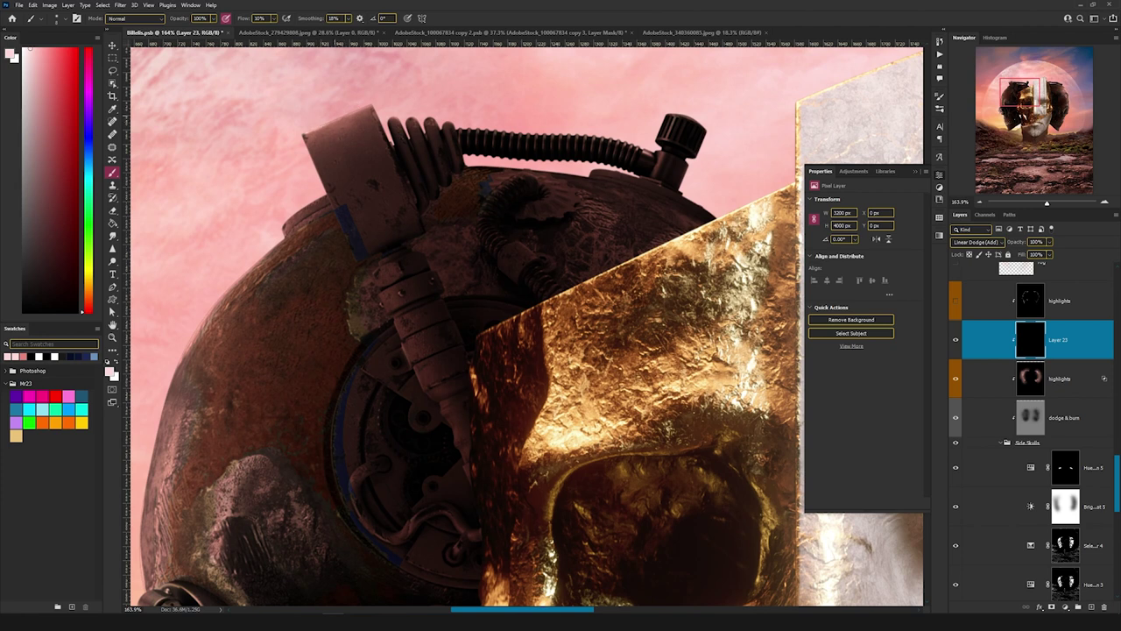
mouse_move(366, 109)
mouse_down()
mouse_move(332, 123)
mouse_move(374, 106)
mouse_up()
- Merge the painted layer into the highlights layer below, compare the upper highlights layer on and off, and leave it visible and selected
key(ctrl+e)
key(ctrl+0)
click(956, 301)
click(955, 301)
click(956, 300)
click(955, 300)
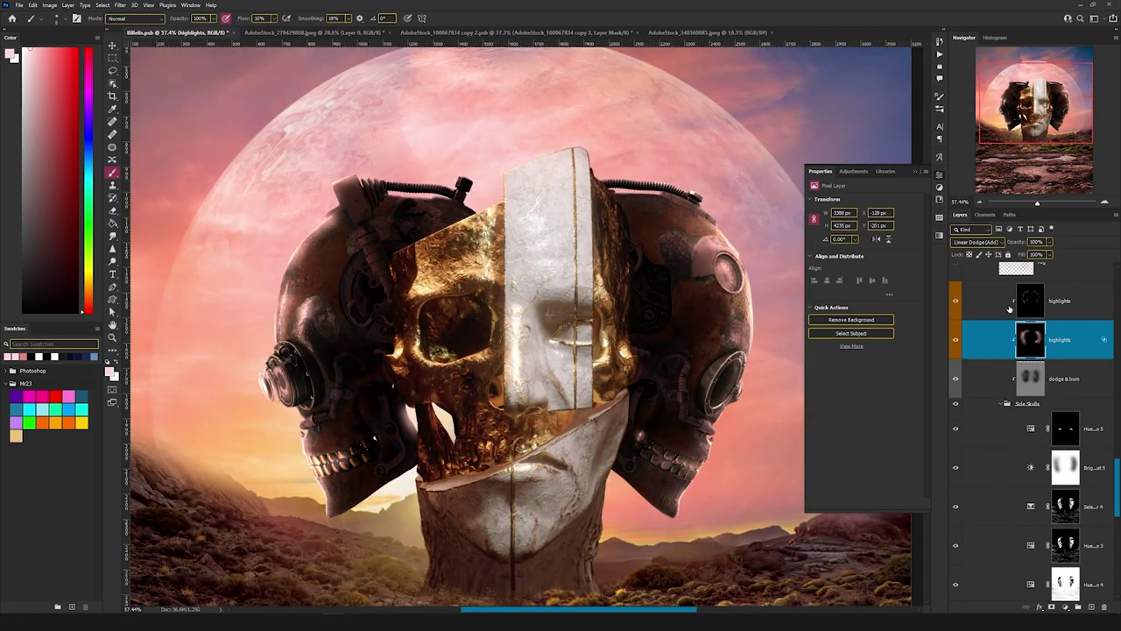
click(1022, 308)
key(v)
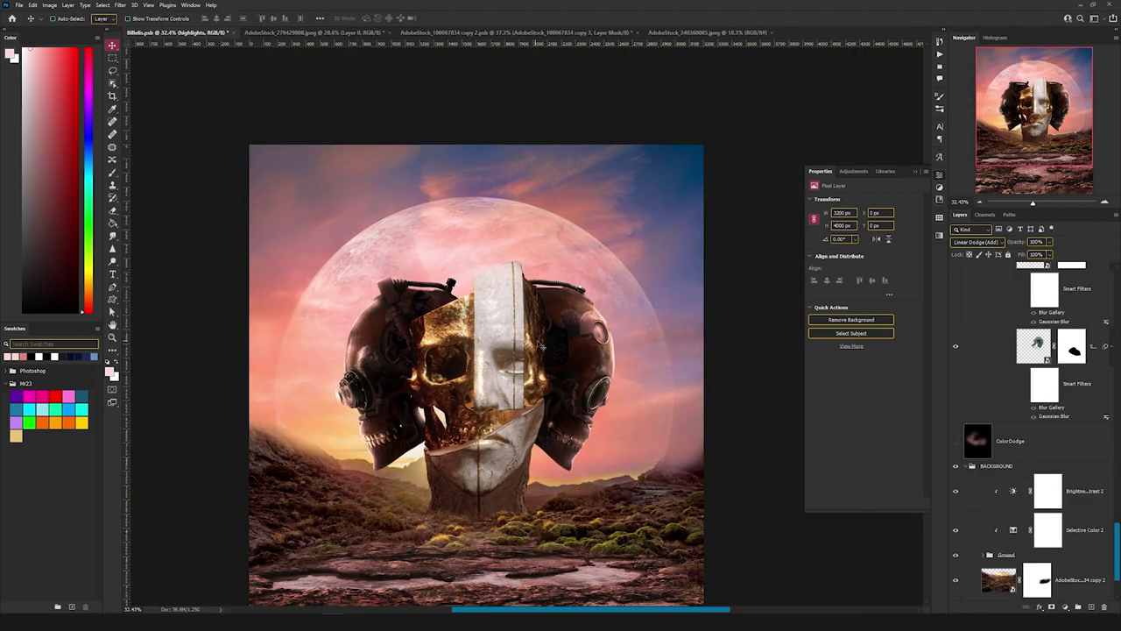
- Compare the side skulls with the Fog layer shown and hidden, leaving that layer selected and off
scroll(541, 344, up, 7)
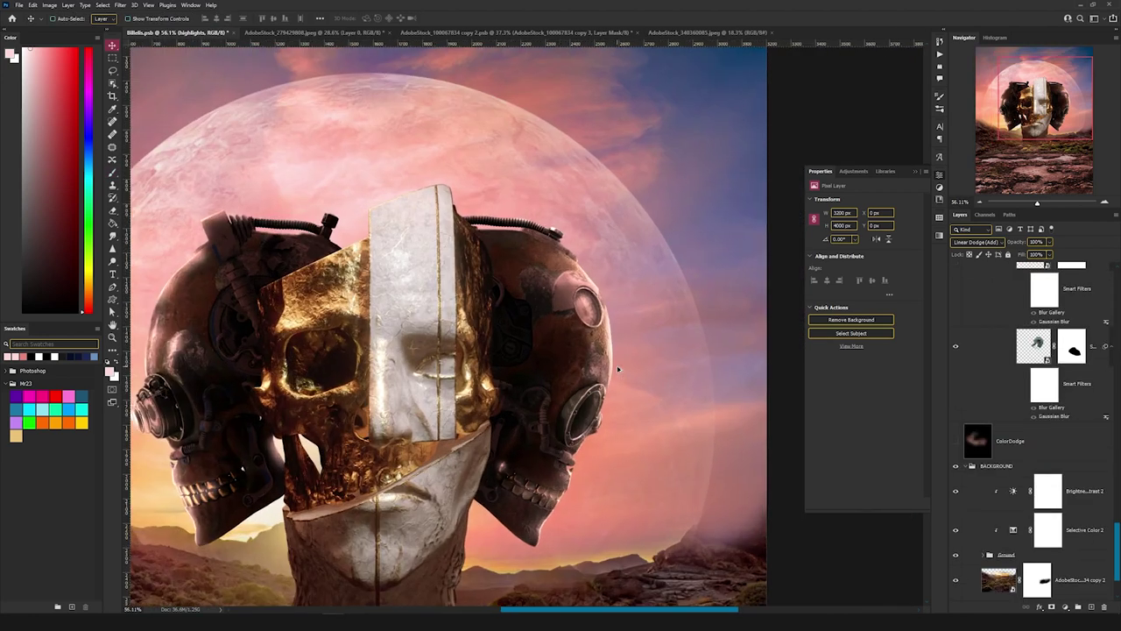
scroll(618, 372, up, 4)
scroll(1051, 394, up, 6)
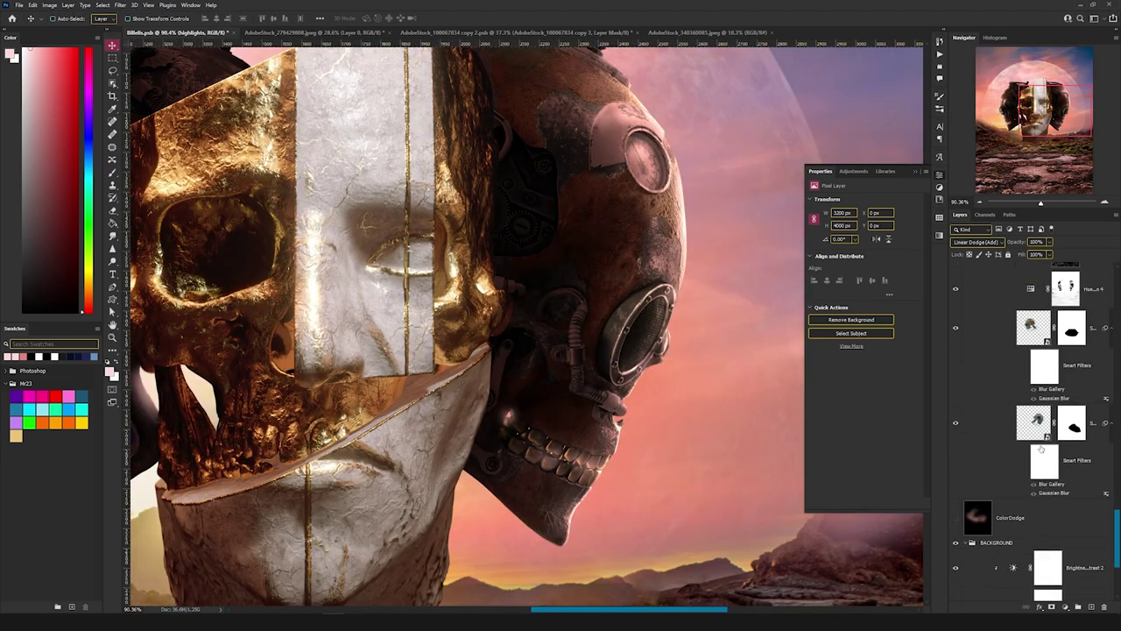
scroll(1041, 410, up, 4)
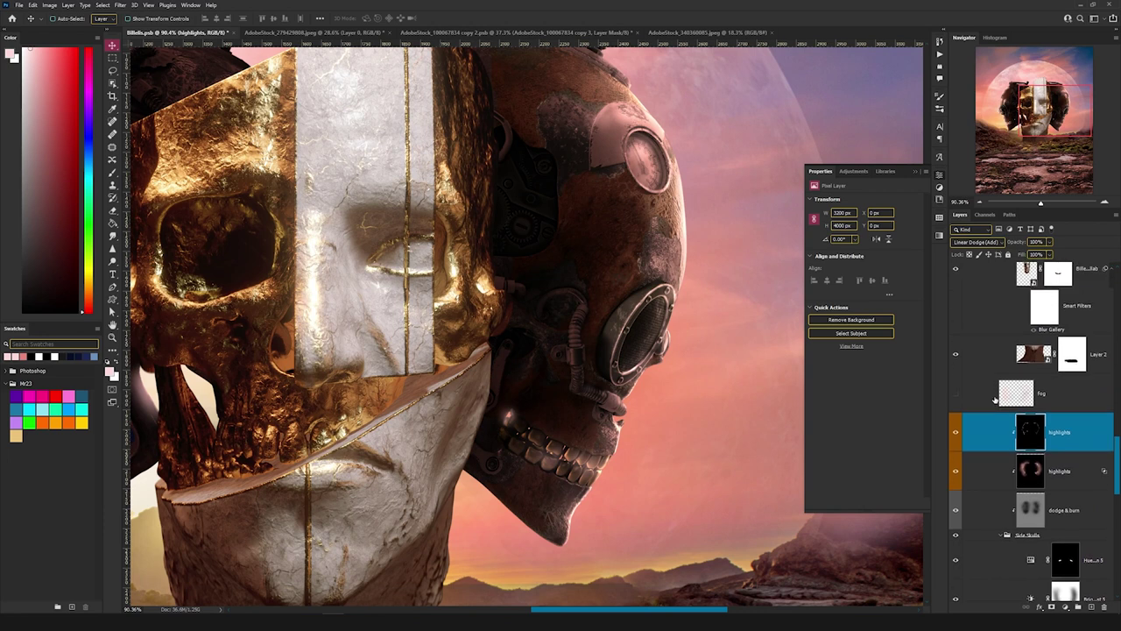
click(957, 396)
scroll(523, 401, down, 8)
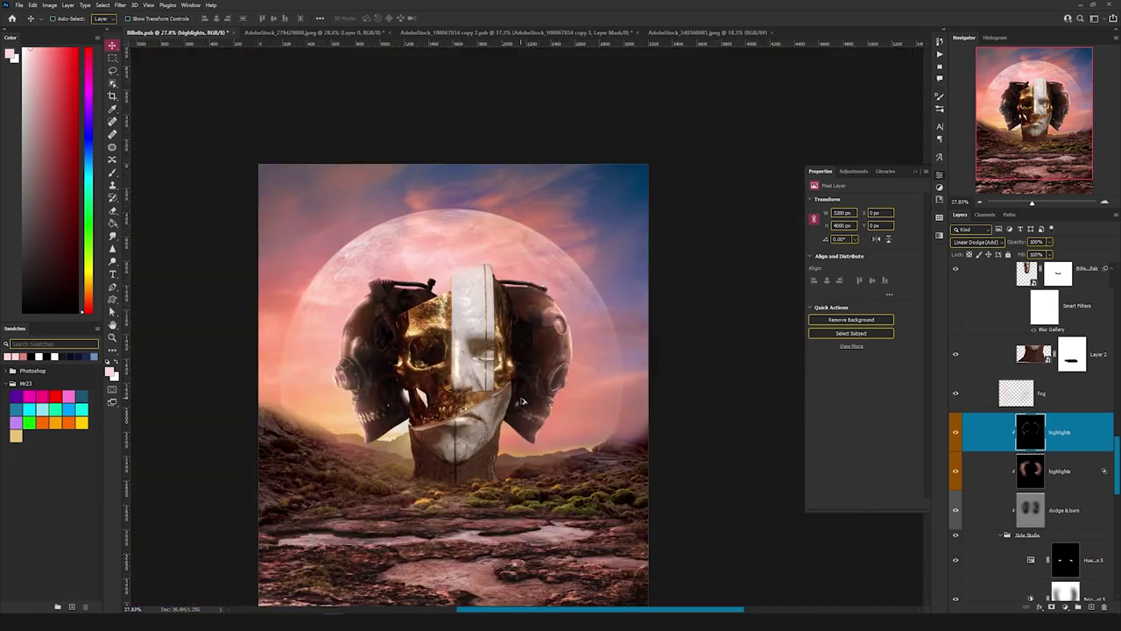
scroll(515, 459, up, 4)
ctrl+click(515, 460)
drag(299, 407, 392, 400)
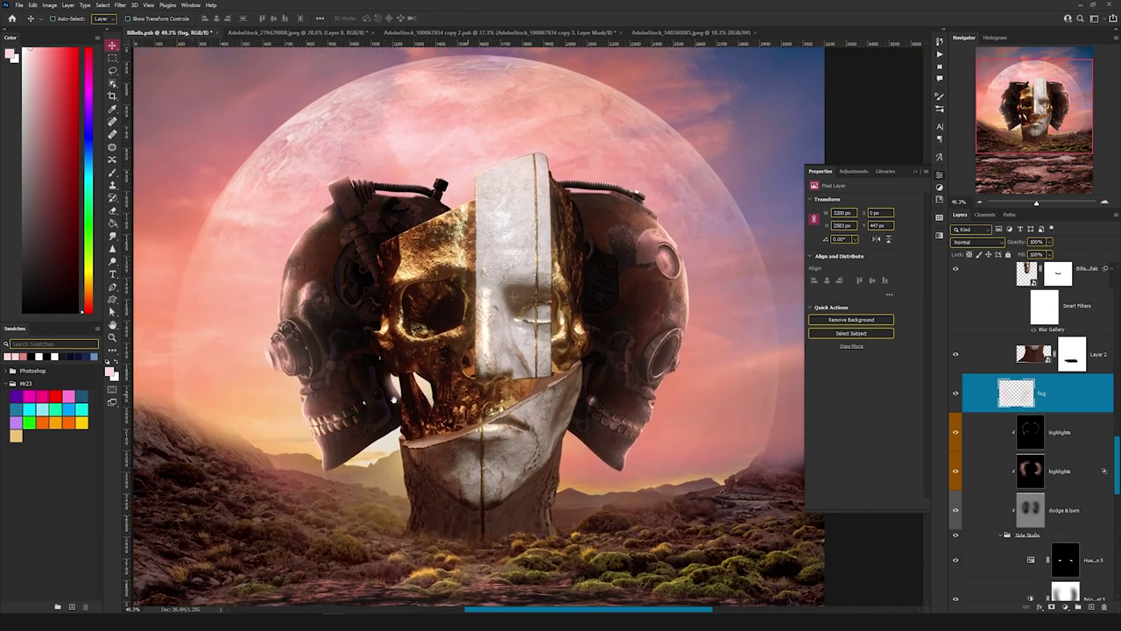
click(957, 394)
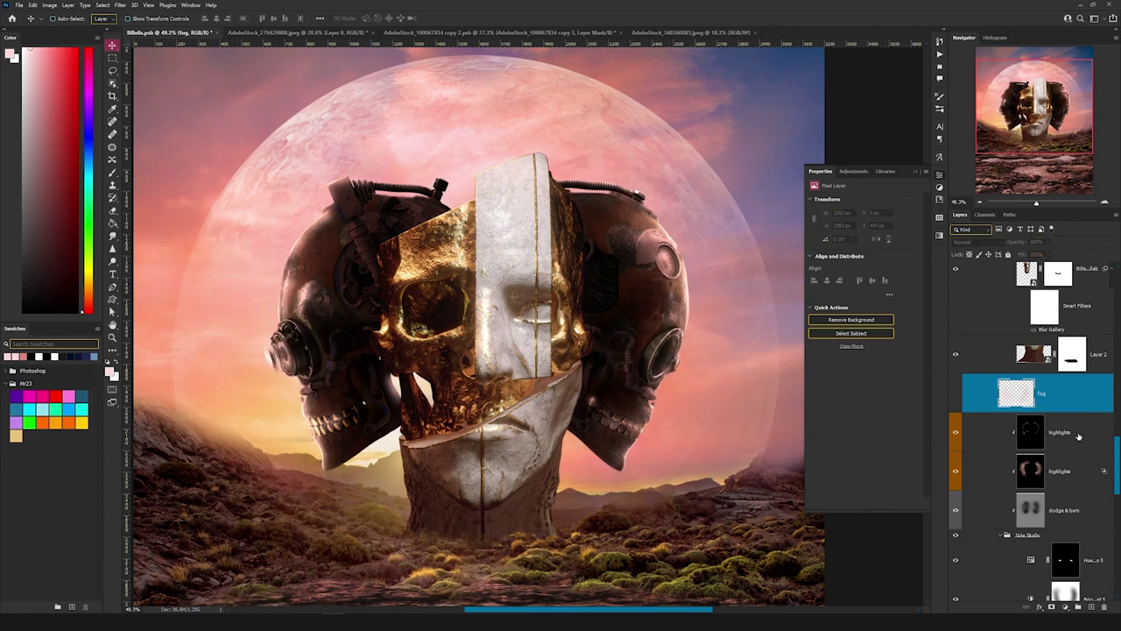
- Add a new layer above the Fog layer, pick a soft smoky brush from General Brushes and sample a peach tone from the sky
click(1092, 607)
key(b)
right_click(766, 310)
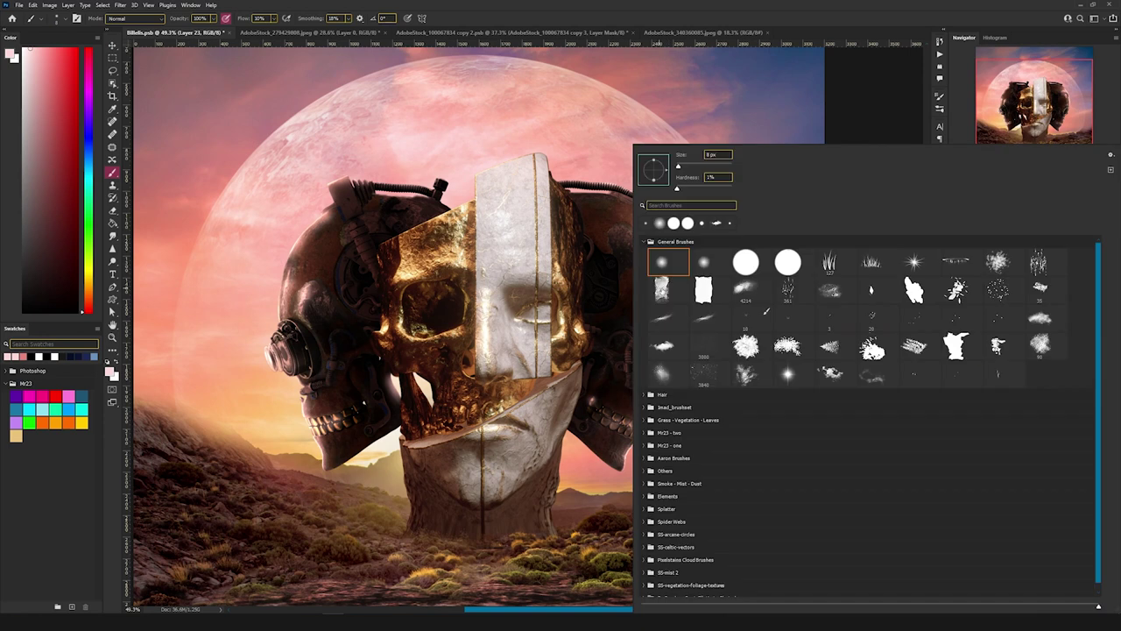
click(676, 345)
click(643, 3)
drag(596, 184, 705, 189)
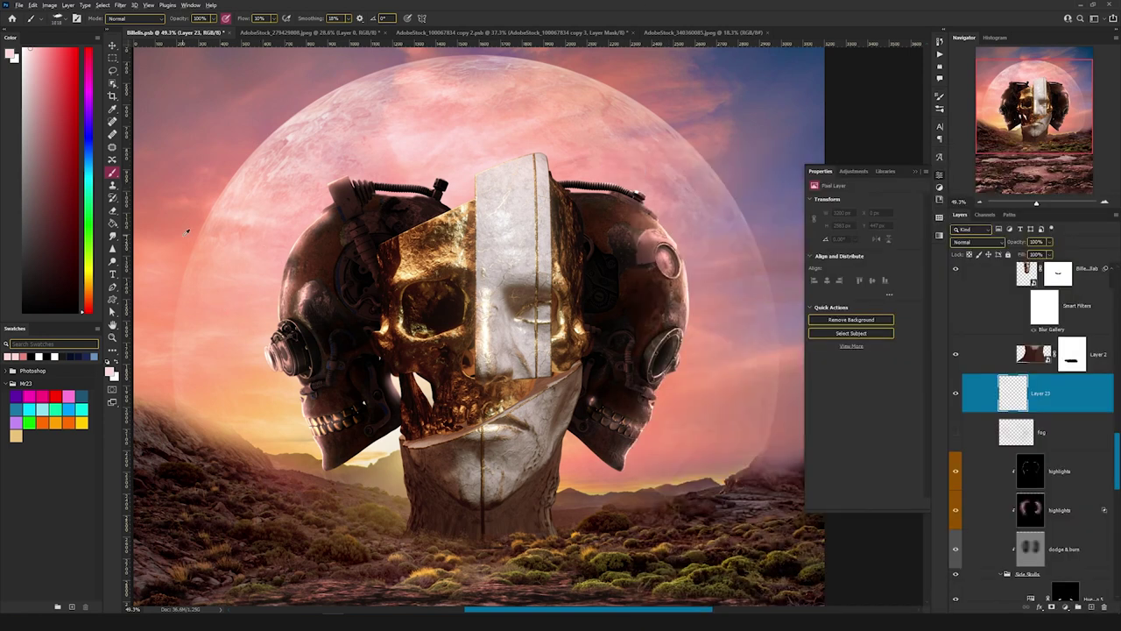
alt+click(225, 359)
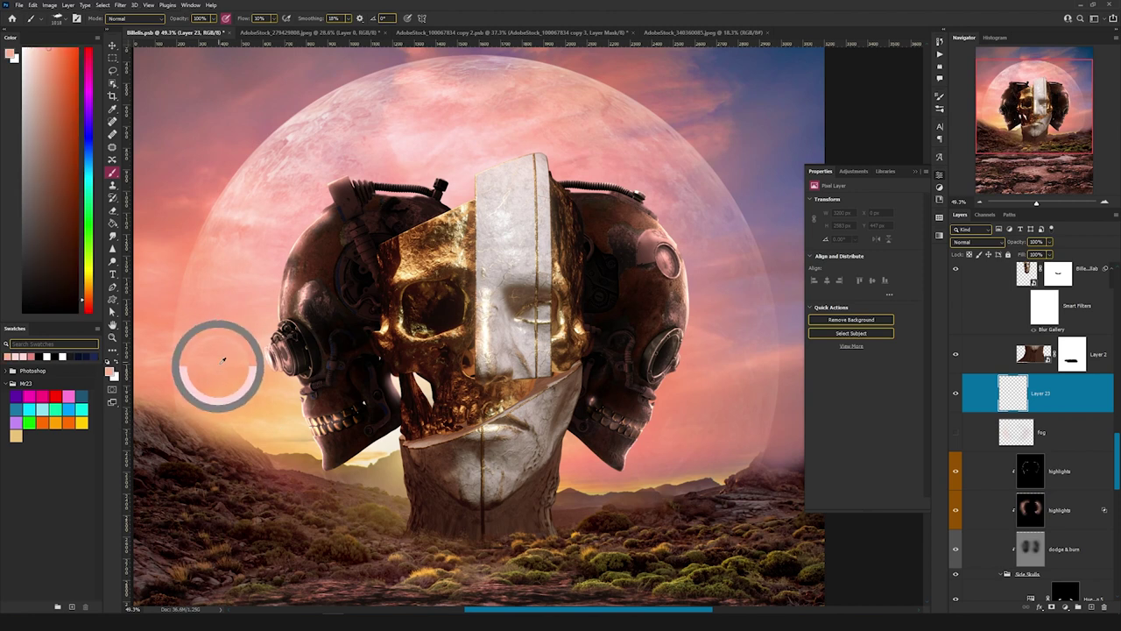
- Paint a soft peach haze over the outer sides and jaws of both side skulls
mouse_move(246, 353)
mouse_down()
mouse_move(308, 430)
mouse_move(219, 283)
mouse_up()
drag(291, 420, 328, 464)
mouse_move(667, 453)
mouse_down()
mouse_move(651, 418)
mouse_move(719, 299)
mouse_move(653, 377)
mouse_move(610, 498)
mouse_move(671, 317)
mouse_move(653, 285)
mouse_up()
scroll(653, 289, down, 3)
scroll(629, 366, up, 3)
- Delete the hand-painted haze layer and use the prepared Fog layer over the side skulls instead
key(v)
click(1105, 608)
scroll(286, 322, up, 7)
- Look at the Gaussian Blur smart filter on the lower side skull layer and at a new Gaussian Blur, cancelling both dialogs
scroll(287, 324, down, 4)
scroll(286, 325, down, 2)
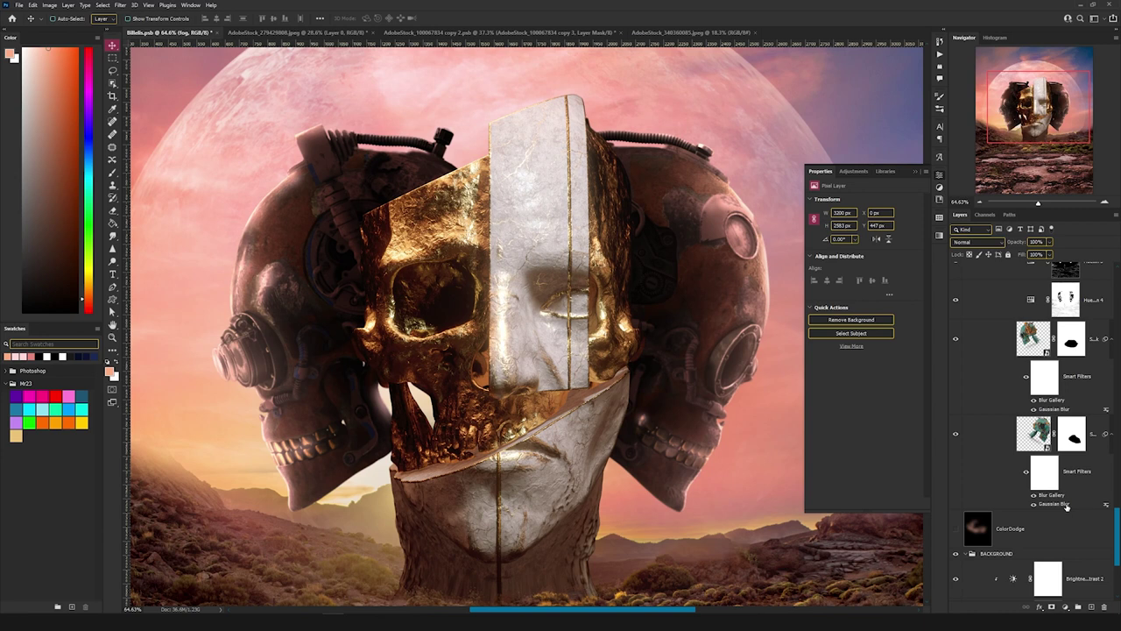
double_click(1060, 504)
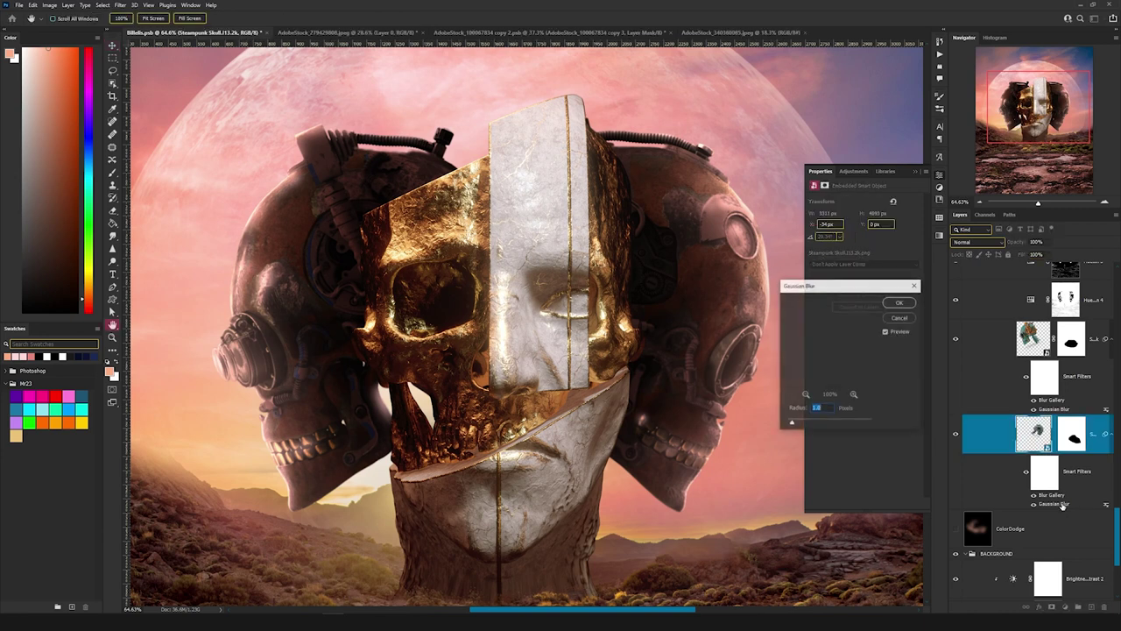
click(899, 318)
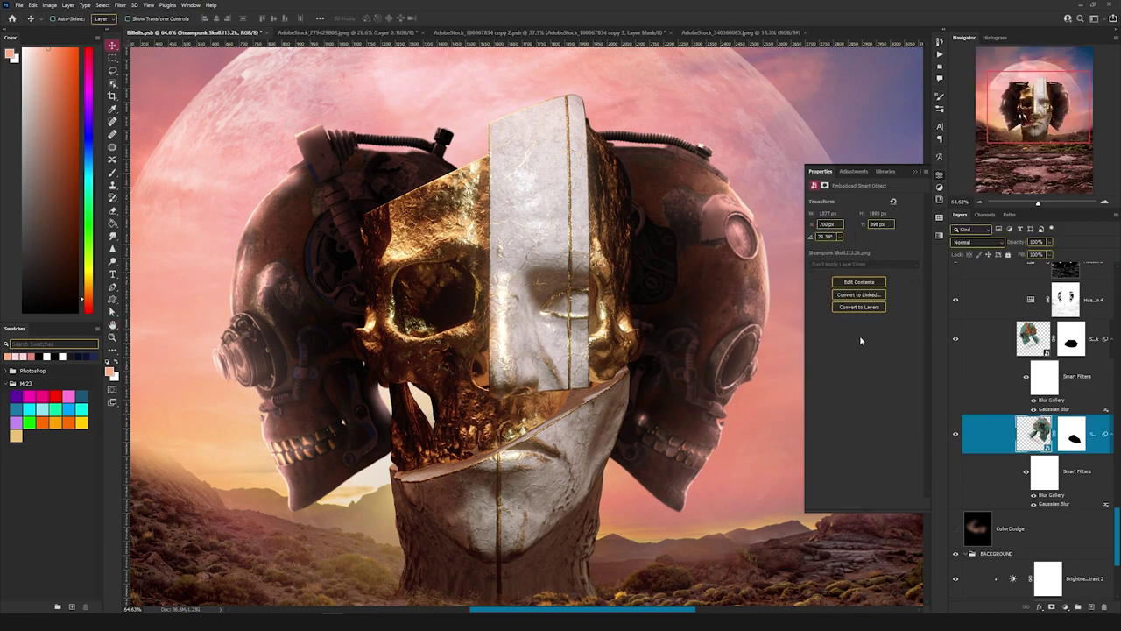
click(120, 5)
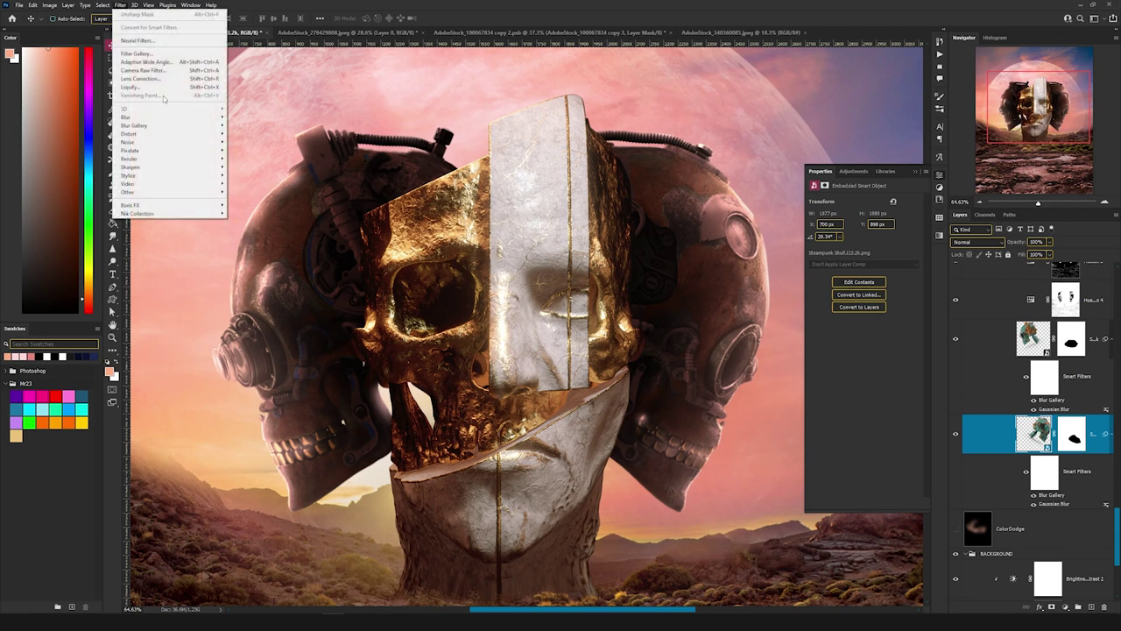
mouse_move(176, 121)
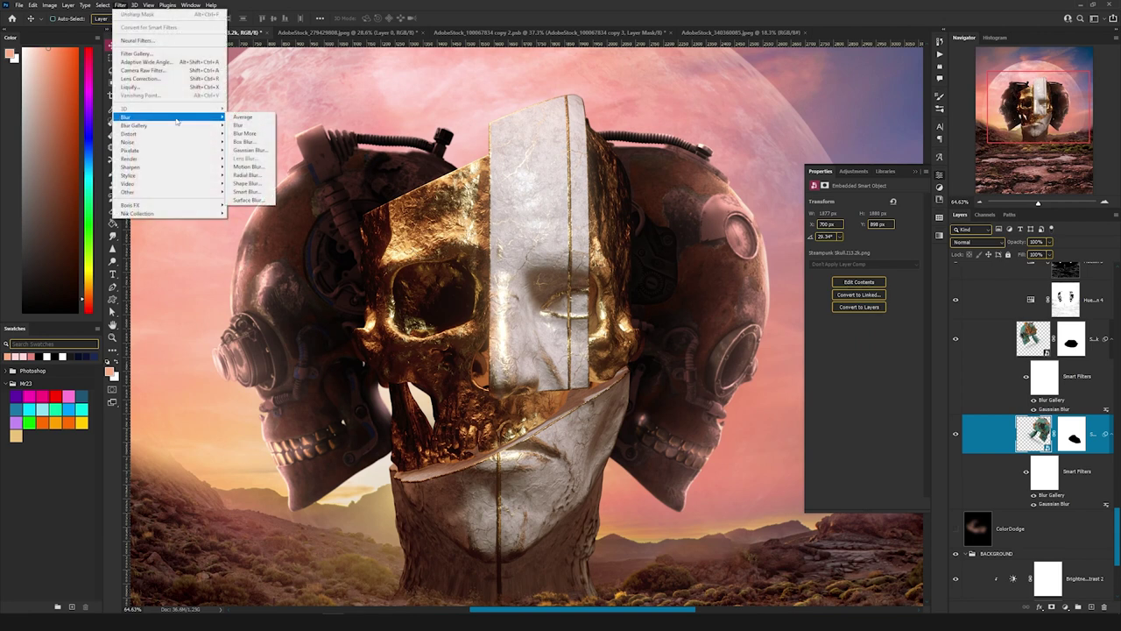
click(262, 152)
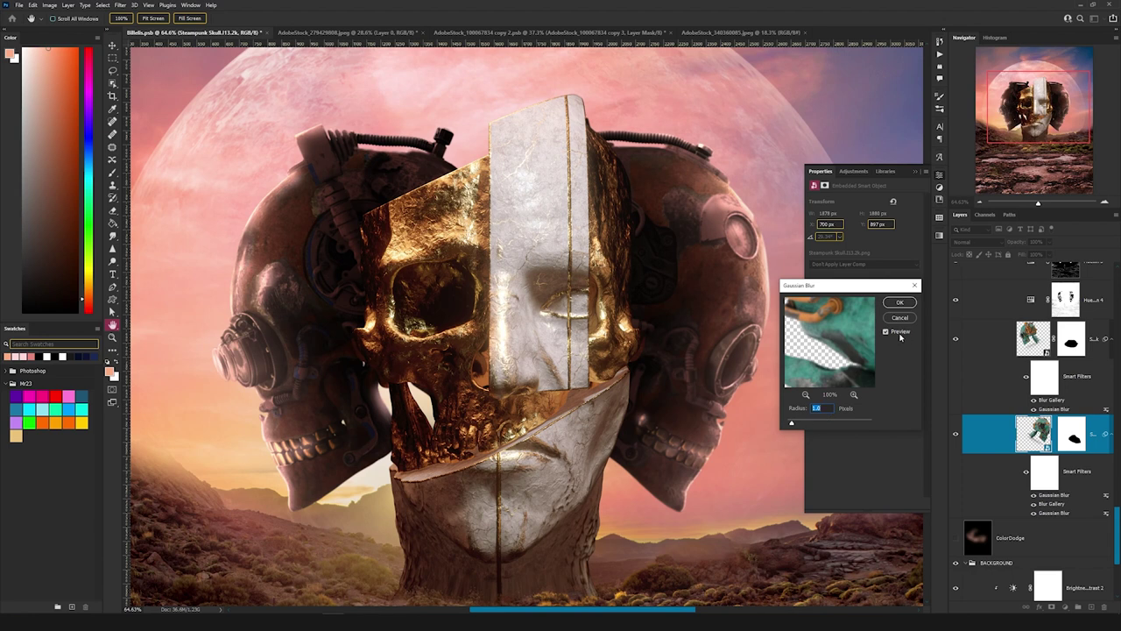
click(899, 318)
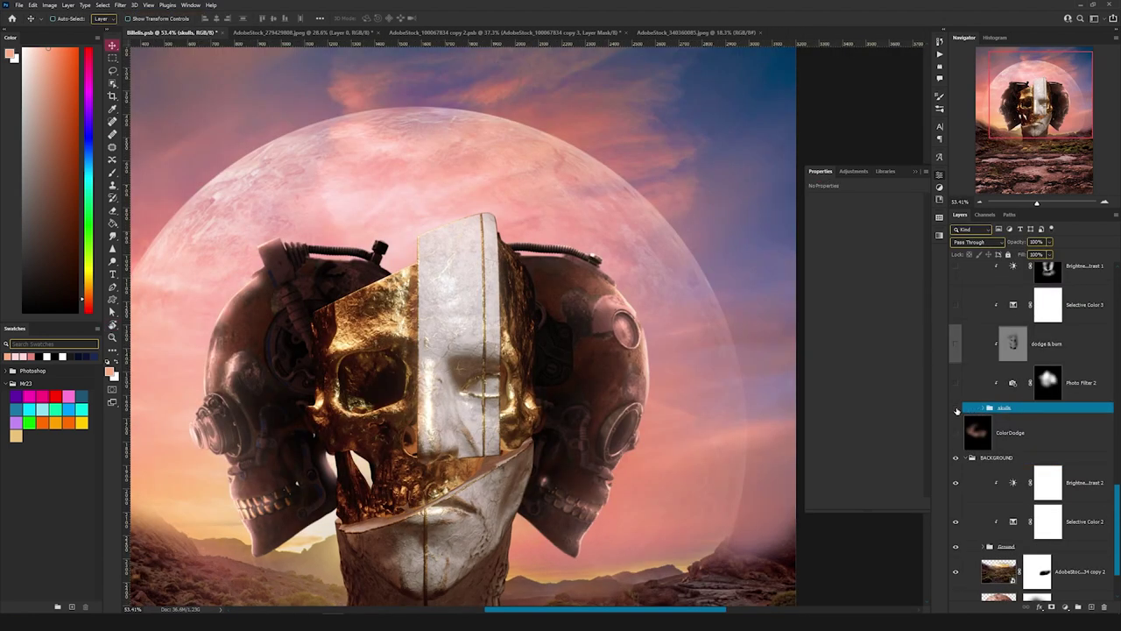
- Compare the composite with the skulls group hidden and shown, leaving the group visible
click(956, 411)
click(957, 410)
scroll(554, 436, down, 2)
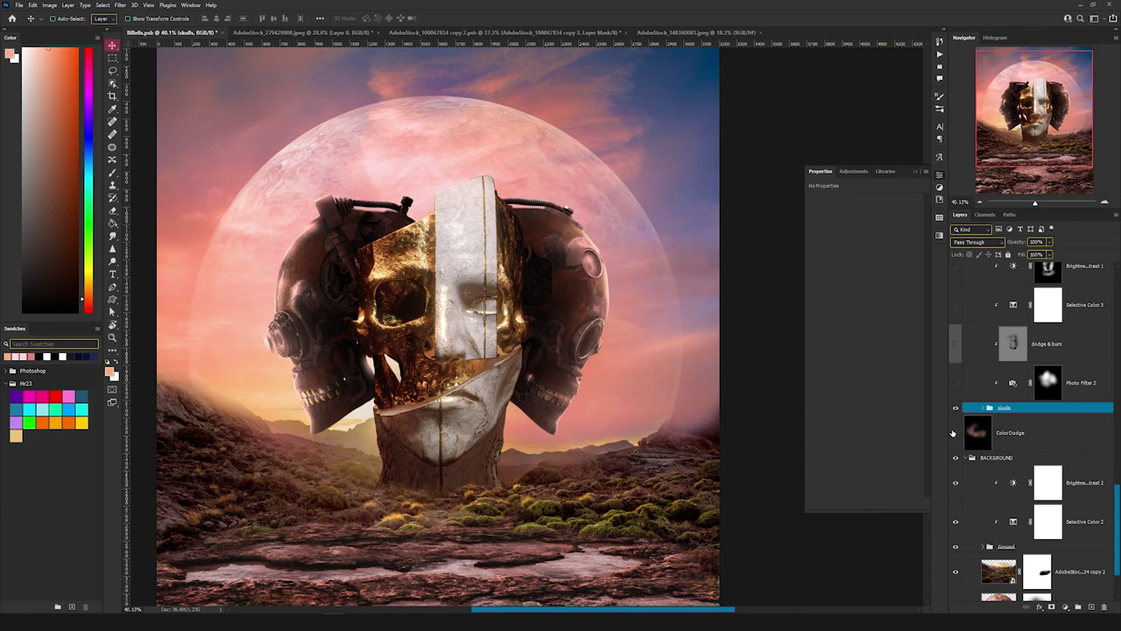
scroll(501, 409, up, 3)
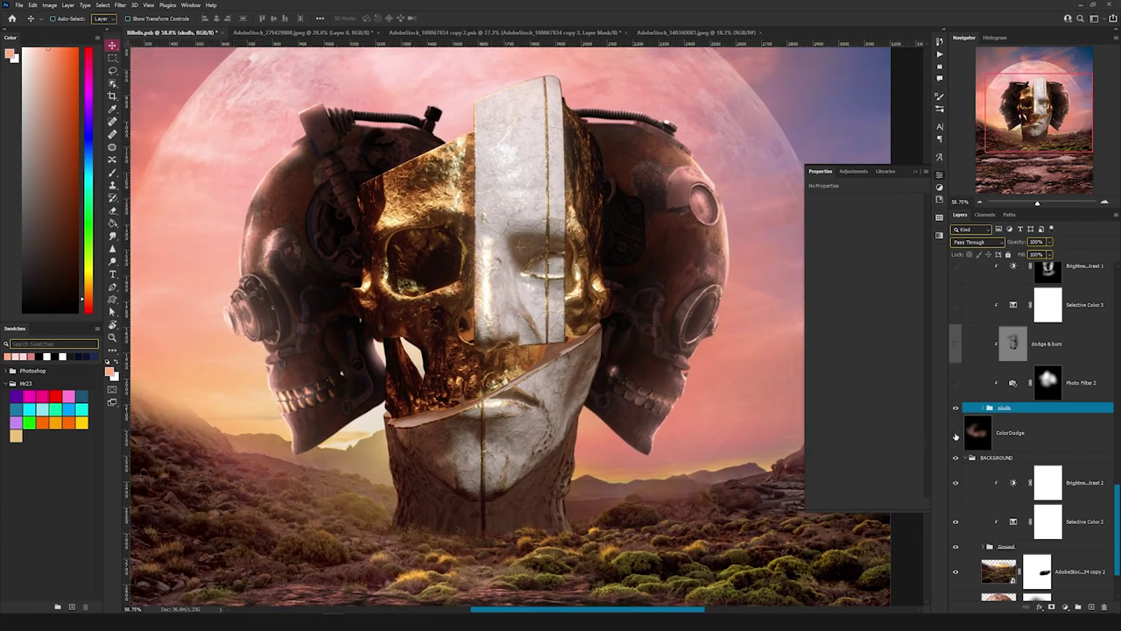
- Preview the ColorDodge layer's glow behind the skulls, then select that layer and hide it again
click(956, 433)
key(ctrl+0)
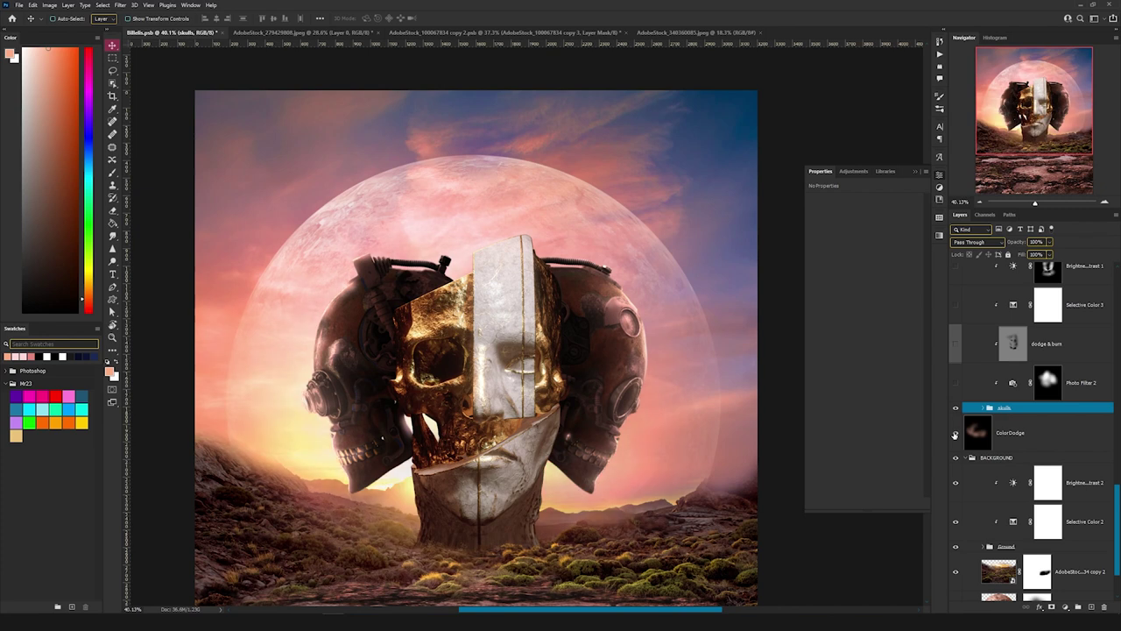
click(984, 440)
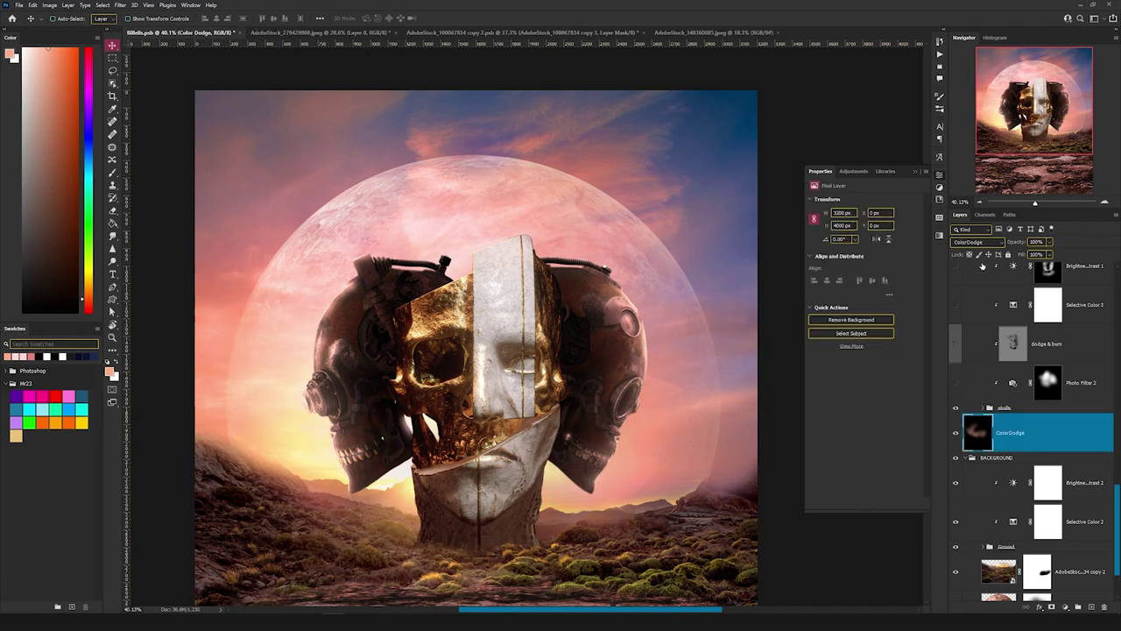
click(955, 433)
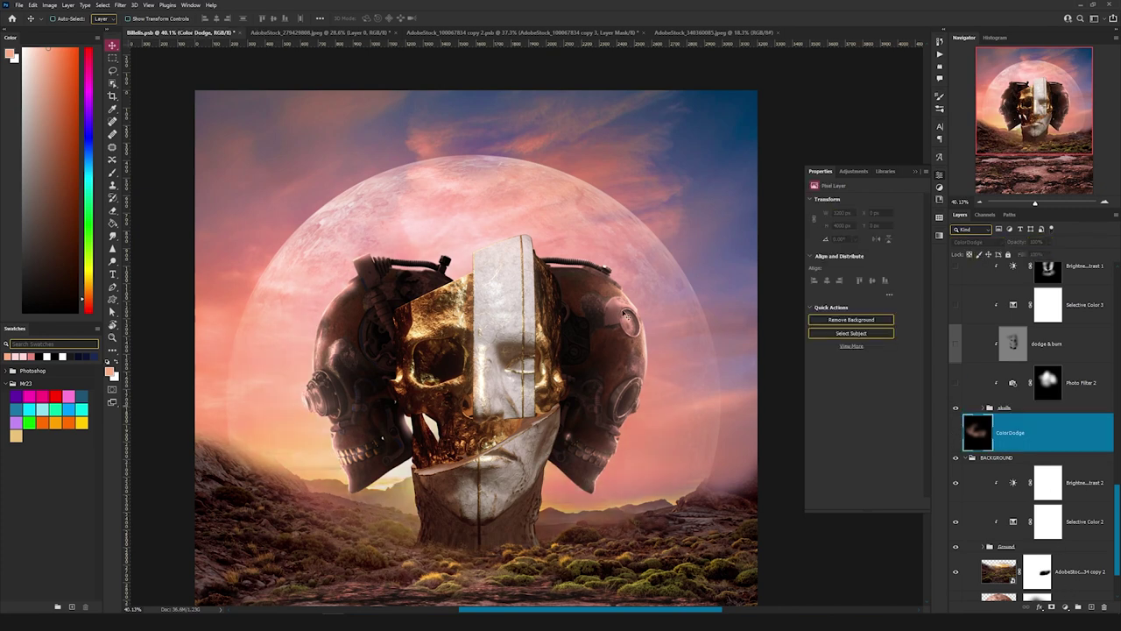
- Add a new layer above the ColorDodge layer in Color Dodge mode, filled with its neutral black
click(76, 7)
mouse_move(87, 12)
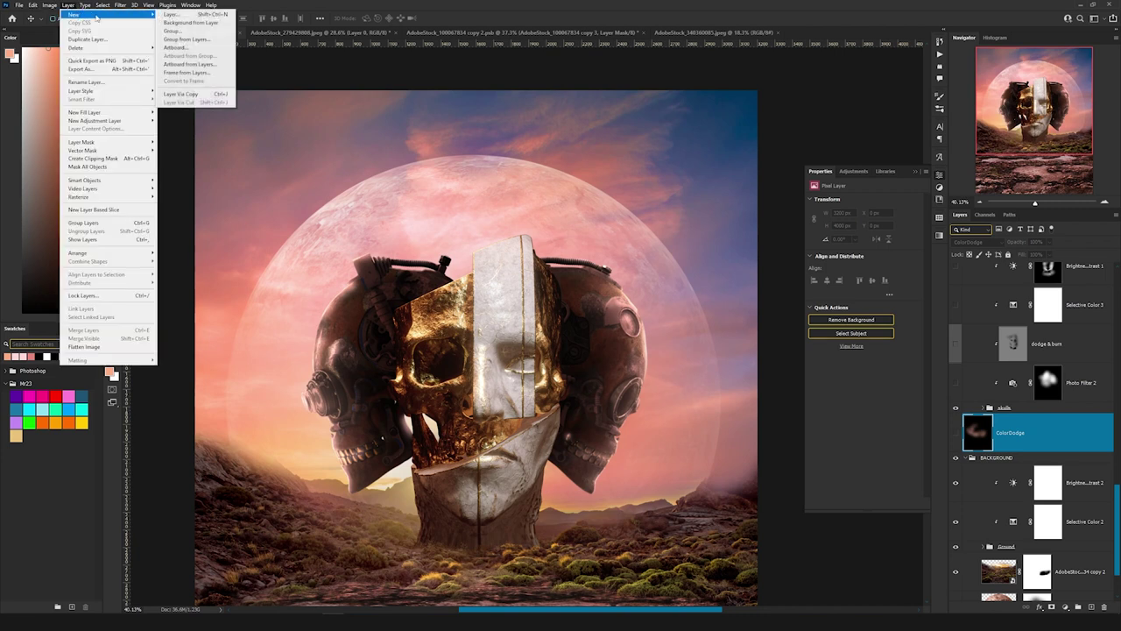
click(188, 13)
click(543, 226)
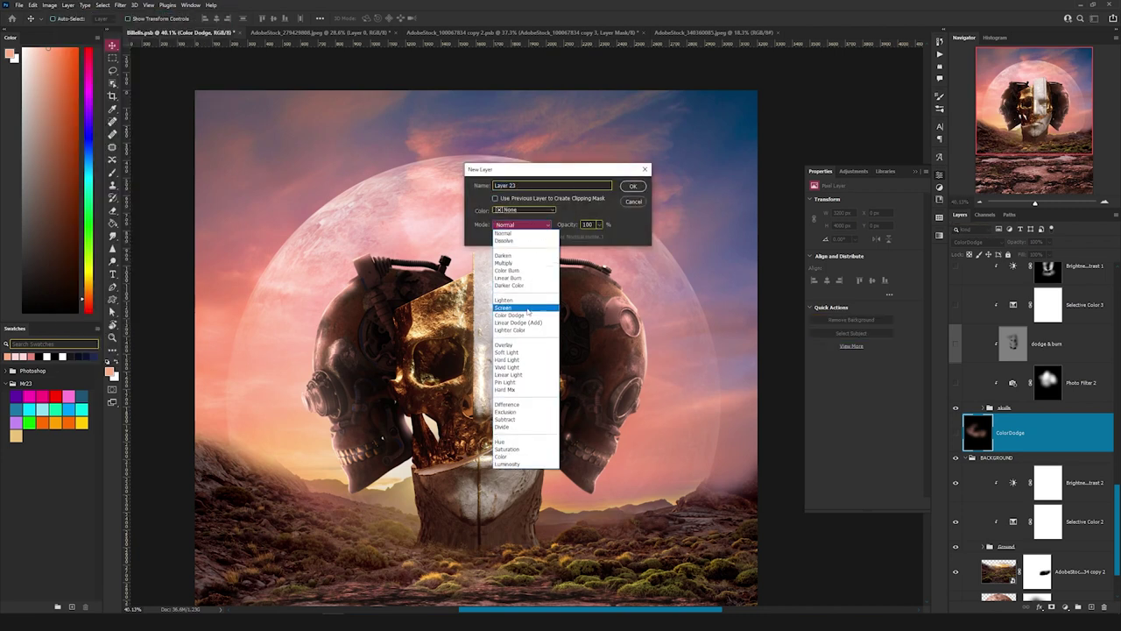
click(528, 318)
click(535, 238)
click(633, 186)
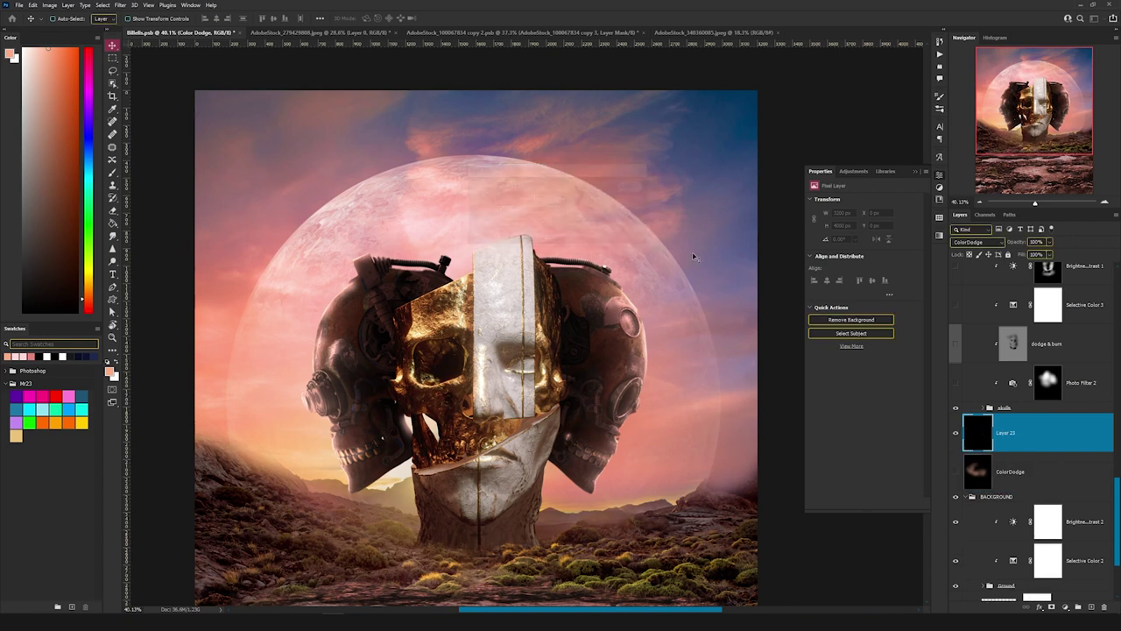
- Sample a warm orange from the sky and paint a glow around the skulls and along the horizon
key(b)
drag(362, 246, 396, 256)
alt+click(322, 435)
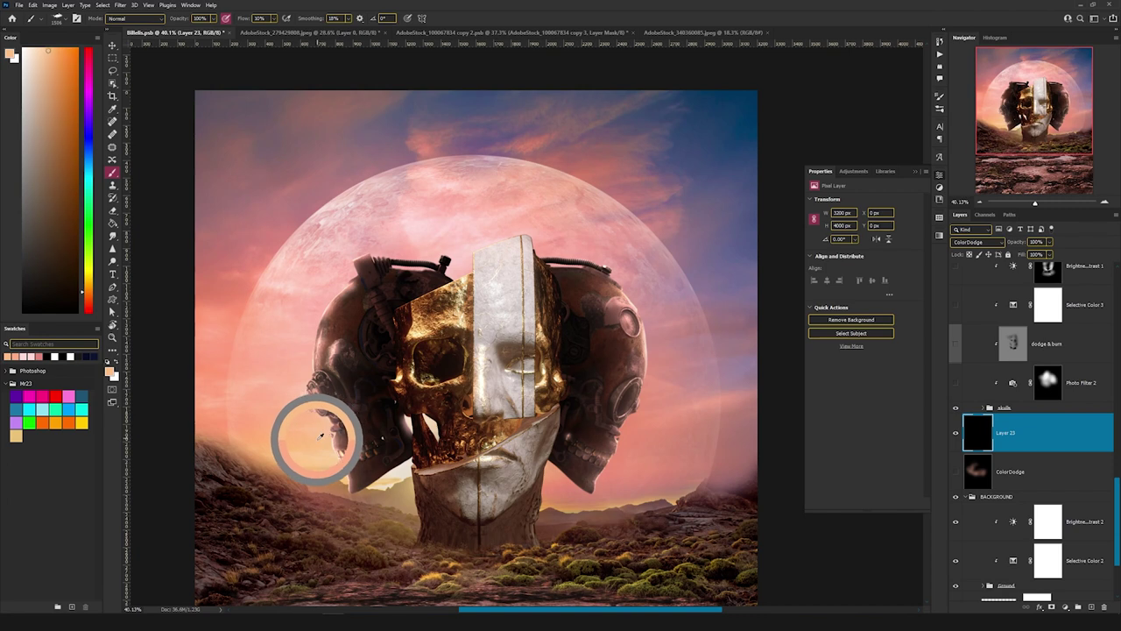
mouse_move(336, 415)
mouse_down()
mouse_move(326, 433)
mouse_move(271, 375)
mouse_move(292, 352)
mouse_up()
mouse_move(300, 462)
mouse_down()
mouse_move(557, 473)
mouse_move(566, 454)
mouse_move(639, 414)
mouse_up()
mouse_move(618, 454)
mouse_down()
mouse_move(623, 362)
mouse_move(590, 281)
mouse_move(593, 469)
mouse_move(483, 248)
mouse_move(377, 261)
mouse_move(284, 421)
mouse_move(403, 491)
mouse_move(758, 396)
mouse_move(609, 314)
mouse_up()
- Undo the last glow strokes and set the brush color to black for toning the glow down
key(ctrl+z)
key(ctrl+z)
key(ctrl+z)
key(ctrl+z)
key(ctrl+z)
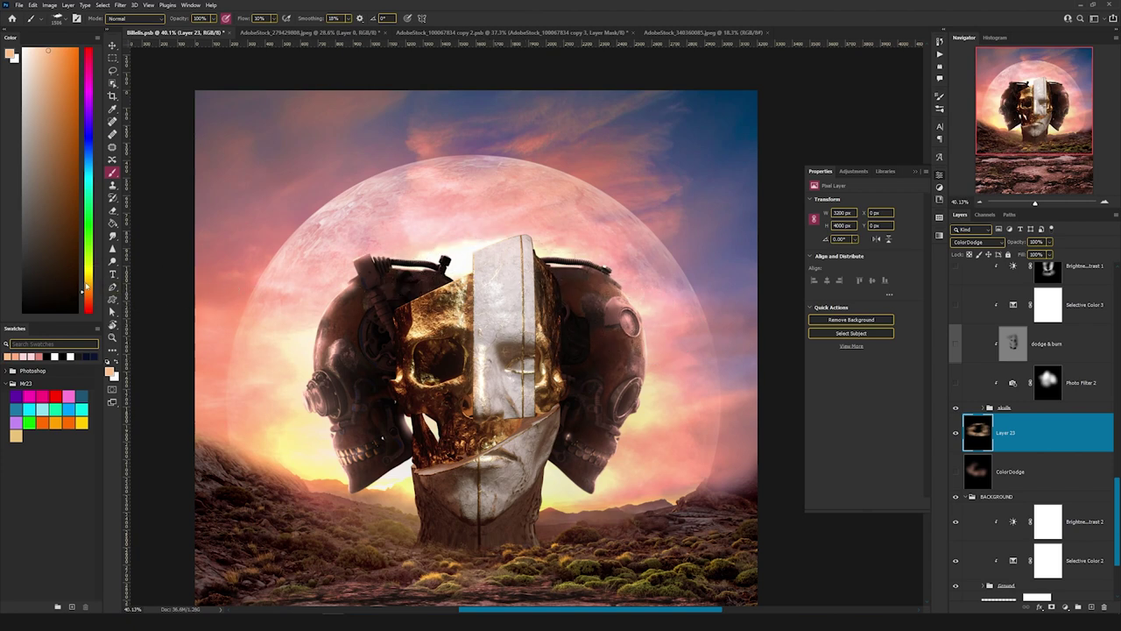
key(x)
drag(60, 276, 80, 318)
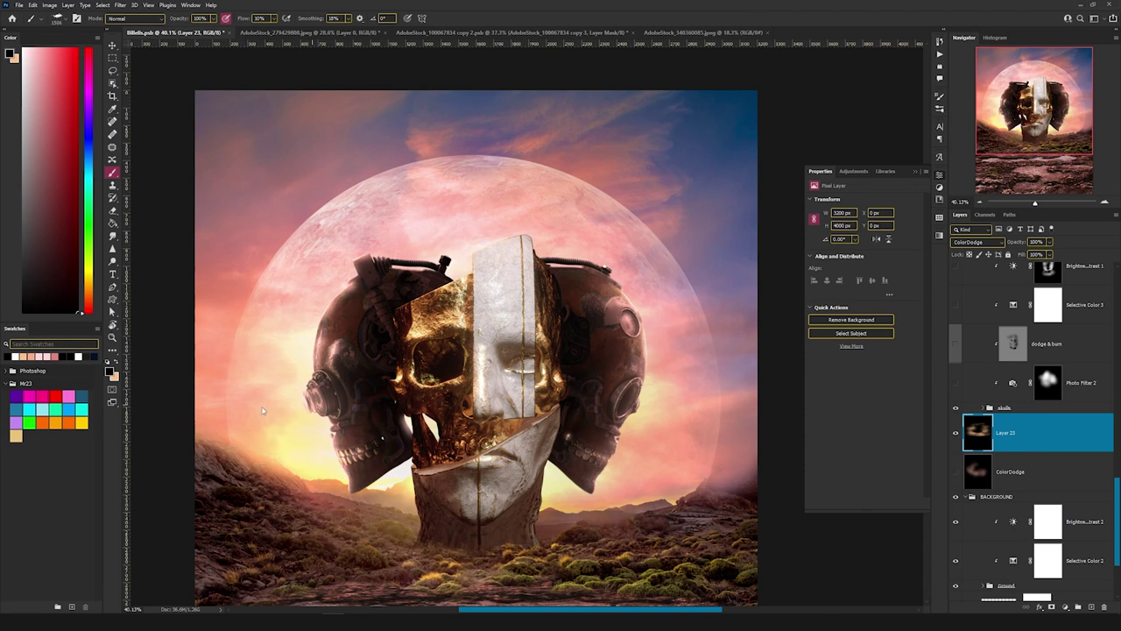
- Delete the hand-painted glow layer and show the prepared ColorDodge layer behind the skulls
key(v)
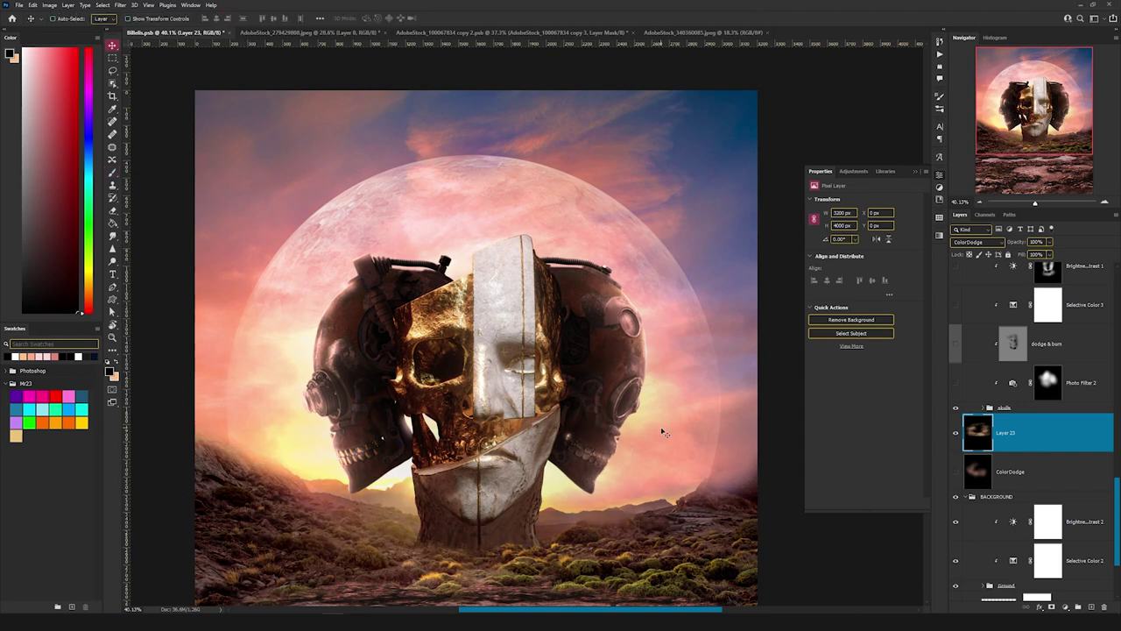
key(Delete)
click(956, 433)
scroll(559, 414, up, 3)
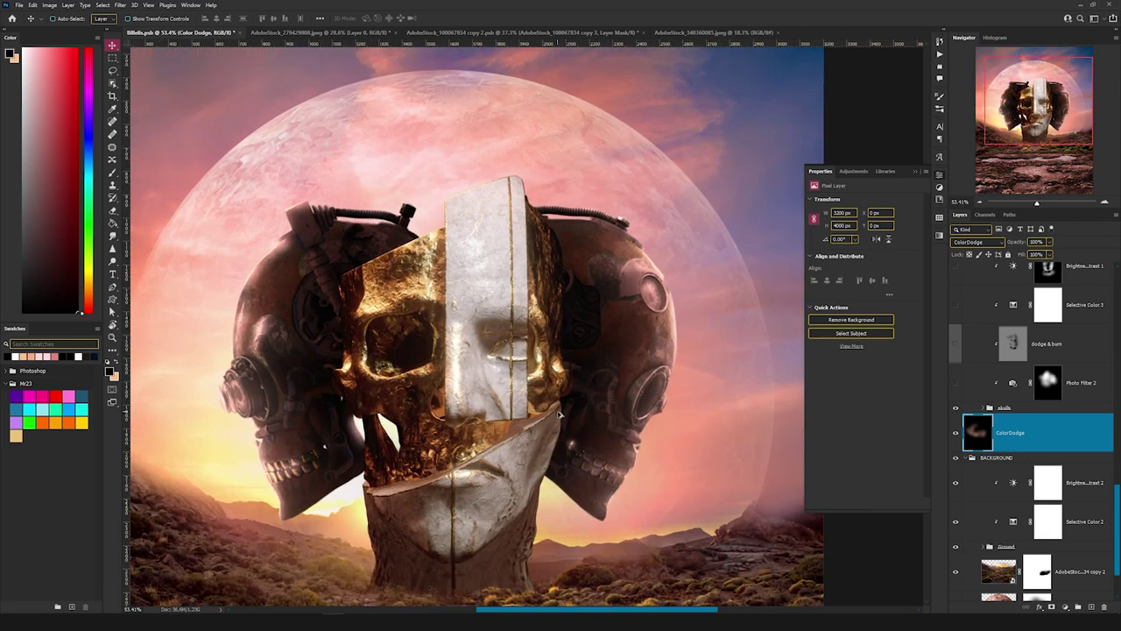
- Show the Photo Filter 2 adjustment clipped to the skulls group and open its color settings
click(1016, 409)
drag(481, 313, 465, 360)
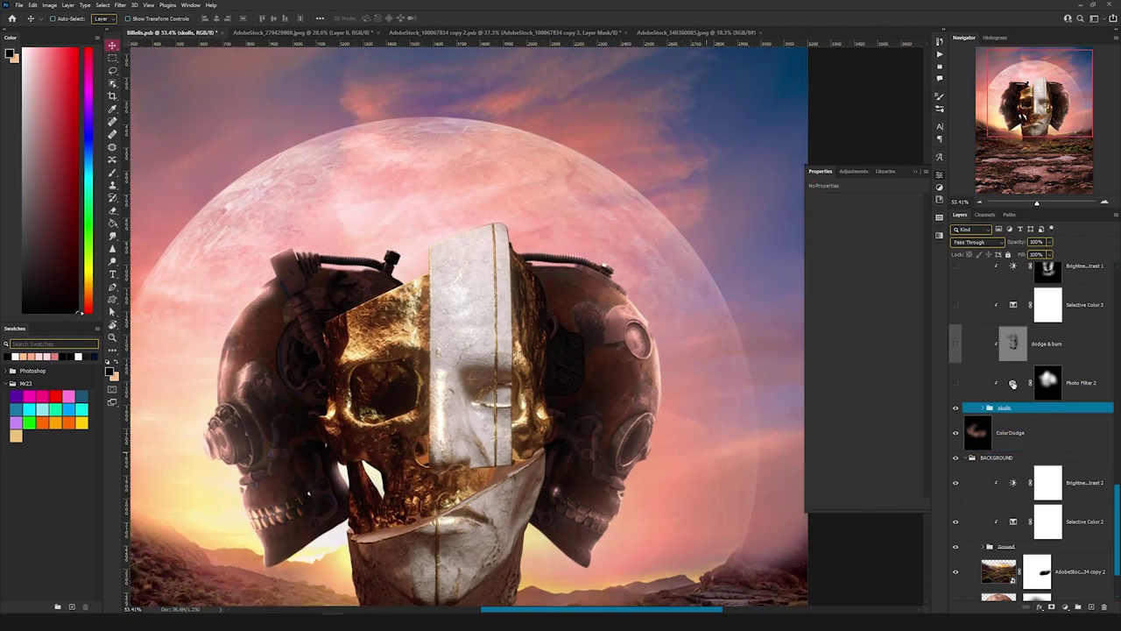
click(956, 383)
click(1012, 386)
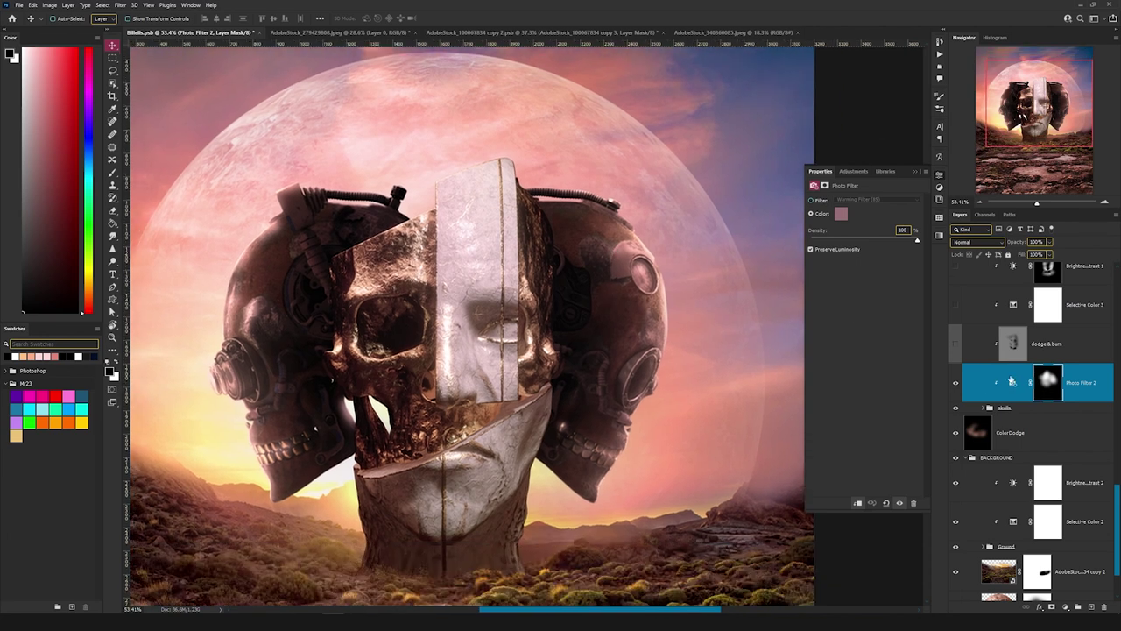
click(841, 217)
- Show the dodge & burn layer above the photo filter and compare the skulls with and without it
click(957, 378)
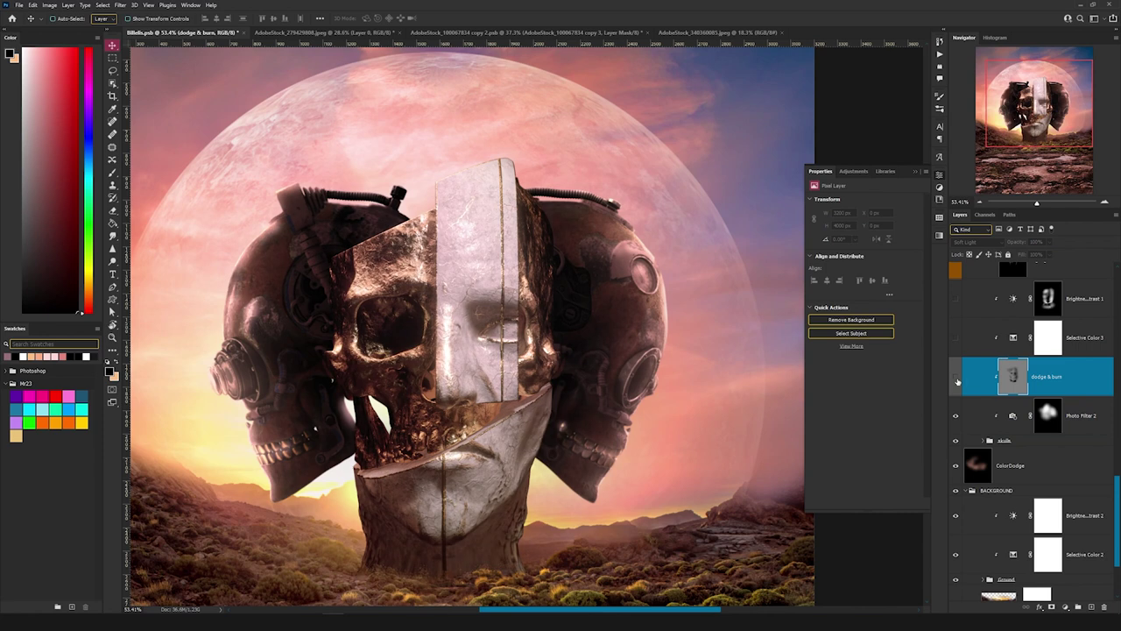
click(956, 381)
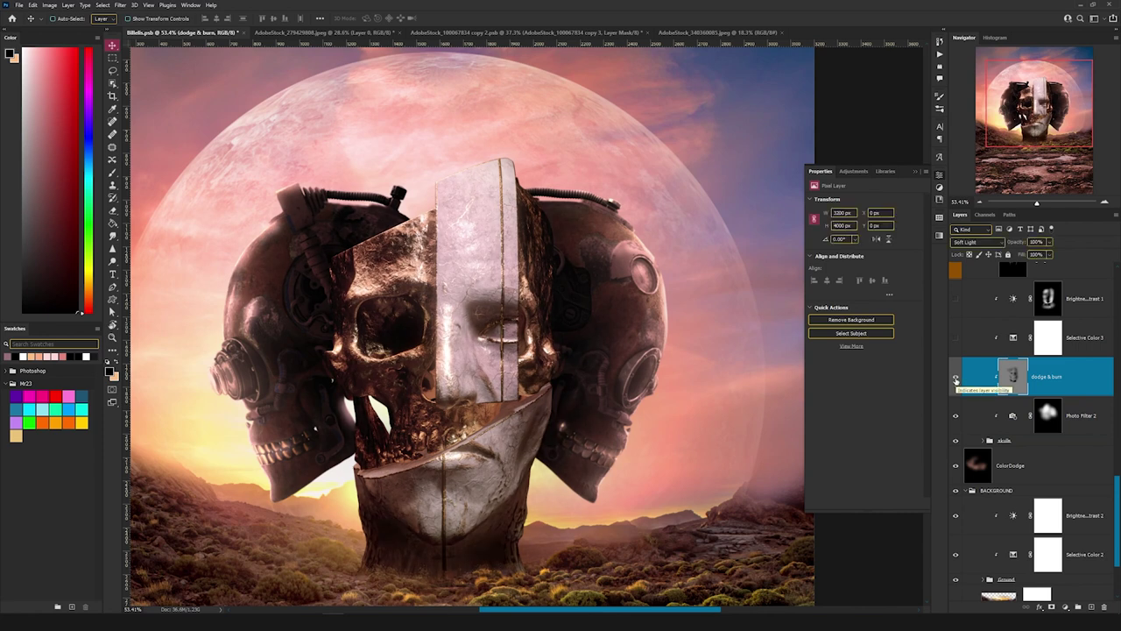
click(956, 379)
click(956, 380)
scroll(966, 375, up, 1)
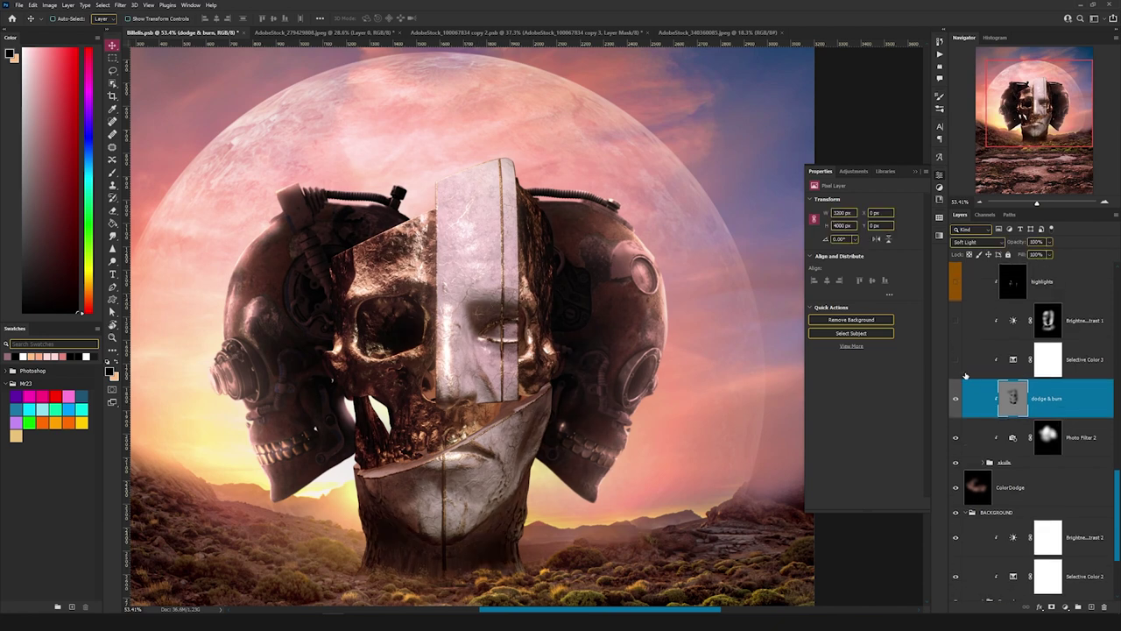
- Show the Selective Color 3 adjustment on the skulls and review its Neutrals values
click(964, 362)
click(973, 247)
click(974, 248)
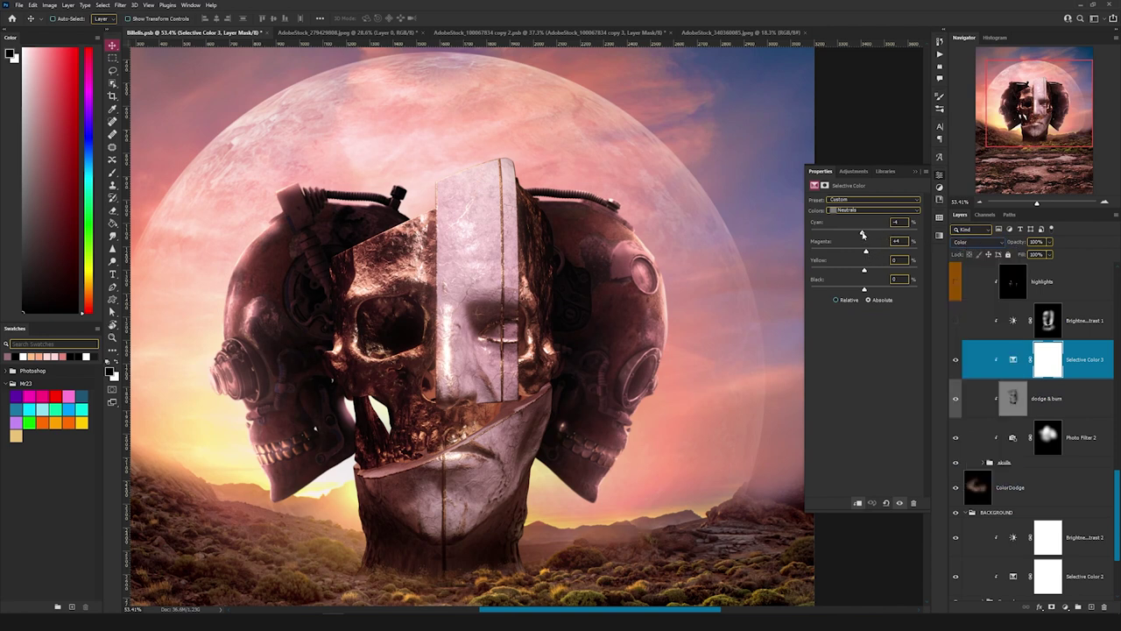
scroll(1013, 369, up, 2)
- Show the Brightness/Contrast 1 adjustment on the skulls and compare the shading with it on and off
click(1014, 368)
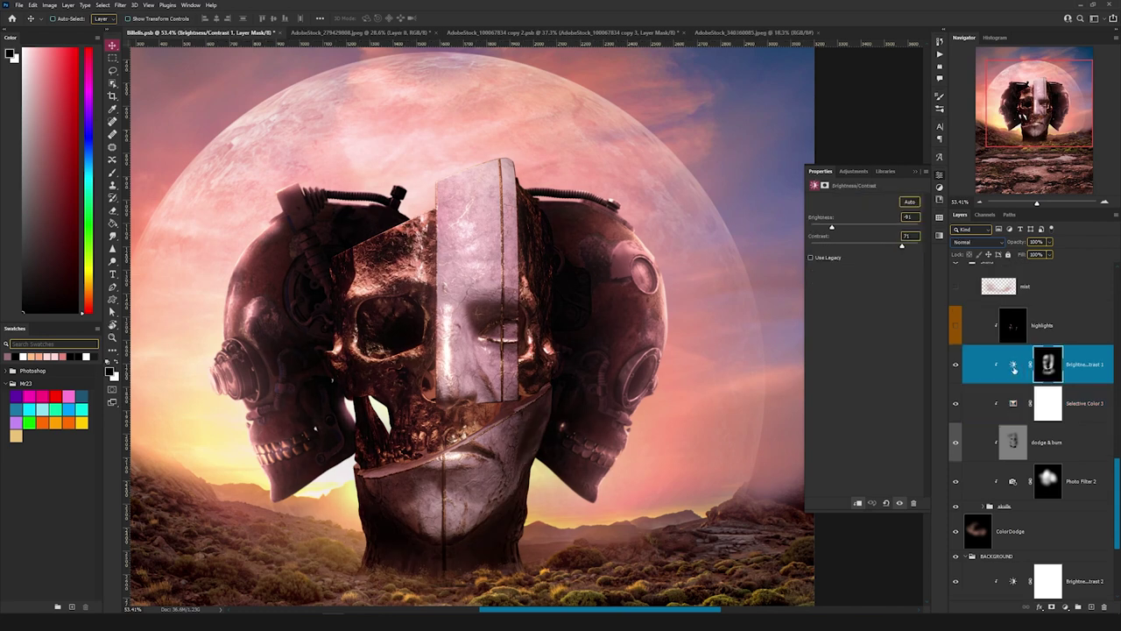
click(957, 364)
click(957, 364)
click(957, 364)
click(957, 365)
click(956, 366)
click(956, 366)
- Show the highlights layer clipped to the skulls and compare the image with and without it
click(956, 328)
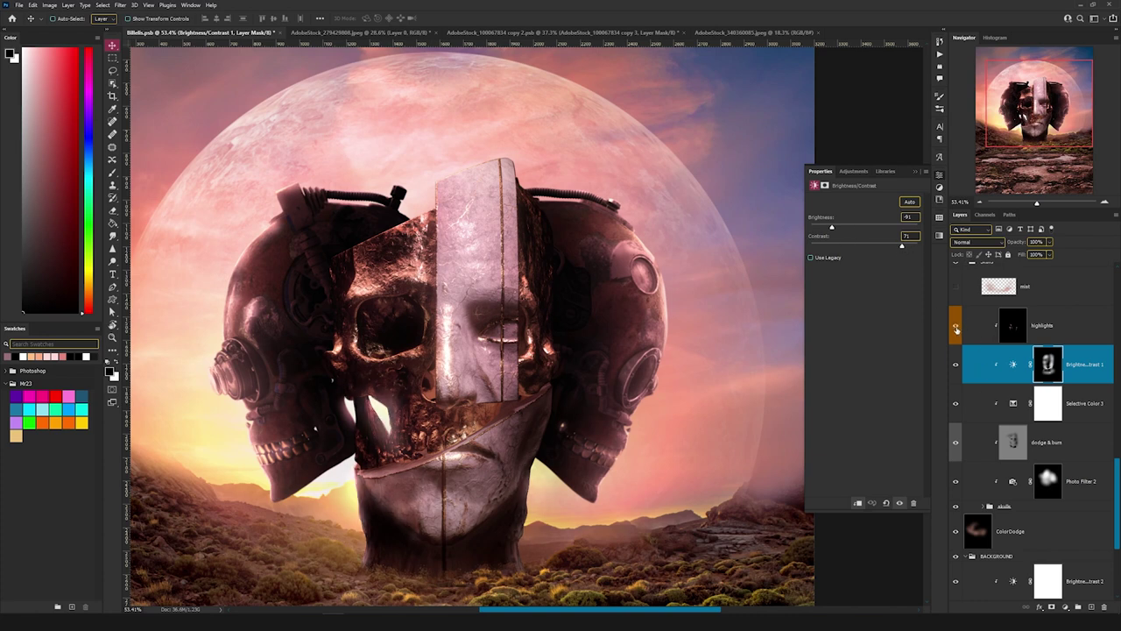
click(956, 328)
click(956, 329)
click(956, 329)
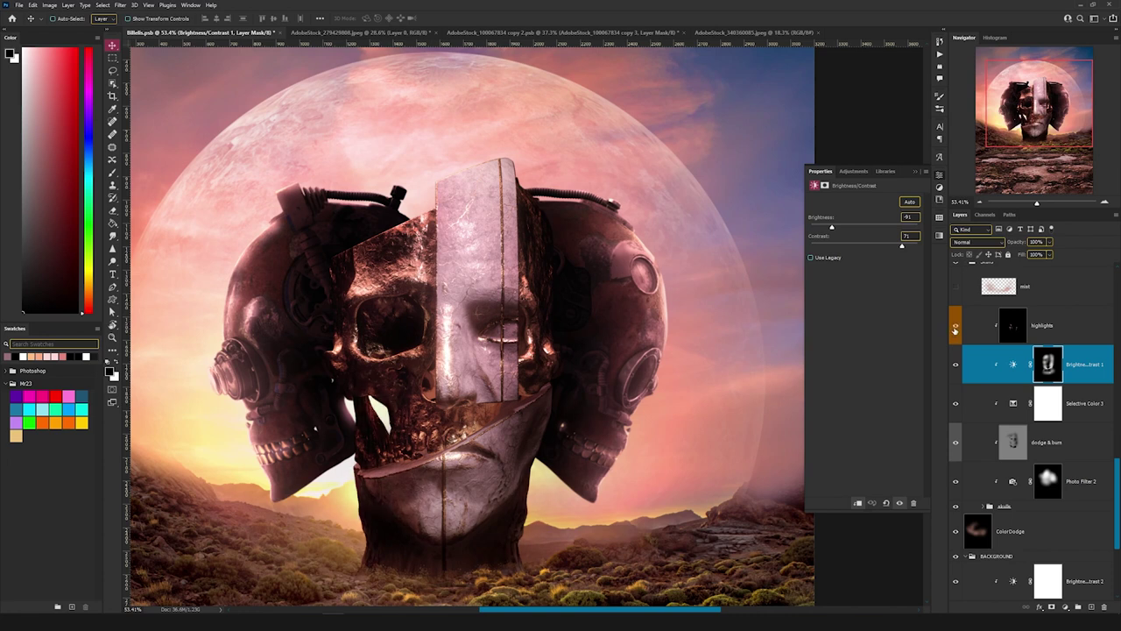
click(956, 328)
click(956, 328)
click(956, 329)
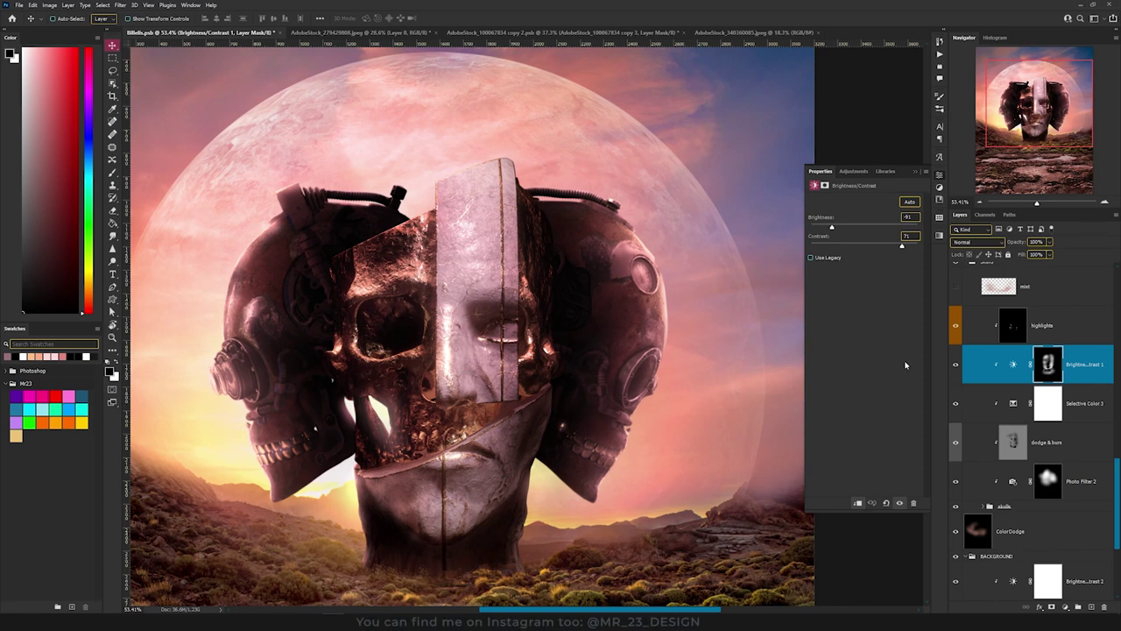
- Show the mist layer around the base of the skulls and compare the image with and without it
scroll(1032, 367, up, 2)
click(956, 342)
click(956, 342)
click(955, 341)
click(996, 347)
click(956, 343)
click(956, 343)
click(955, 345)
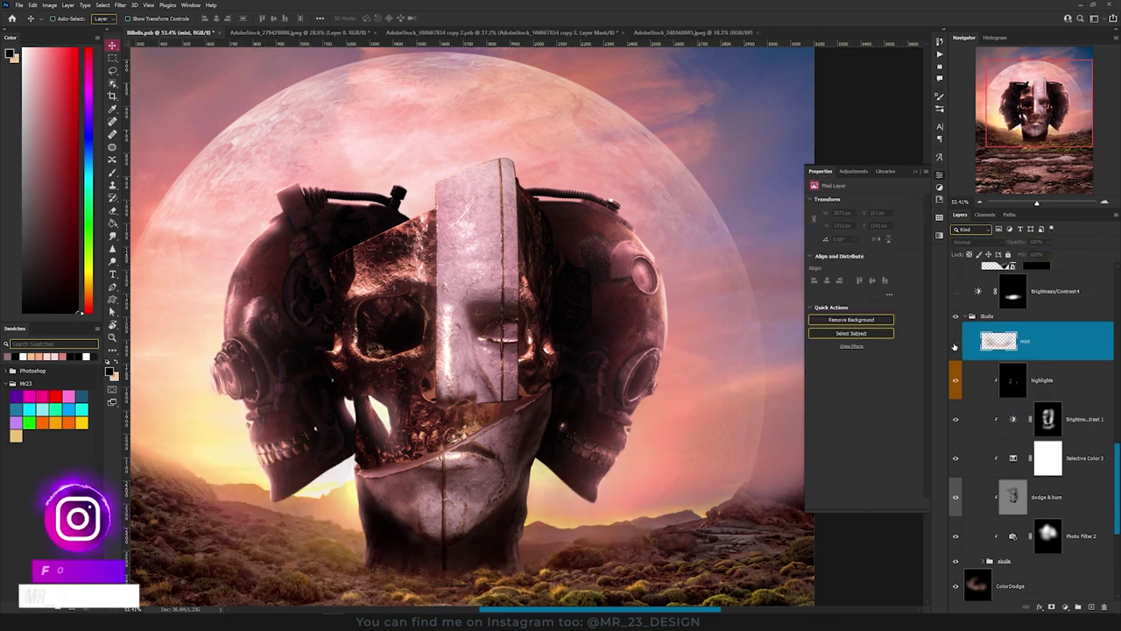
click(956, 345)
scroll(657, 426, down, 1)
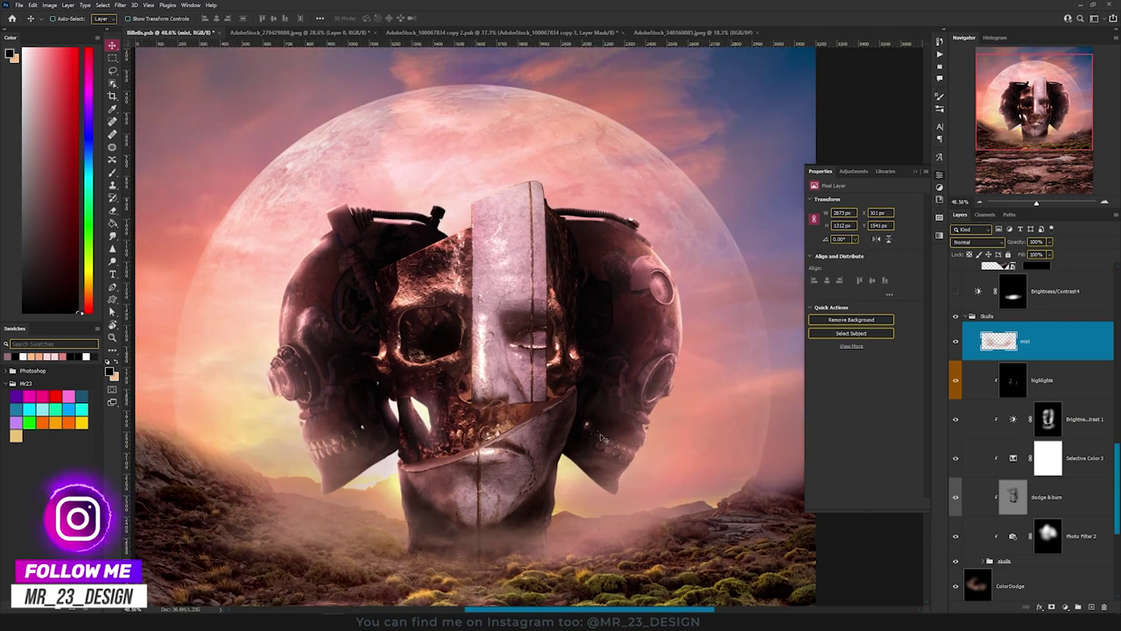
scroll(643, 444, down, 1)
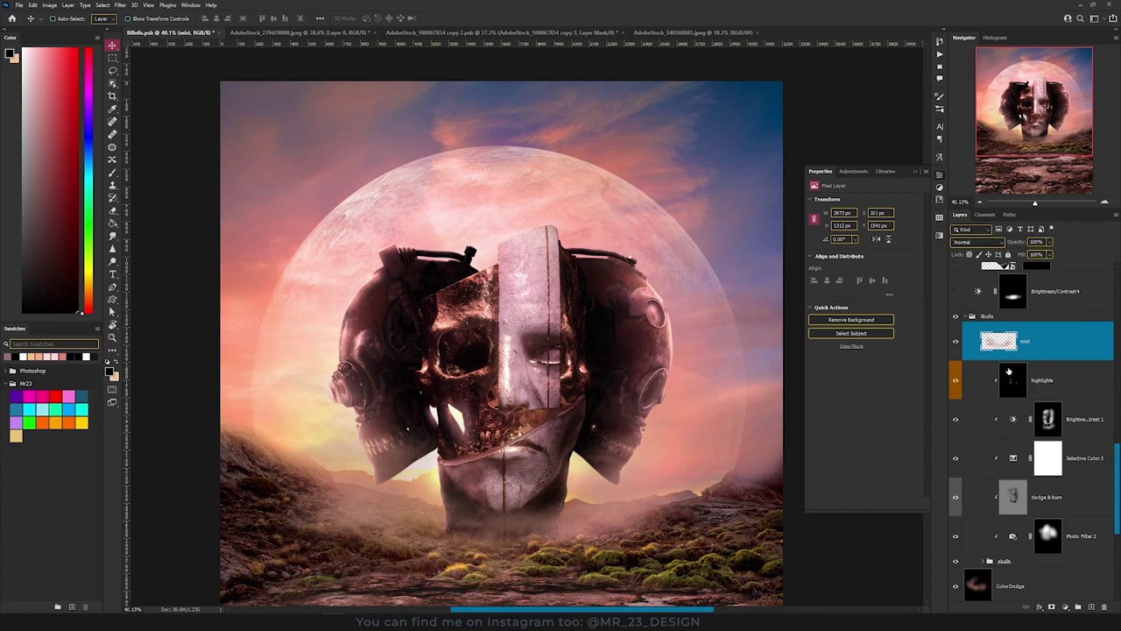
scroll(1009, 372, up, 1)
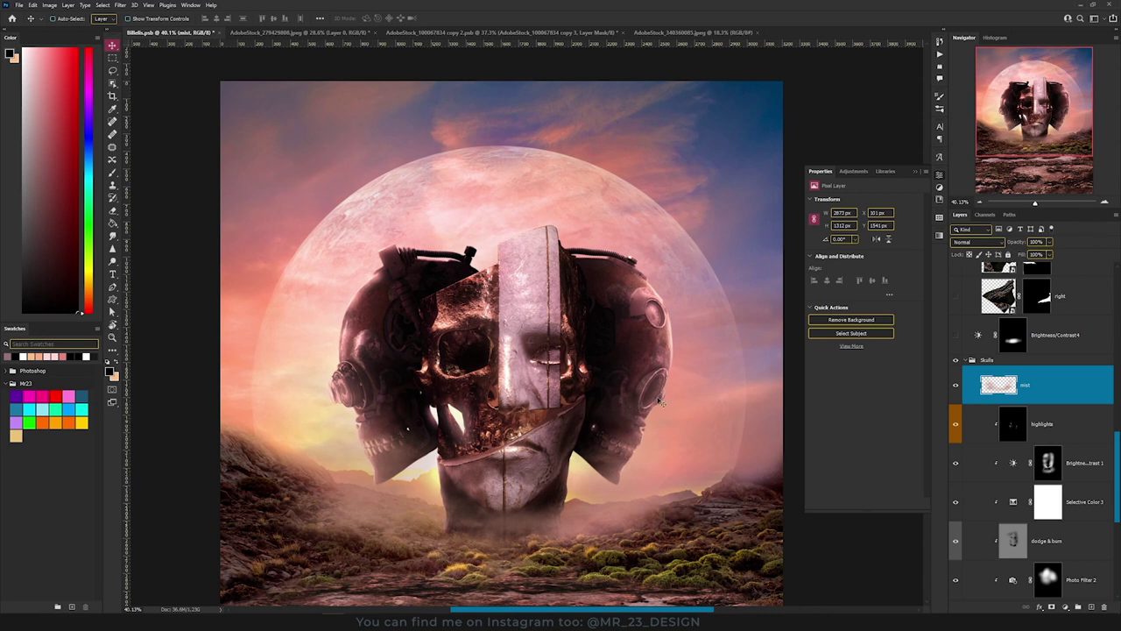
- Show the Brightness/Contrast 4 adjustment above the Skulls group and compare the ground shadow under the neck with it on and off
click(956, 335)
click(1013, 336)
scroll(583, 523, up, 5)
scroll(537, 521, up, 3)
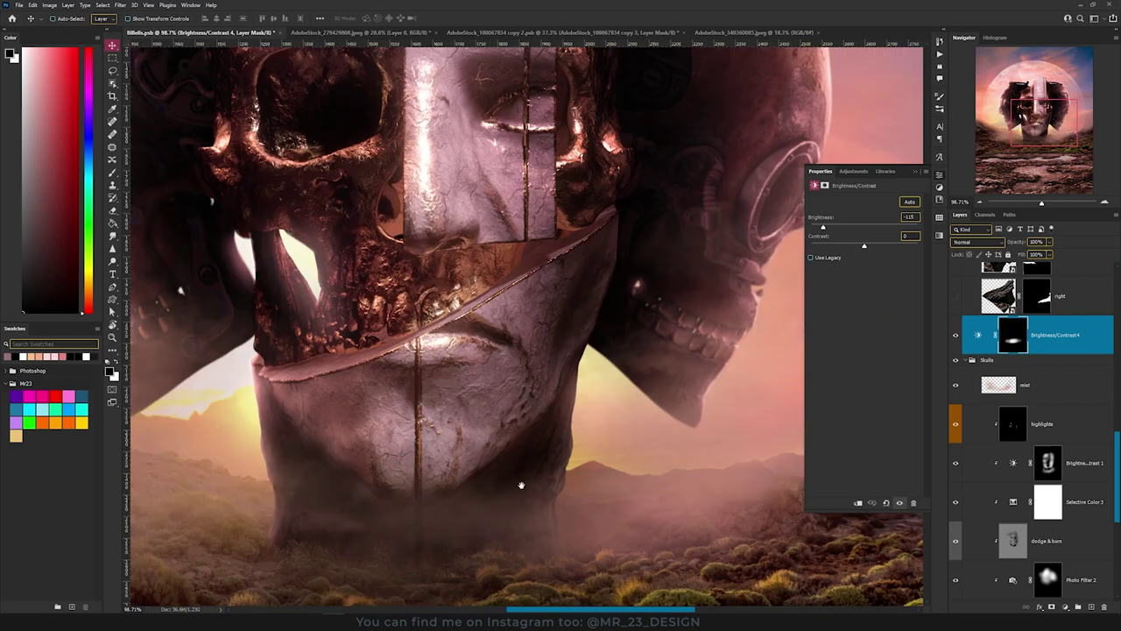
click(955, 336)
click(956, 336)
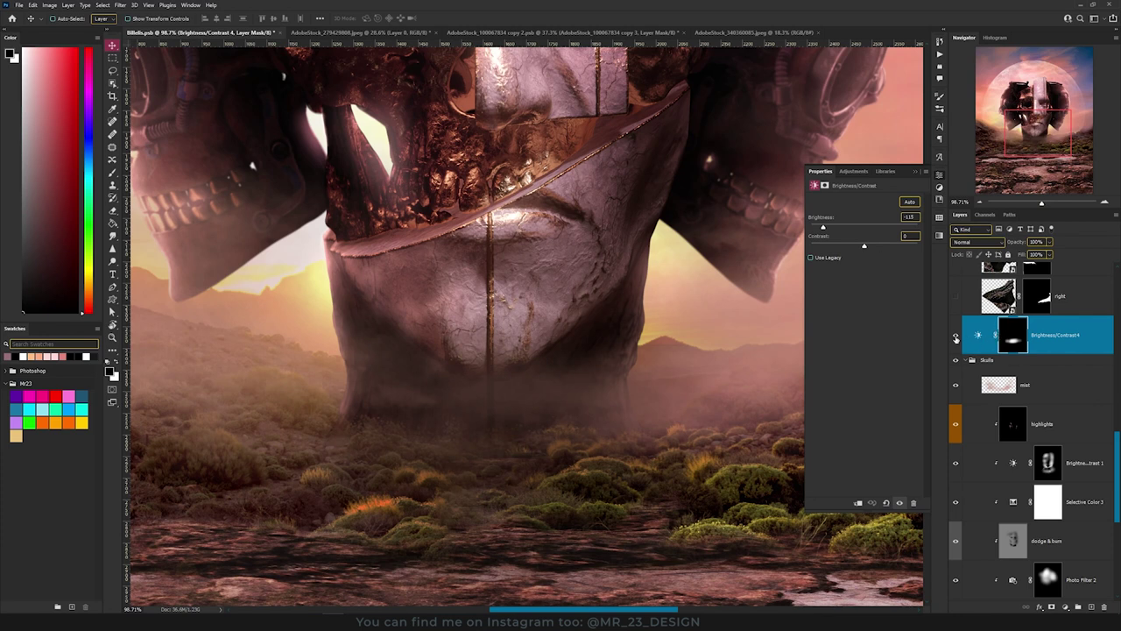
click(956, 337)
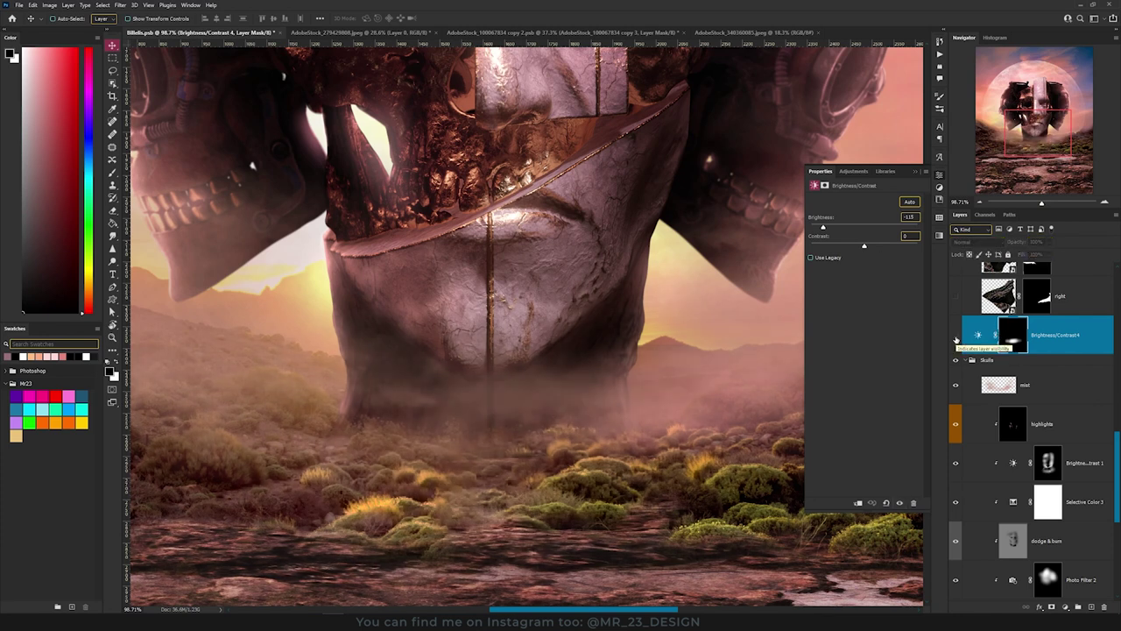
click(956, 338)
scroll(546, 380, down, 5)
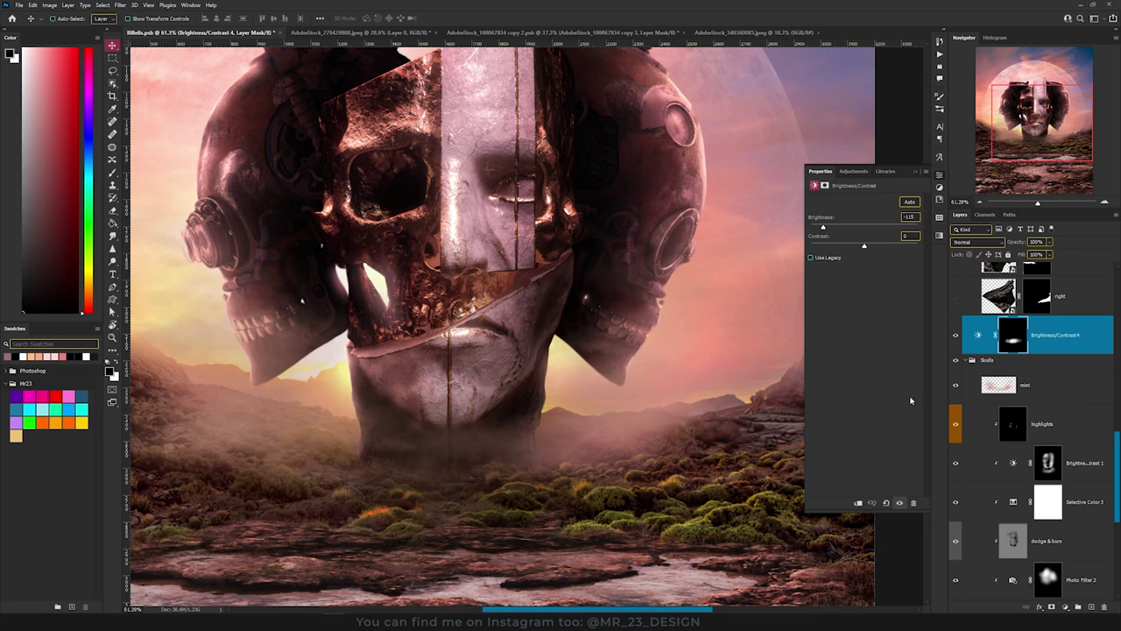
- Show the right and left rock layers in the left - right rocks group
scroll(1046, 354, up, 3)
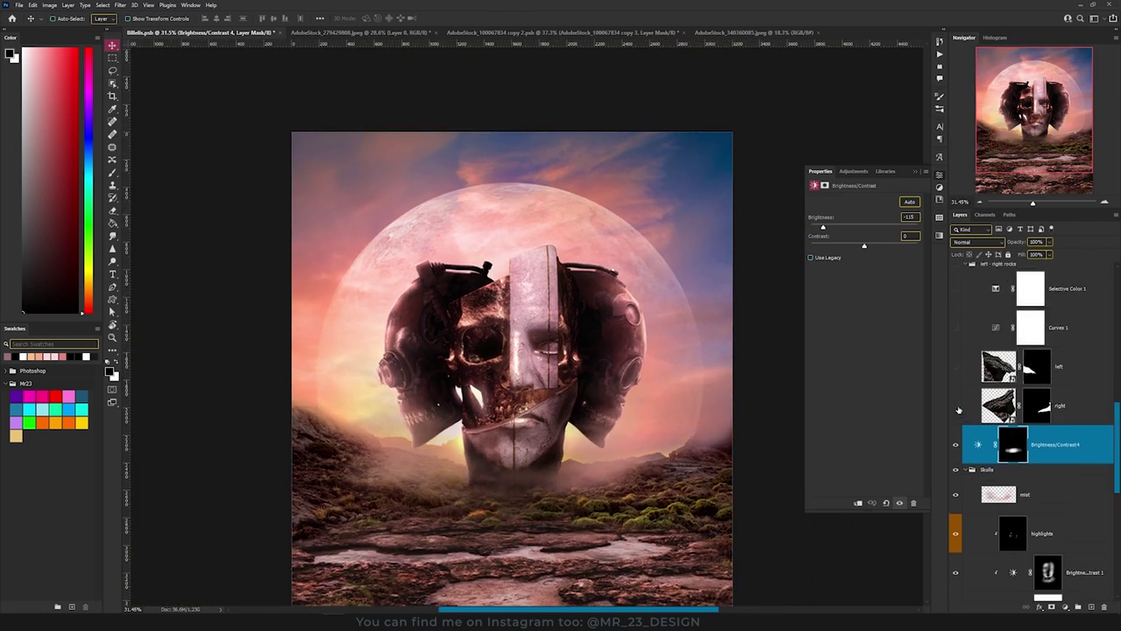
click(957, 405)
click(955, 367)
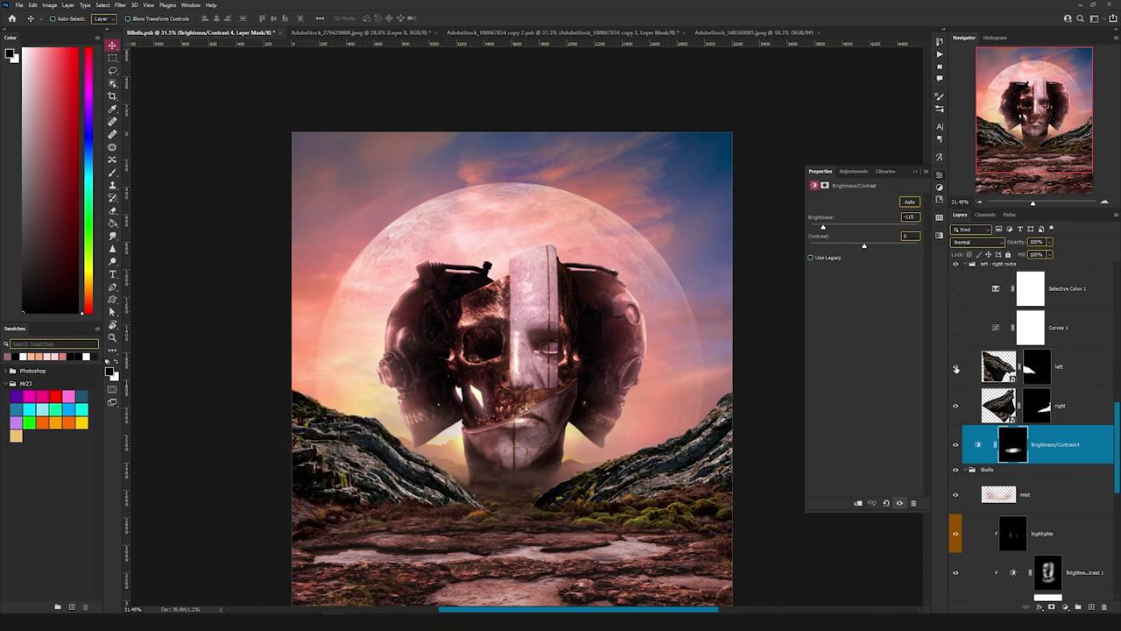
- Open the right rock's smart object, disable its mask to examine the source photo, restore the mask and return to the composite
double_click(1008, 405)
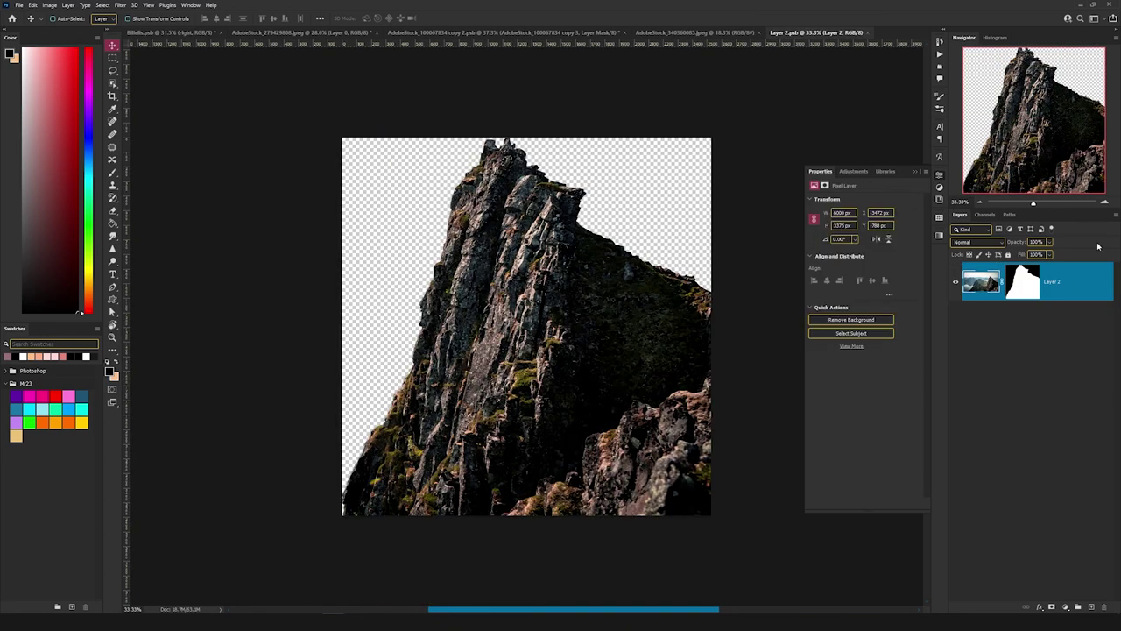
shift+click(1024, 293)
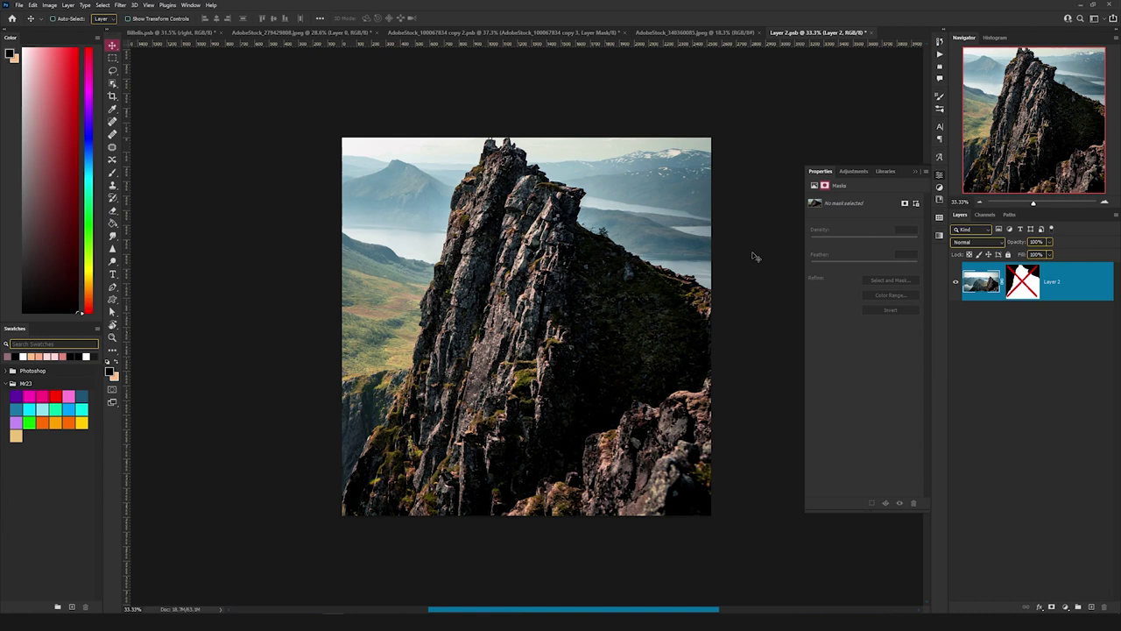
scroll(523, 243, up, 1)
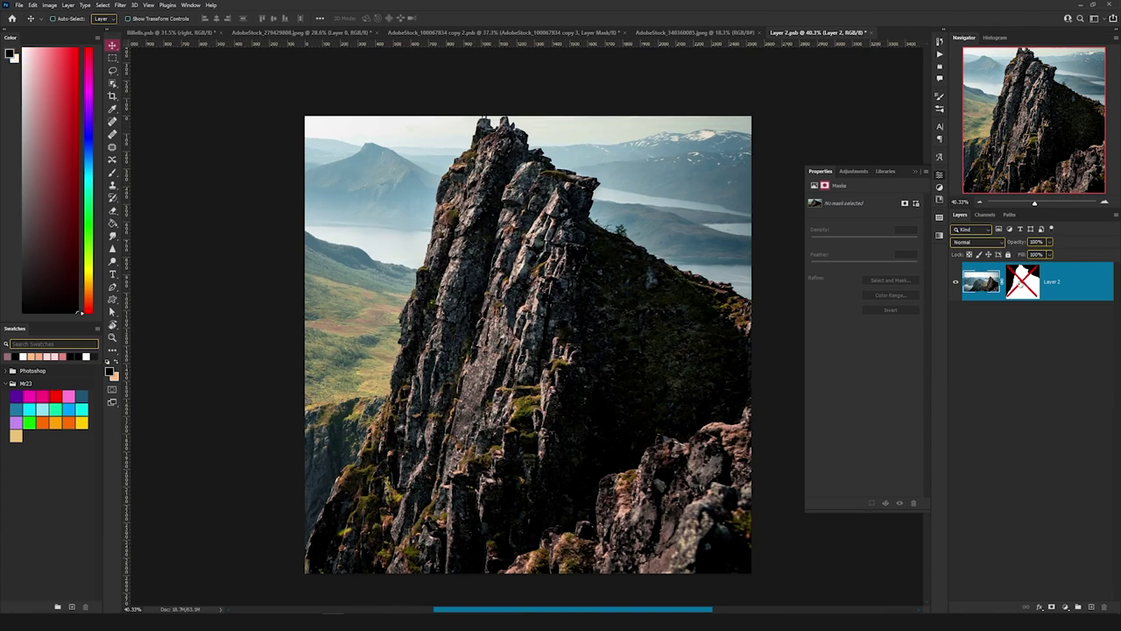
shift+click(1023, 282)
key(ctrl+s)
key(ctrl+Tab)
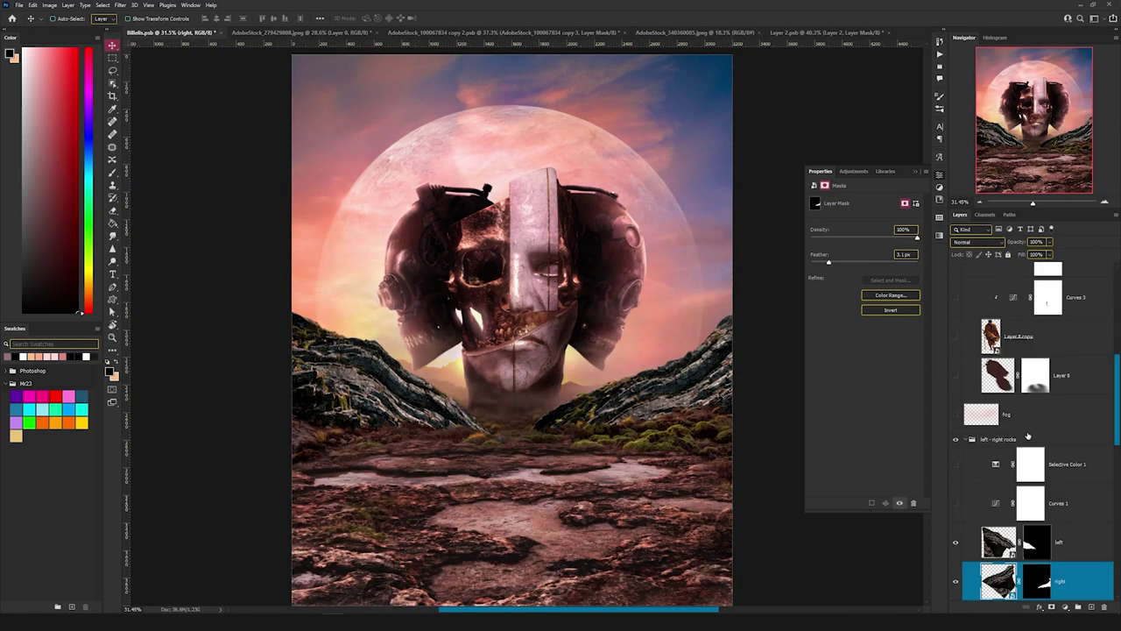
- Disable the right rock's layer mask and hide the left rock to examine the unmasked rock
scroll(1030, 414, down, 1)
shift+click(1031, 526)
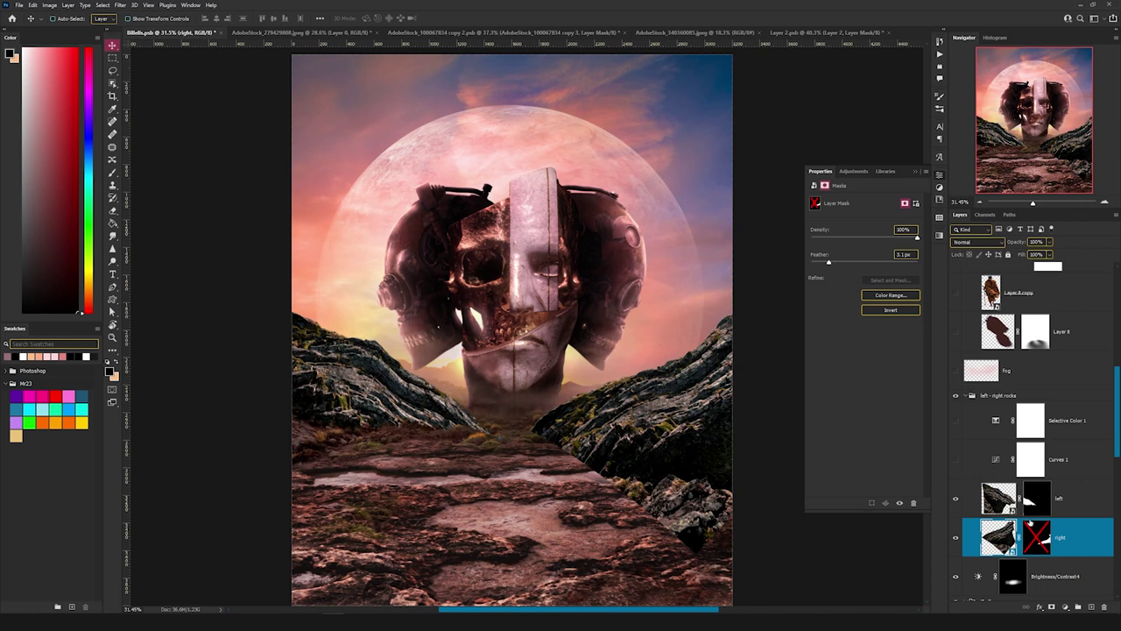
click(956, 499)
drag(701, 426, 552, 375)
key(ctrl+z)
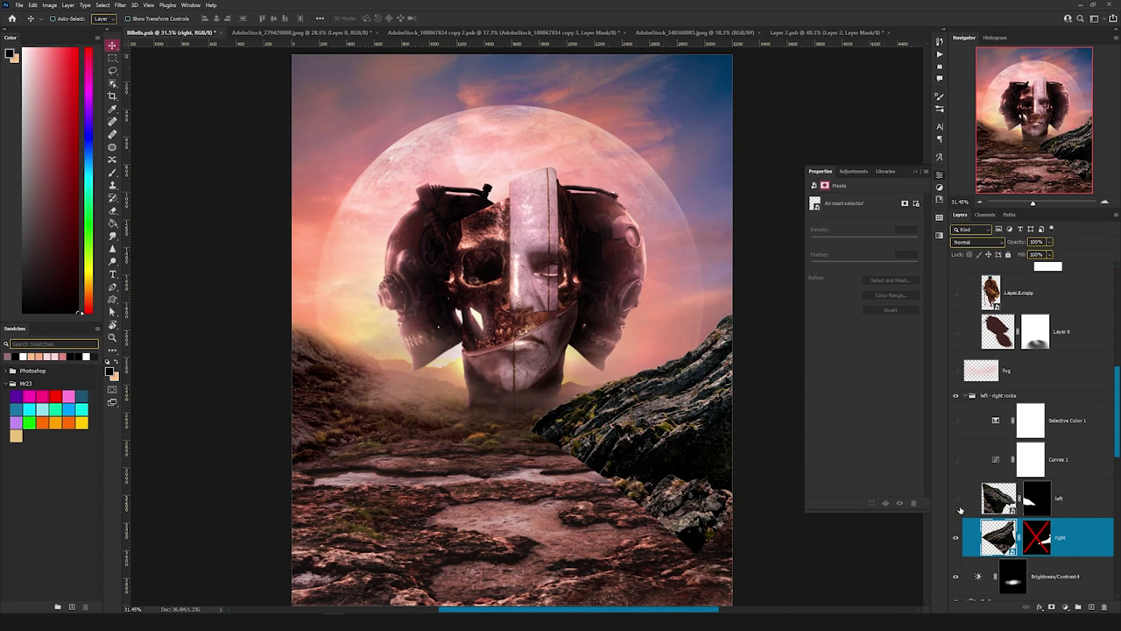
- Show the left rock without its mask for inspection and re-enable the masks of both rock layers
shift+click(1030, 501)
click(956, 500)
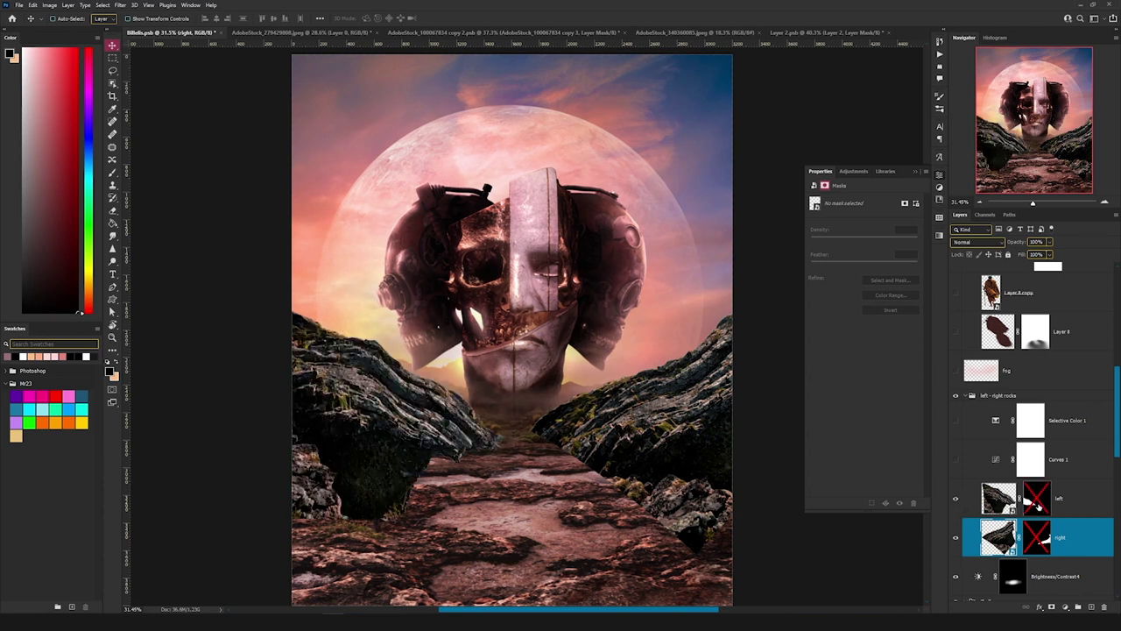
click(1062, 498)
drag(561, 415, 583, 381)
shift+click(1037, 499)
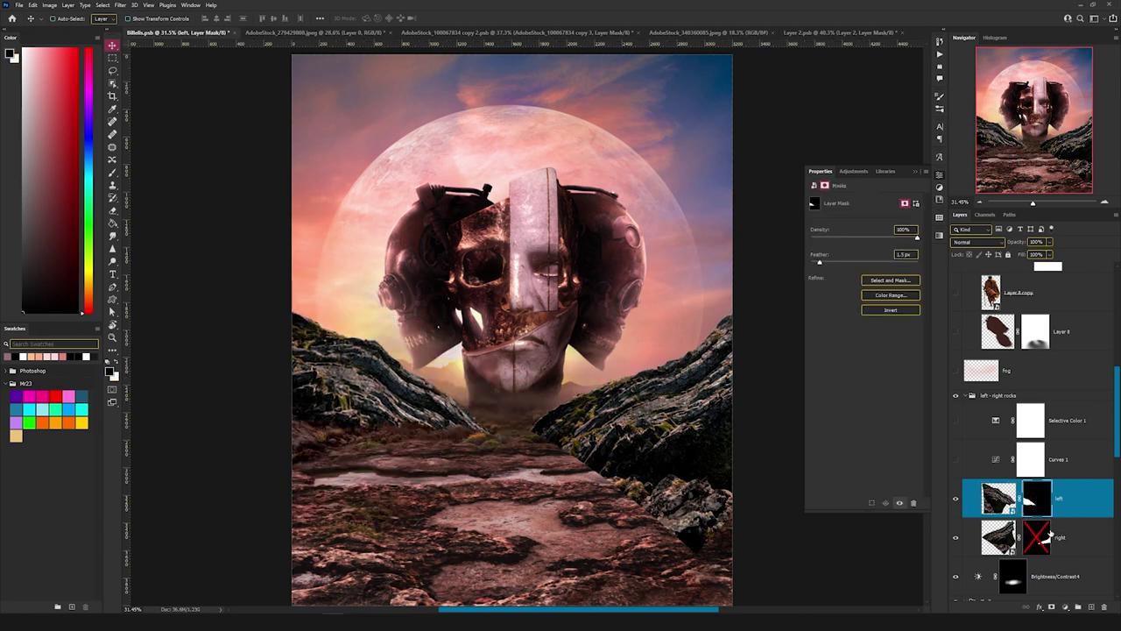
shift+click(1037, 538)
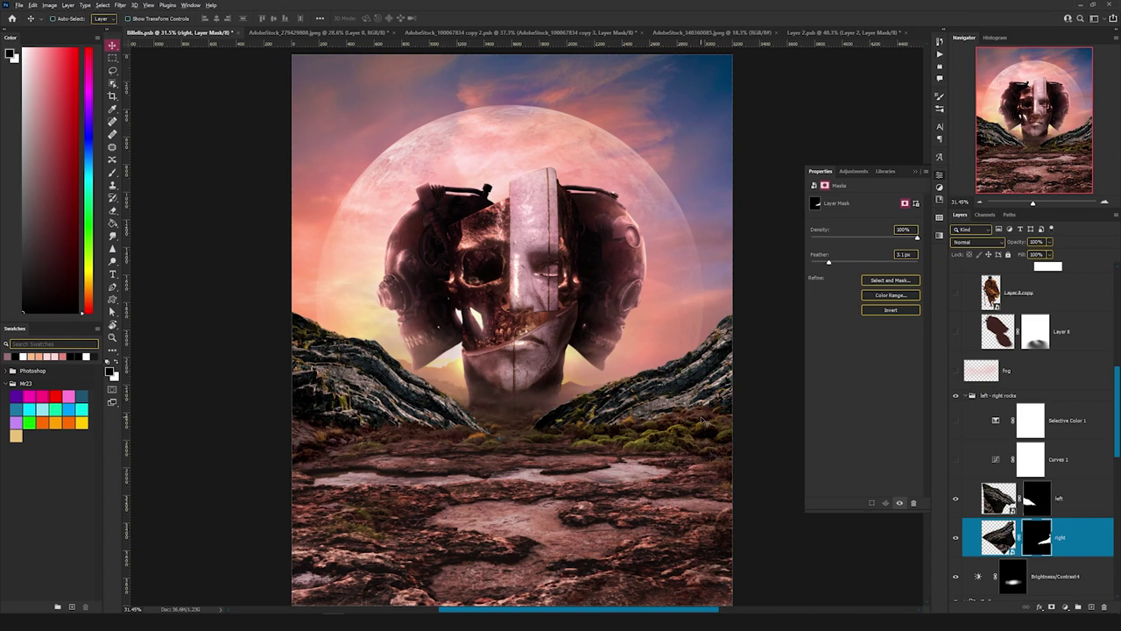
- Show the Curves 1 and Selective Color 1 adjustments above the rocks, with the Curves 1 settings open
scroll(714, 420, up, 5)
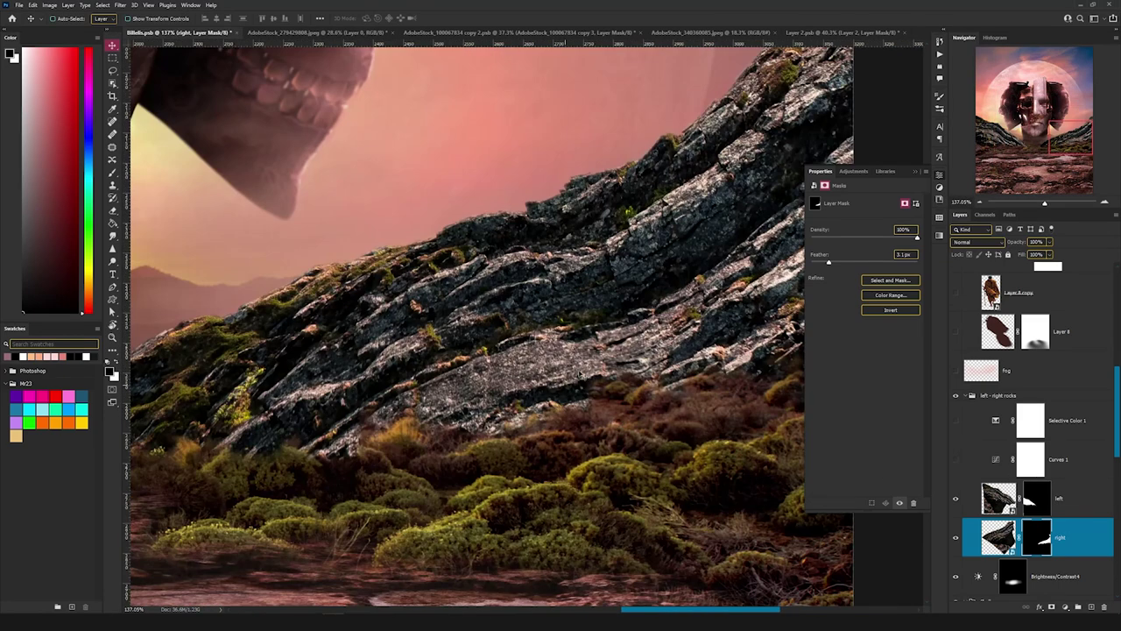
scroll(545, 331, down, 5)
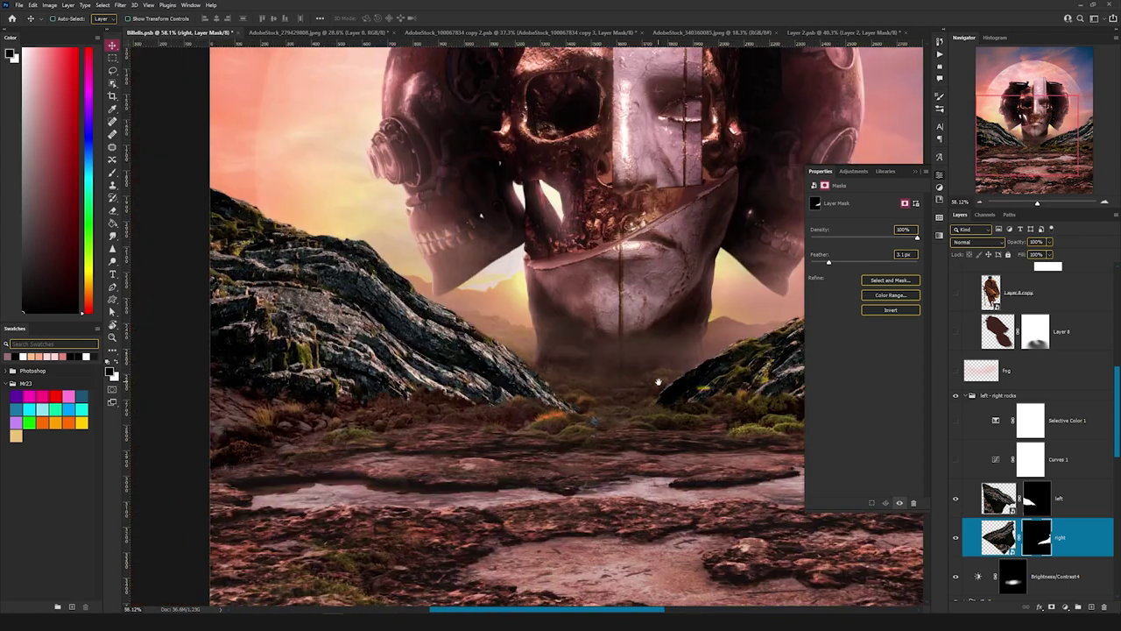
scroll(318, 394, down, 1)
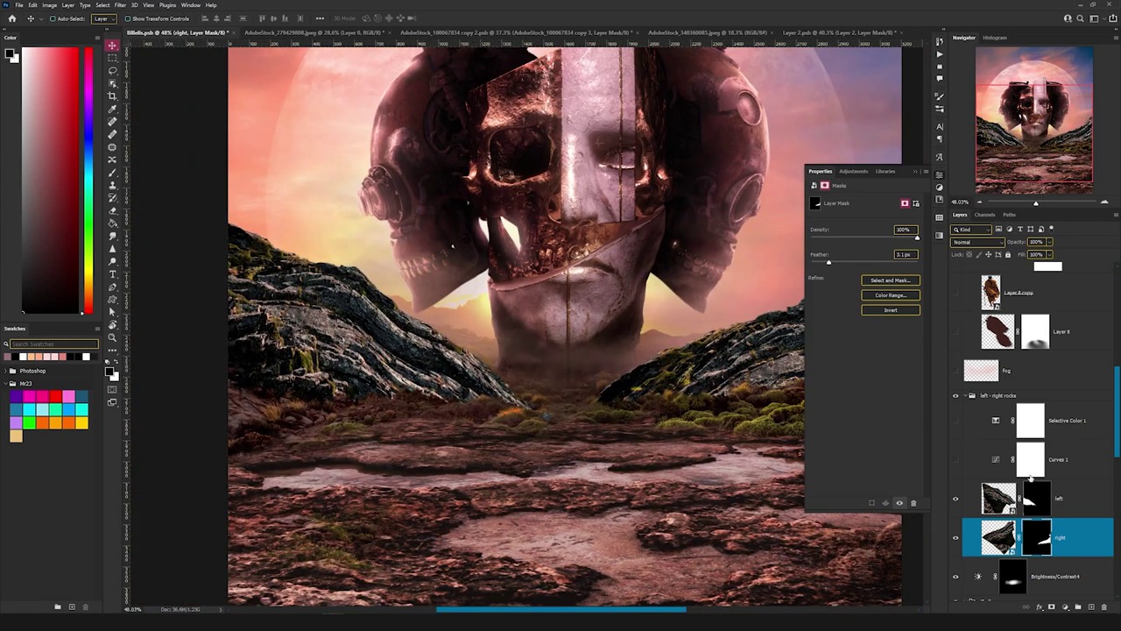
click(967, 470)
click(955, 460)
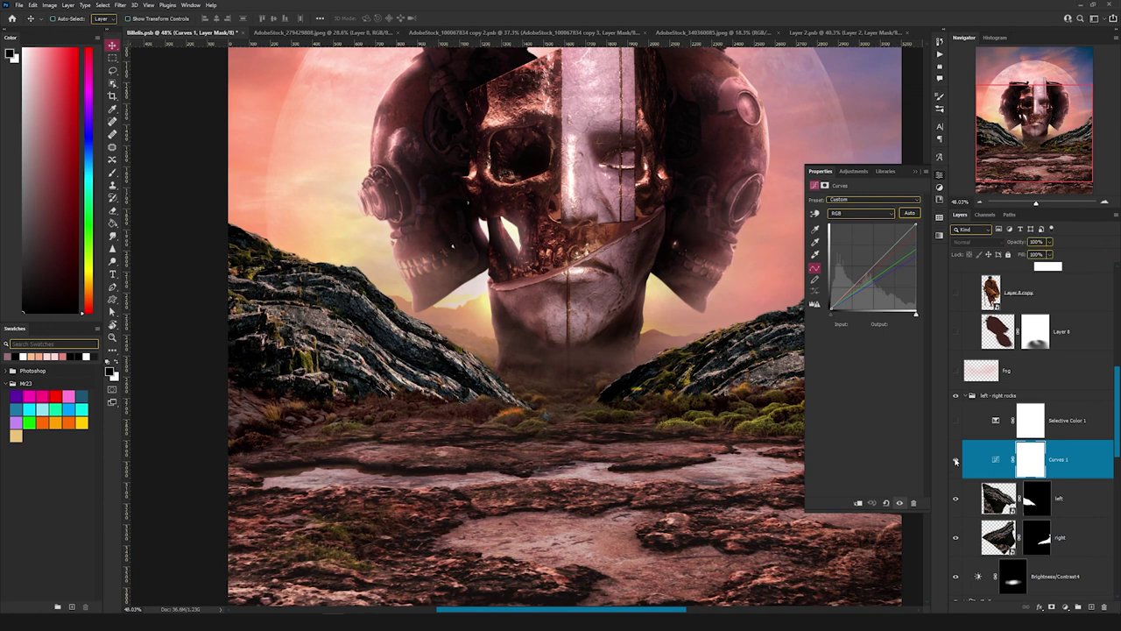
drag(684, 372, 541, 419)
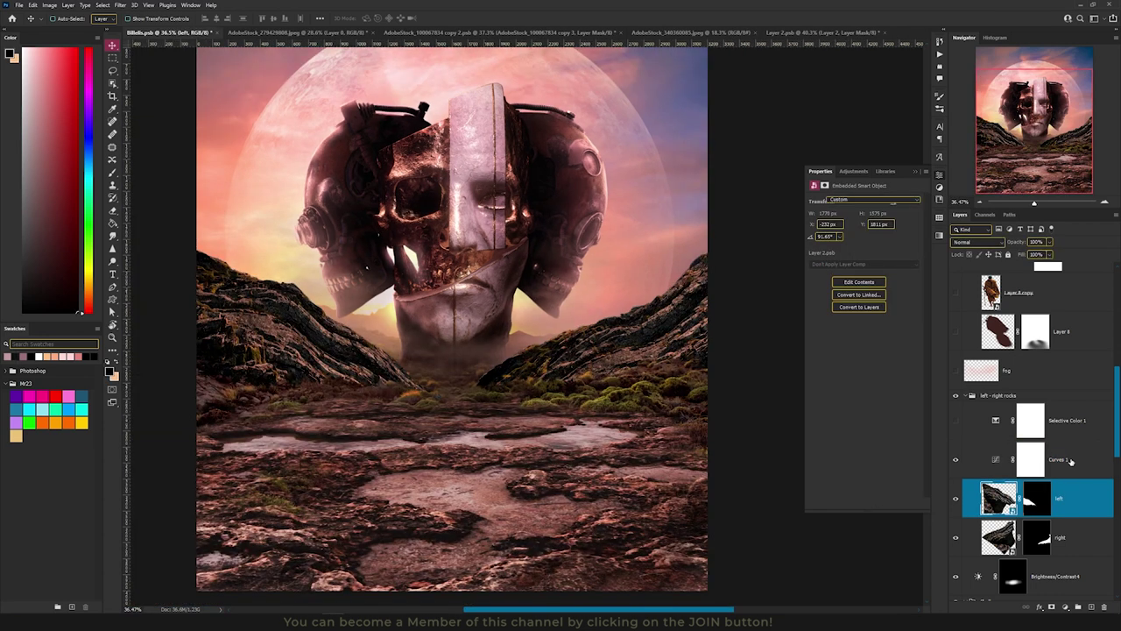
click(1071, 462)
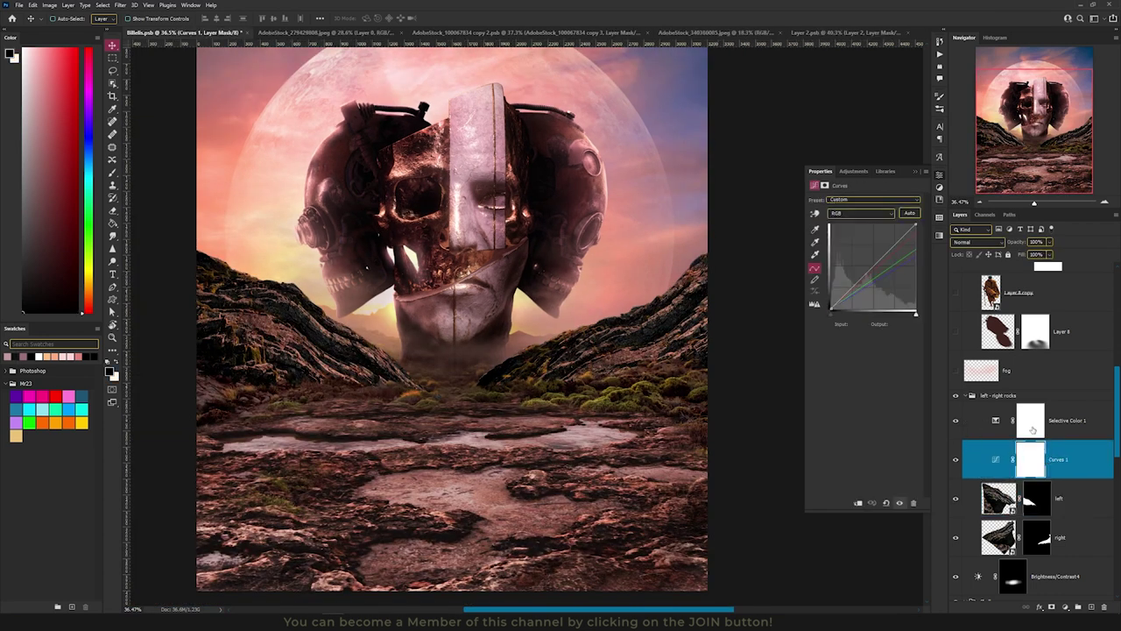
- Collapse the left - right rocks group and show the fog layer above it to examine the haze over the valley
click(1002, 425)
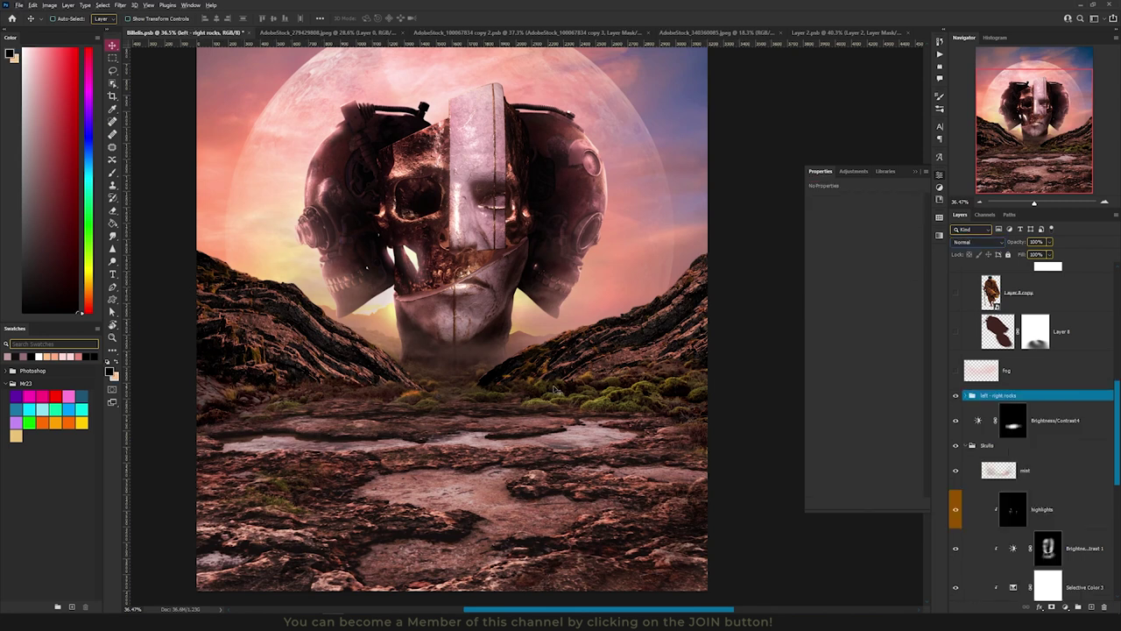
drag(571, 347, 582, 401)
scroll(581, 401, up, 2)
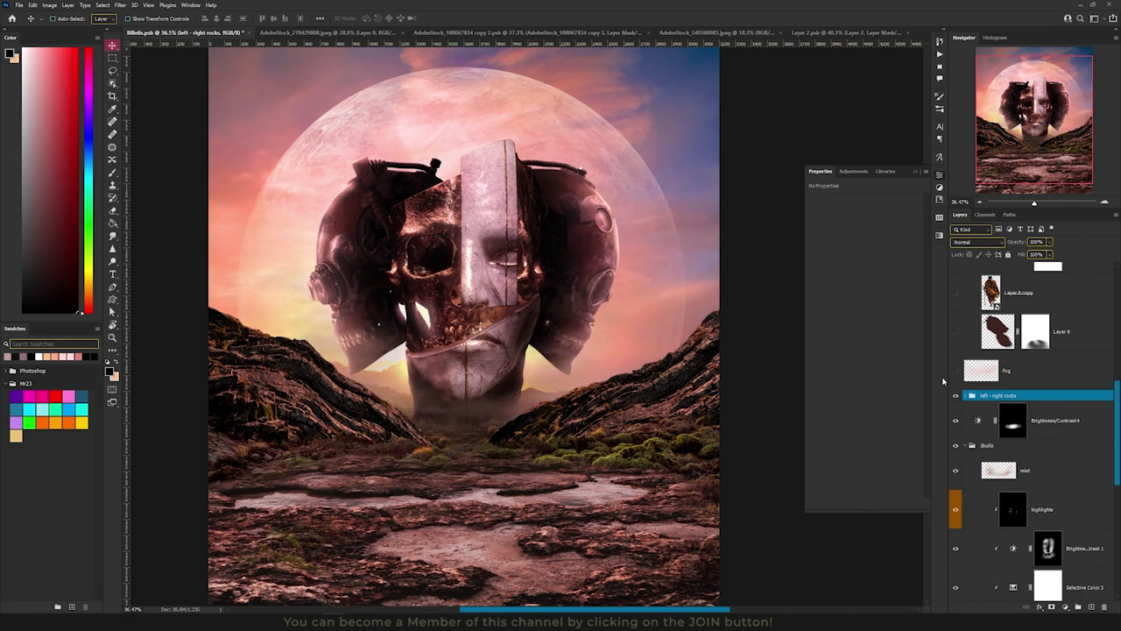
click(1025, 375)
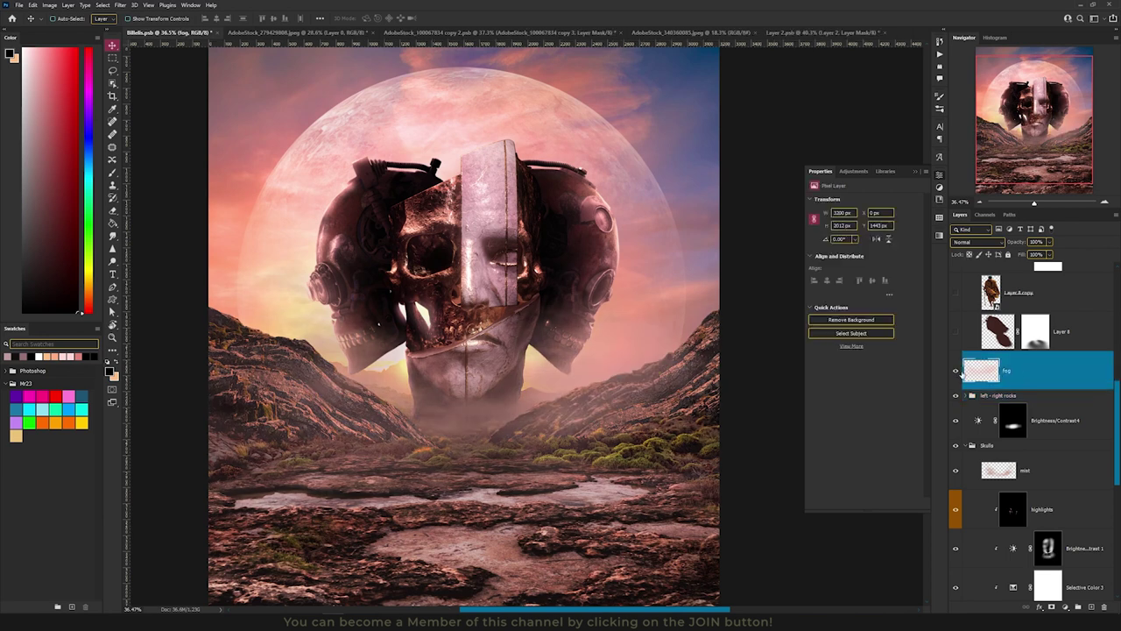
scroll(676, 400, down, 2)
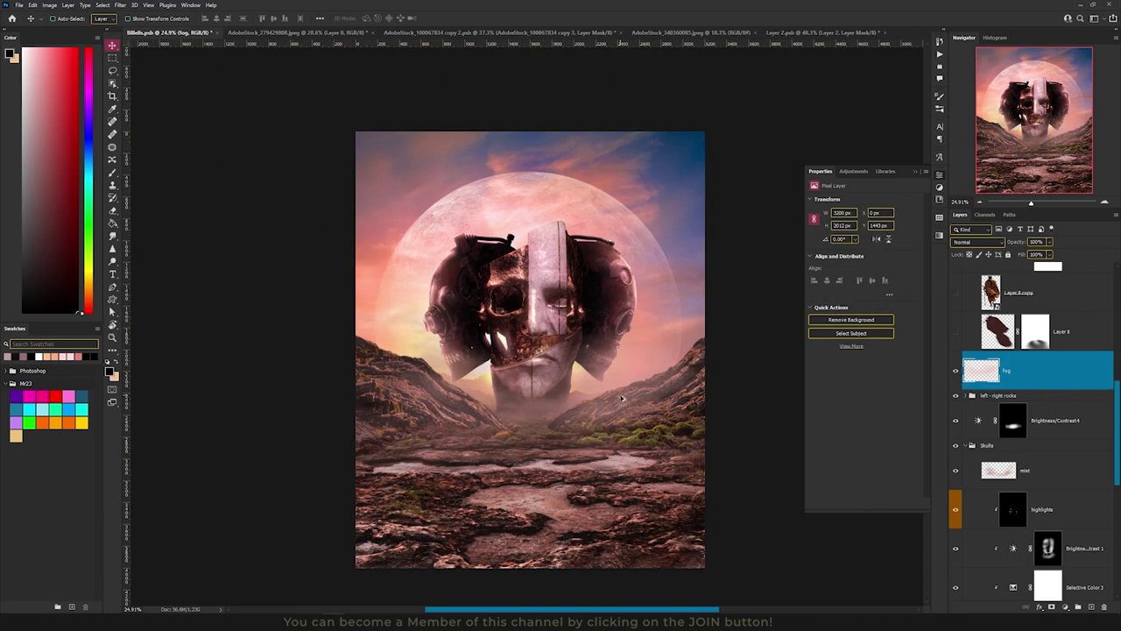
scroll(622, 398, up, 2)
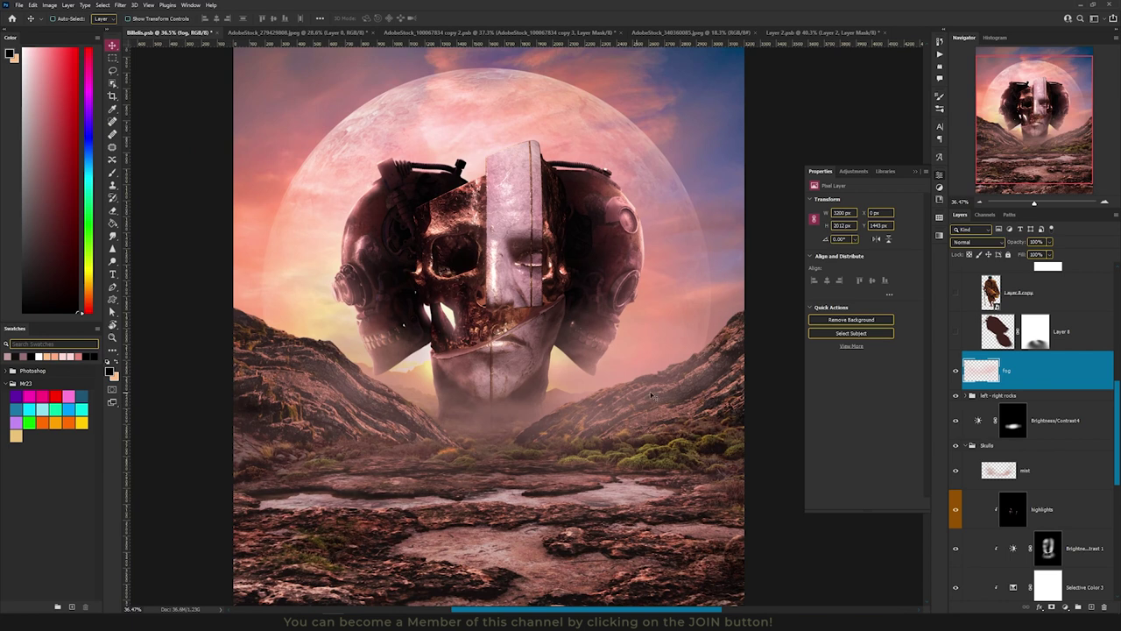
scroll(541, 397, down, 2)
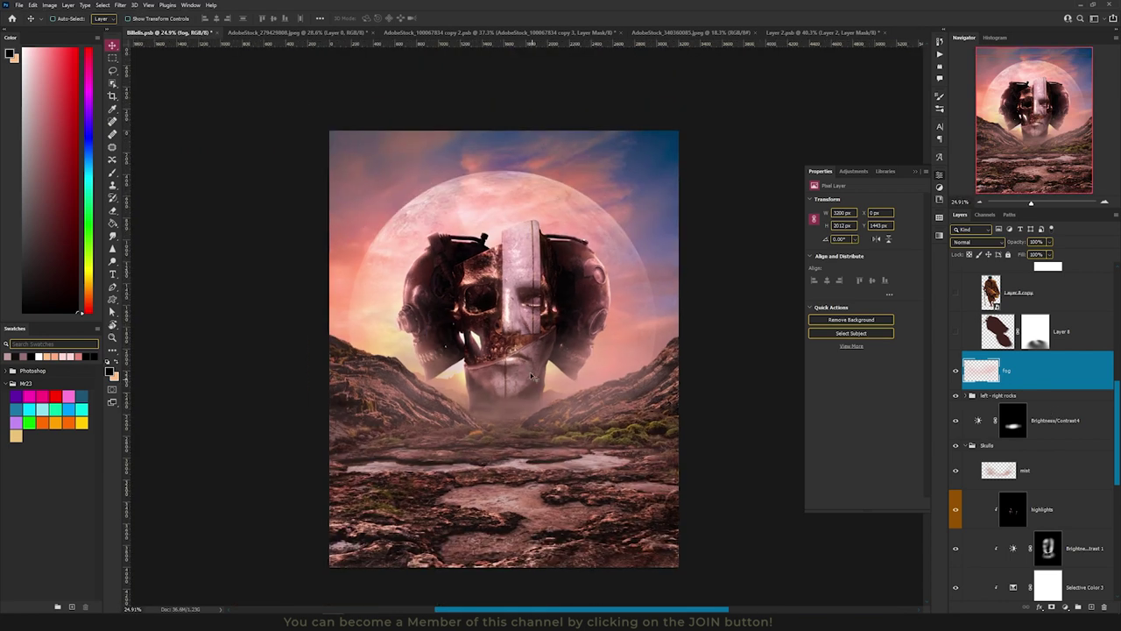
scroll(529, 372, up, 3)
drag(568, 374, 514, 368)
scroll(515, 369, down, 2)
scroll(517, 369, down, 2)
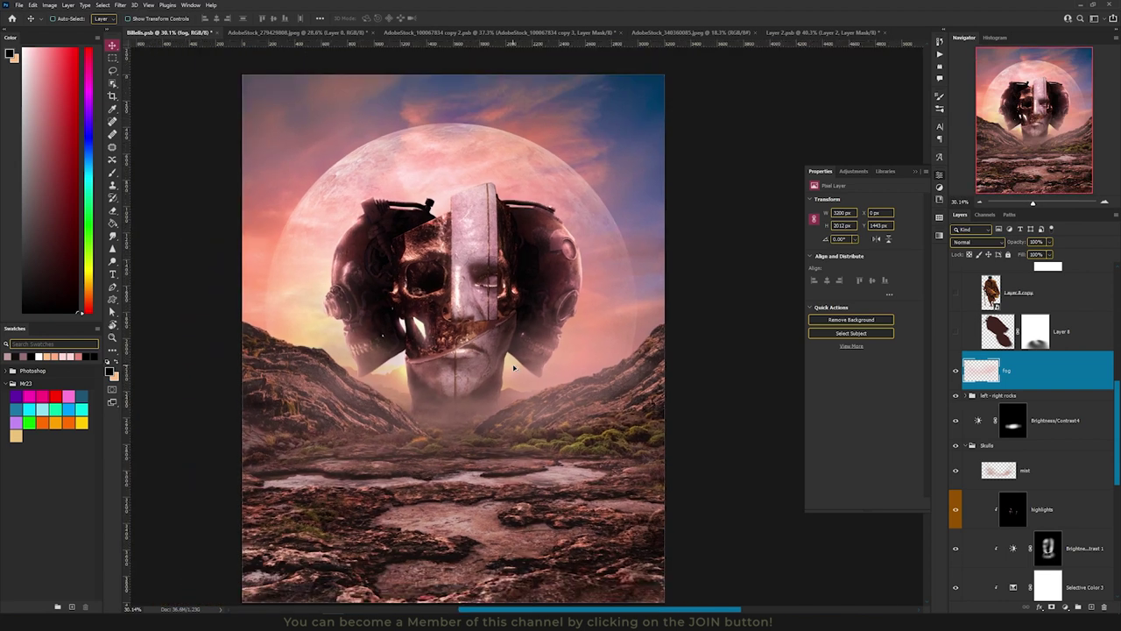
- Switch to the monk photo and select the monk with his walking stick using the Object Selection Tool
key(ctrl+Tab)
scroll(541, 263, up, 2)
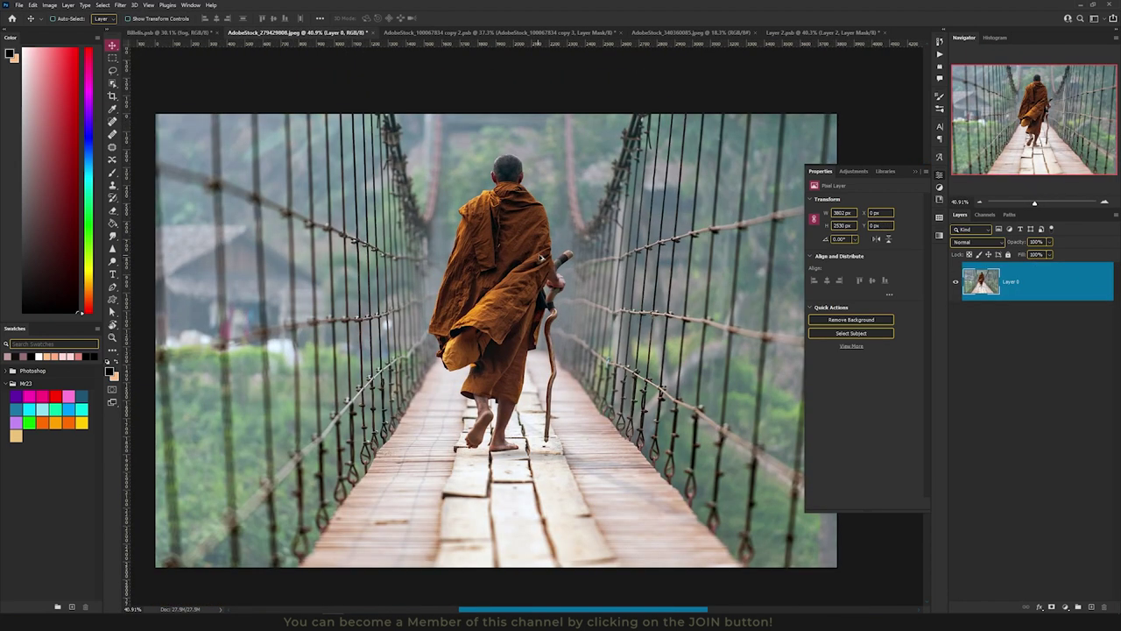
key(w)
right_click(112, 86)
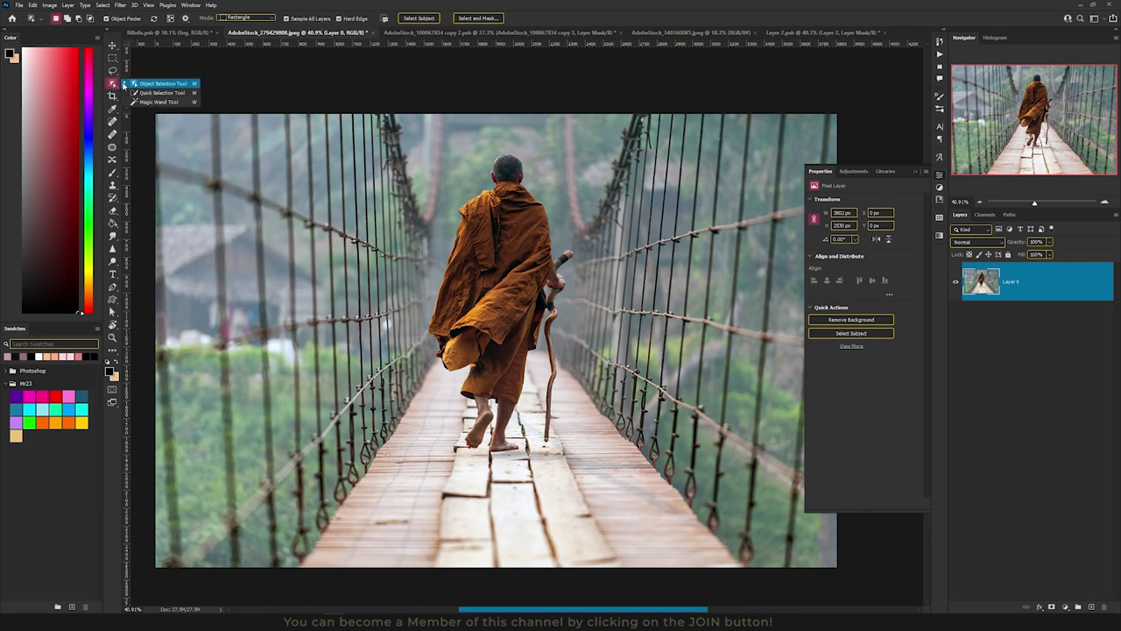
click(140, 84)
mouse_move(405, 140)
mouse_down()
mouse_move(580, 401)
mouse_move(582, 476)
mouse_up()
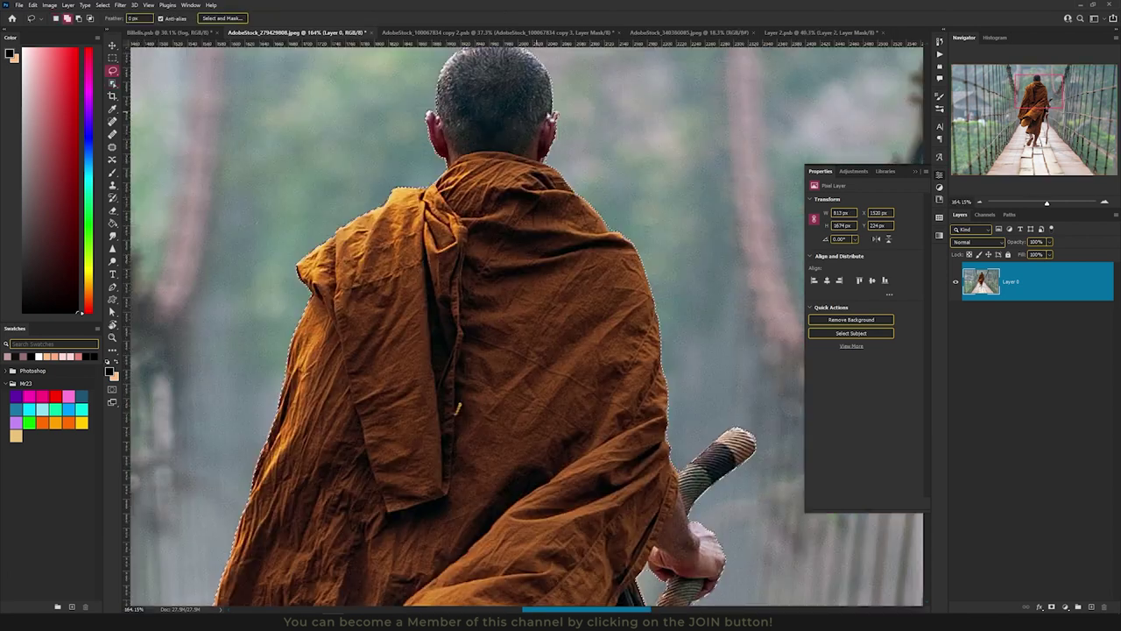
- Mask out the photo's background and bring the cutout monk into the skull composite, standing on the ground below the head
click(1051, 606)
scroll(567, 288, down, 9)
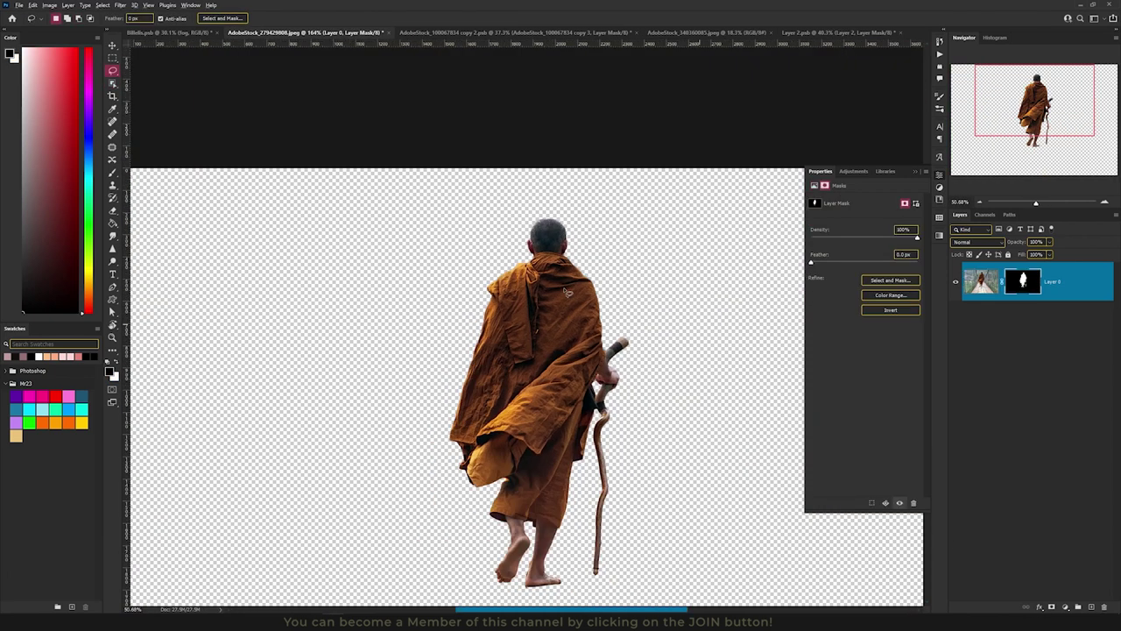
key(v)
drag(565, 287, 186, 77)
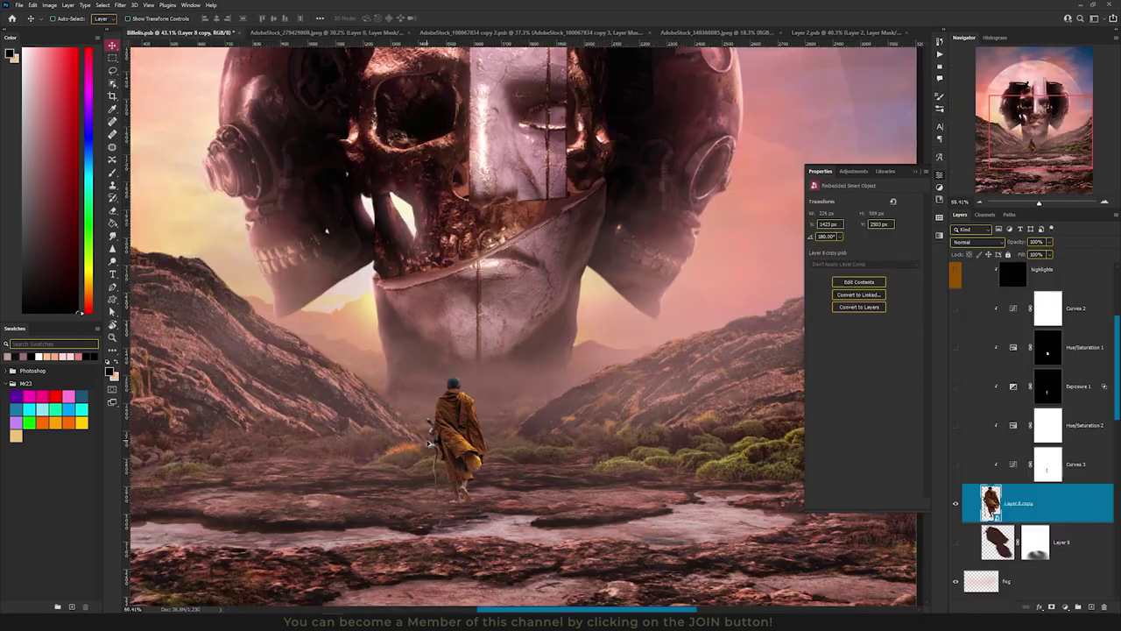
scroll(430, 438, up, 5)
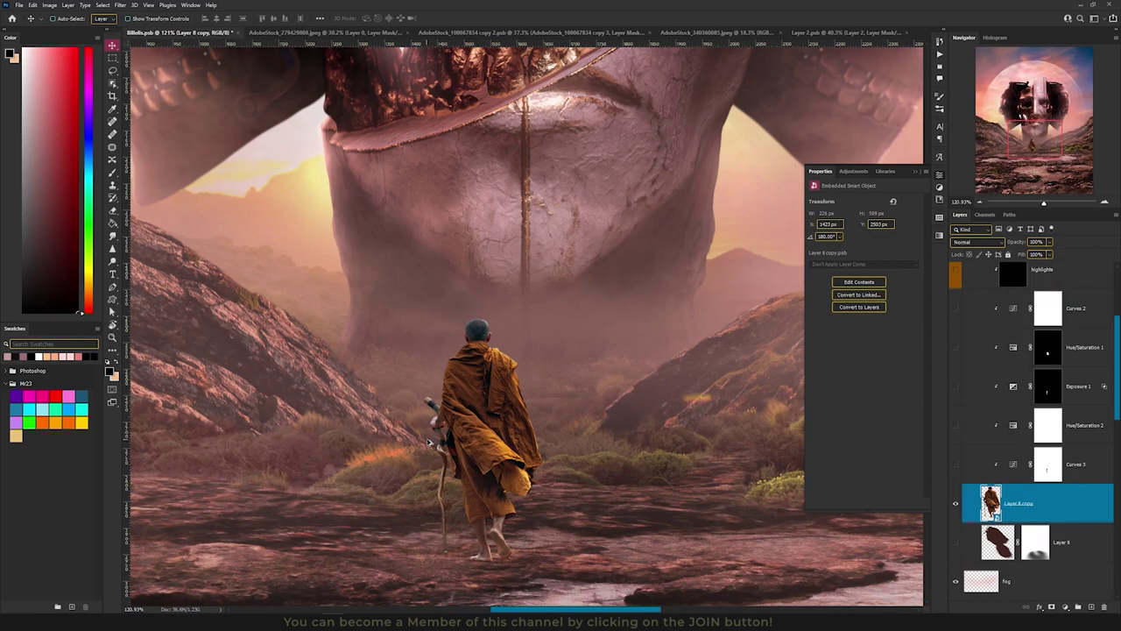
scroll(430, 437, down, 3)
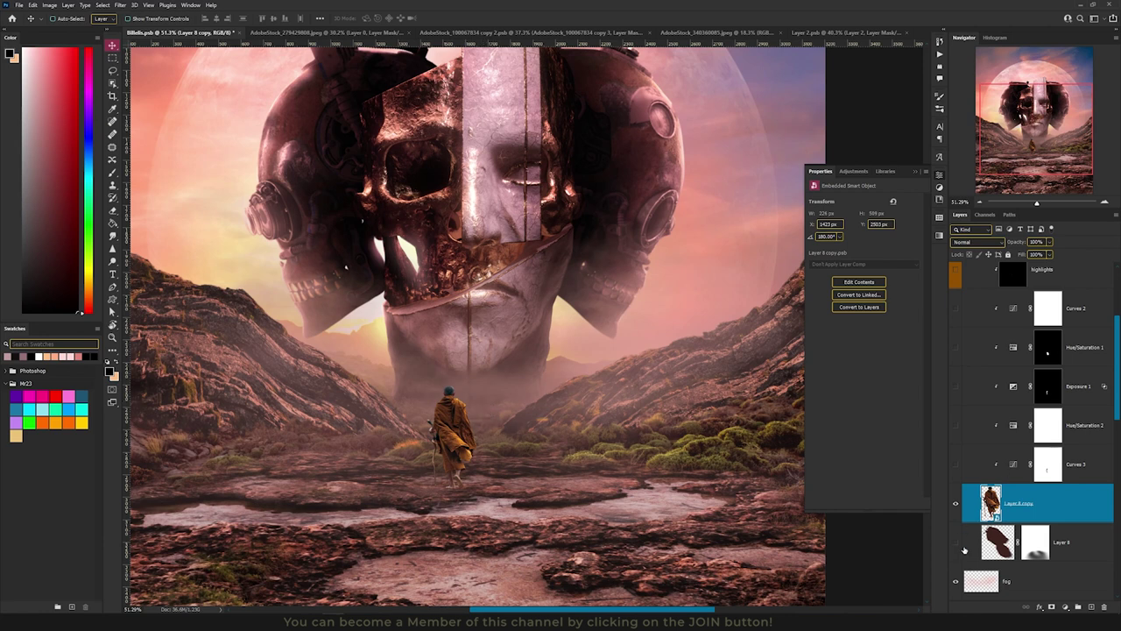
- Toggle the existing monk shadow on Layer 8 on and off to preview it against the monk layer
click(956, 542)
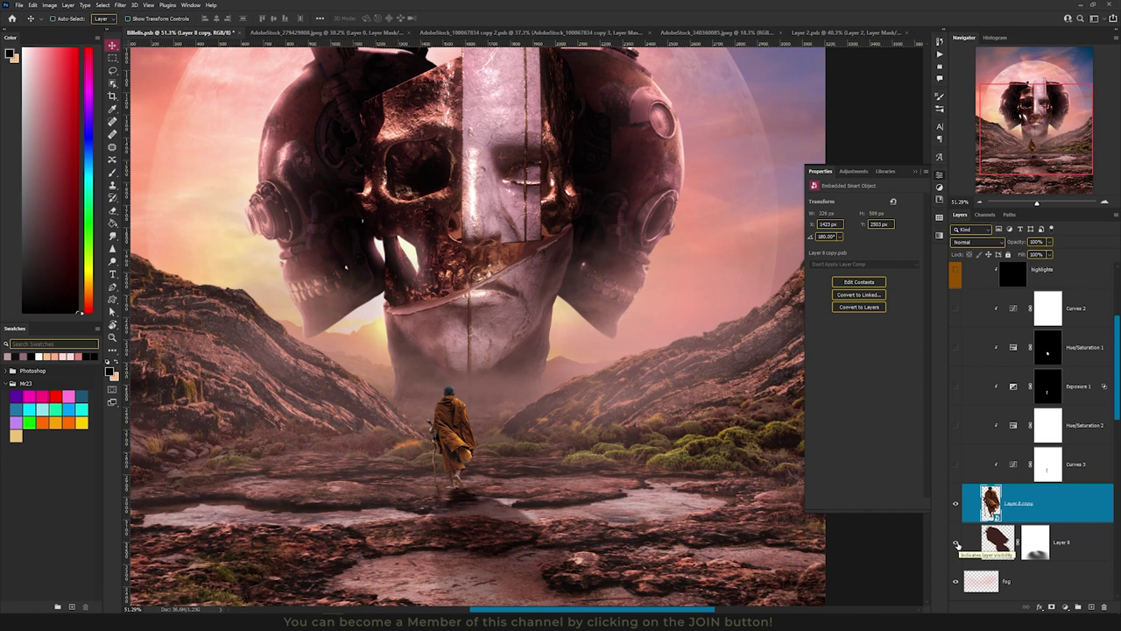
click(957, 544)
click(999, 545)
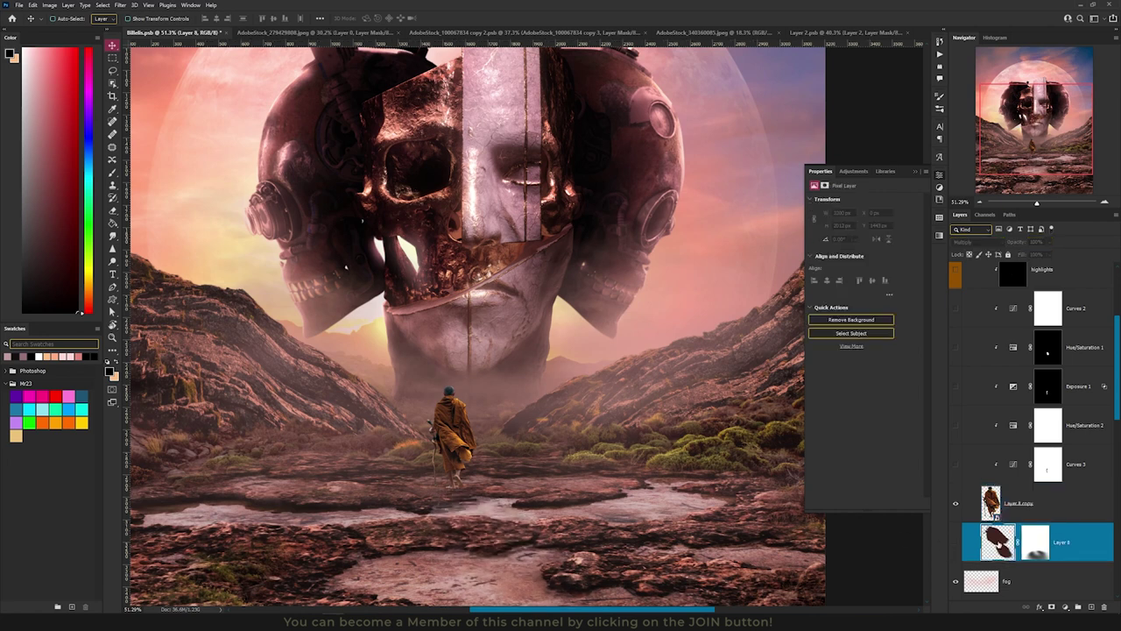
click(1071, 506)
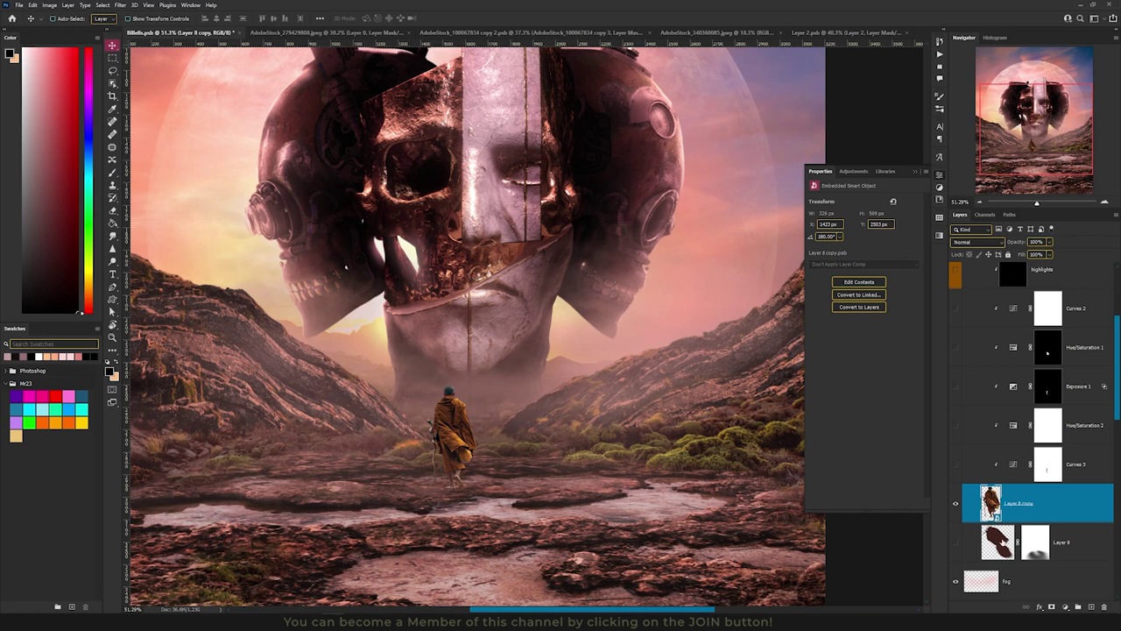
key(alt+bracketleft)
key(alt+bracketright)
- Add a new layer named "shadow" between Layer 8 and the monk, with its blend mode set to Multiply
click(1103, 543)
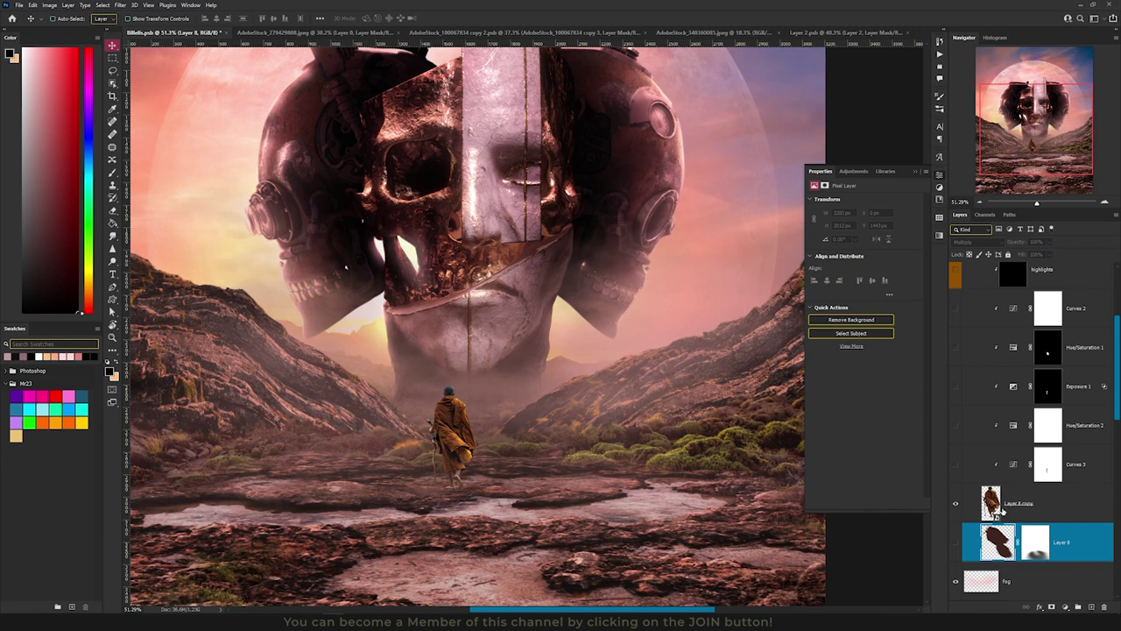
click(1090, 606)
double_click(1023, 542)
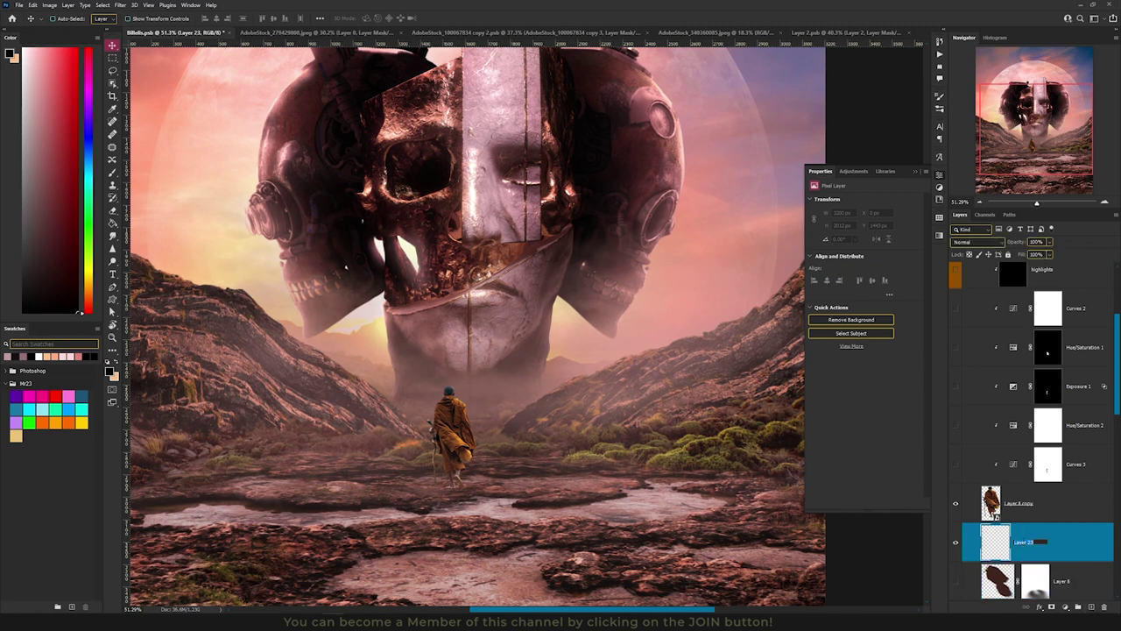
text(shadow)
key(Return)
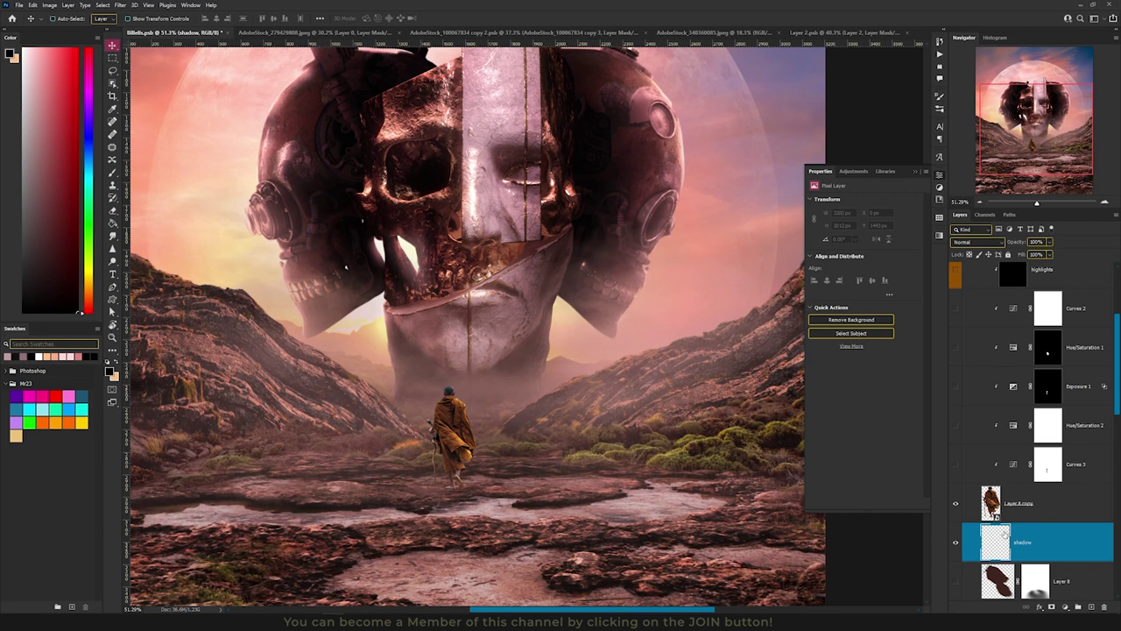
click(974, 242)
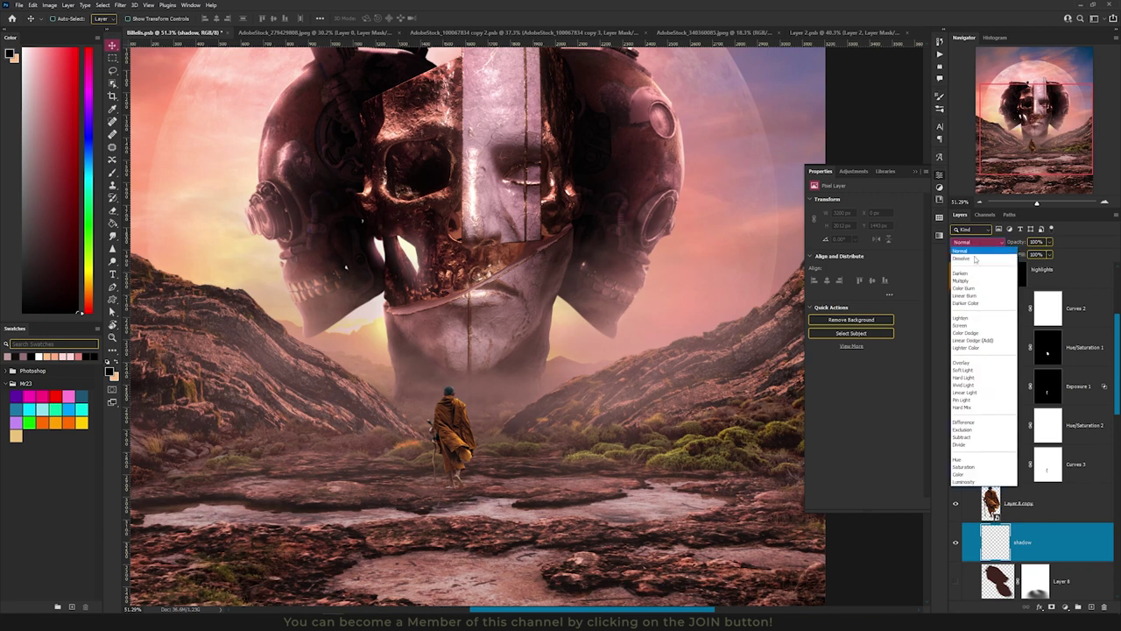
click(973, 280)
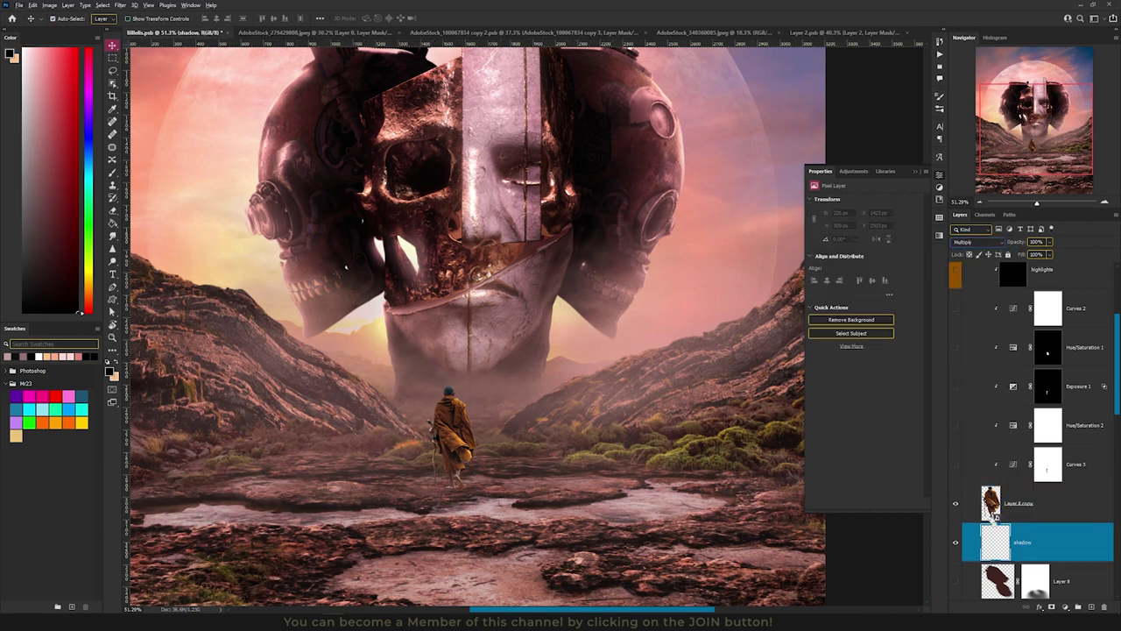
- Load the monk's outline as a selection, fill it on the shadow layer with a dark colour sampled from the ground, and deselect
ctrl+click(990, 503)
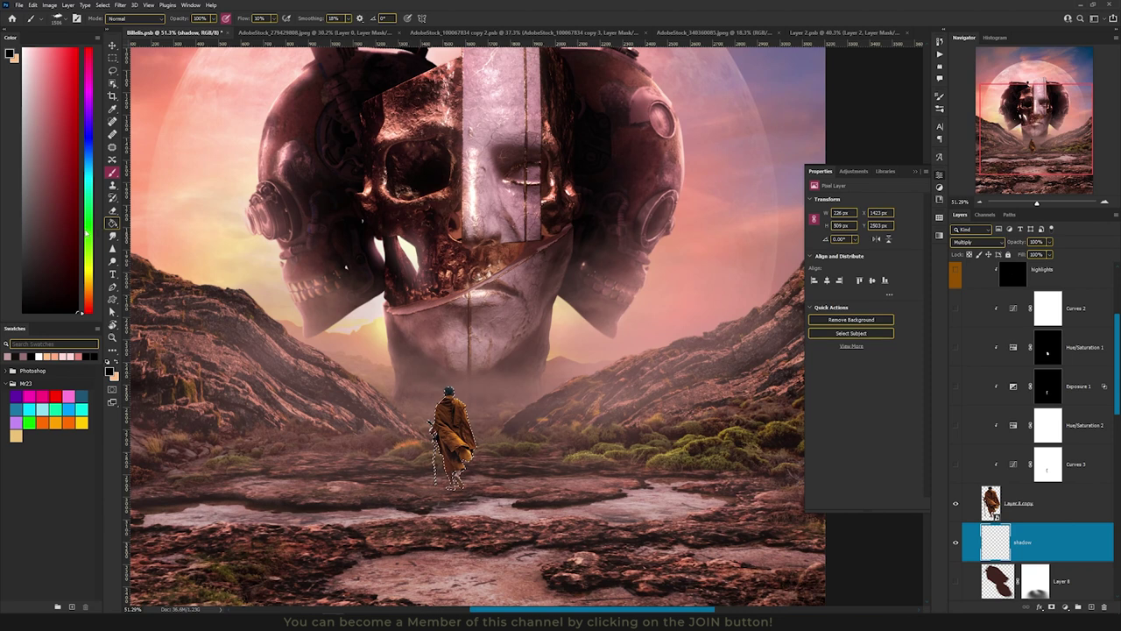
drag(113, 223, 160, 233)
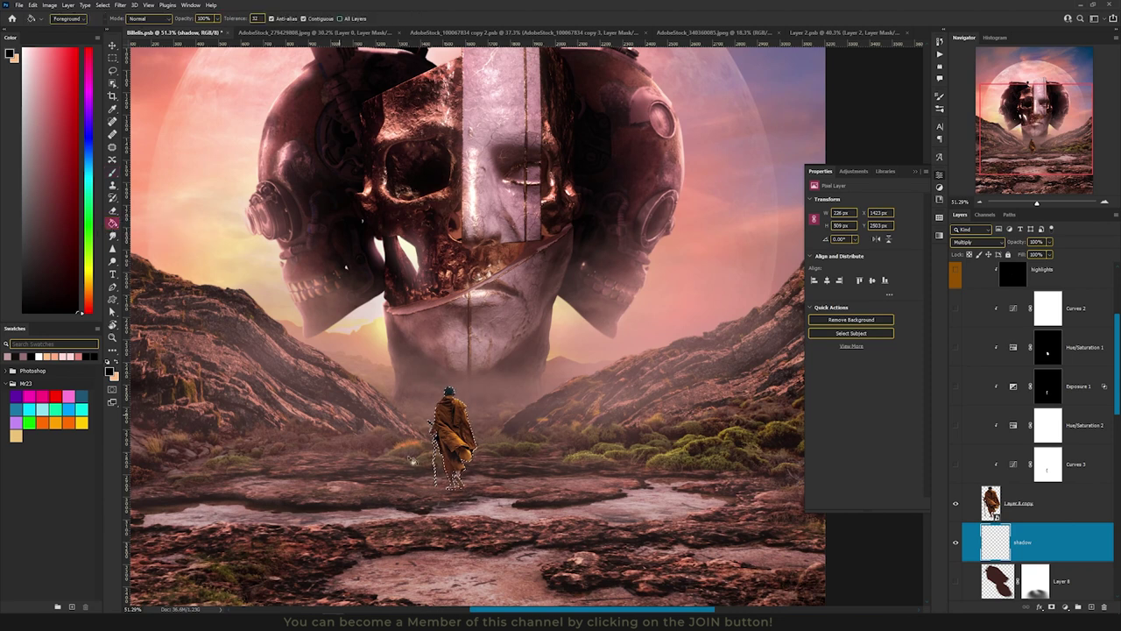
alt+click(423, 490)
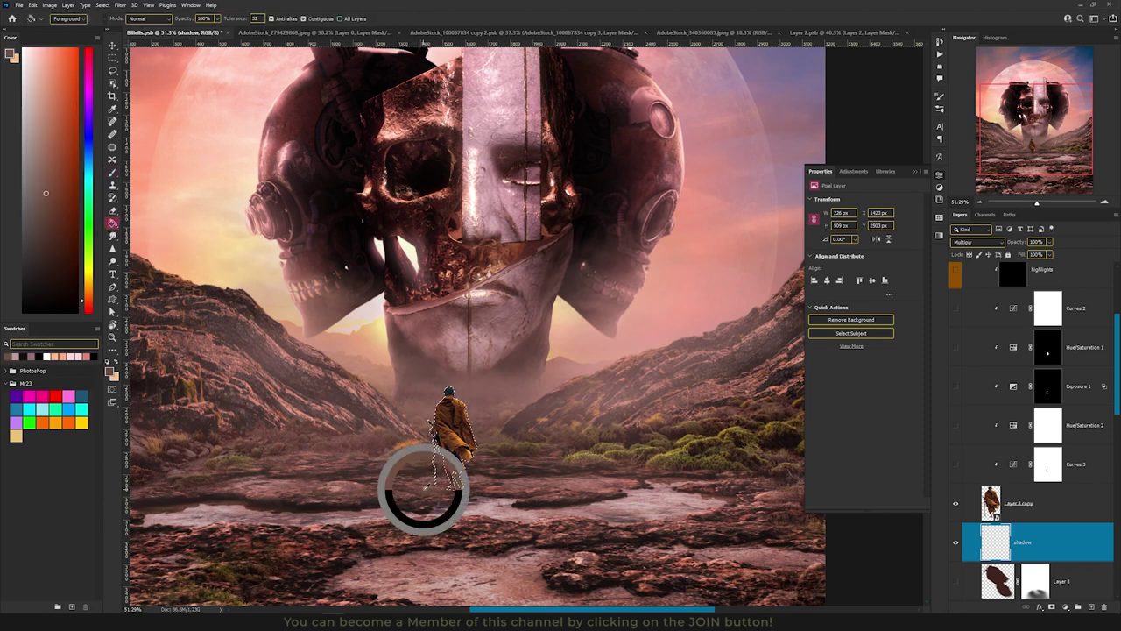
drag(425, 492, 422, 497)
click(453, 431)
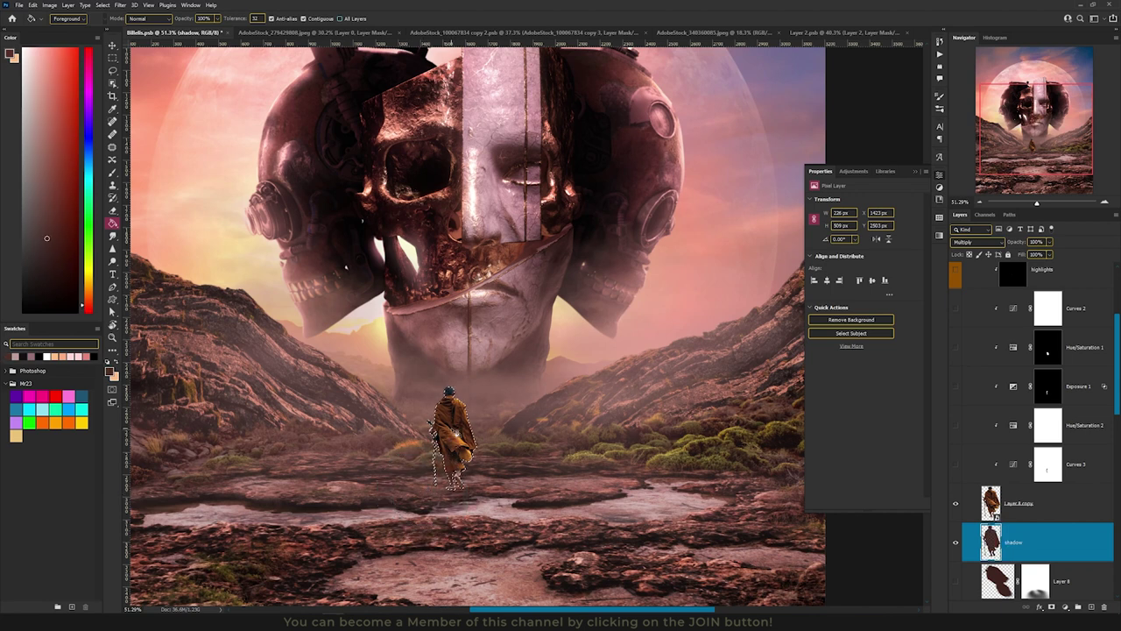
key(ctrl+d)
key(v)
drag(457, 432, 408, 438)
key(ctrl+z)
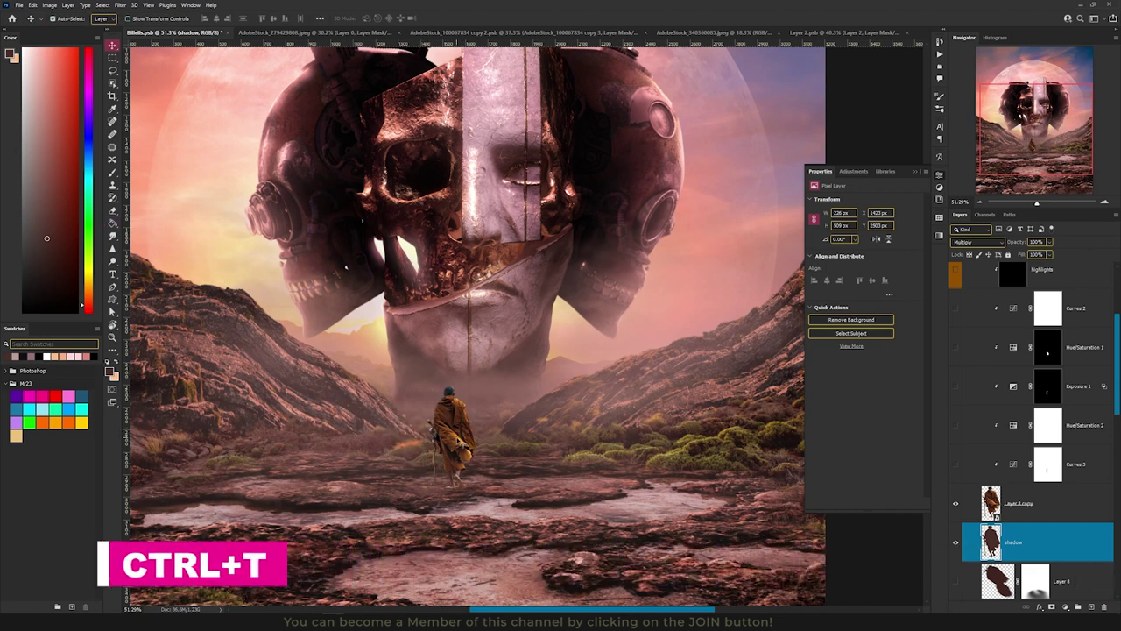
- Free-transform the shadow, flipping it vertically and moving it down below the monk's feet
key(ctrl+t)
right_click(458, 251)
click(478, 431)
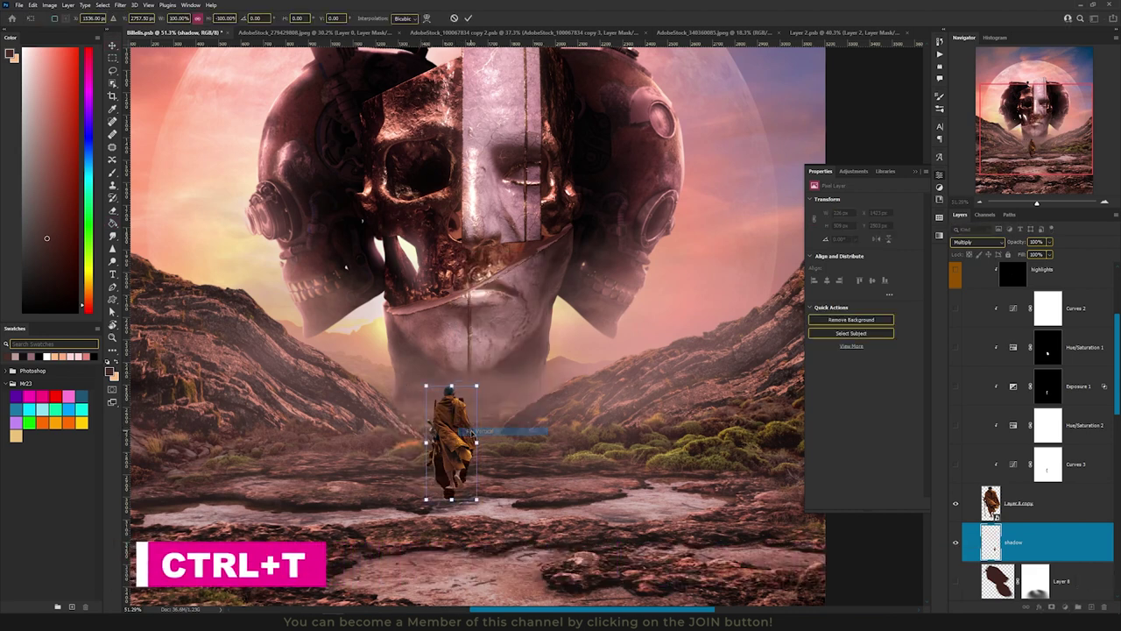
drag(461, 414, 461, 506)
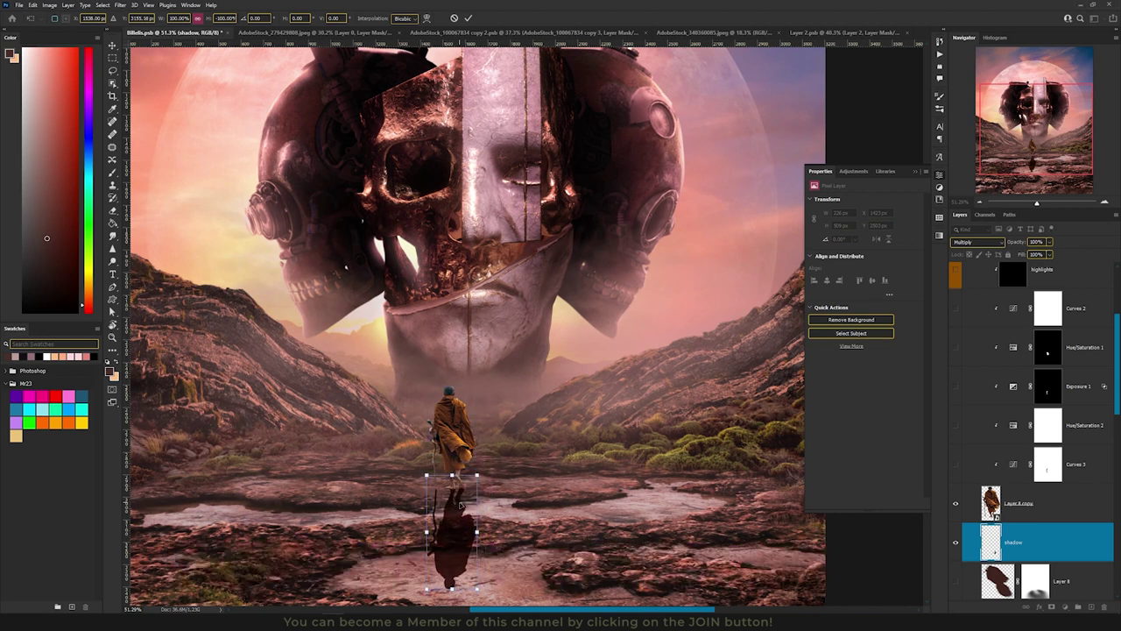
- Distort the shadow's corners so it starts narrow at the feet and stretches wide toward the lower right foreground, and apply the transform
scroll(462, 505, down, 3)
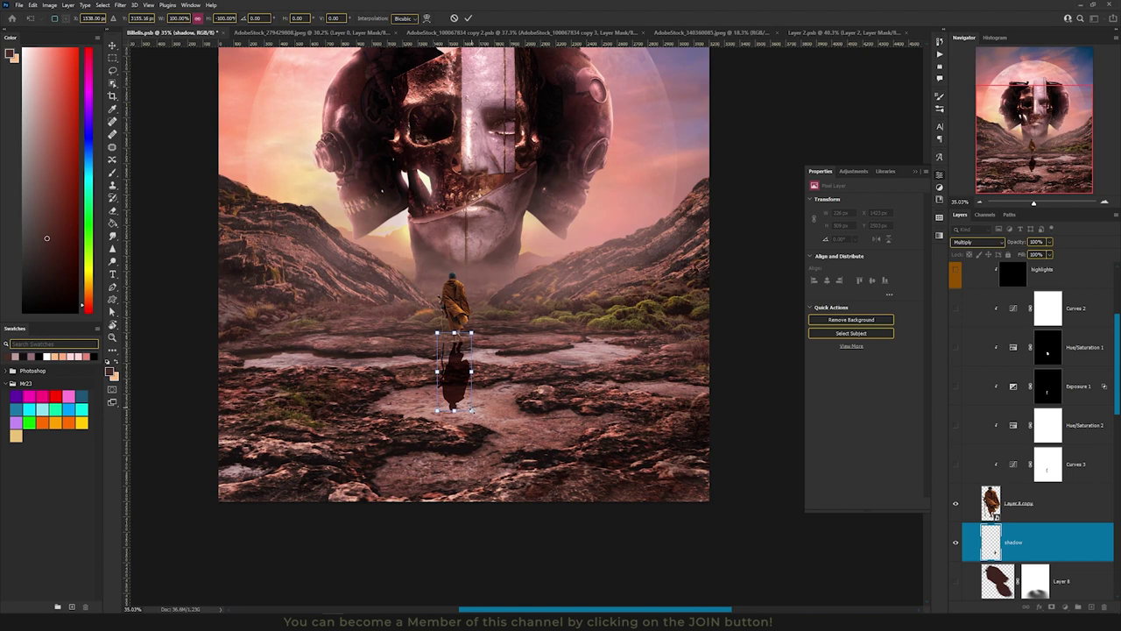
drag(472, 410, 583, 500)
drag(436, 410, 433, 496)
drag(474, 335, 470, 341)
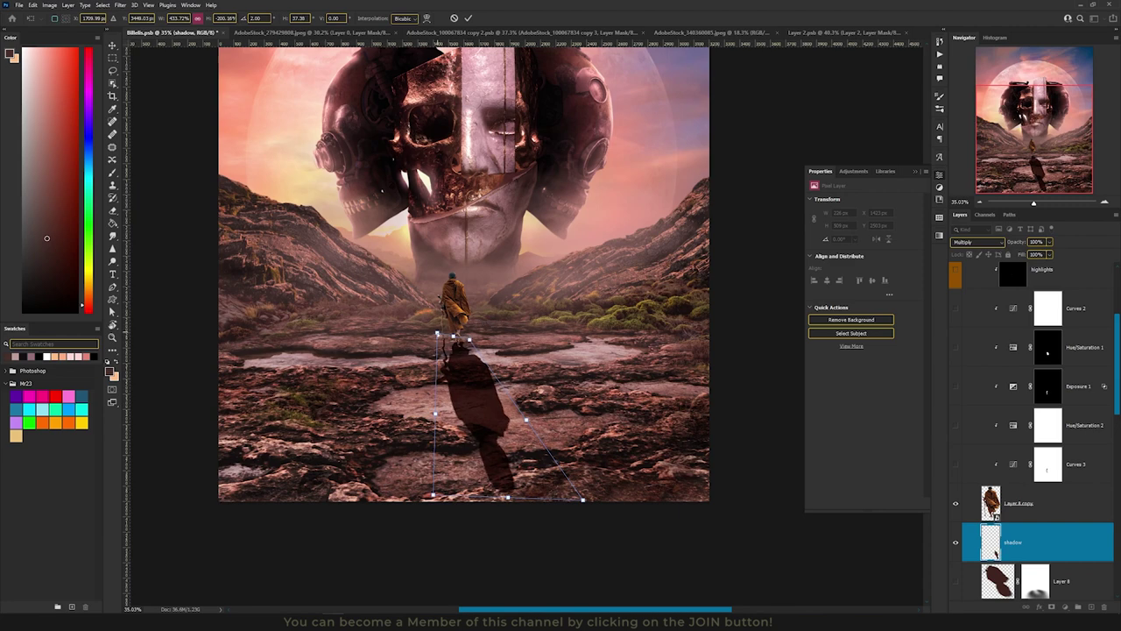
drag(439, 334, 438, 336)
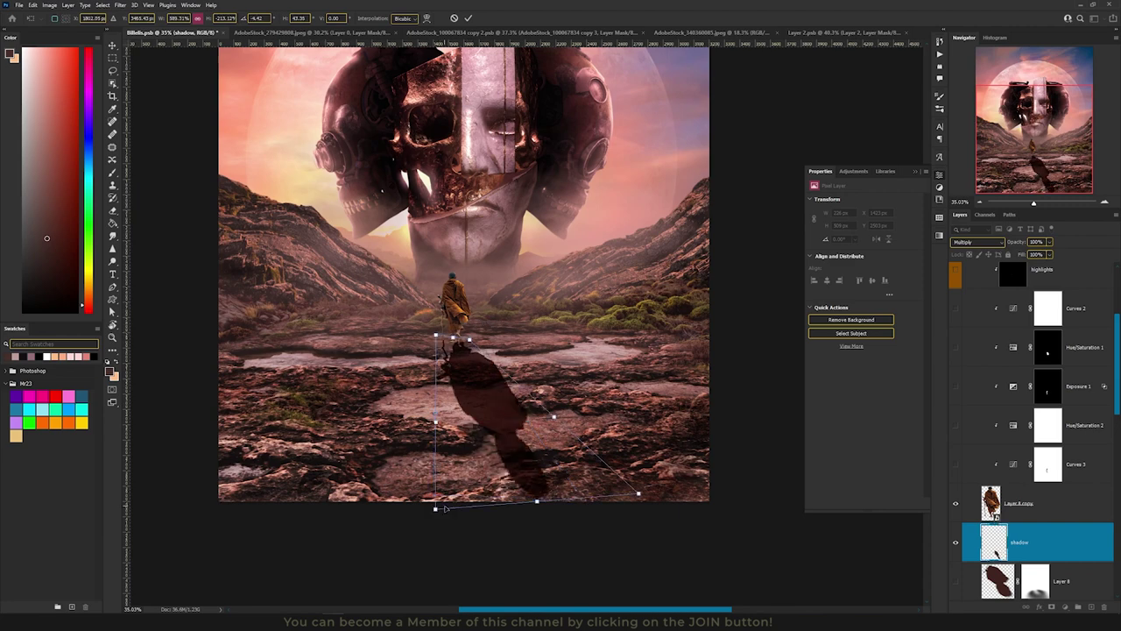
drag(436, 509, 423, 510)
key(Return)
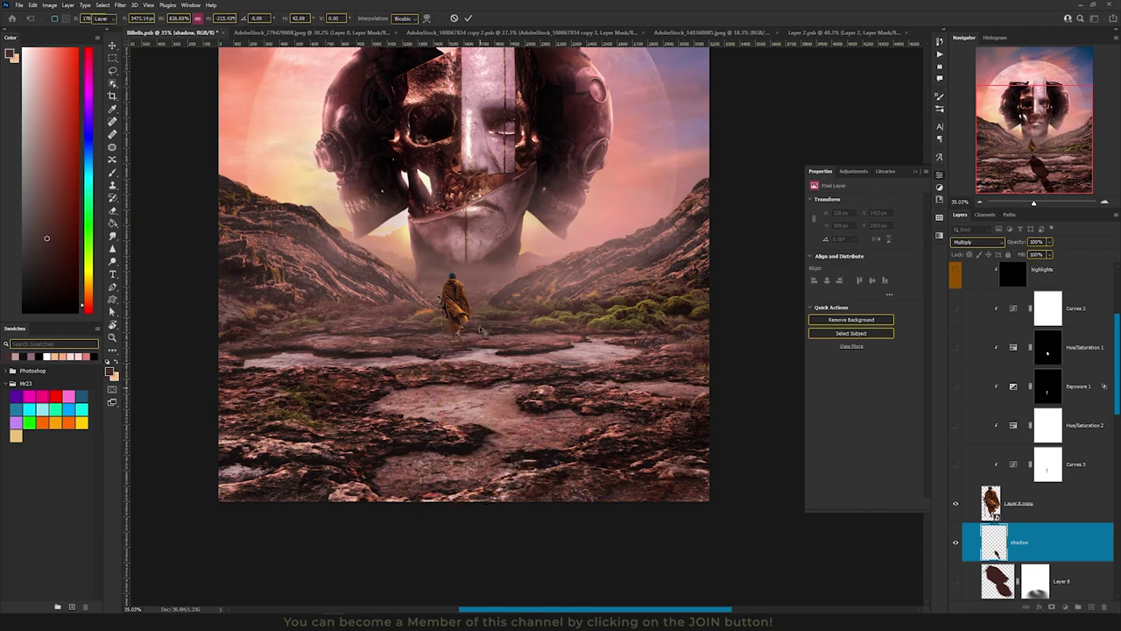
- Nudge the shadow slightly down so its feet sit just beneath the monk's feet
scroll(450, 327, up, 5)
scroll(451, 327, up, 15)
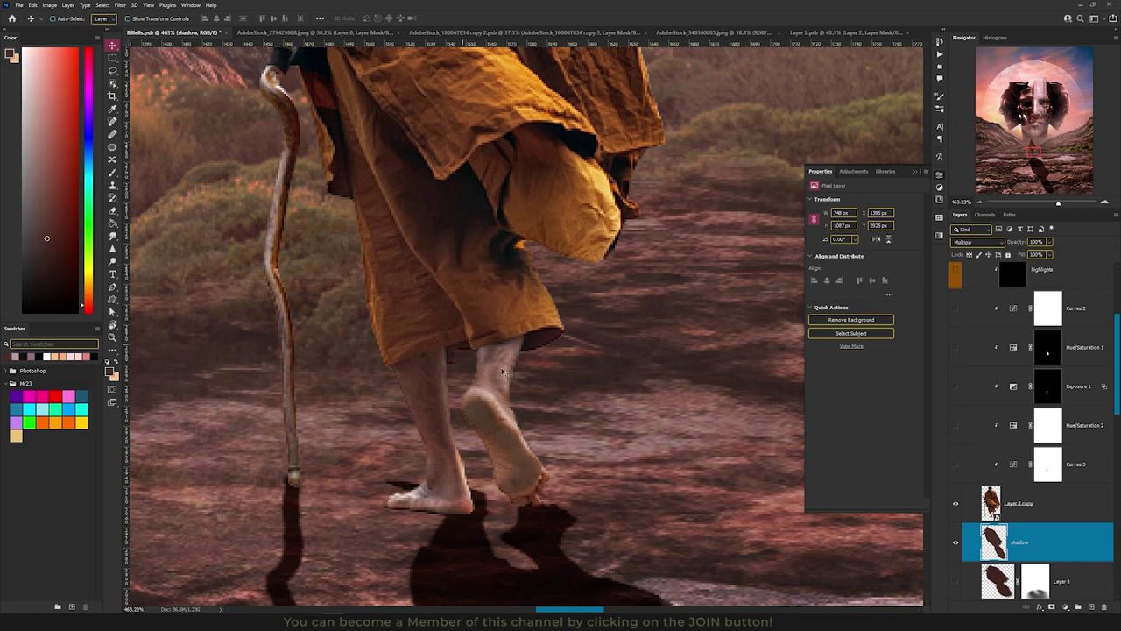
drag(522, 387, 534, 227)
drag(504, 359, 500, 393)
scroll(537, 391, down, 2)
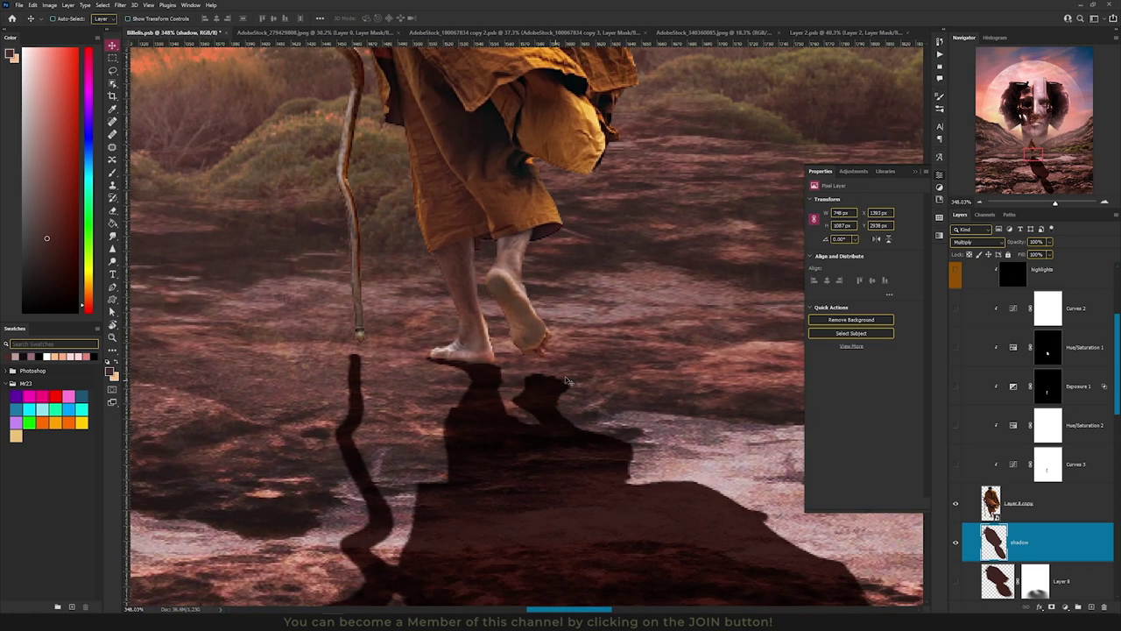
- Start Puppet Warp on the monk's shadow layer and display its mesh
scroll(520, 372, up, 3)
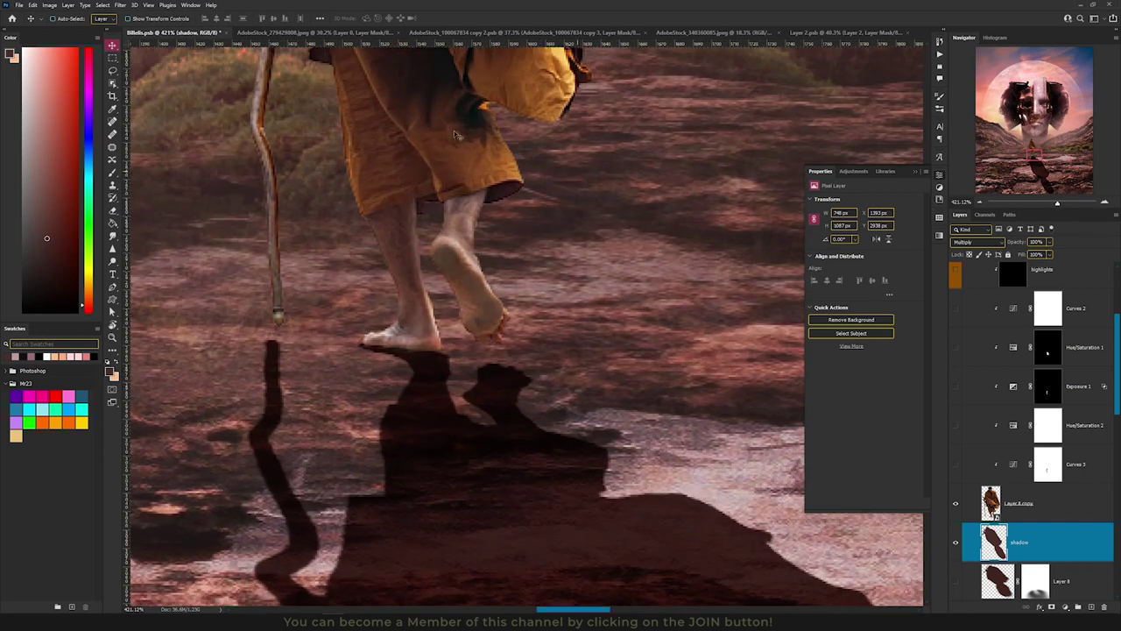
click(32, 6)
click(61, 181)
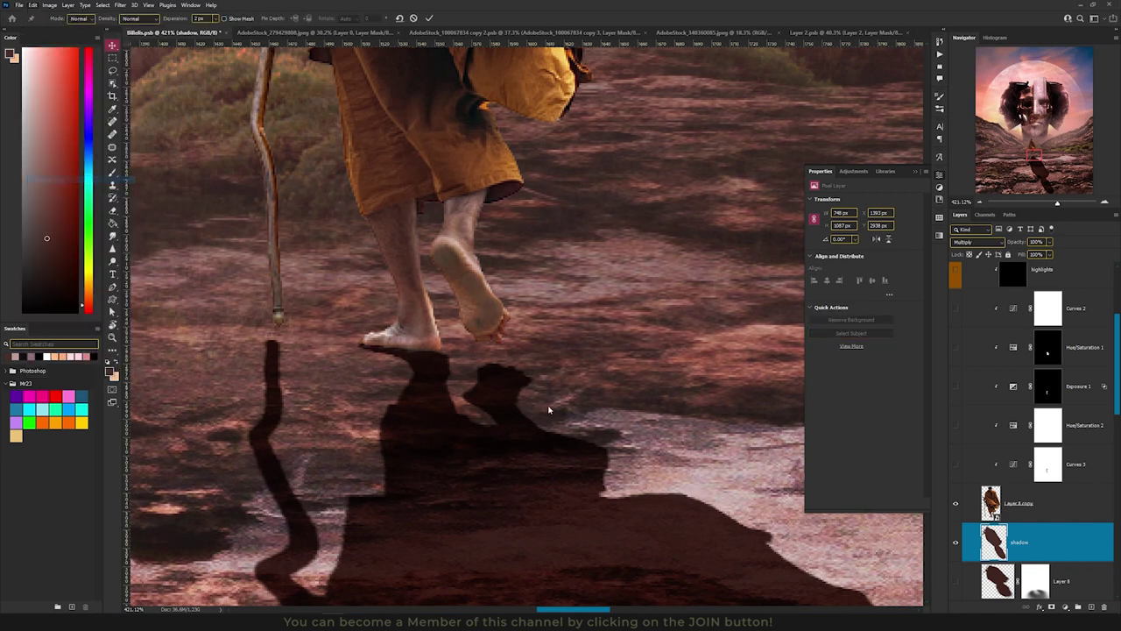
scroll(482, 370, down, 2)
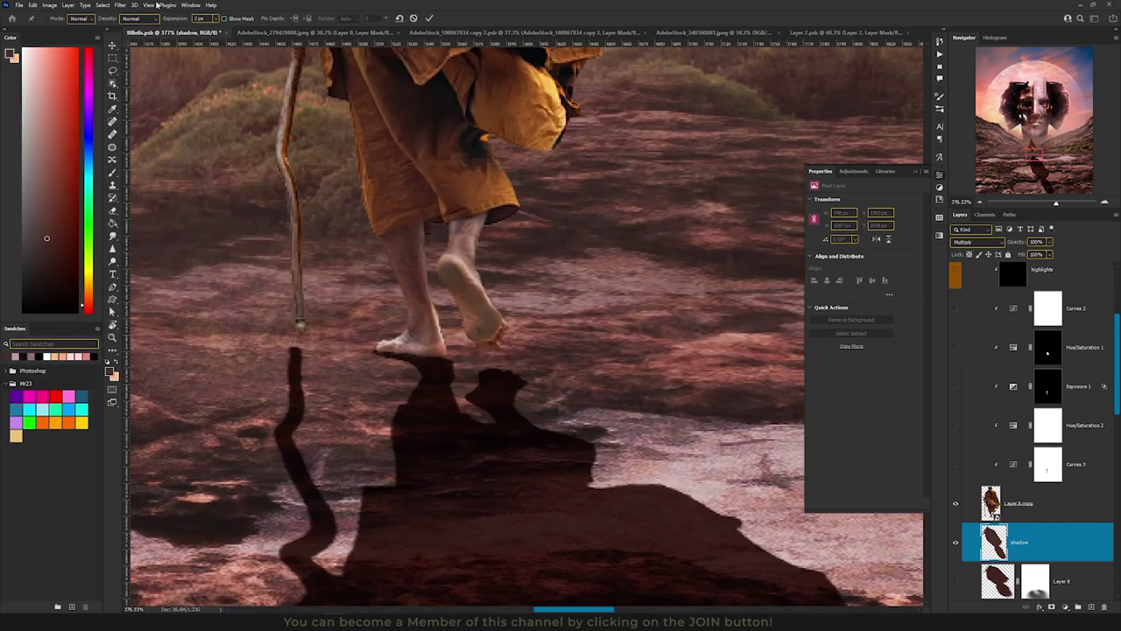
click(147, 5)
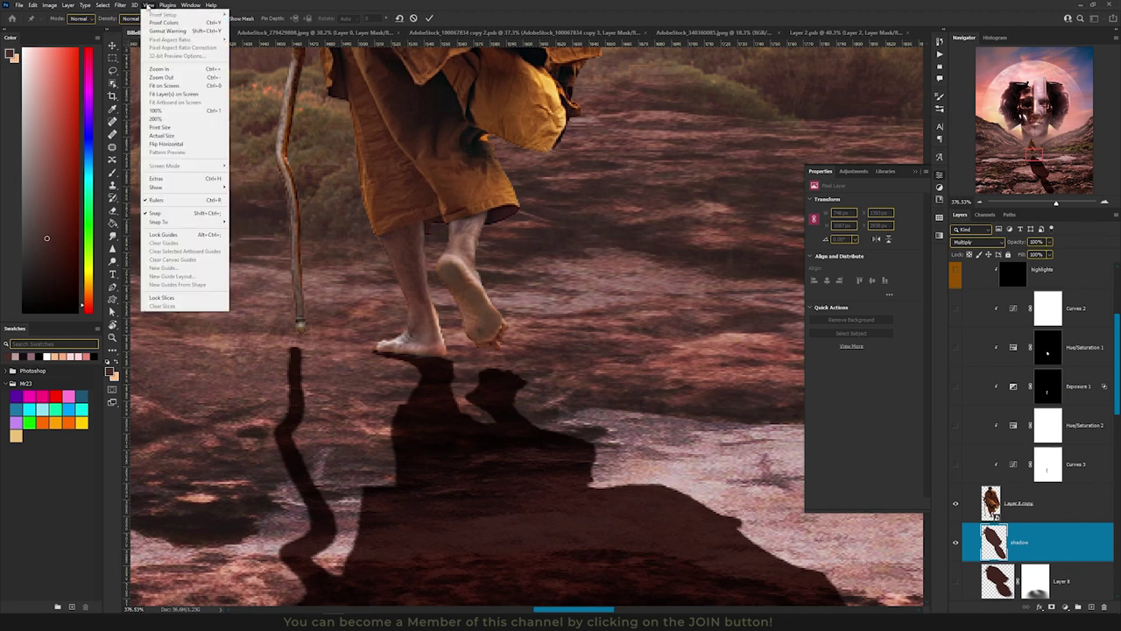
mouse_move(186, 190)
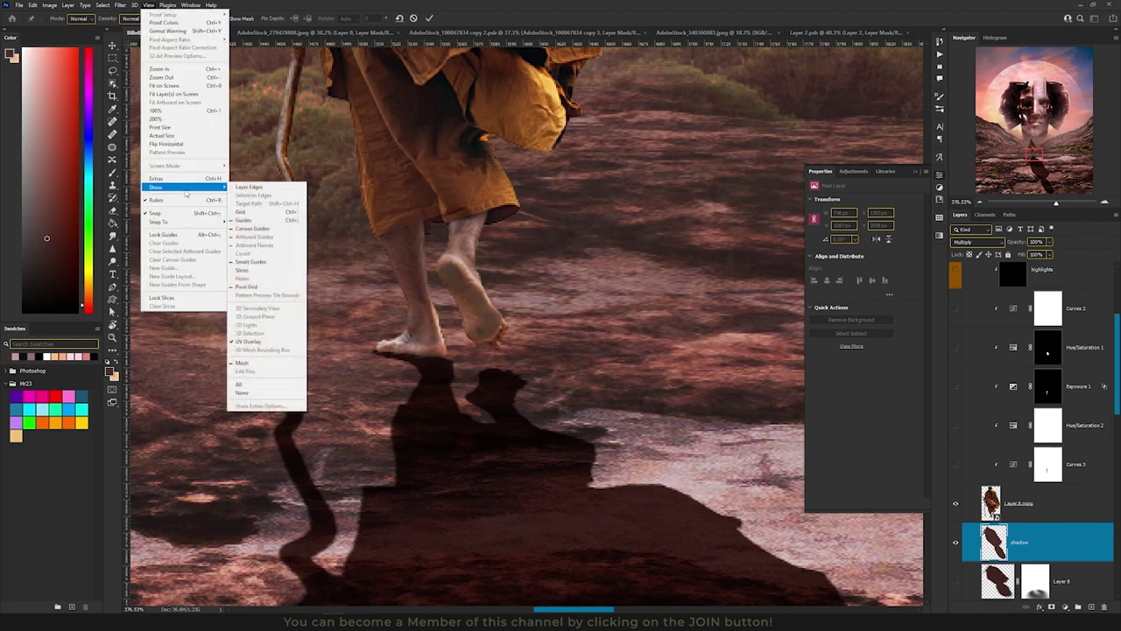
click(271, 362)
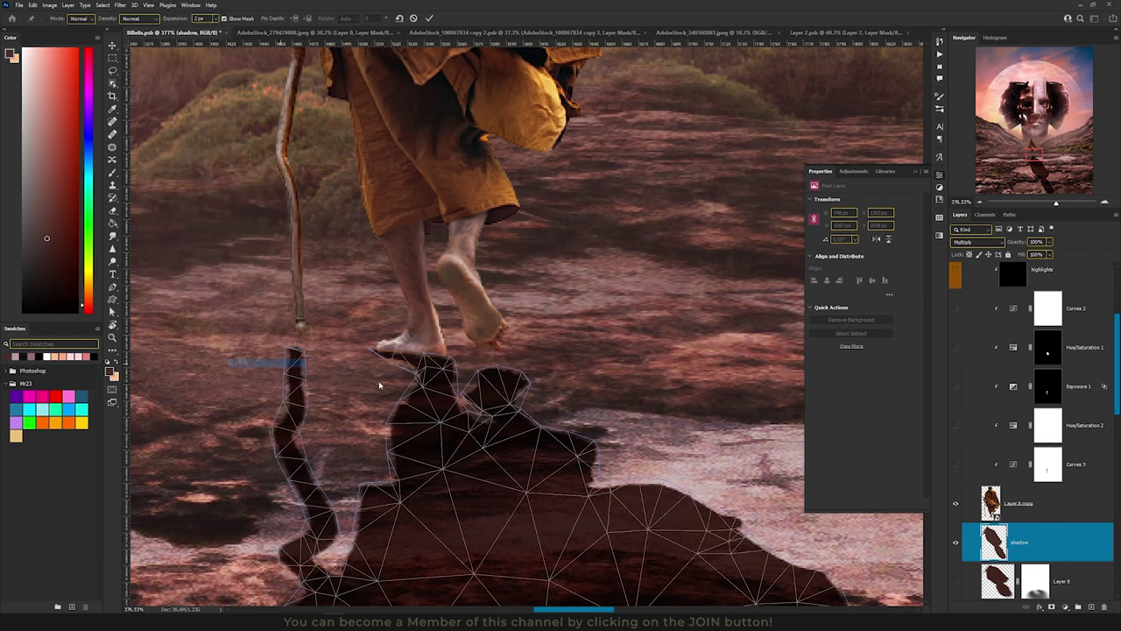
- Pin the shadow's front foot, two points along the staff, and several points across the robe to anchor the mesh
click(427, 364)
click(295, 367)
click(307, 492)
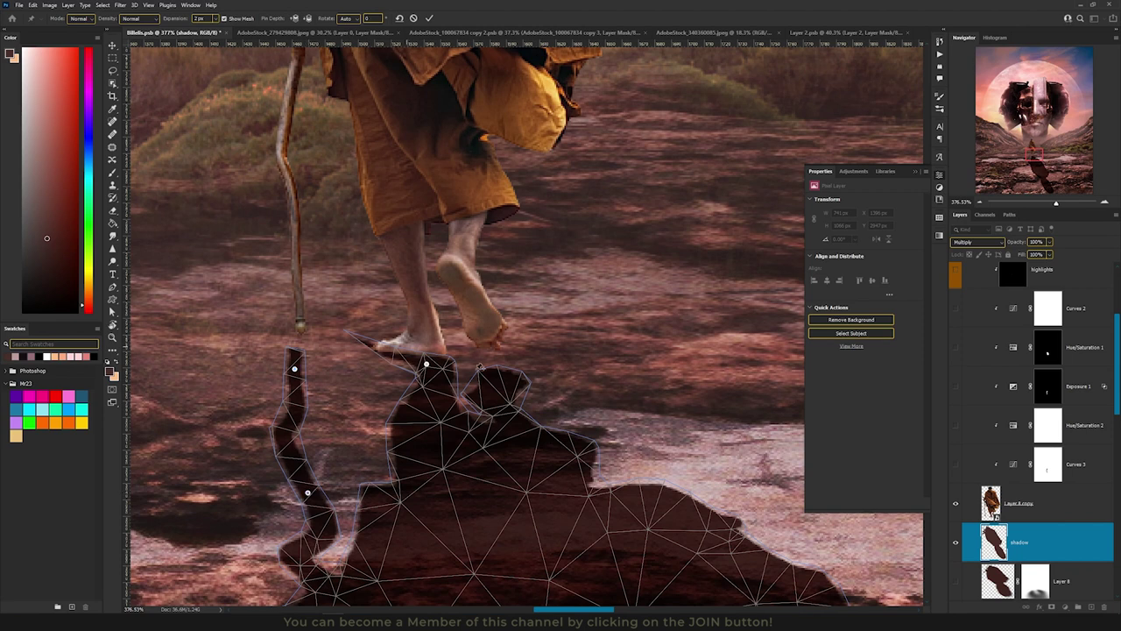
click(567, 481)
click(457, 483)
click(379, 580)
click(552, 576)
click(715, 535)
- Warp the shadow so its feet and staff tip meet the monk's feet and staff, and apply the warp
click(499, 377)
drag(499, 378, 496, 356)
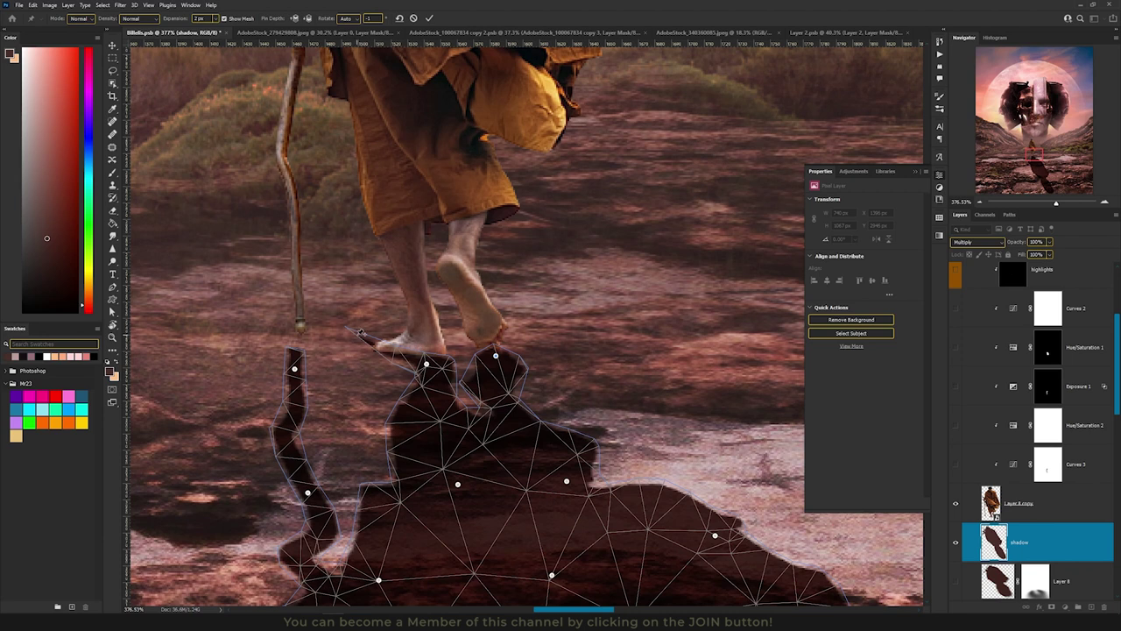
drag(366, 341, 441, 361)
drag(295, 369, 301, 355)
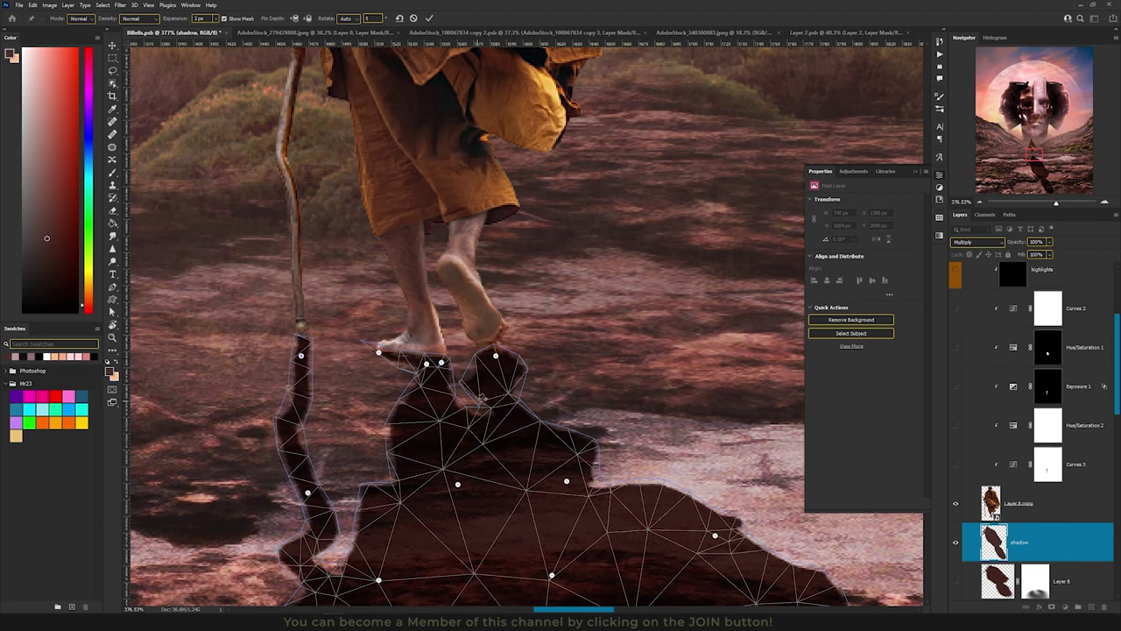
click(429, 18)
- Apply a Motion Blur to the shadow with the angle at -51° along its length and a slightly increased distance
key(ctrl+0)
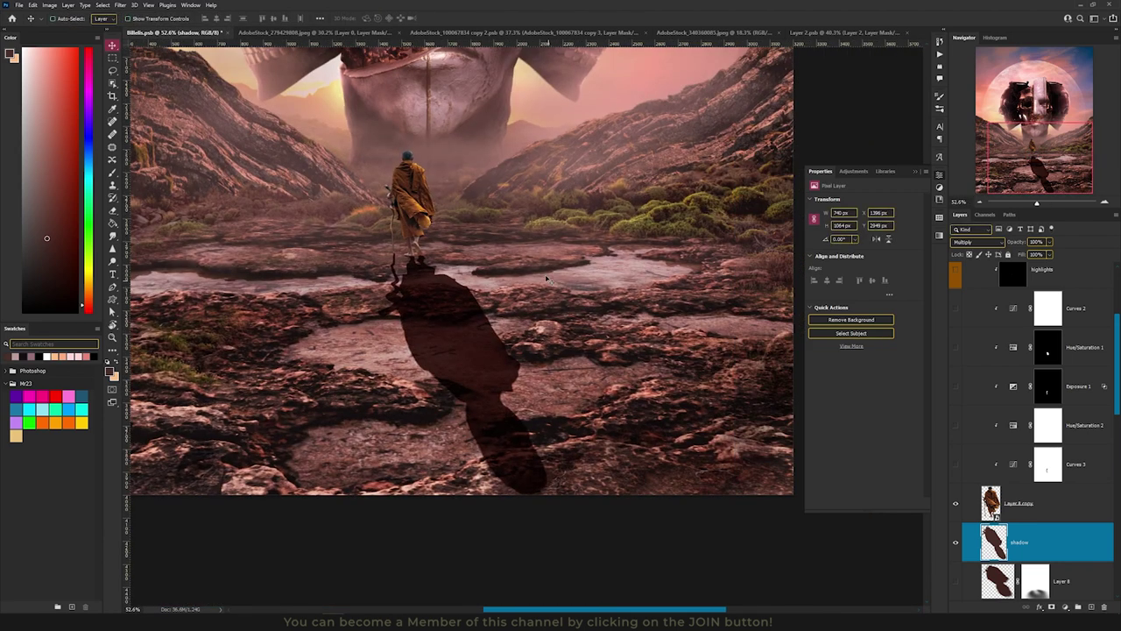
click(124, 7)
mouse_move(171, 117)
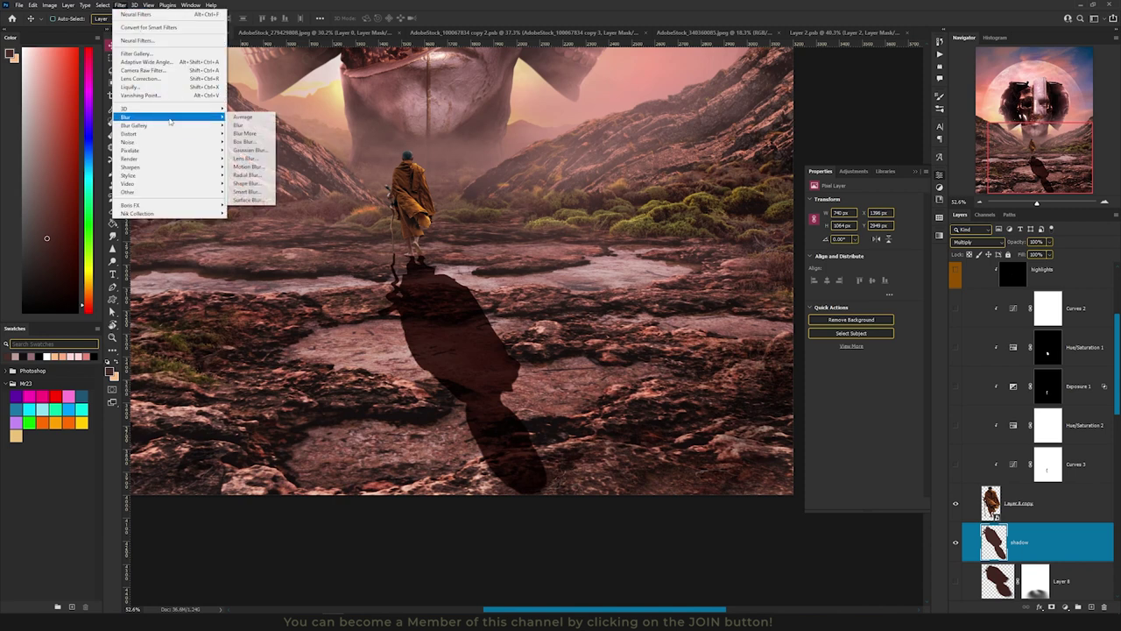
click(245, 171)
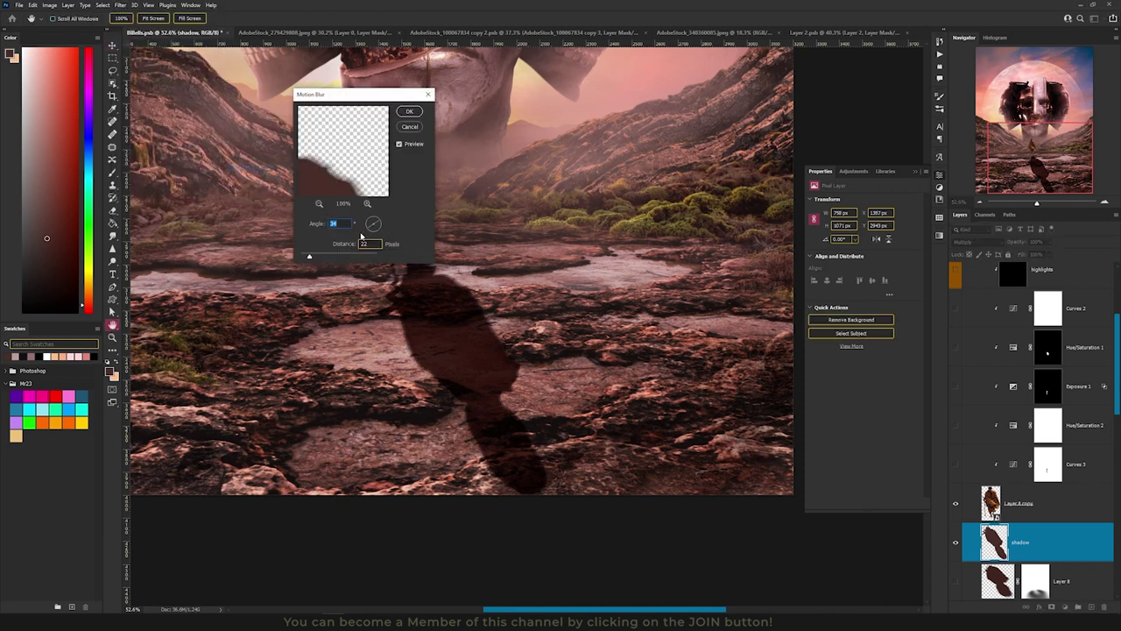
key(Down)
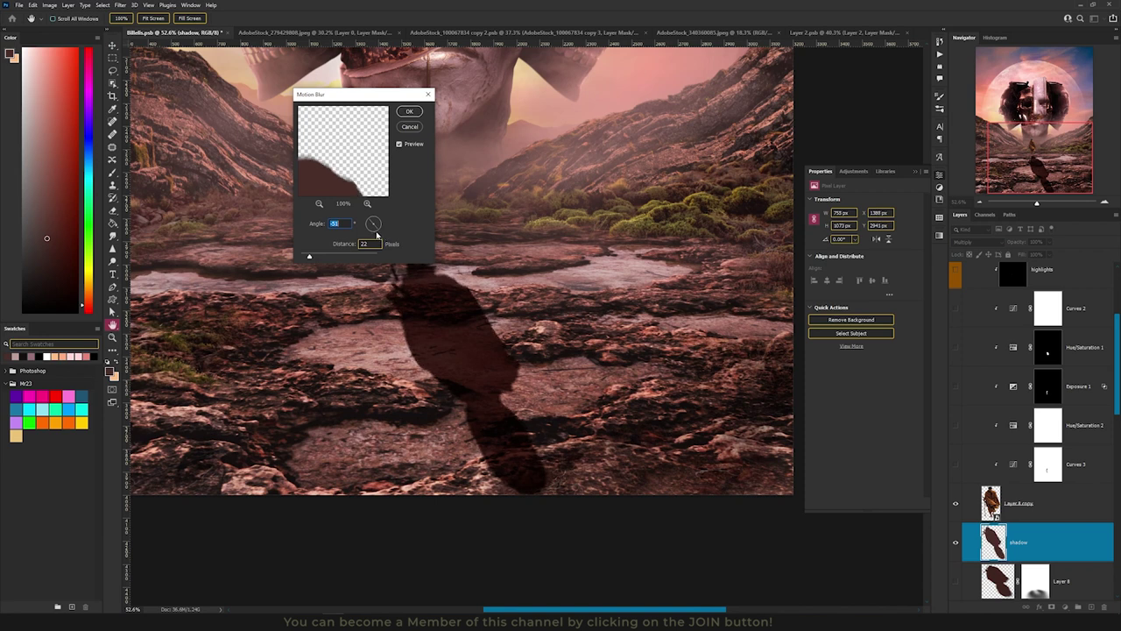
drag(315, 257, 318, 258)
click(410, 111)
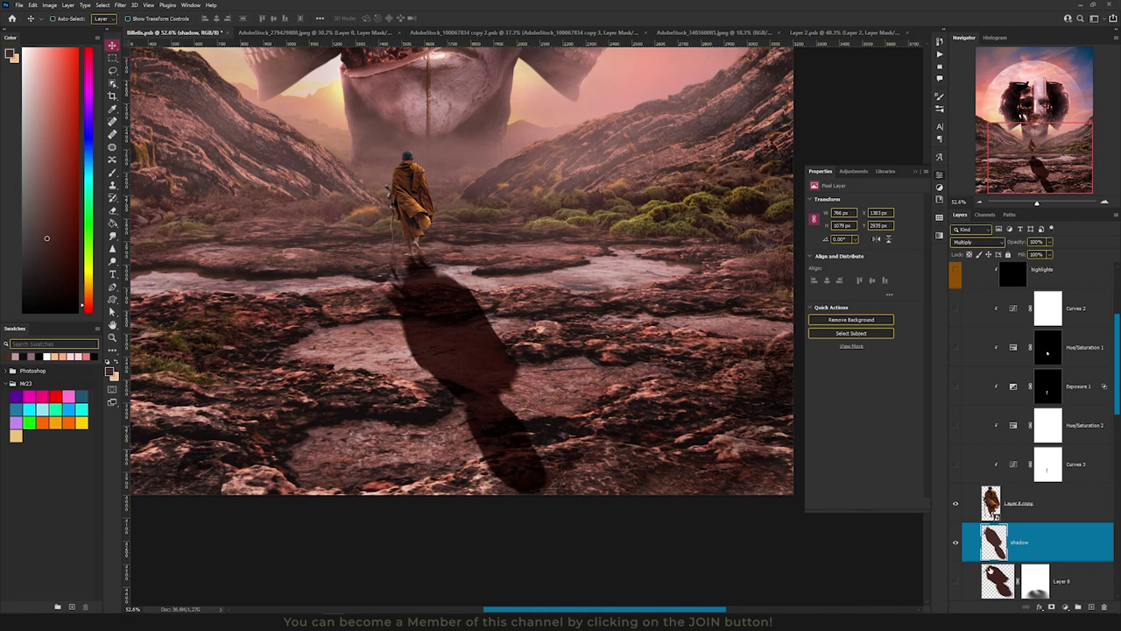
- Add a layer mask to the shadow layer and fade the shadow's far end with a large black brush at low flow
click(1053, 607)
key(b)
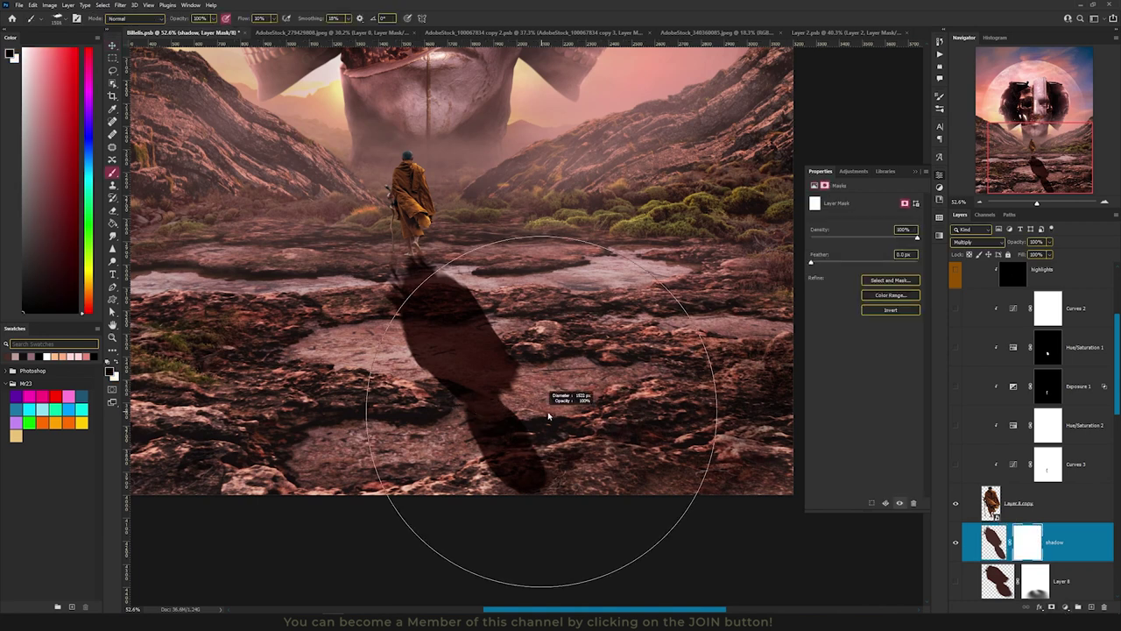
right_click(561, 395)
click(586, 261)
key(Return)
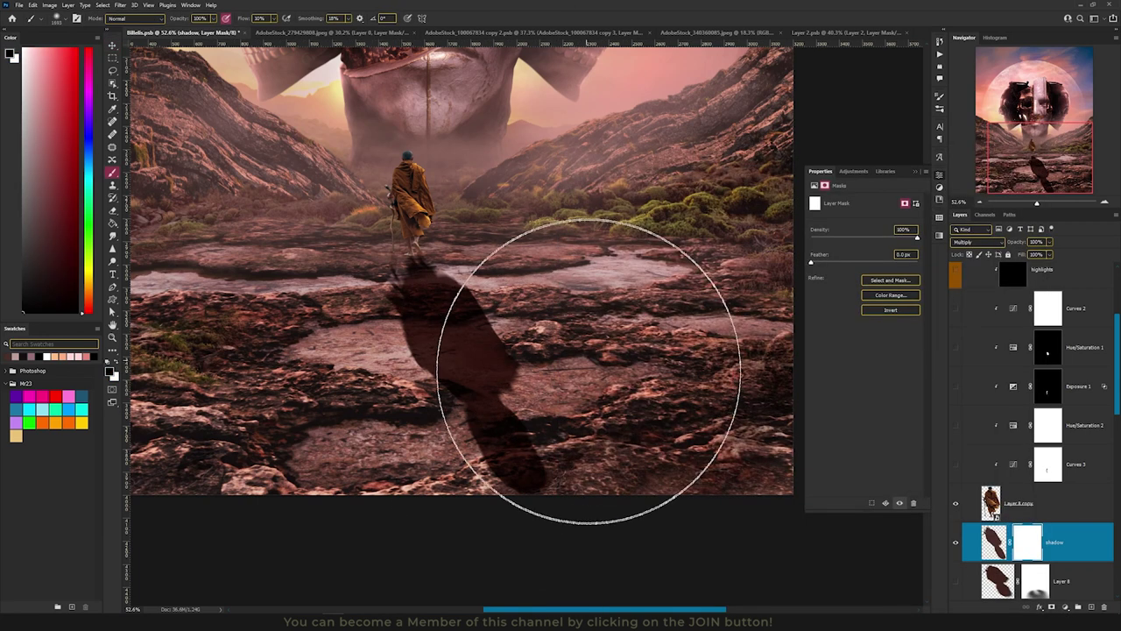
drag(551, 417, 484, 421)
mouse_move(552, 482)
mouse_down()
mouse_move(473, 401)
mouse_move(581, 310)
mouse_move(552, 521)
mouse_move(356, 430)
mouse_move(580, 412)
mouse_move(643, 393)
mouse_move(523, 286)
mouse_move(400, 351)
mouse_up()
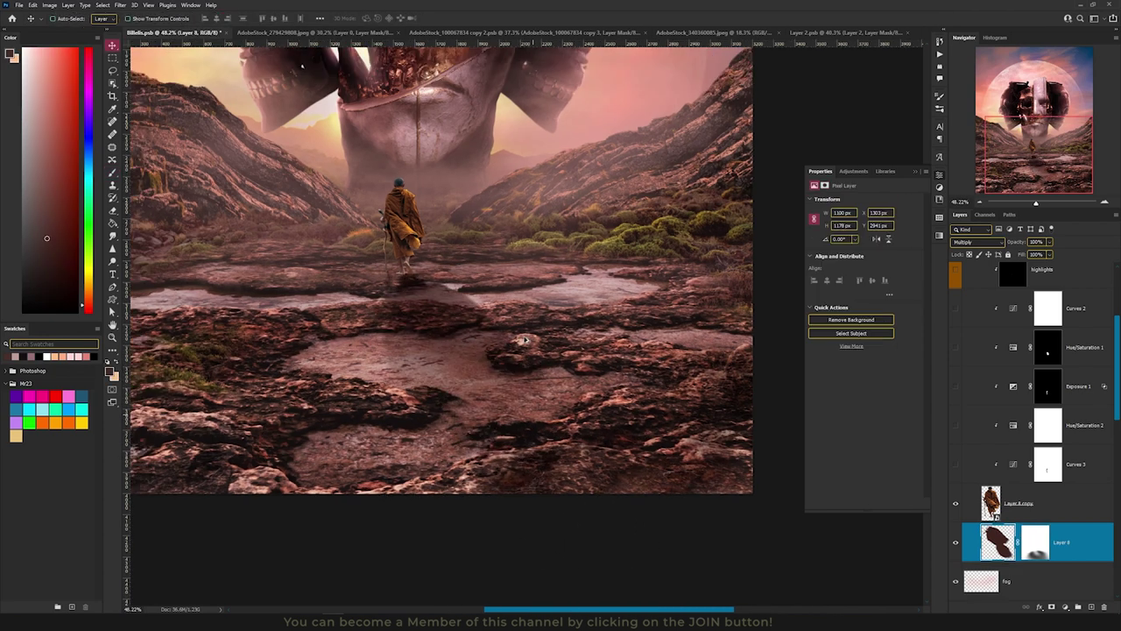
- Turn on the Curves 3 adjustment clipped to the monk to darken him, and inspect its curve
scroll(526, 340, up, 5)
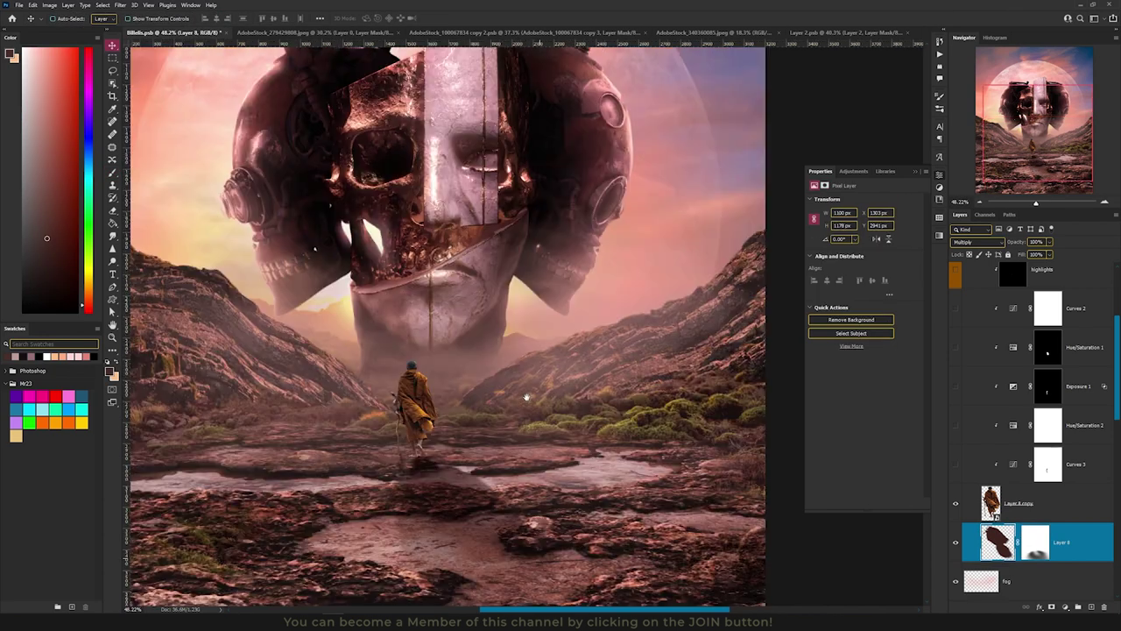
click(1043, 501)
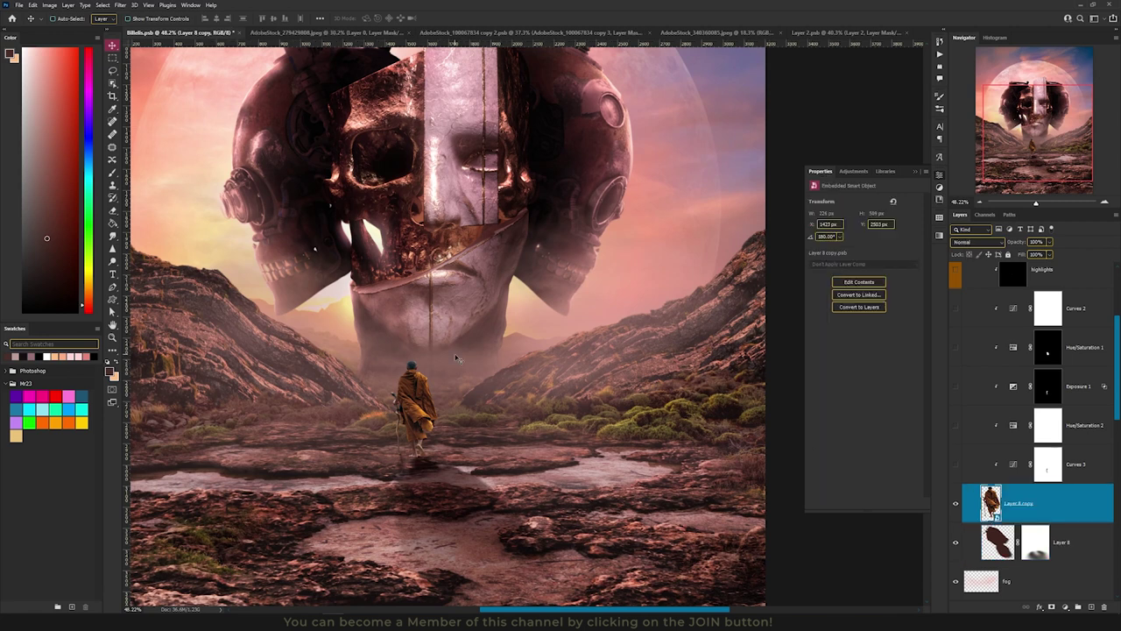
scroll(432, 396, up, 5)
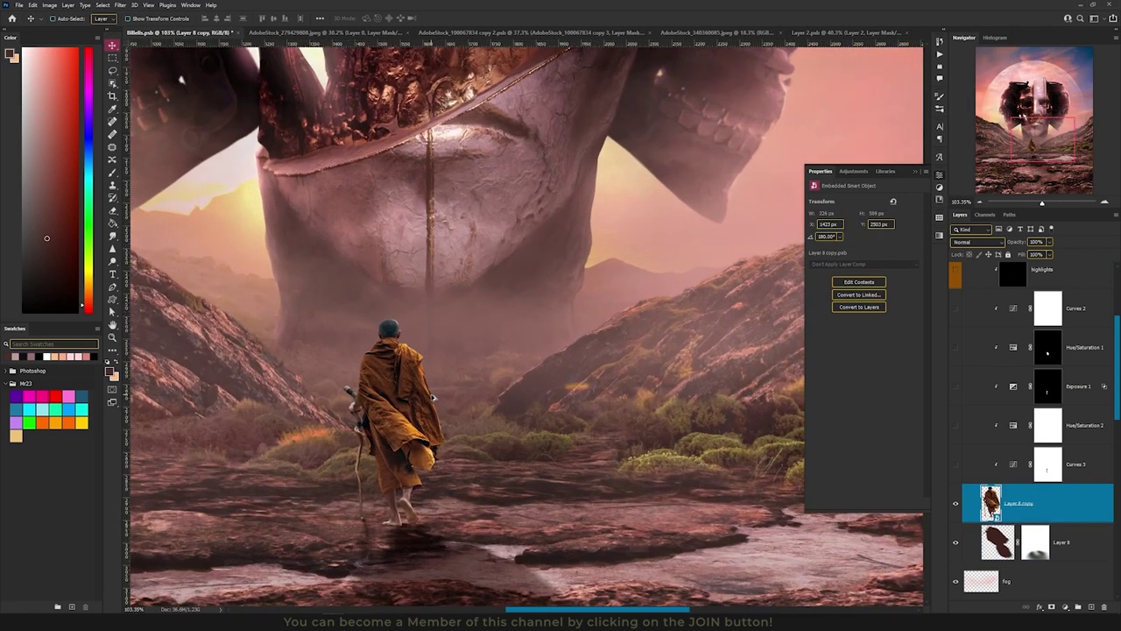
scroll(432, 396, up, 1)
click(964, 466)
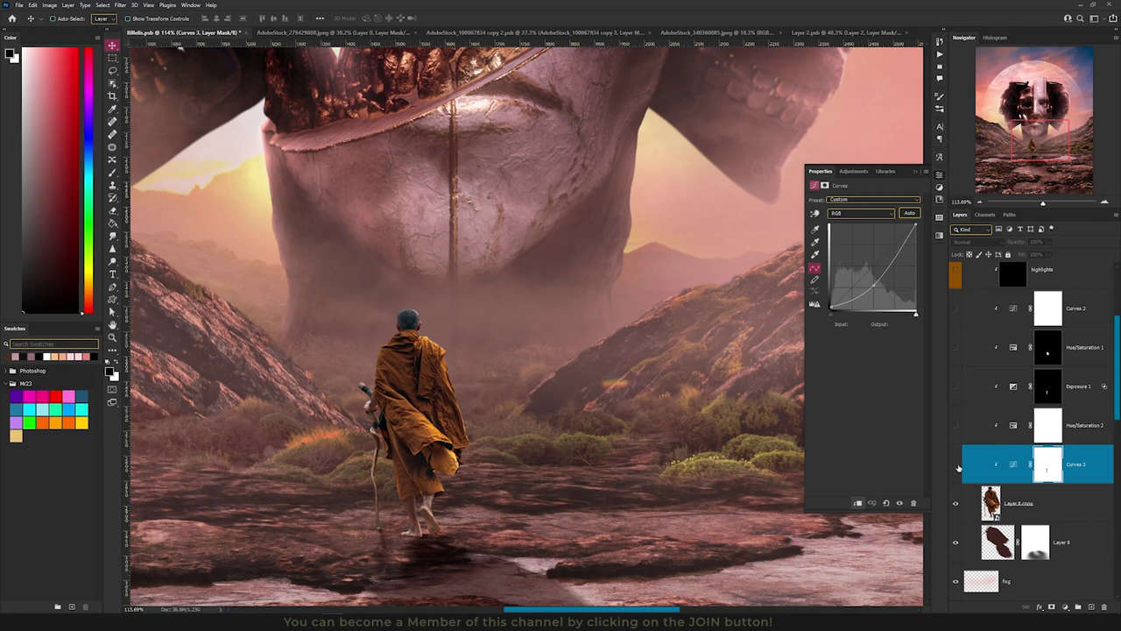
click(957, 465)
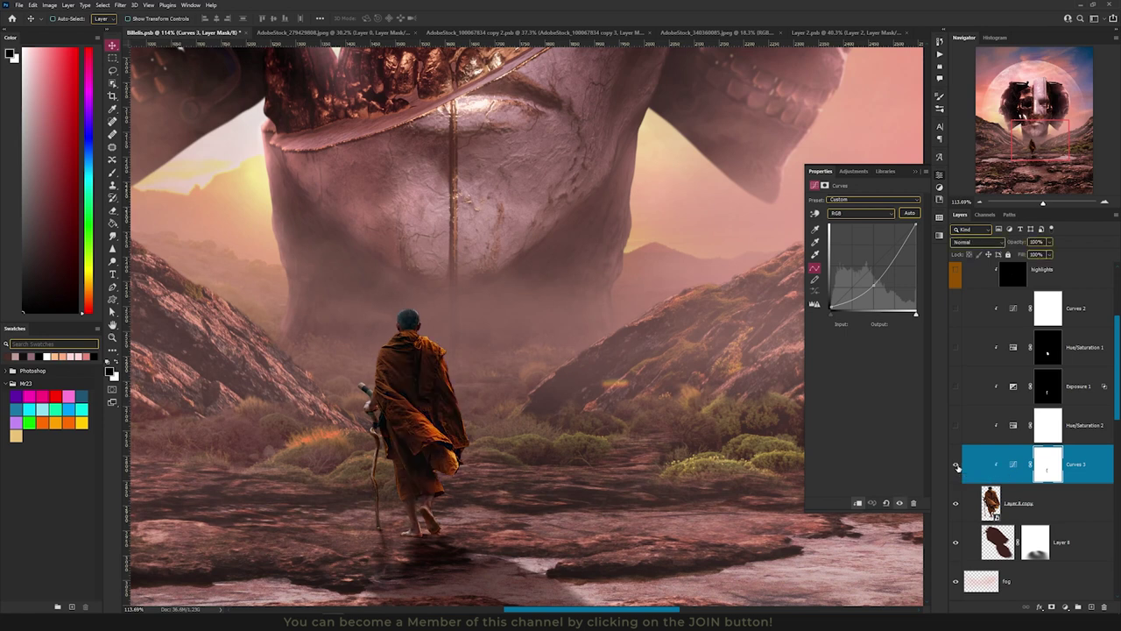
click(1014, 466)
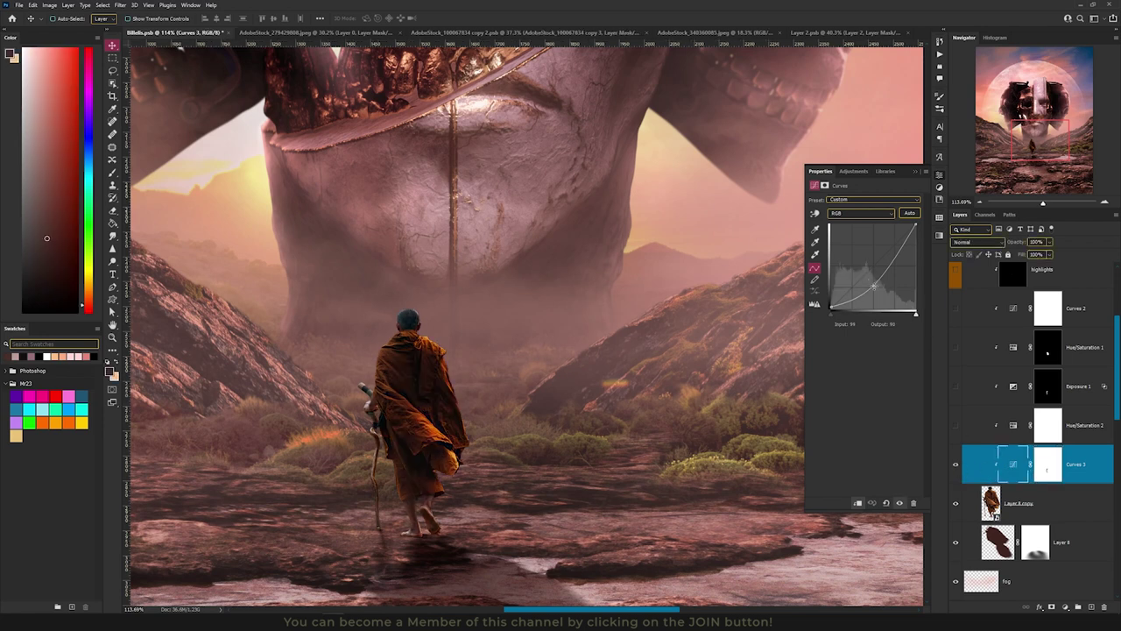
mouse_move(878, 287)
mouse_down()
mouse_move(866, 275)
mouse_move(875, 284)
mouse_up()
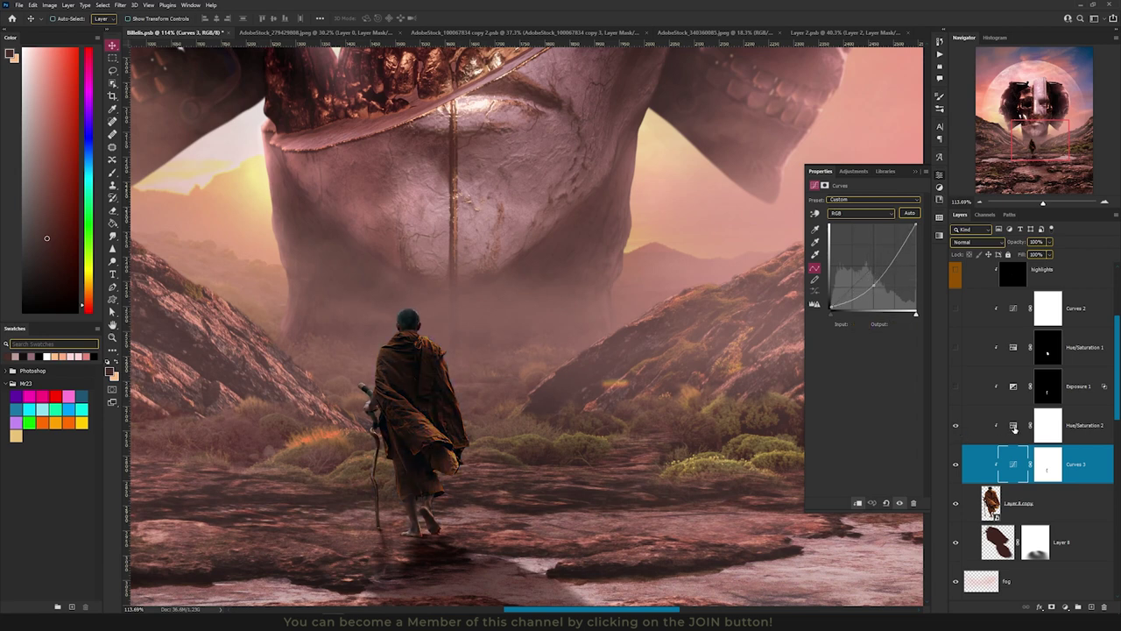
- Show the settings of the monk's Hue/Saturation 2 adjustment and briefly preview the Exposure 1 adjustment
click(1011, 424)
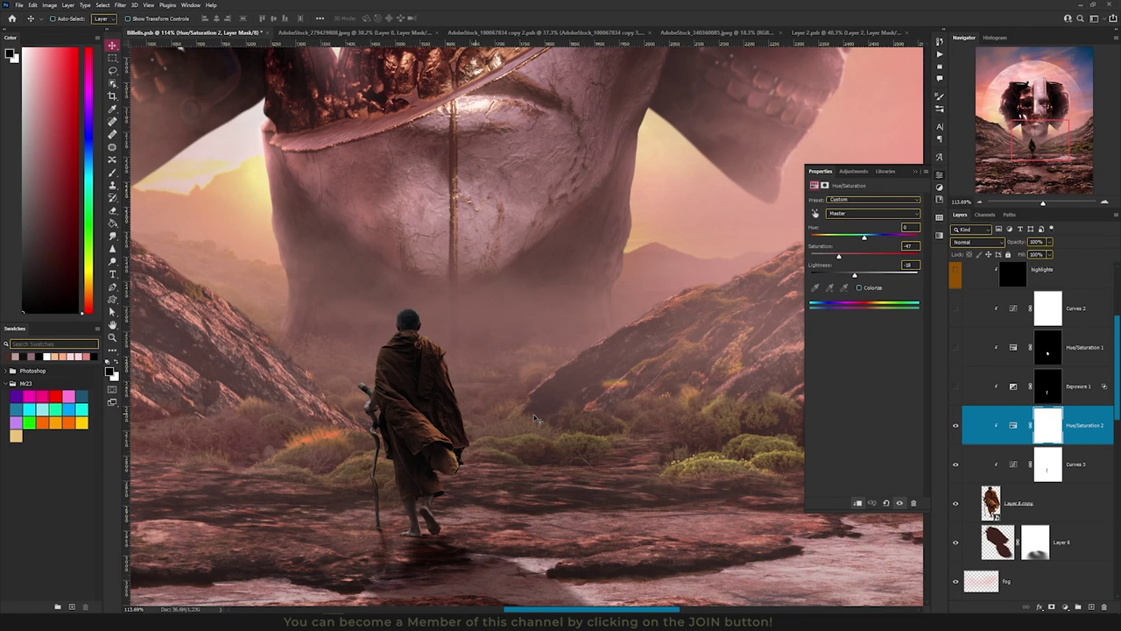
click(955, 387)
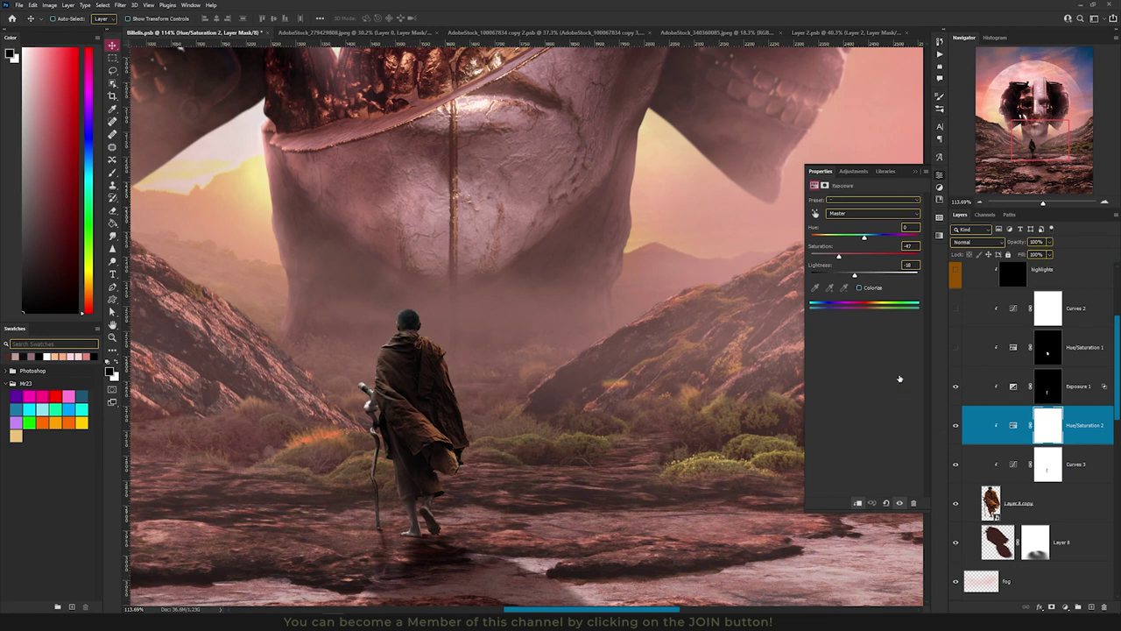
click(988, 387)
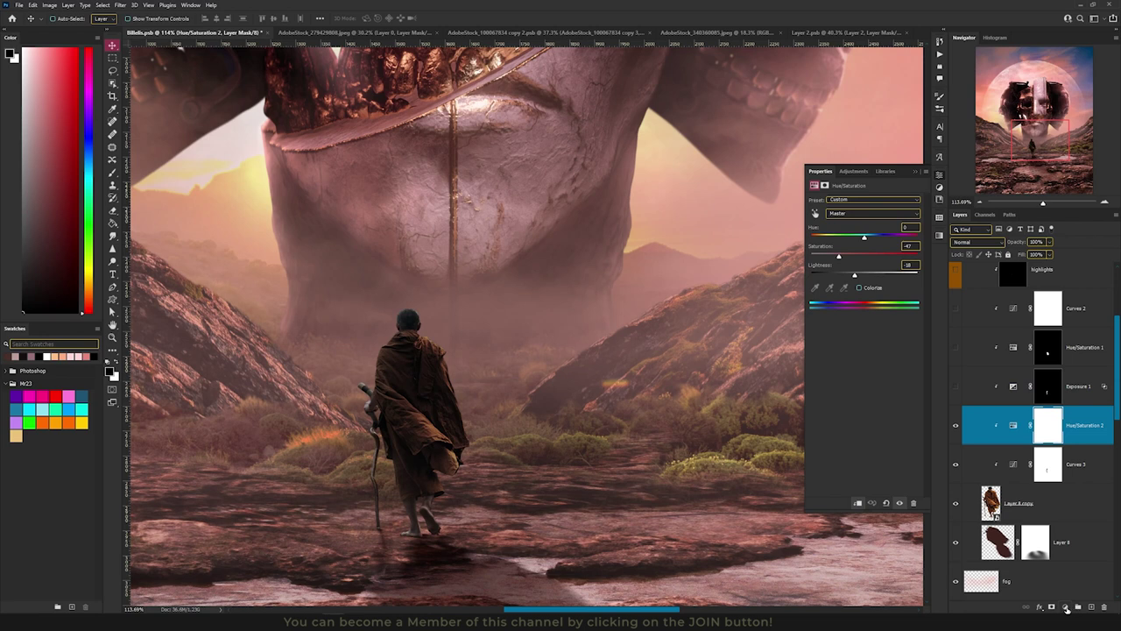
- Add an Exposure adjustment above Hue/Saturation 2, raise its exposure, and split its underlying-layer dark Blend If slider
click(1066, 606)
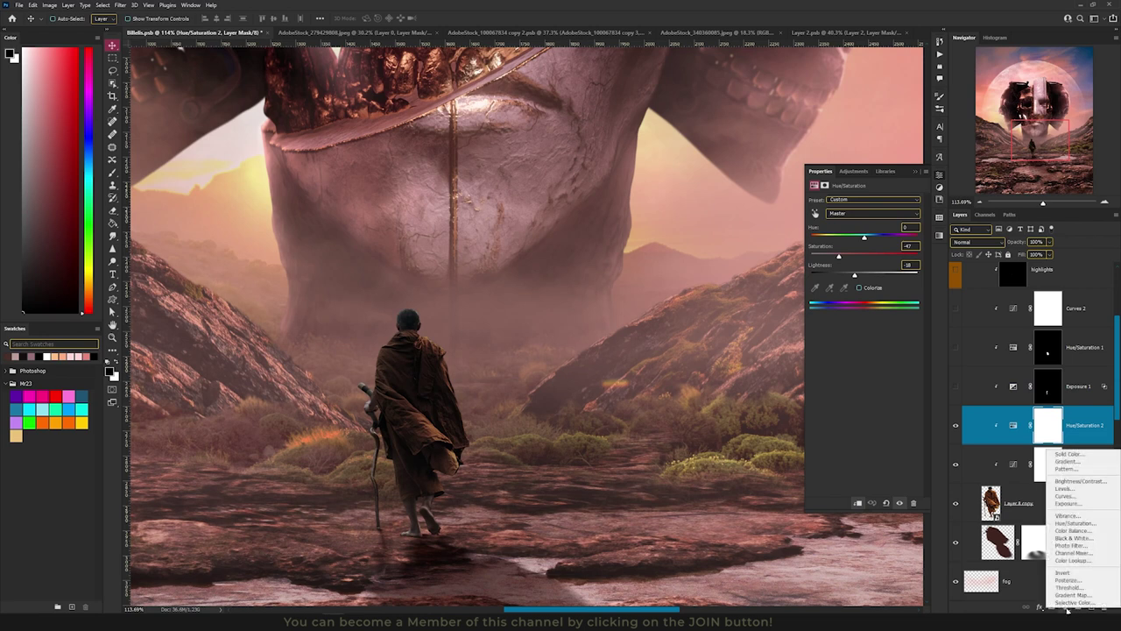
click(1084, 504)
drag(866, 226, 881, 226)
click(1099, 422)
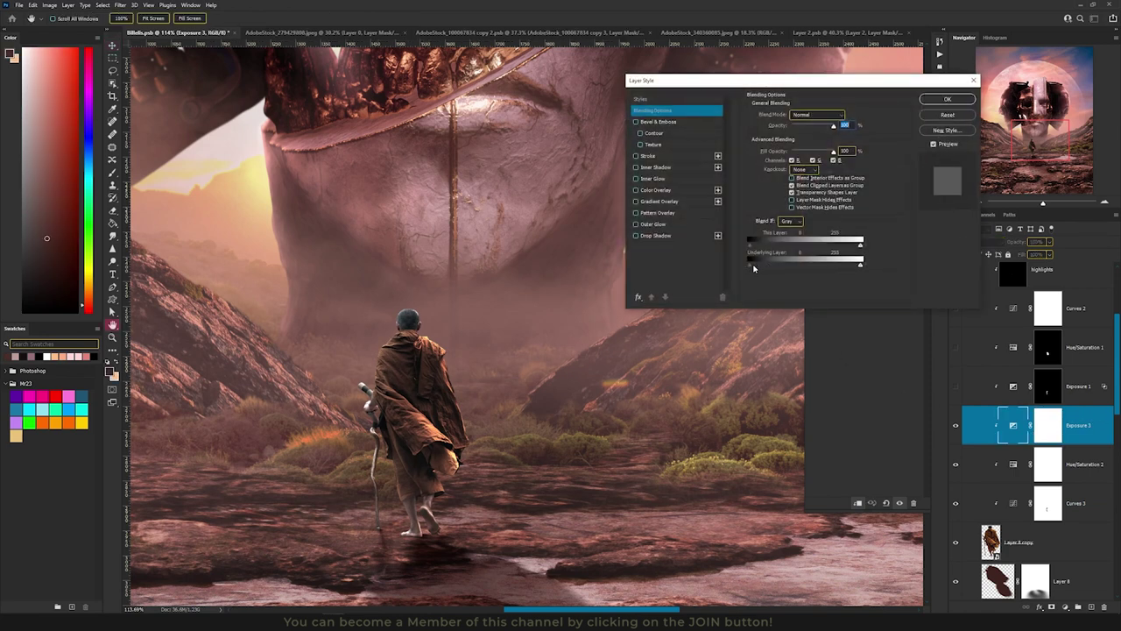
drag(777, 268, 784, 269)
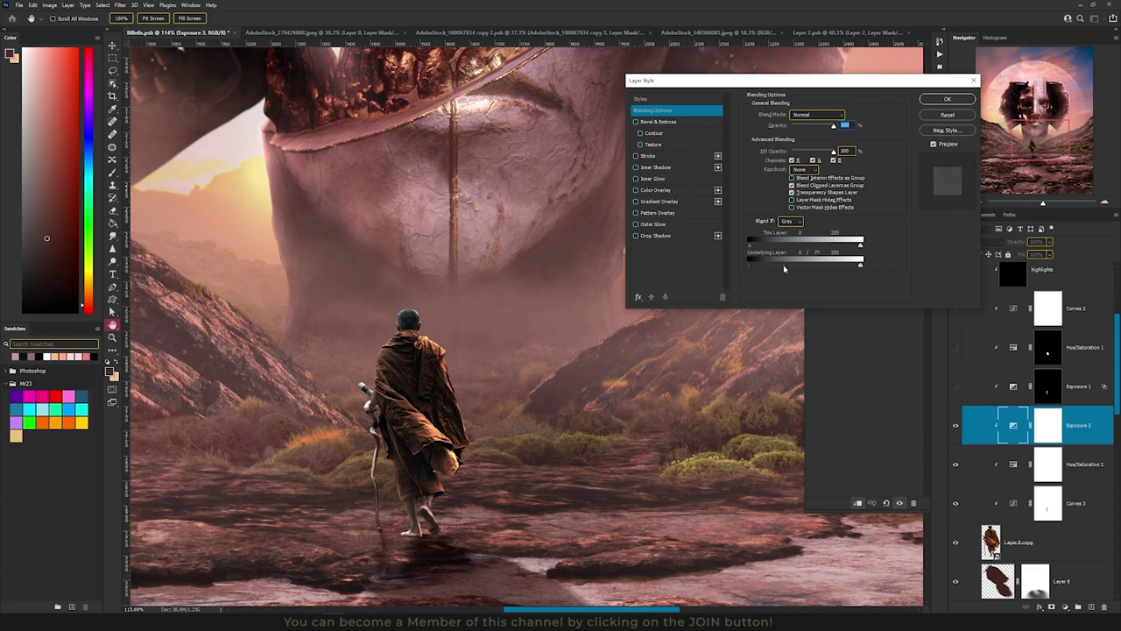
click(947, 99)
- Invert the new Exposure mask and paint with a small white brush along the monk's staff and sunlit side
click(1049, 428)
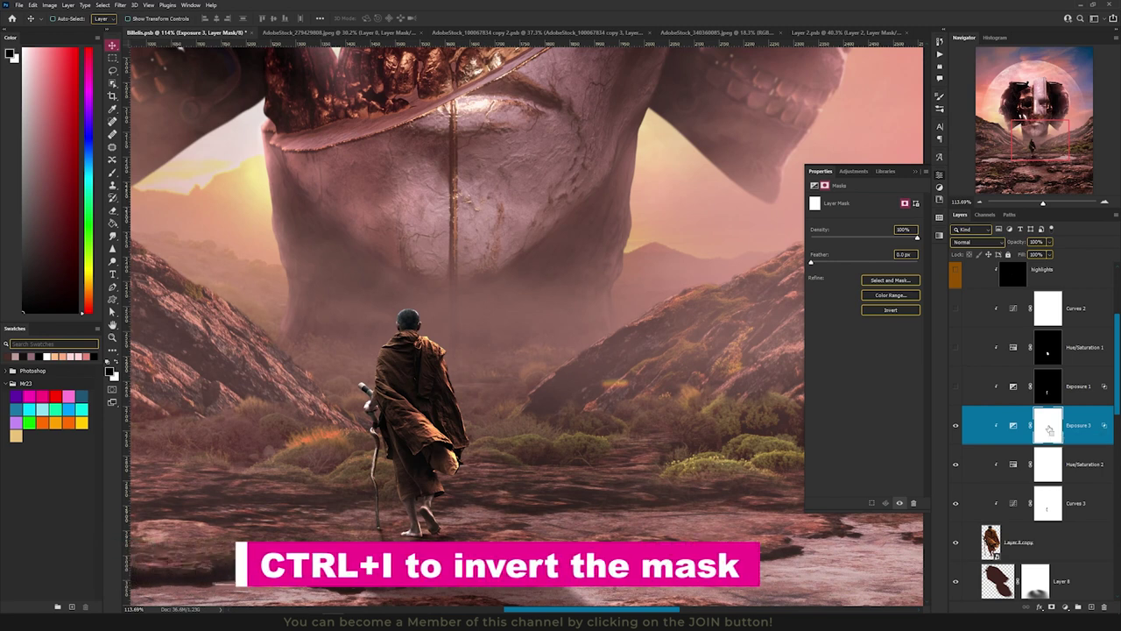
key(ctrl+i)
key(b)
drag(436, 300, 262, 277)
drag(339, 258, 311, 259)
key(x)
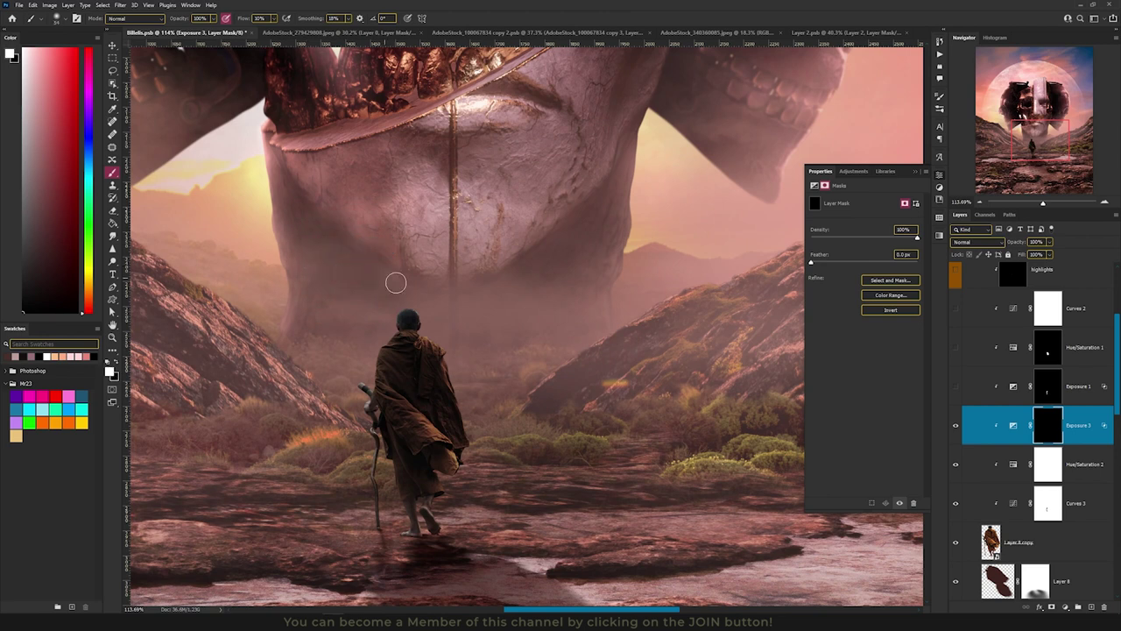
drag(368, 392, 371, 418)
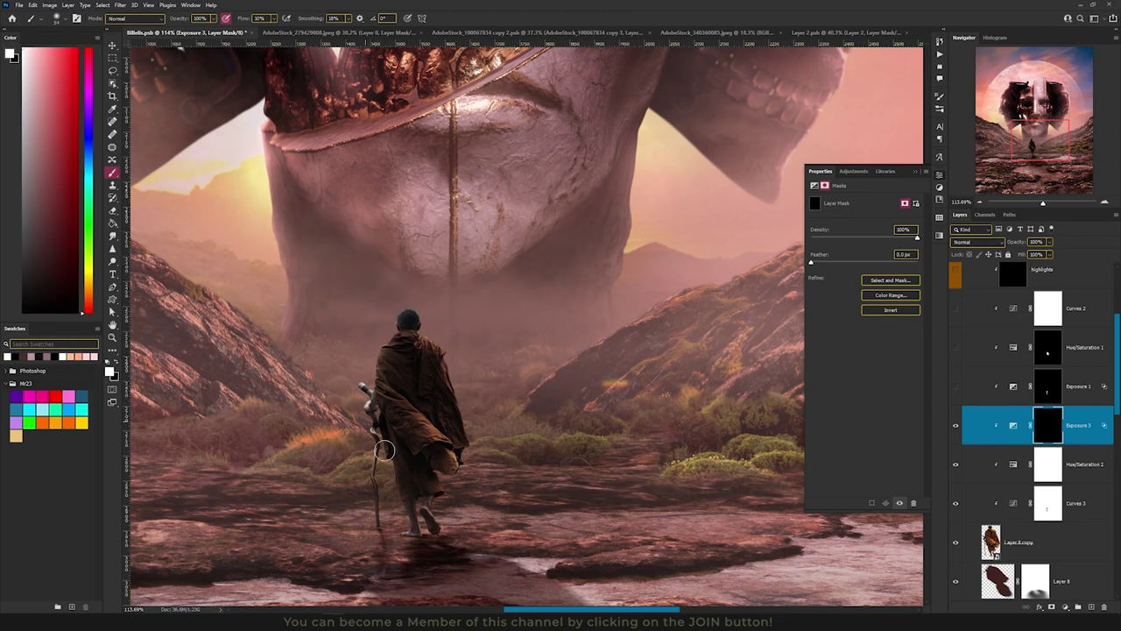
mouse_move(390, 326)
mouse_down()
mouse_move(386, 359)
mouse_move(397, 339)
mouse_move(379, 366)
mouse_up()
mouse_move(380, 446)
mouse_down()
mouse_move(408, 531)
mouse_move(418, 500)
mouse_up()
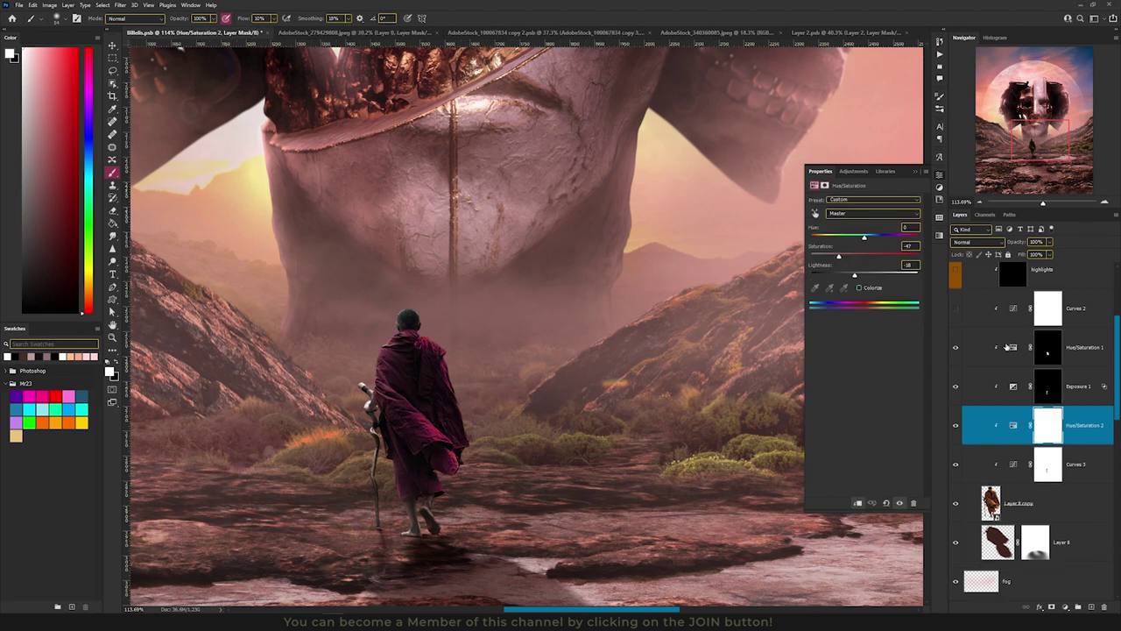
- Show the Hue/Saturation 1 settings, preview its effect on the monk, and turn on the Curves 2 adjustment with its curve displayed
click(1012, 348)
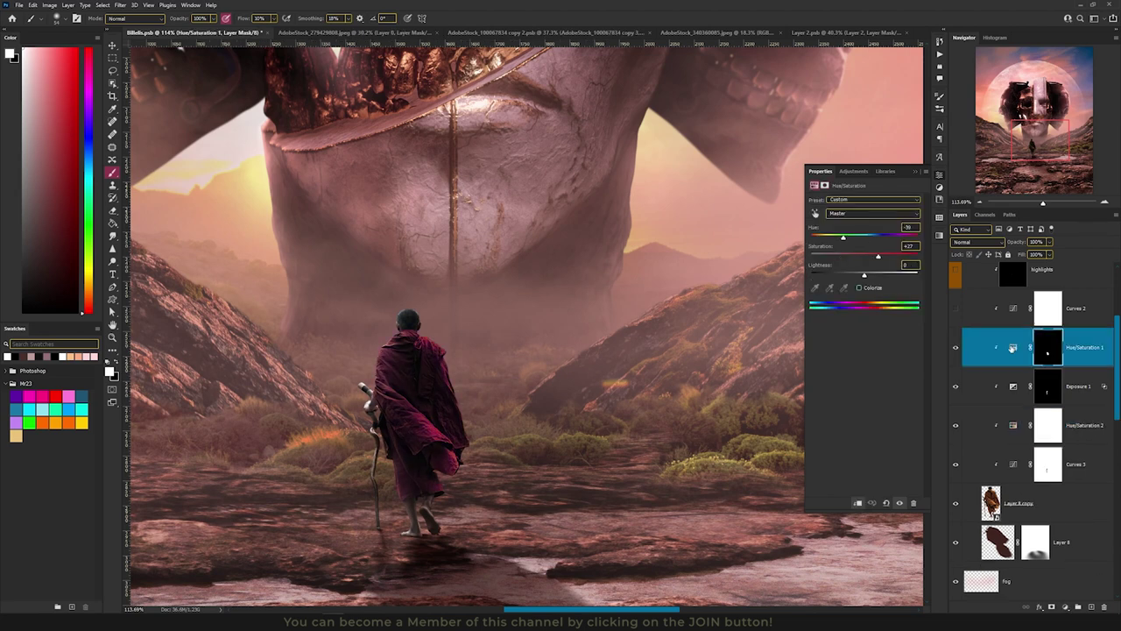
click(956, 349)
click(956, 349)
click(956, 310)
click(1015, 309)
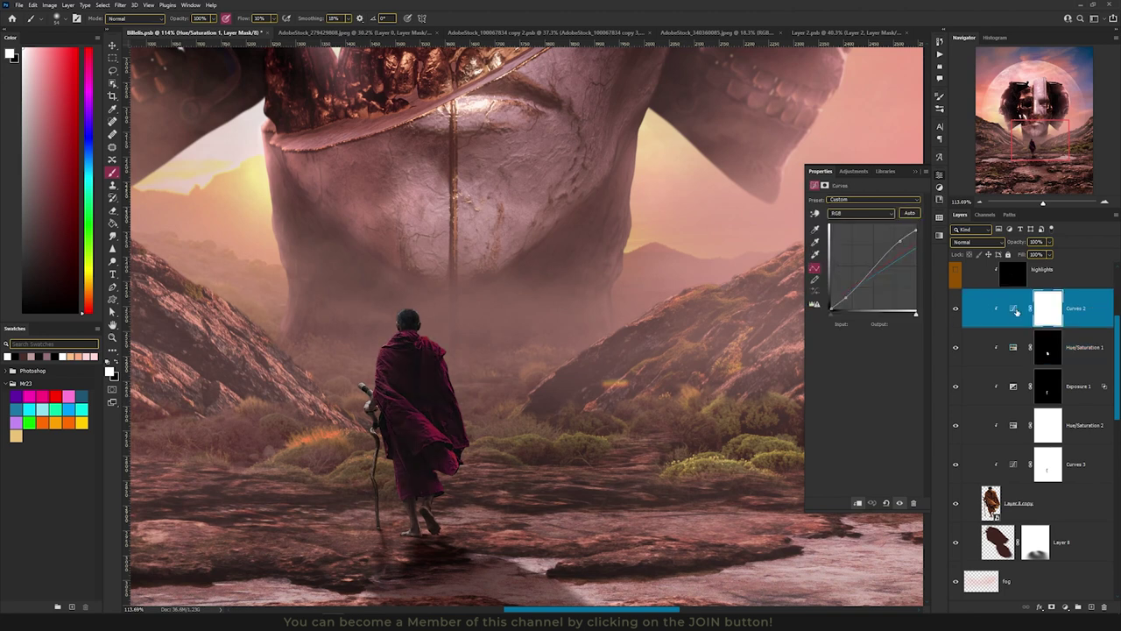
click(956, 309)
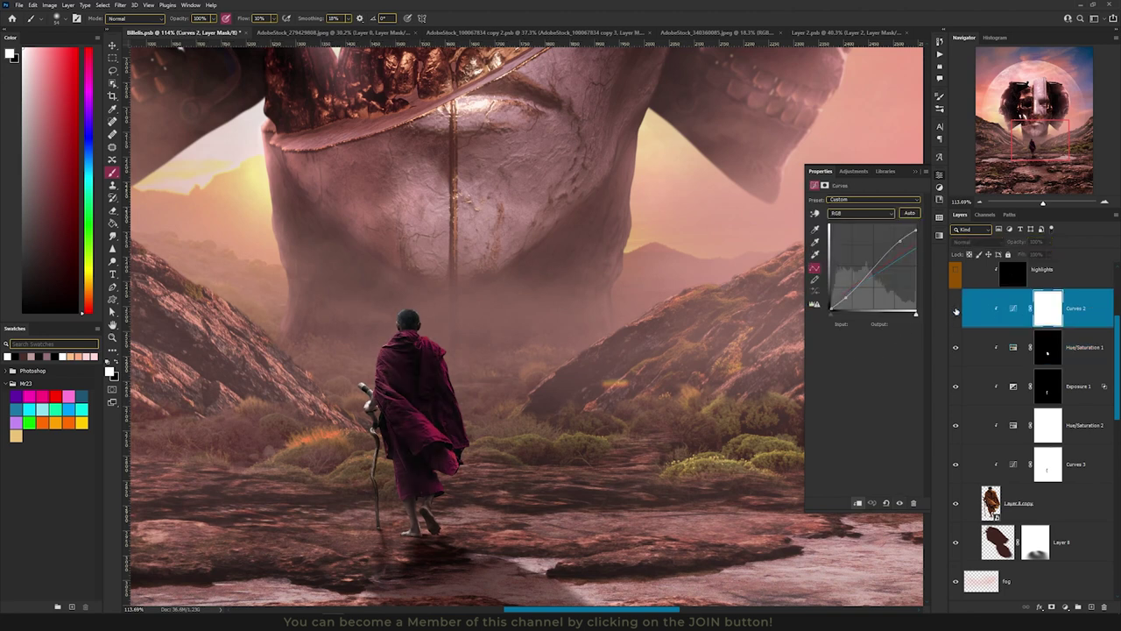
click(956, 309)
- Turn on the highlights layer in the Monk group, comparing the monk with and without it
key(v)
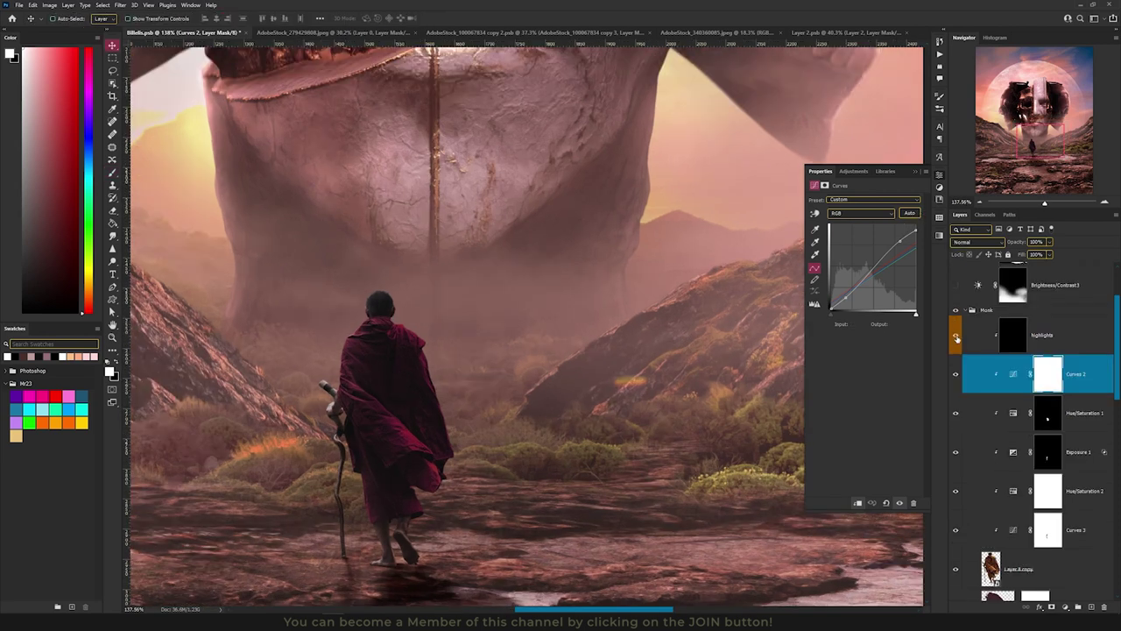
click(957, 338)
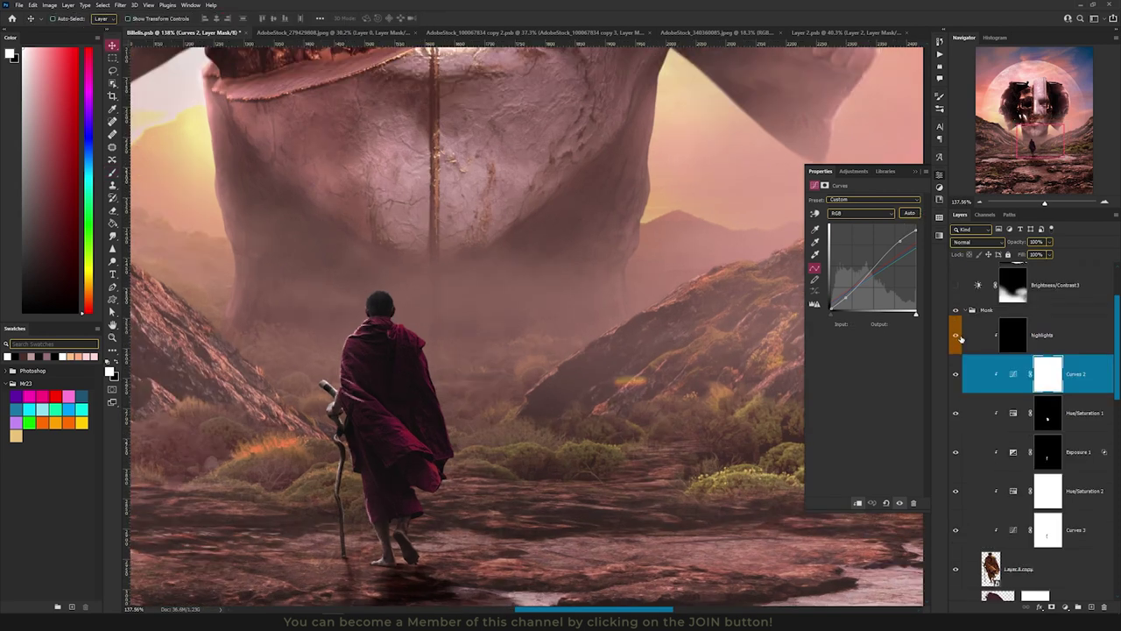
click(956, 338)
click(956, 337)
click(957, 337)
click(956, 337)
click(1050, 338)
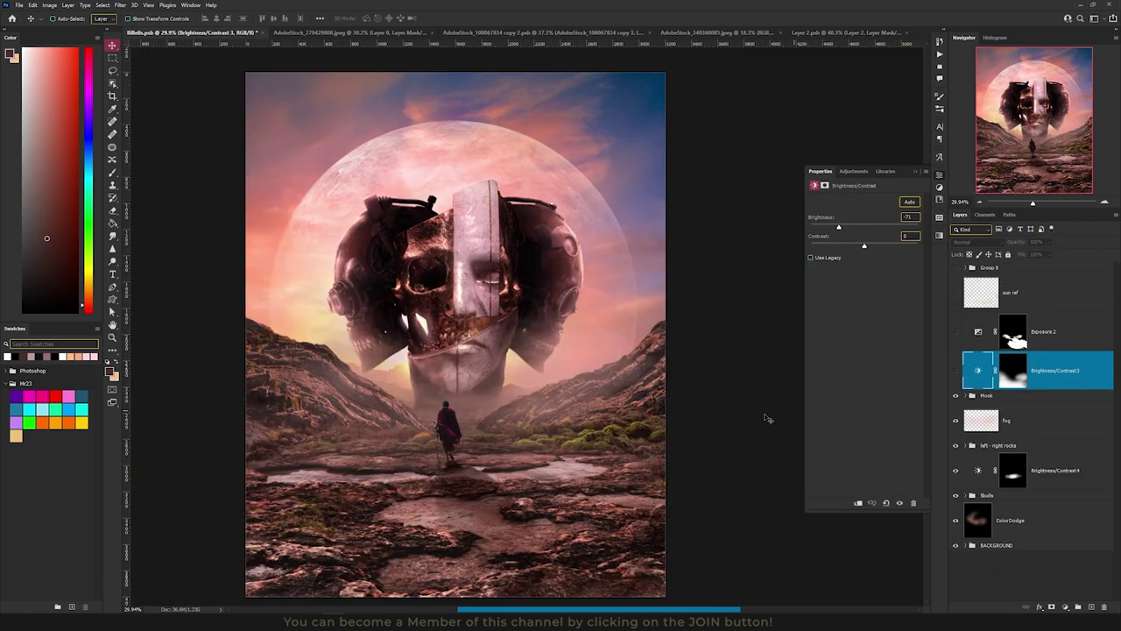
- Turn on the Brightness/Contrast 3 adjustment to darken the rocky foreground, select its mask, and reset the colours to default
key(m)
drag(217, 425, 699, 541)
key(ctrl+d)
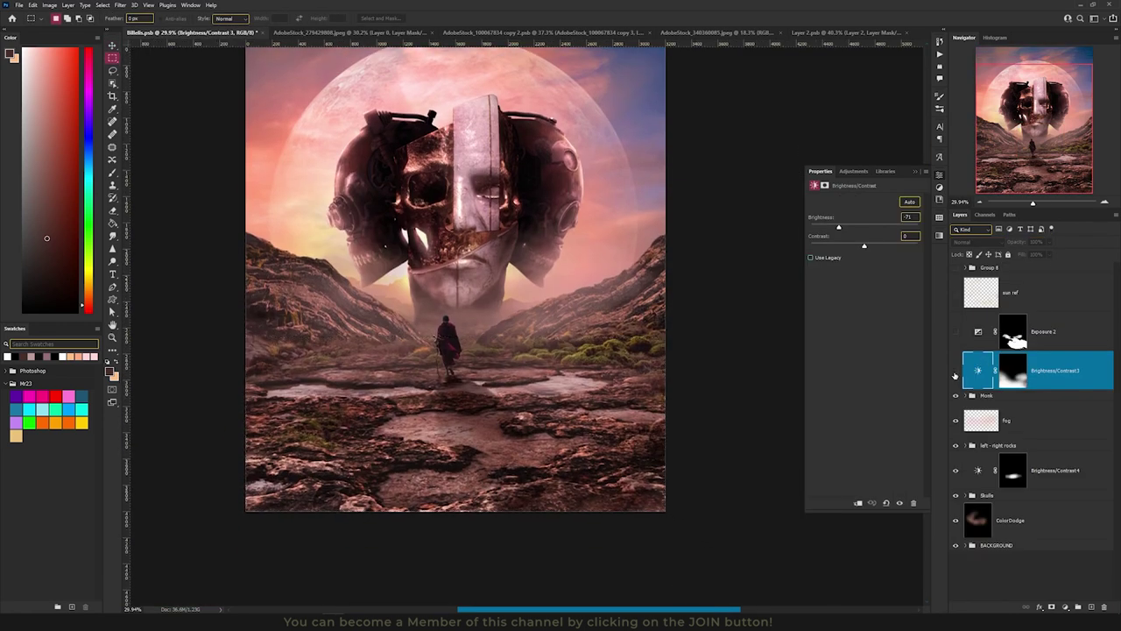
click(956, 371)
click(1012, 370)
key(d)
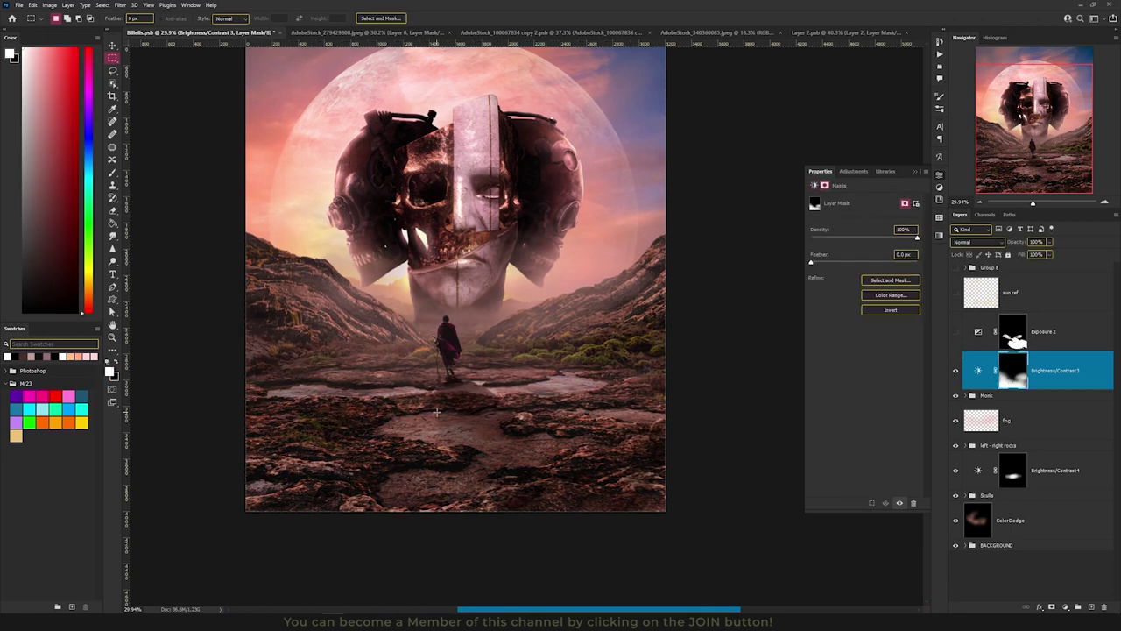
- Compare the darkened foreground with the upper part of the scene, outlining each area with a temporary rectangular selection
drag(189, 359, 661, 526)
key(ctrl+d)
drag(232, 51, 668, 356)
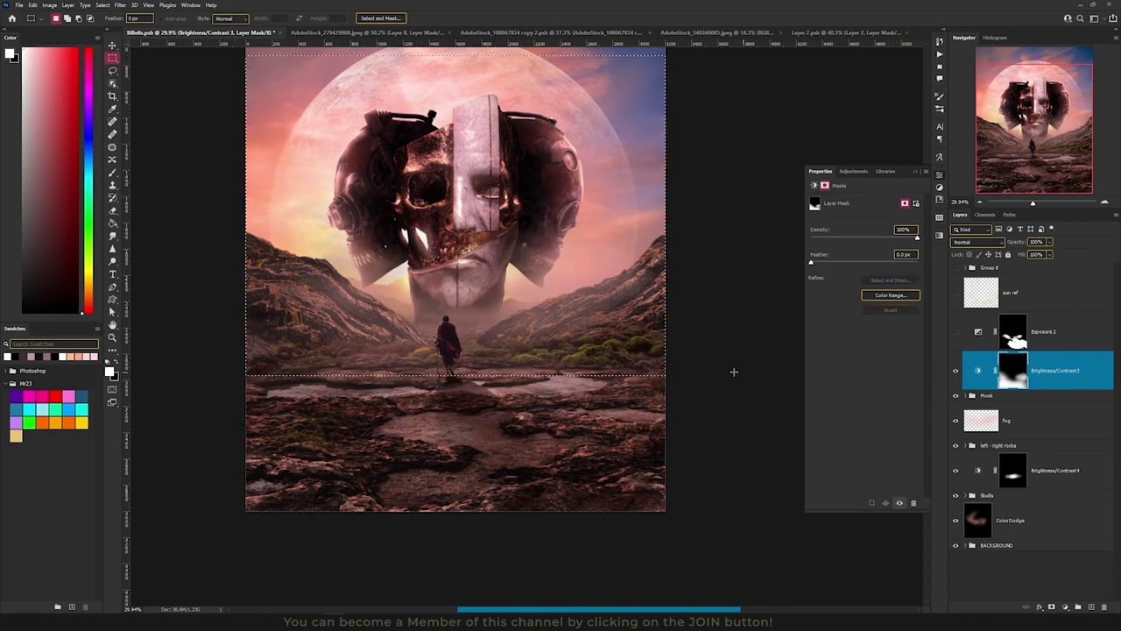
drag(542, 219, 544, 269)
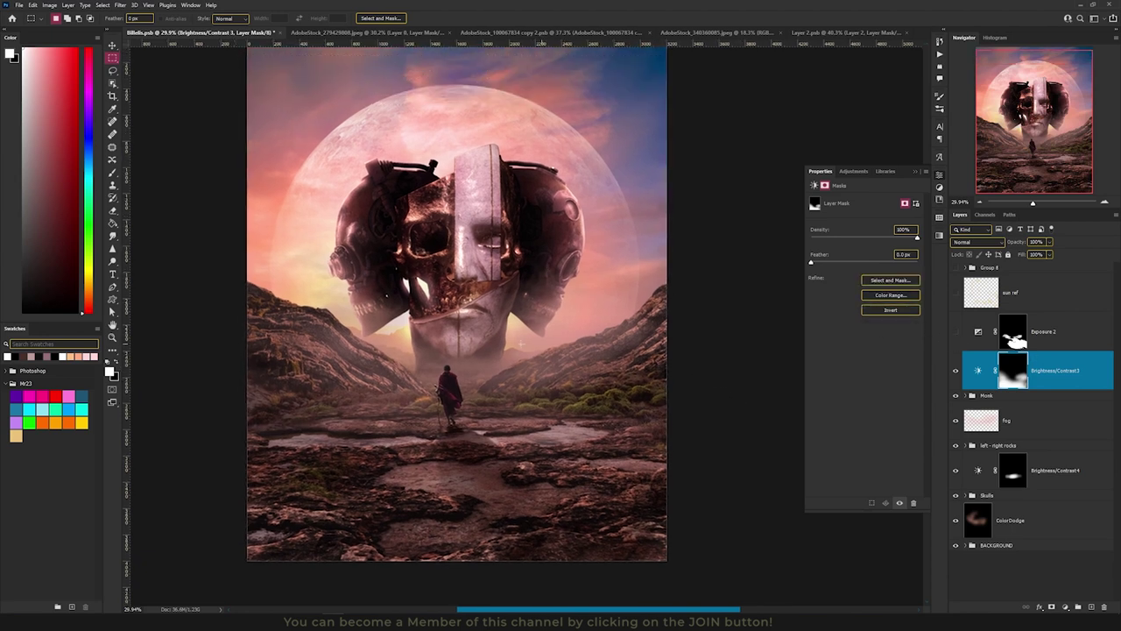
key(b)
key(v)
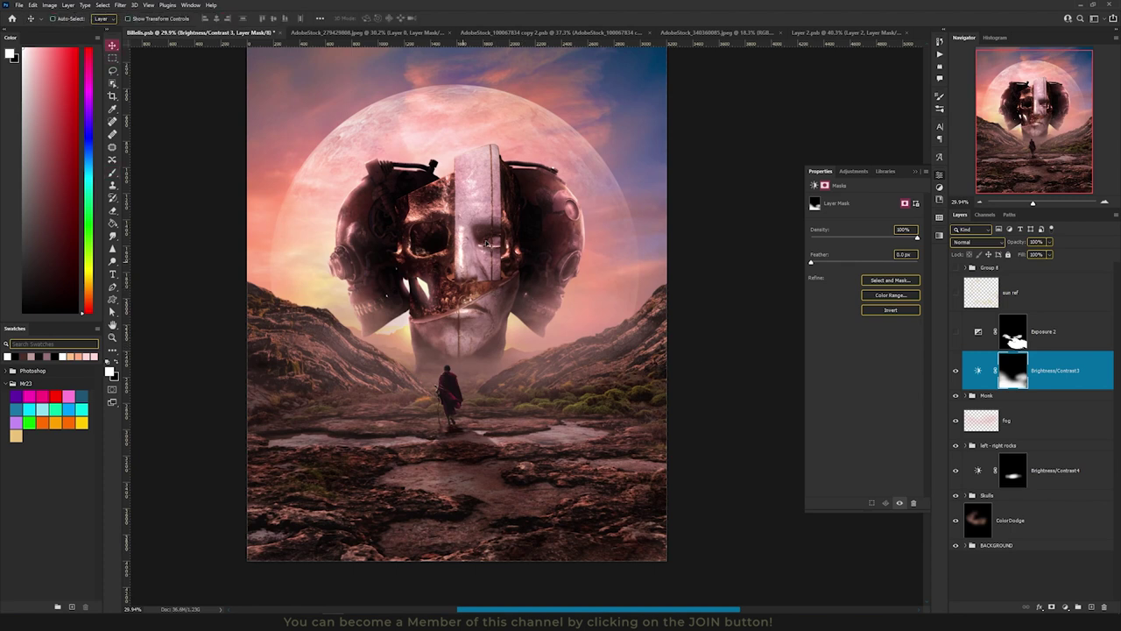
scroll(500, 342, up, 4)
scroll(499, 342, down, 3)
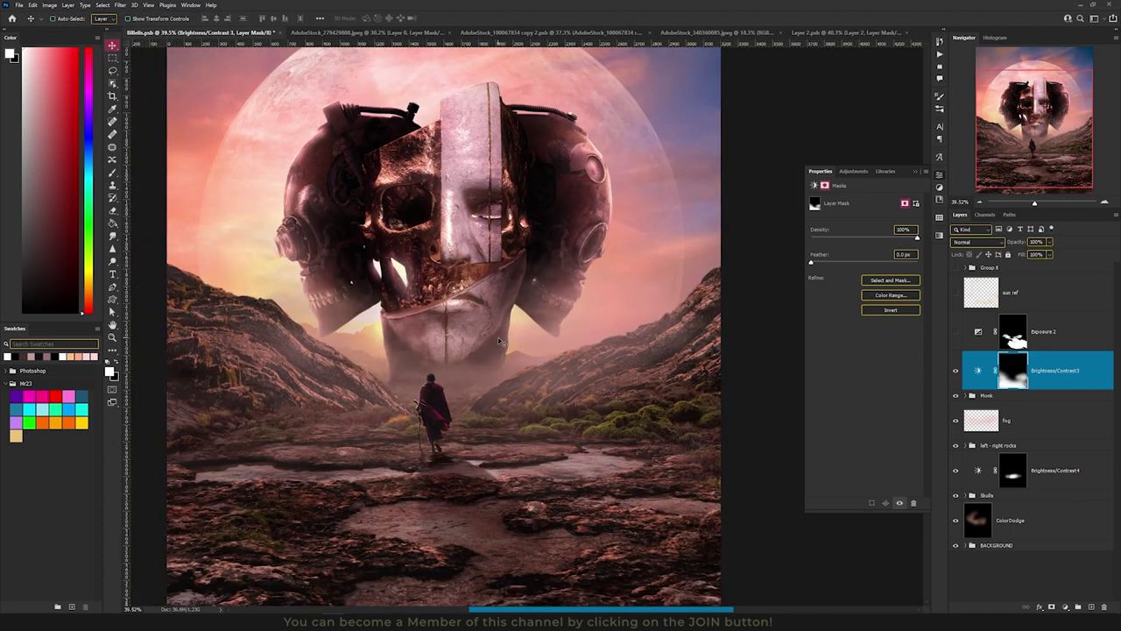
drag(481, 274, 489, 312)
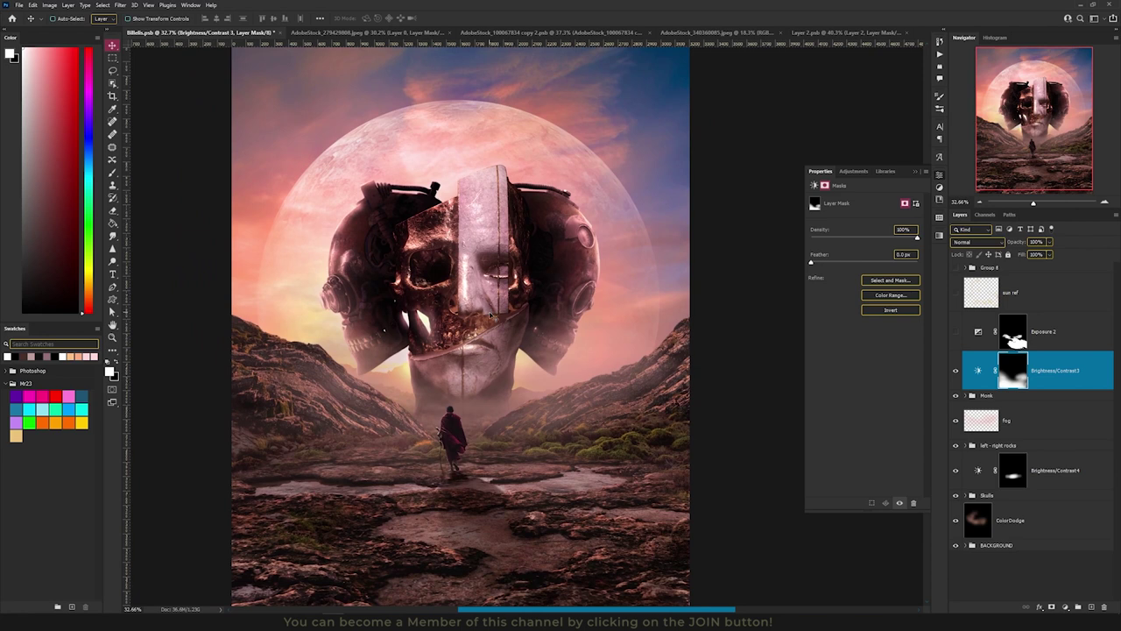
scroll(566, 353, up, 1)
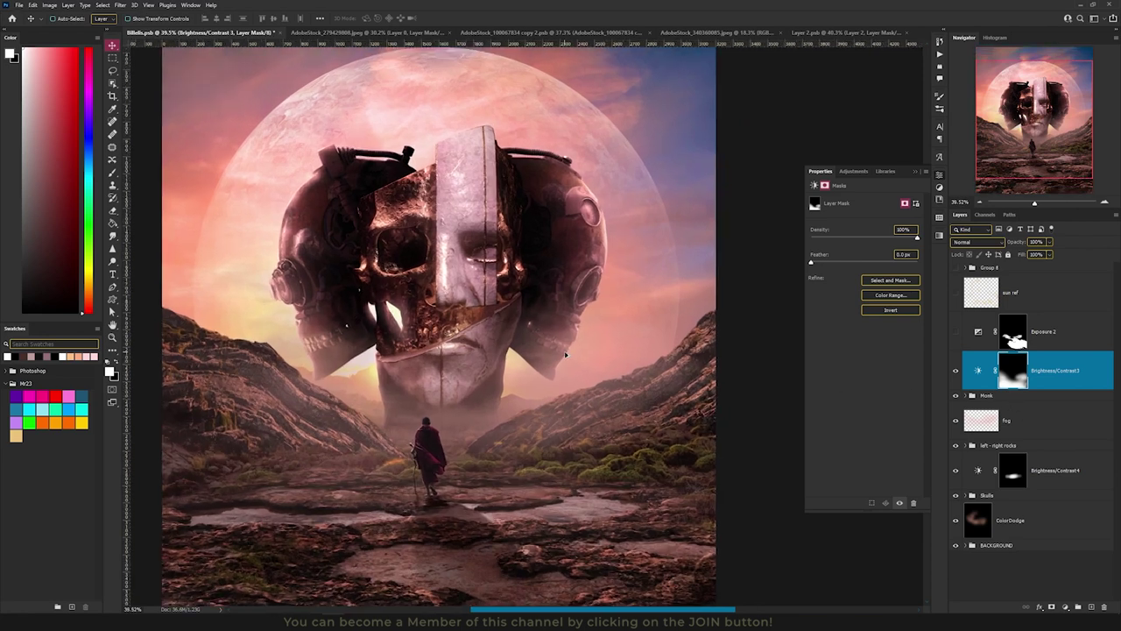
- Show the settings of the Exposure 2 adjustment and preview the skull shadow it casts on the ground
click(1087, 343)
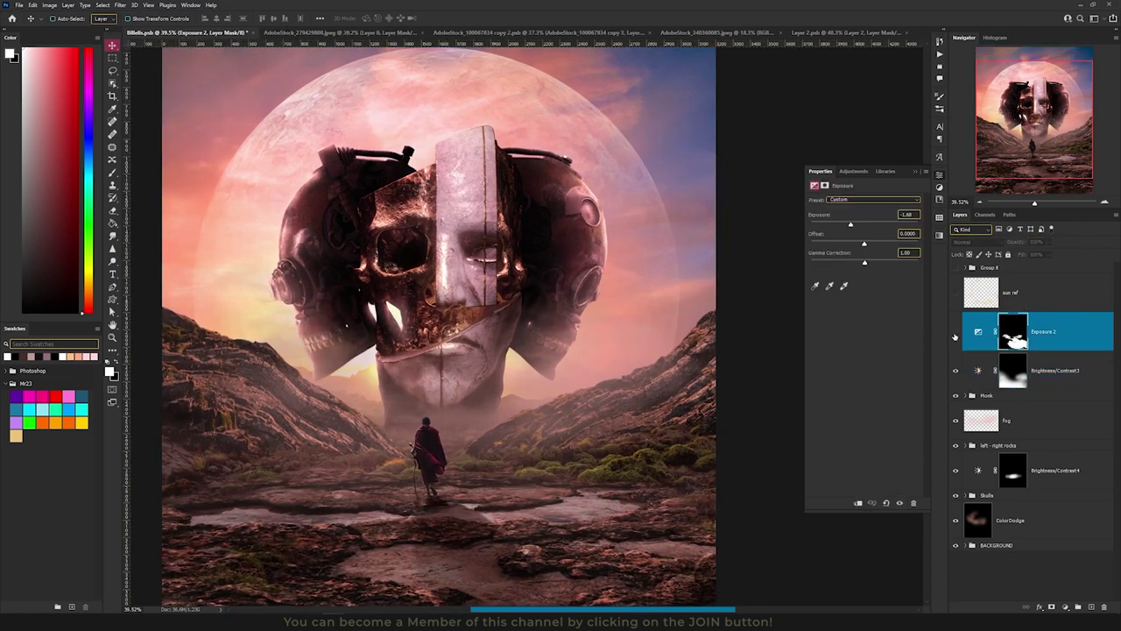
click(956, 333)
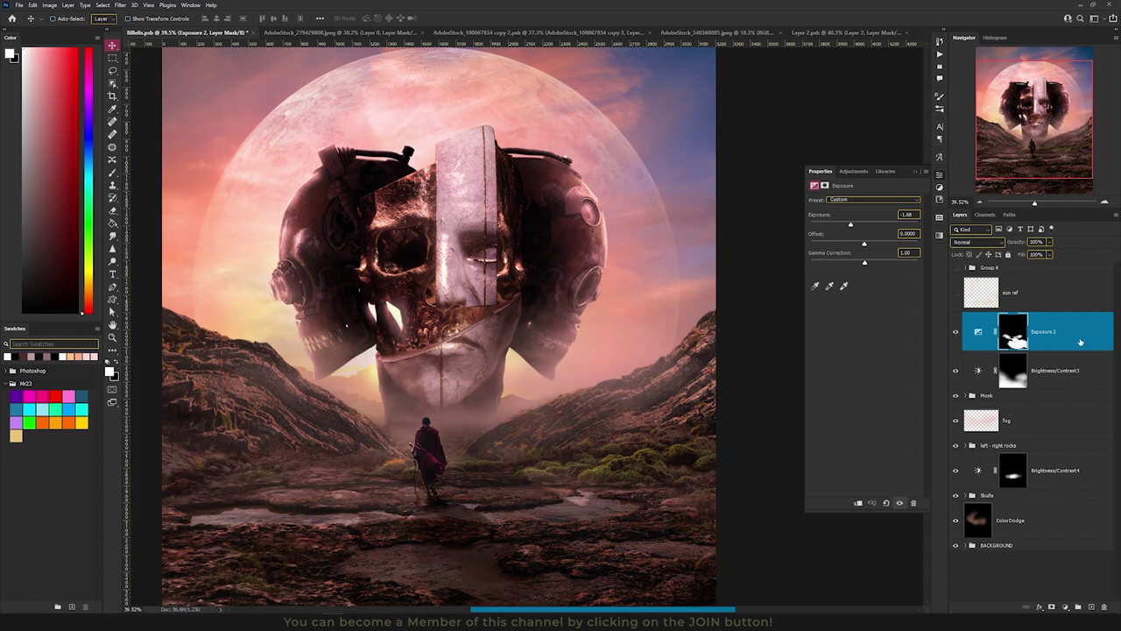
scroll(578, 407, down, 1)
scroll(577, 406, up, 1)
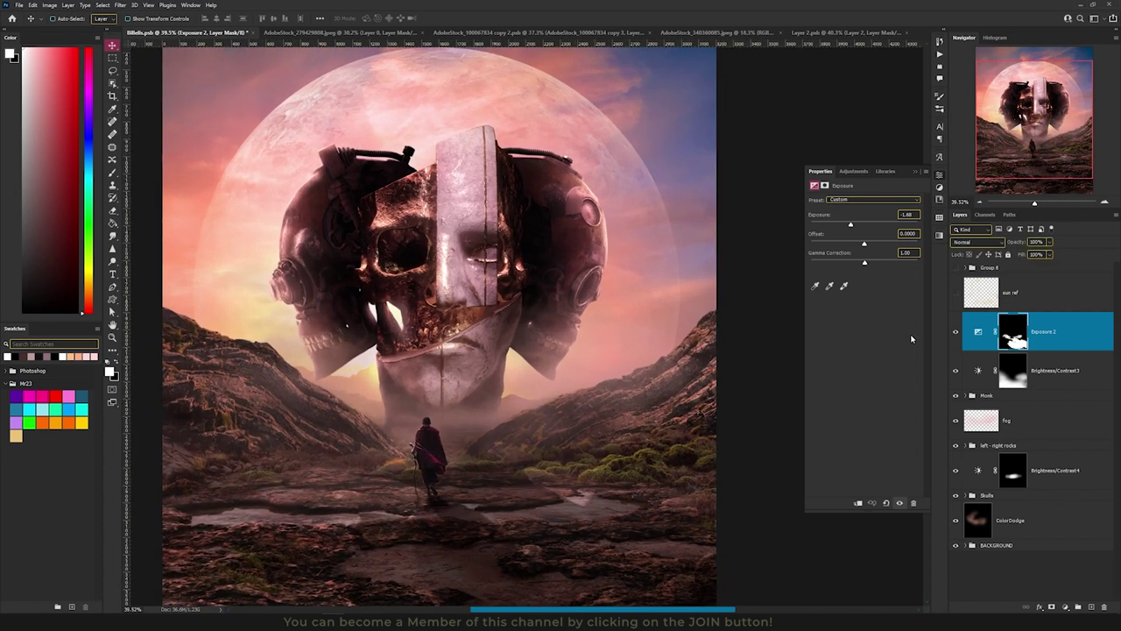
click(956, 333)
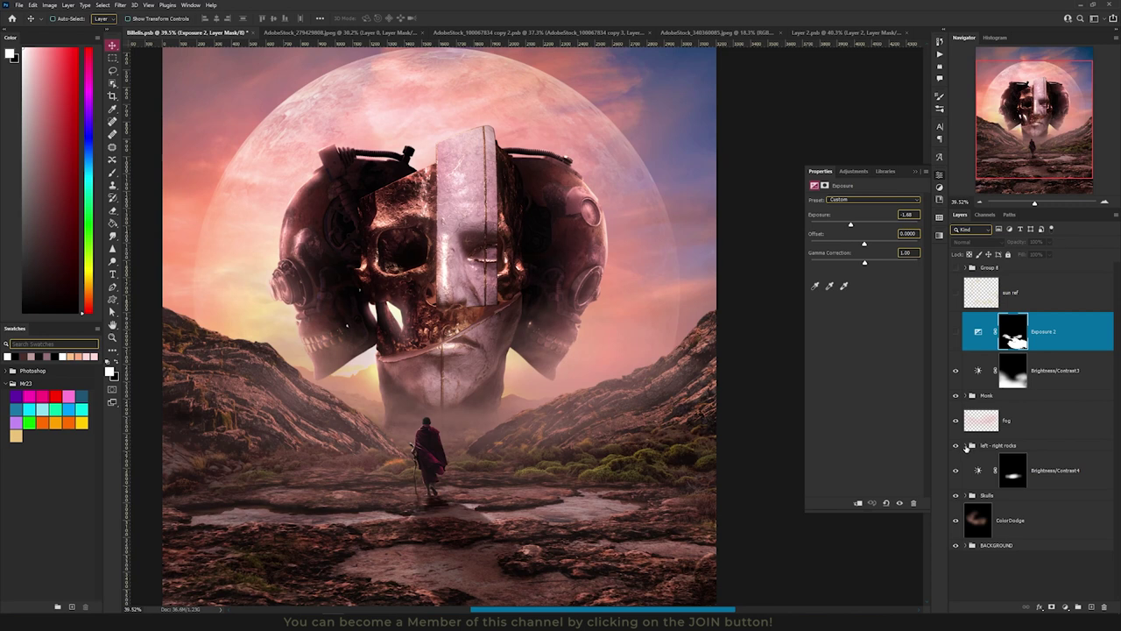
- Expand the Skulls group and load the outlines of the side skulls, the centre face and Layer 2 as one combined selection
click(988, 495)
click(972, 495)
scroll(1013, 484, down, 3)
click(987, 545)
scroll(1003, 495, down, 5)
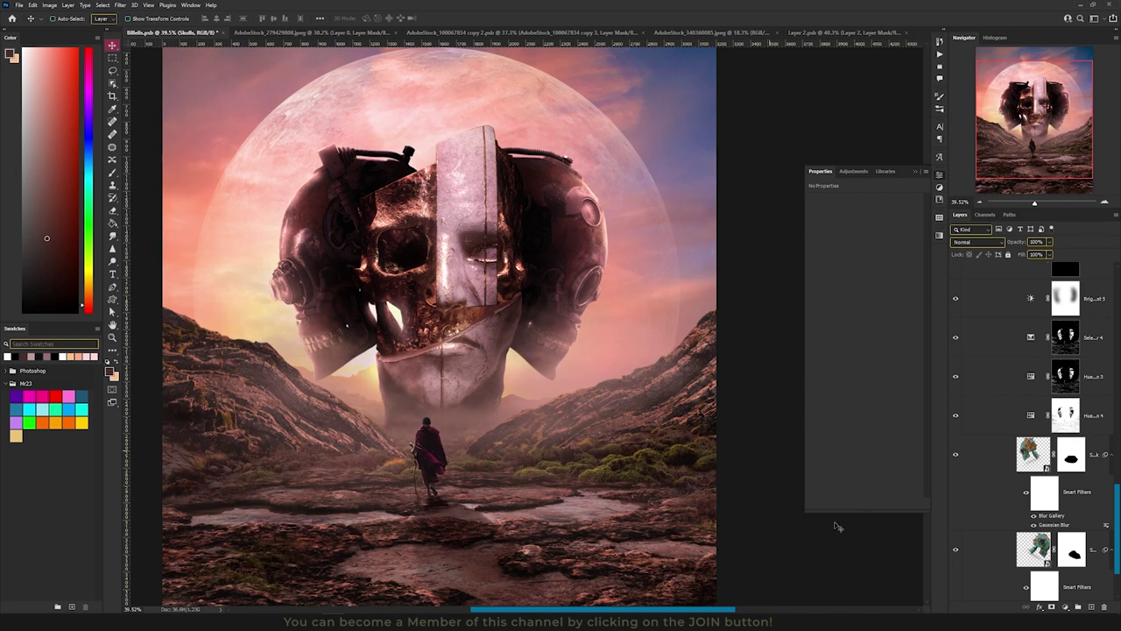
ctrl+click(1034, 550)
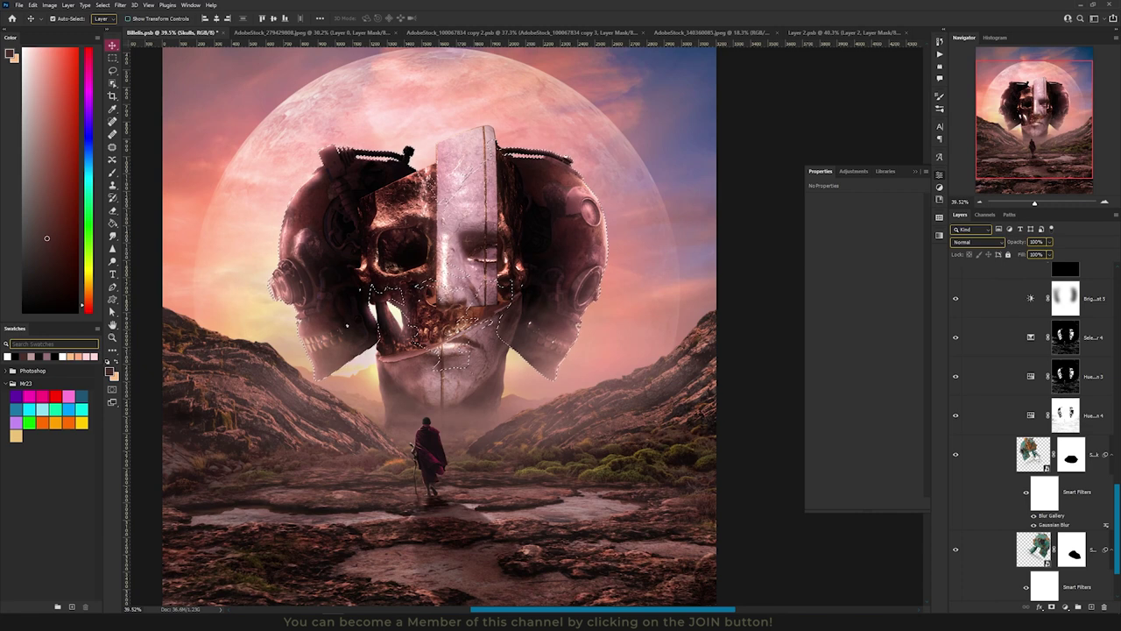
scroll(1038, 456, up, 4)
scroll(1038, 456, up, 6)
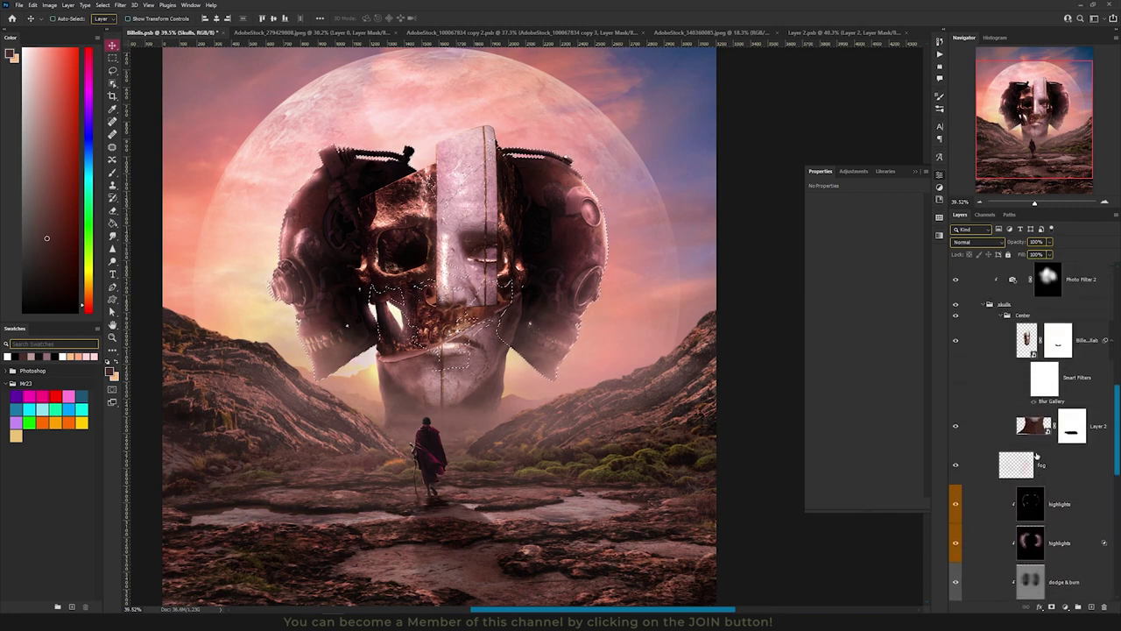
ctrl+click(1031, 398)
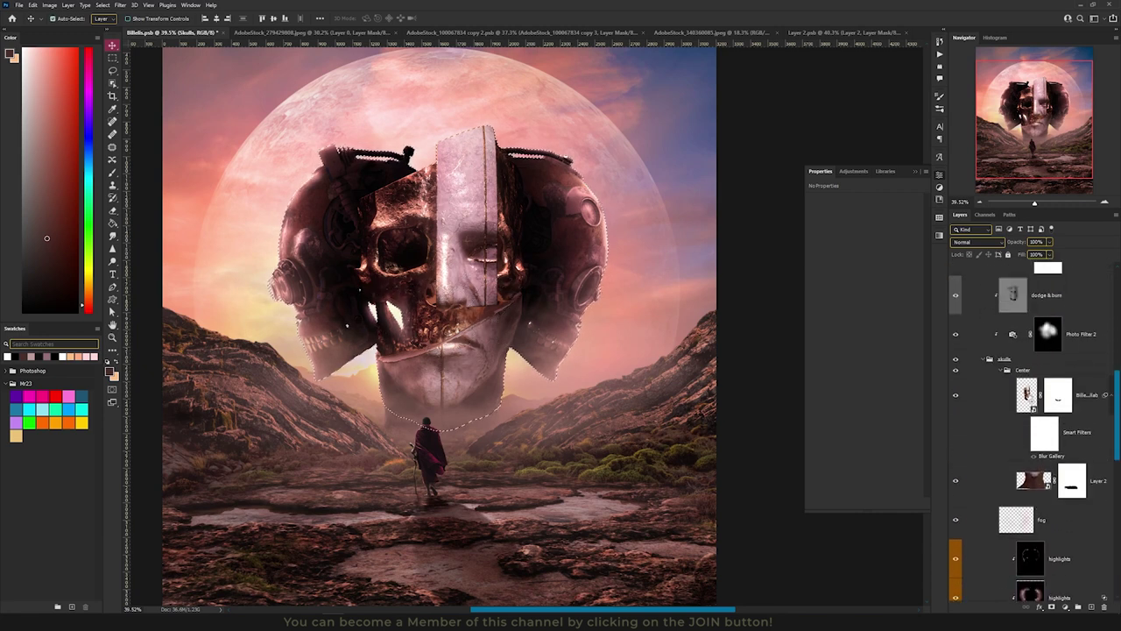
ctrl+shift+click(1035, 480)
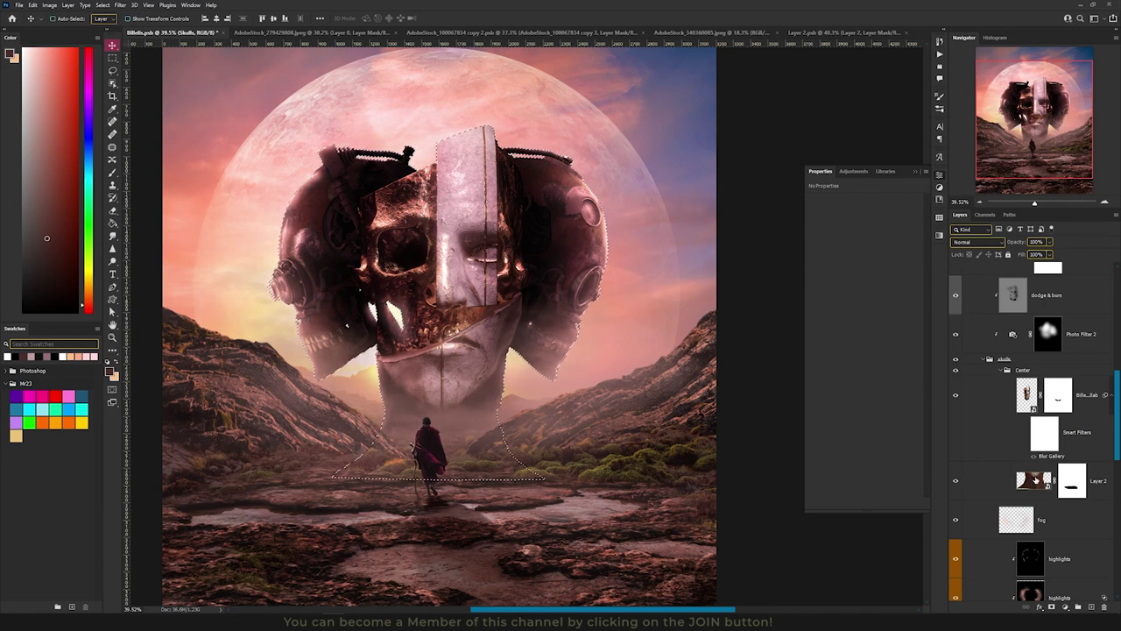
- Add an Exposure adjustment above Brightness/Contrast 3, masked to the skull selection, and lower its exposure to darken that shape
scroll(1052, 473, up, 2)
scroll(1056, 464, up, 7)
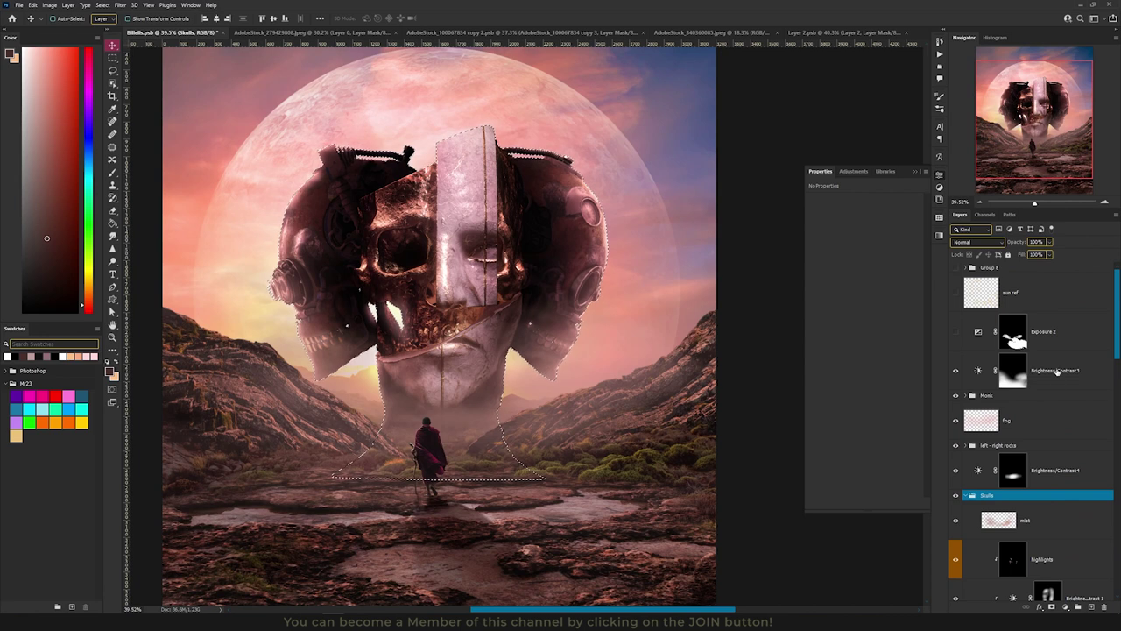
click(1065, 370)
click(1075, 605)
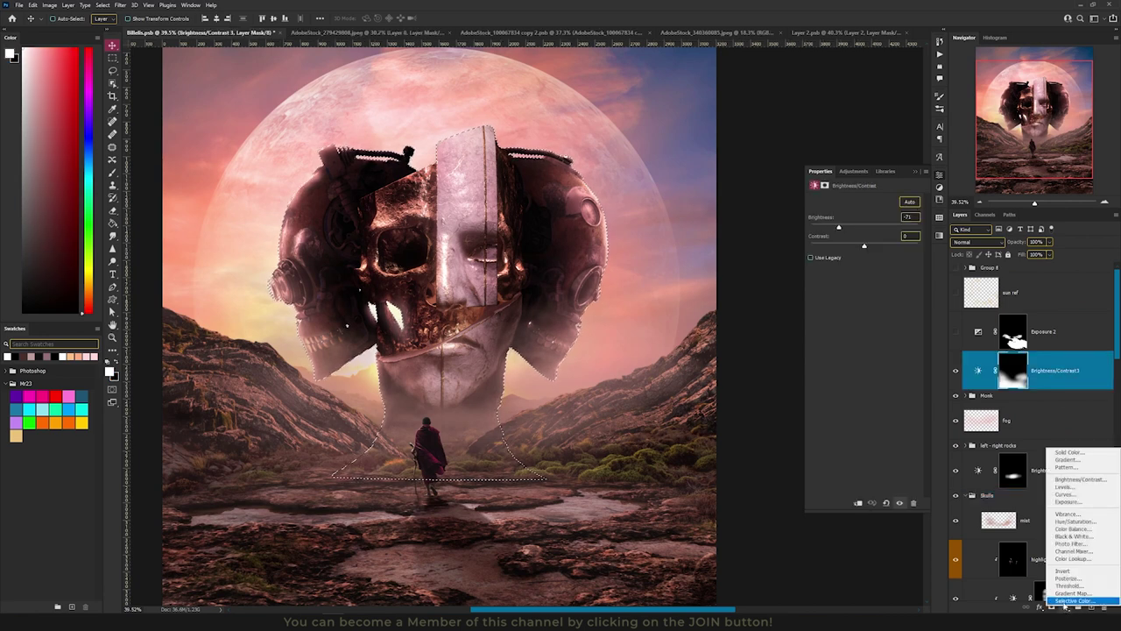
click(1075, 504)
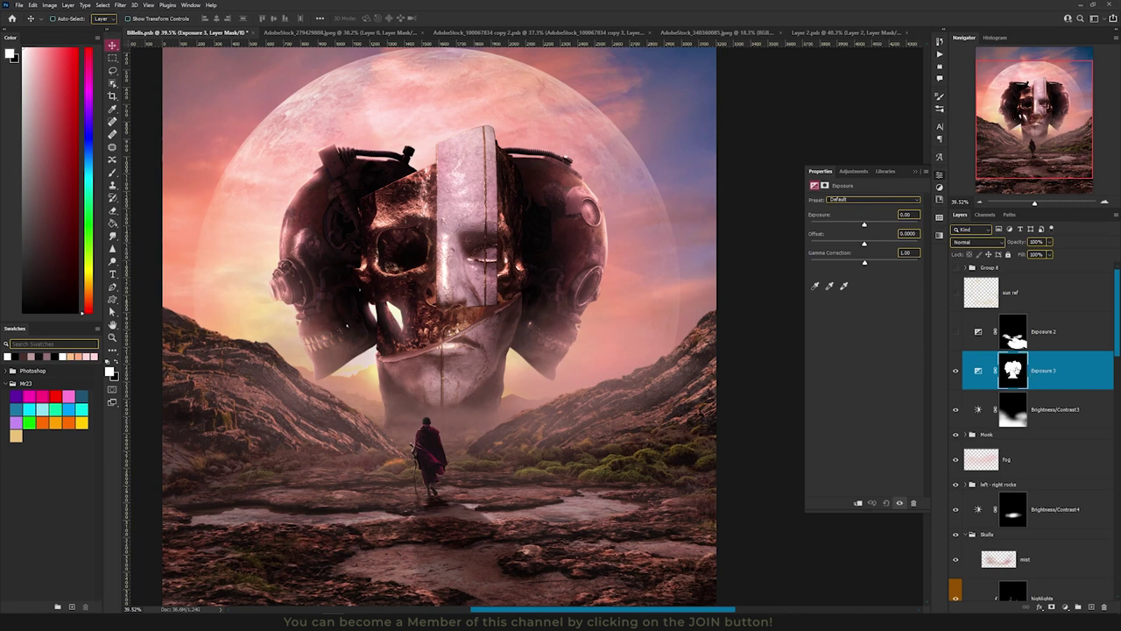
drag(863, 226, 851, 226)
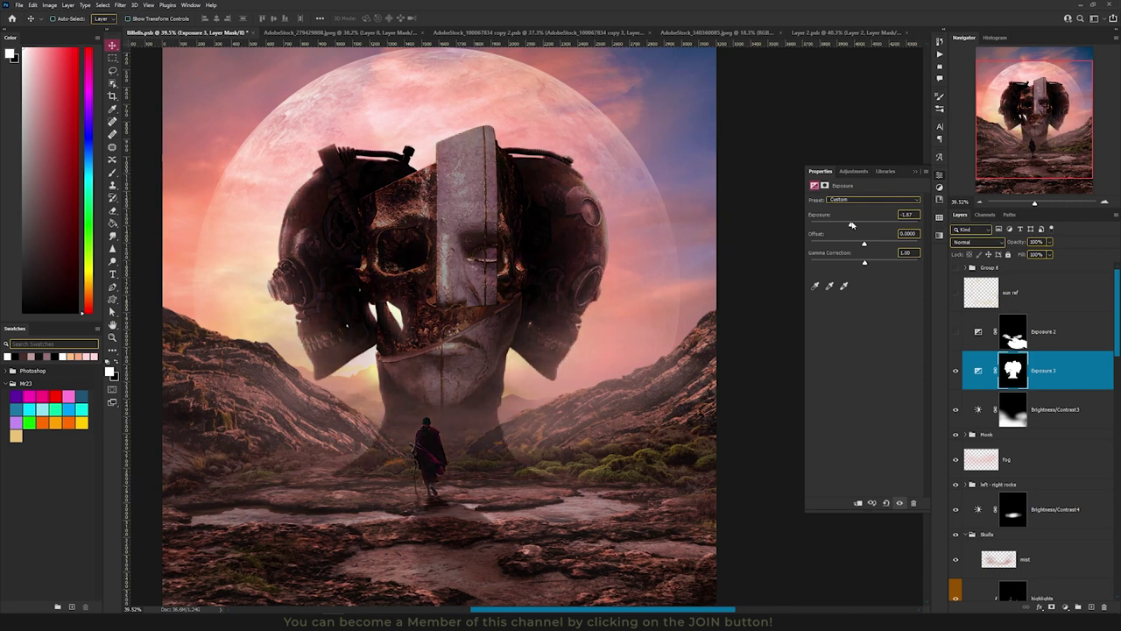
- Flip the skull-shaped Exposure mask vertically, move it down onto the ground, and distort its corners outwards into a cast shadow
key(ctrl+t)
right_click(436, 236)
click(478, 416)
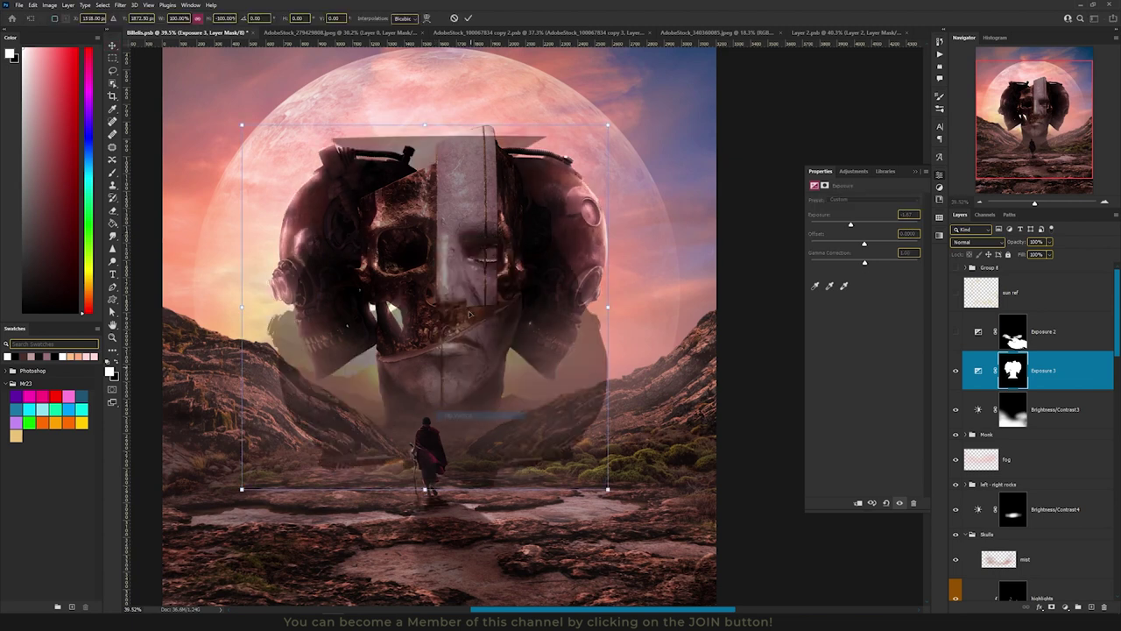
drag(472, 364, 472, 502)
scroll(471, 501, down, 3)
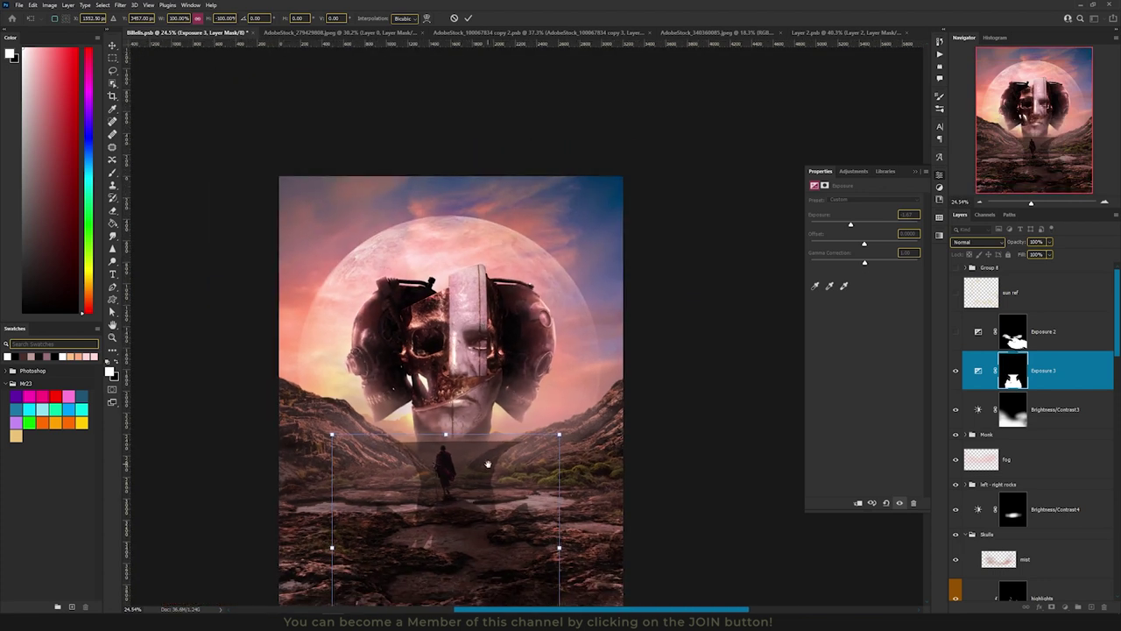
drag(488, 463, 492, 301)
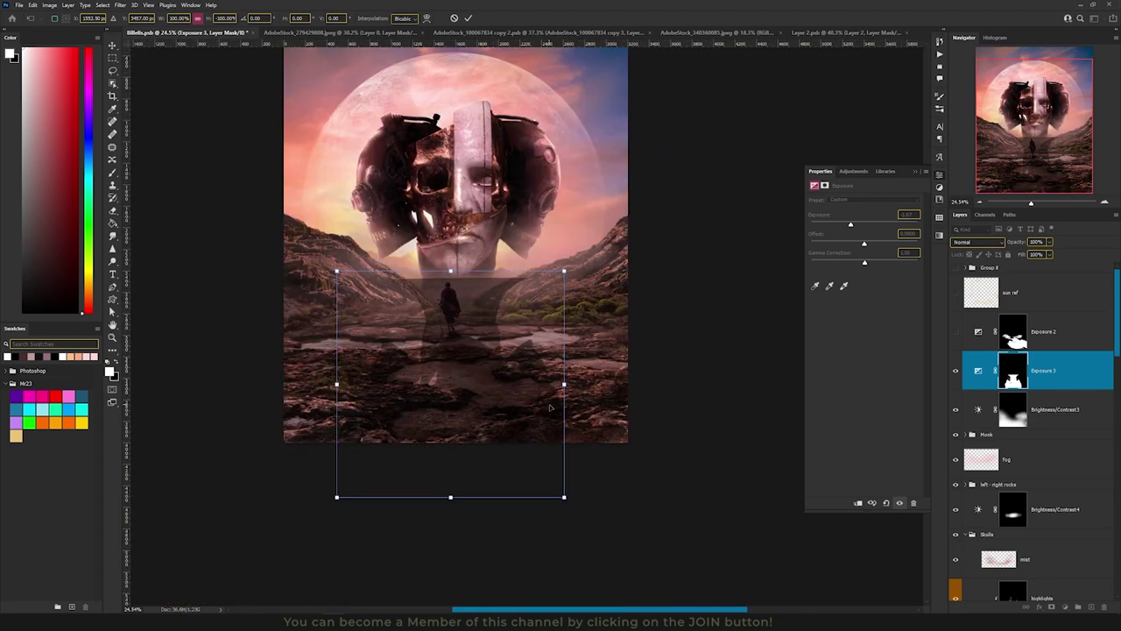
drag(566, 497, 725, 483)
drag(333, 496, 369, 551)
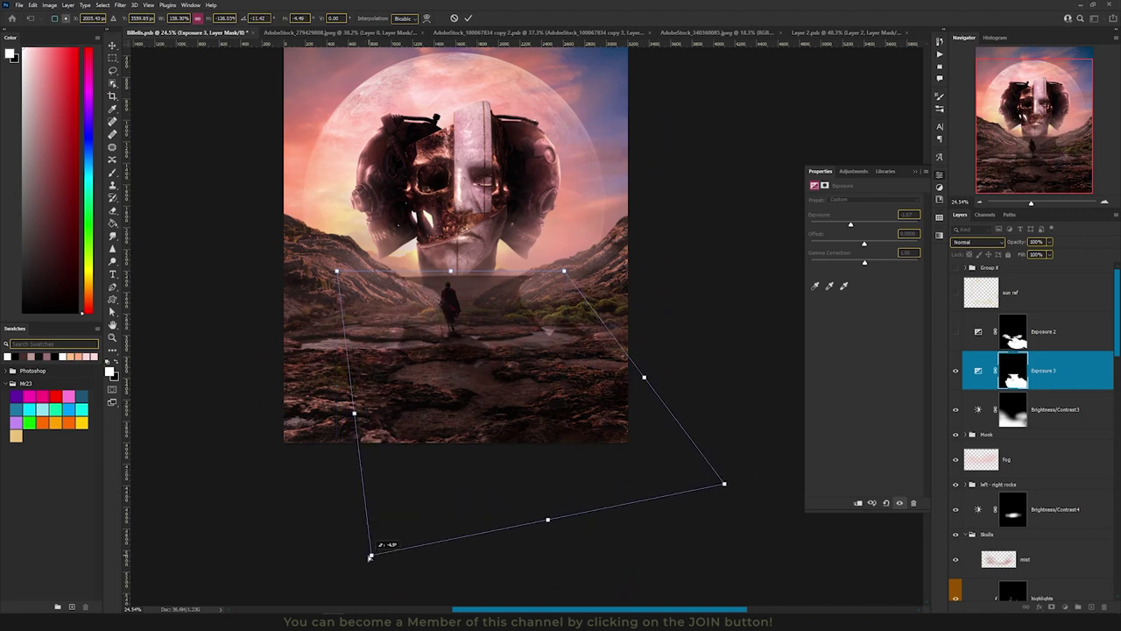
drag(450, 271, 449, 298)
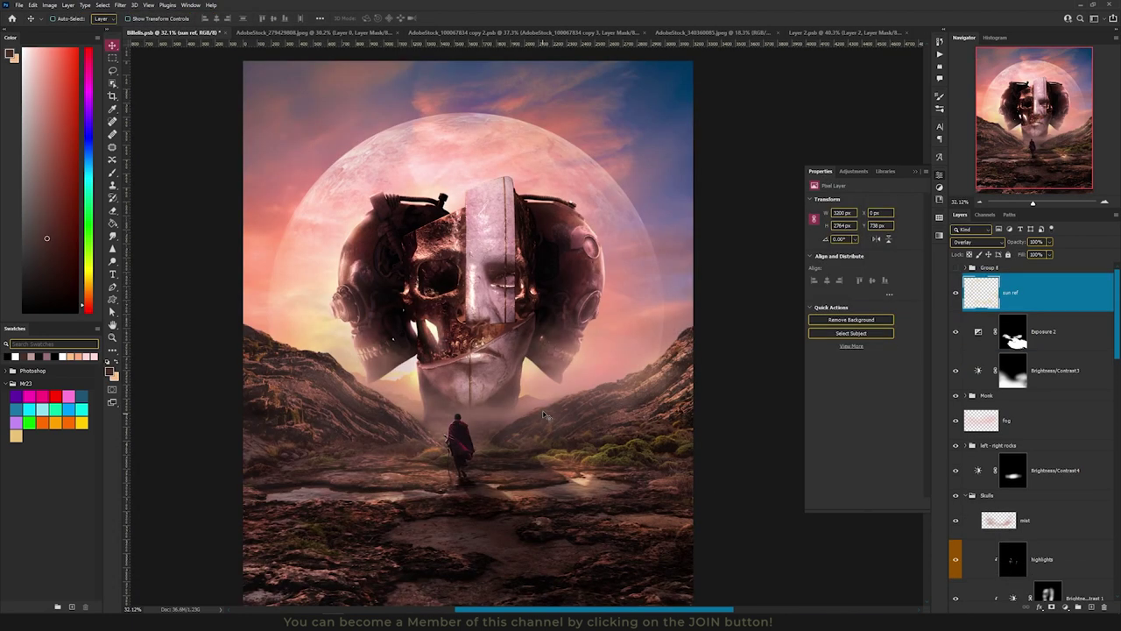
- Compare the scene with and without the sun ref Overlay layer, and examine its light reflections on the wet ground
drag(540, 397, 530, 360)
click(955, 294)
click(956, 296)
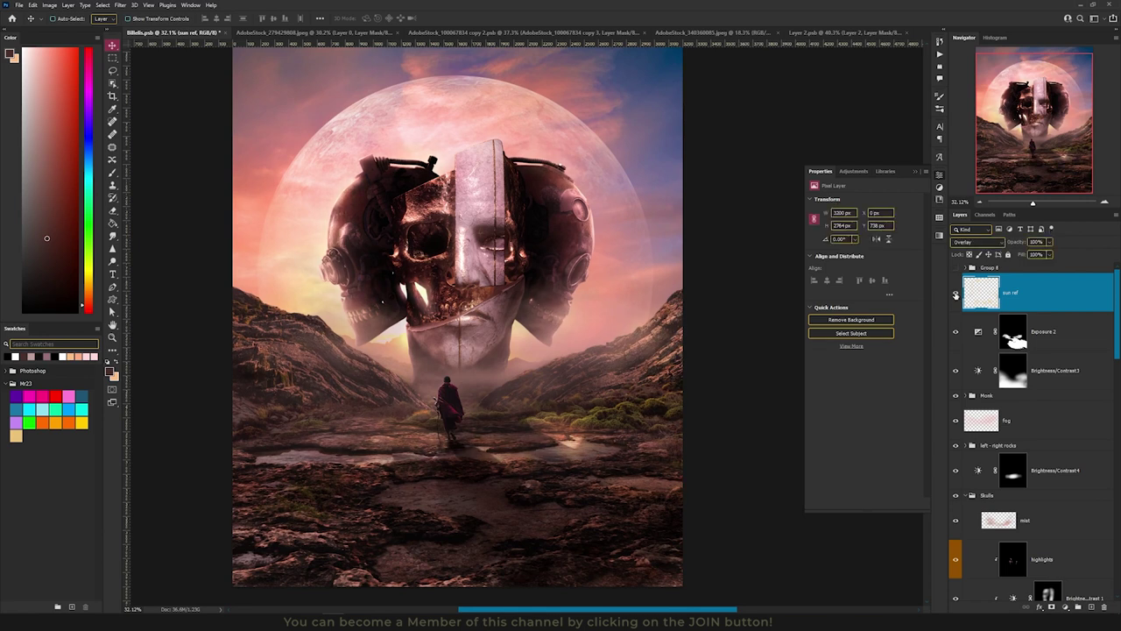
scroll(594, 457, up, 6)
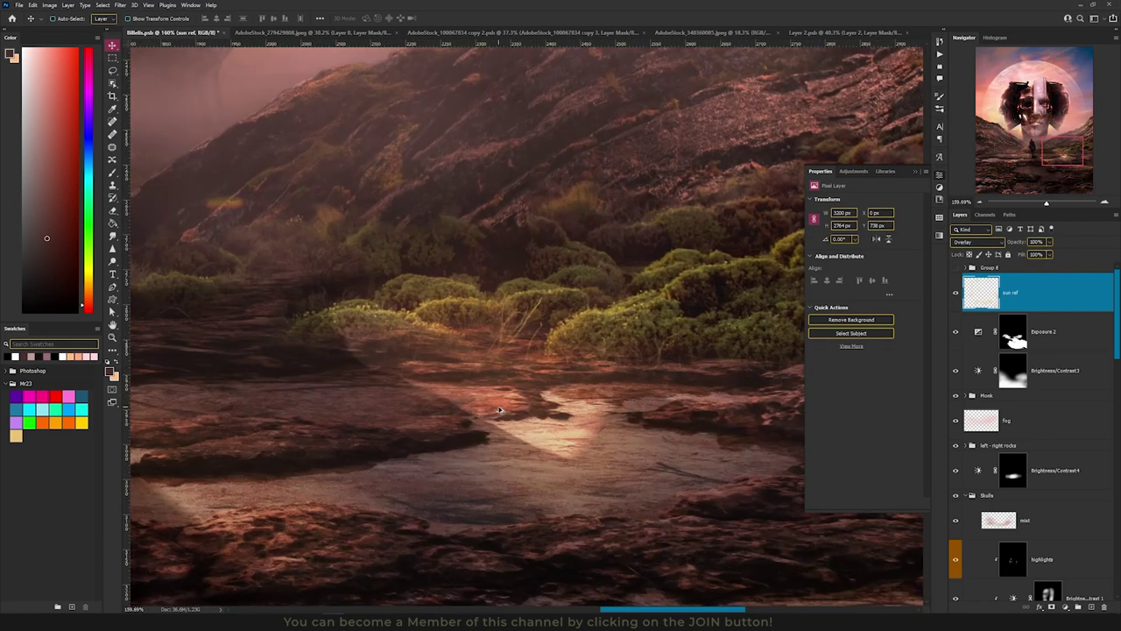
scroll(540, 410, down, 2)
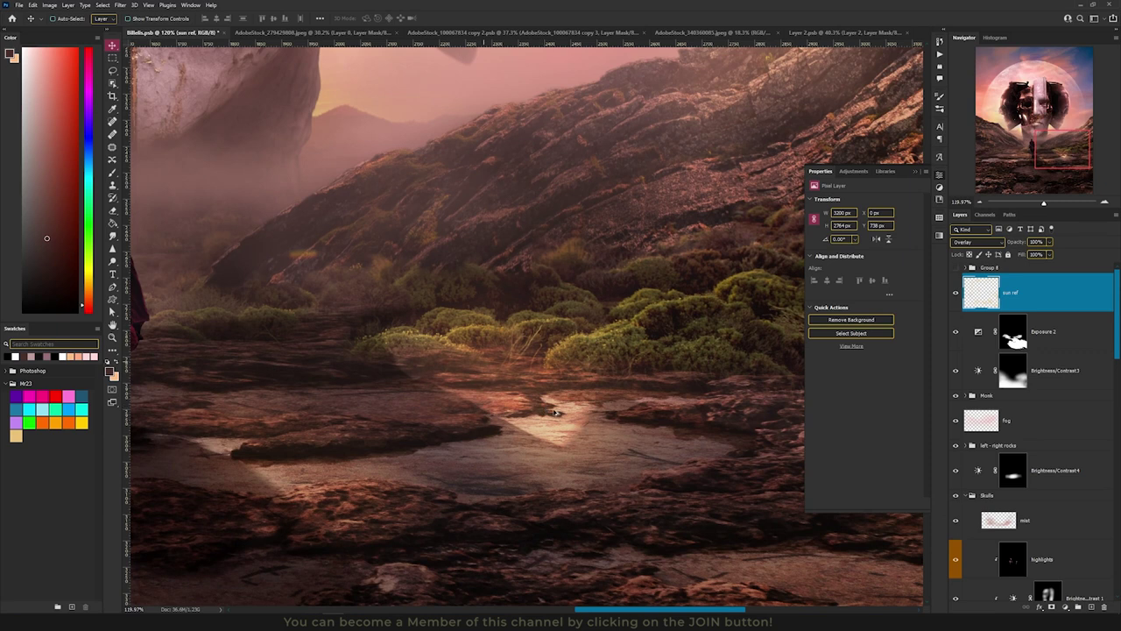
- Hide the sun ref layer and add a blank layer above Exposure 2 with its blending mode set to Overlay
scroll(517, 421, down, 2)
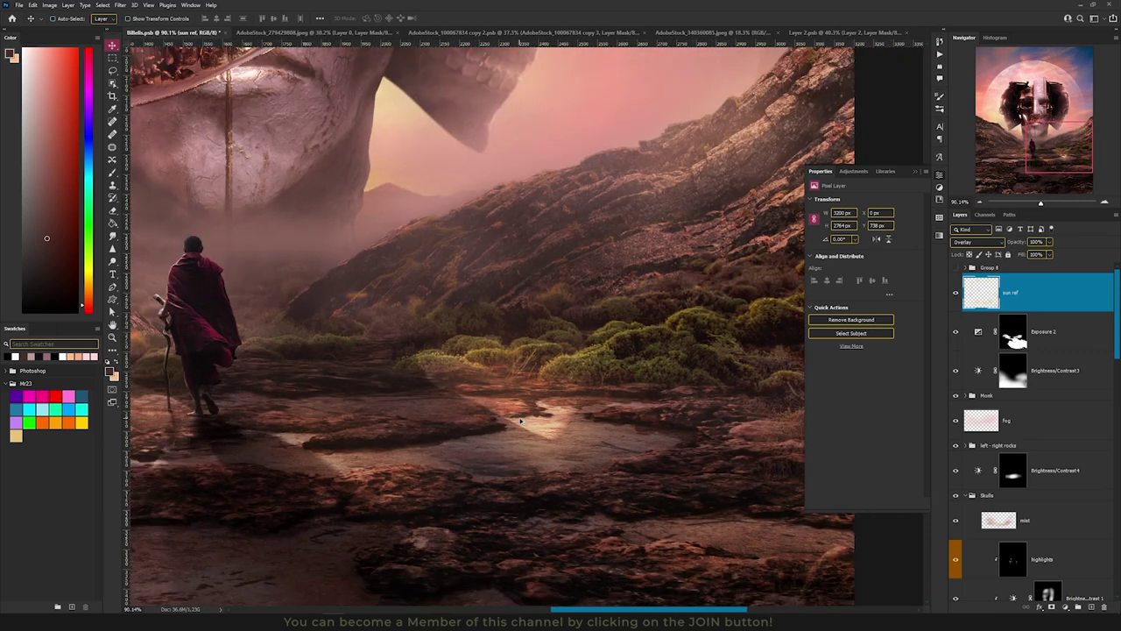
scroll(521, 421, down, 2)
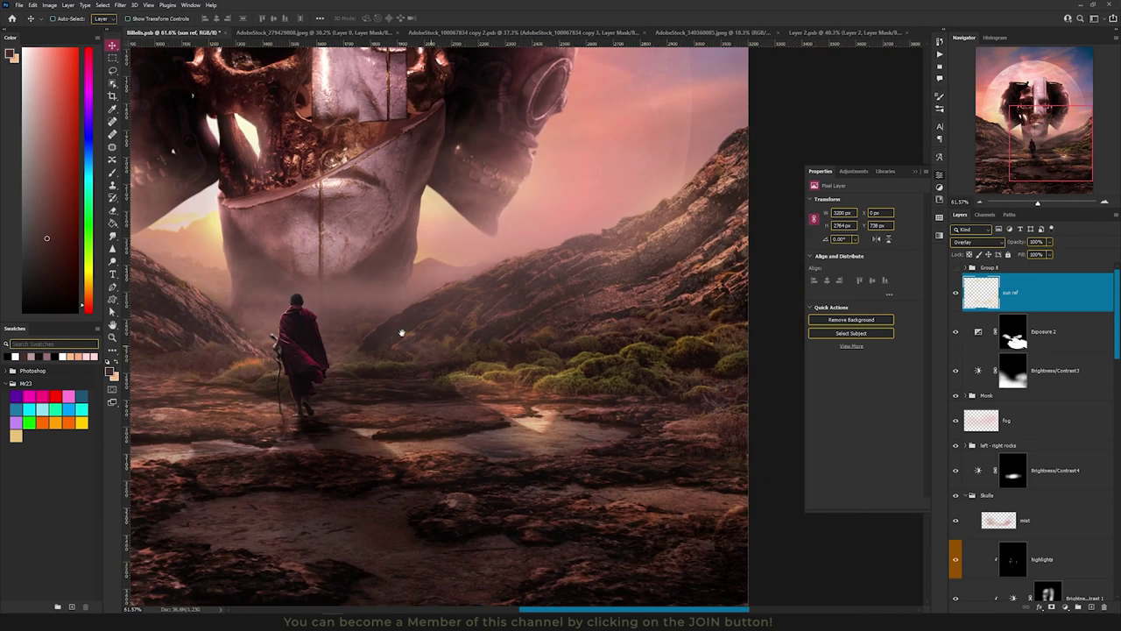
drag(401, 333, 559, 357)
scroll(375, 299, down, 1)
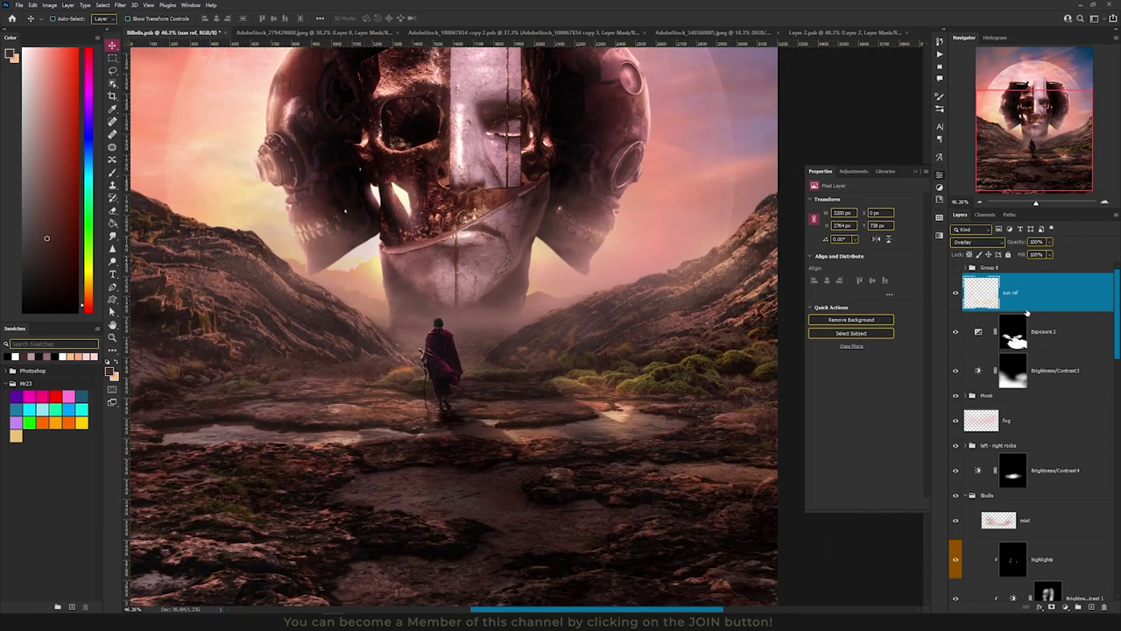
click(956, 293)
click(1058, 337)
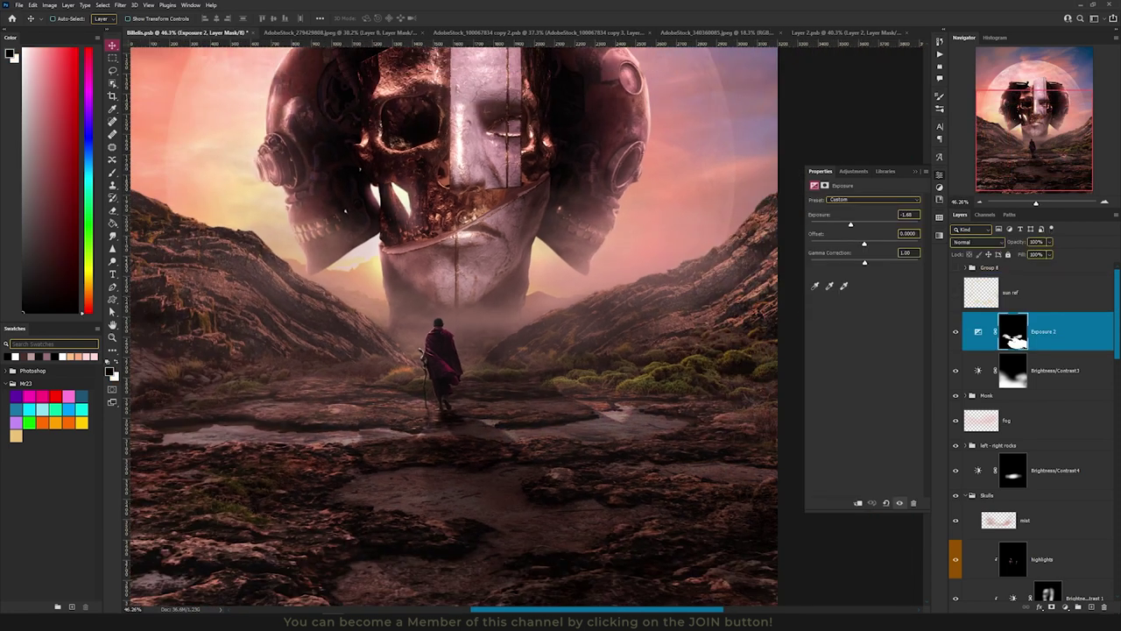
click(1092, 606)
click(977, 242)
click(977, 355)
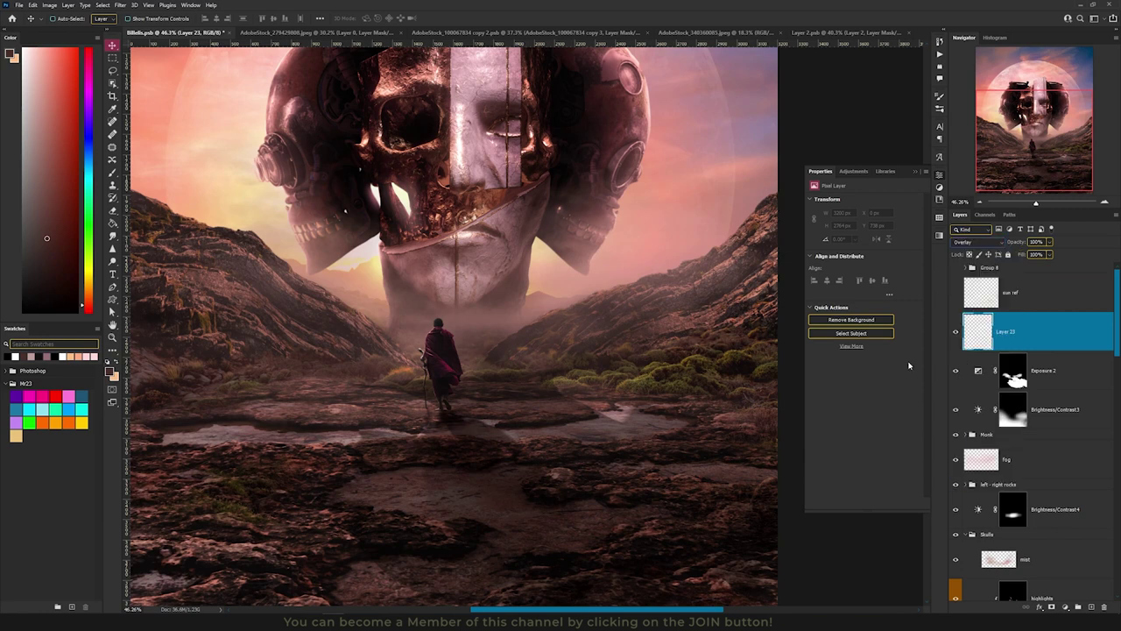
- Brush a warm light tone sampled from the sky beside the skull over the wet ground and both rocky slopes
key(b)
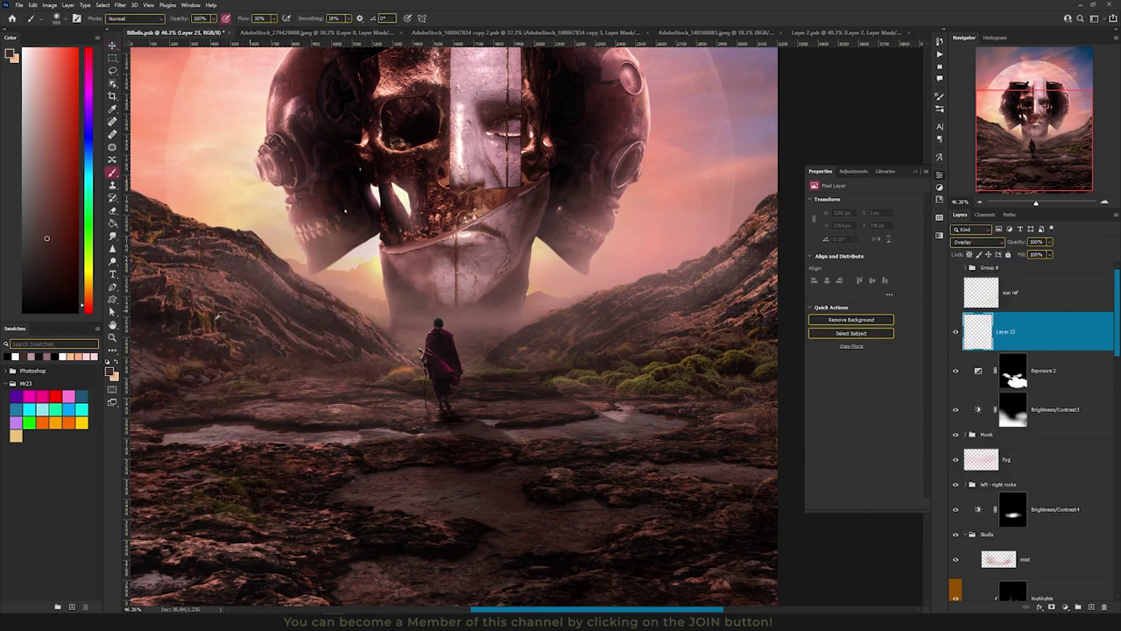
click(117, 362)
alt+click(241, 179)
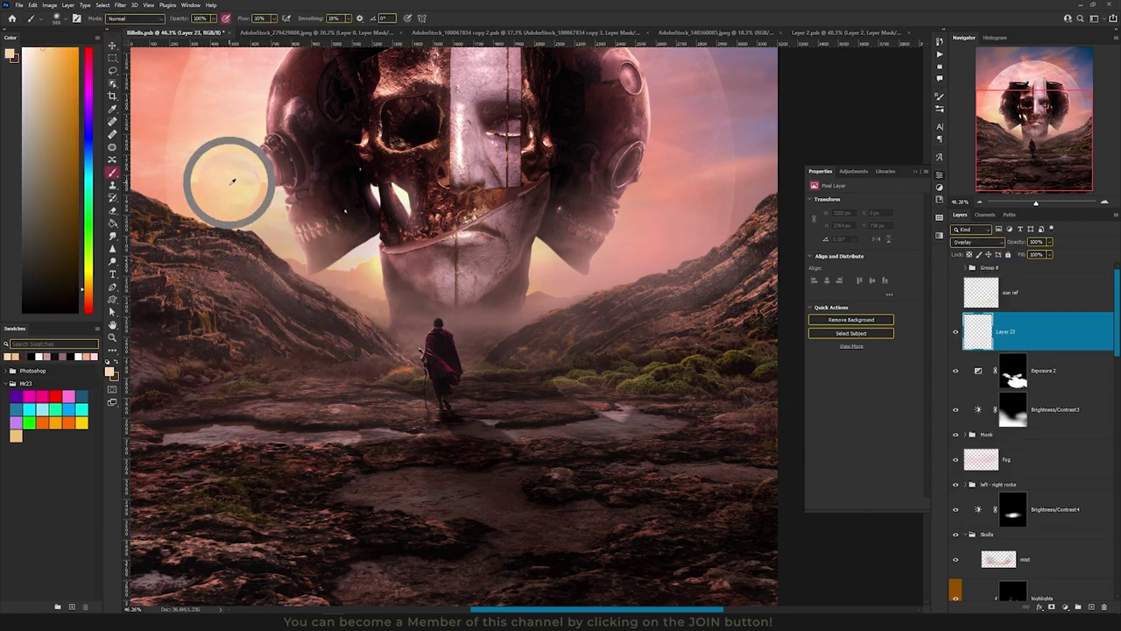
alt+click(226, 183)
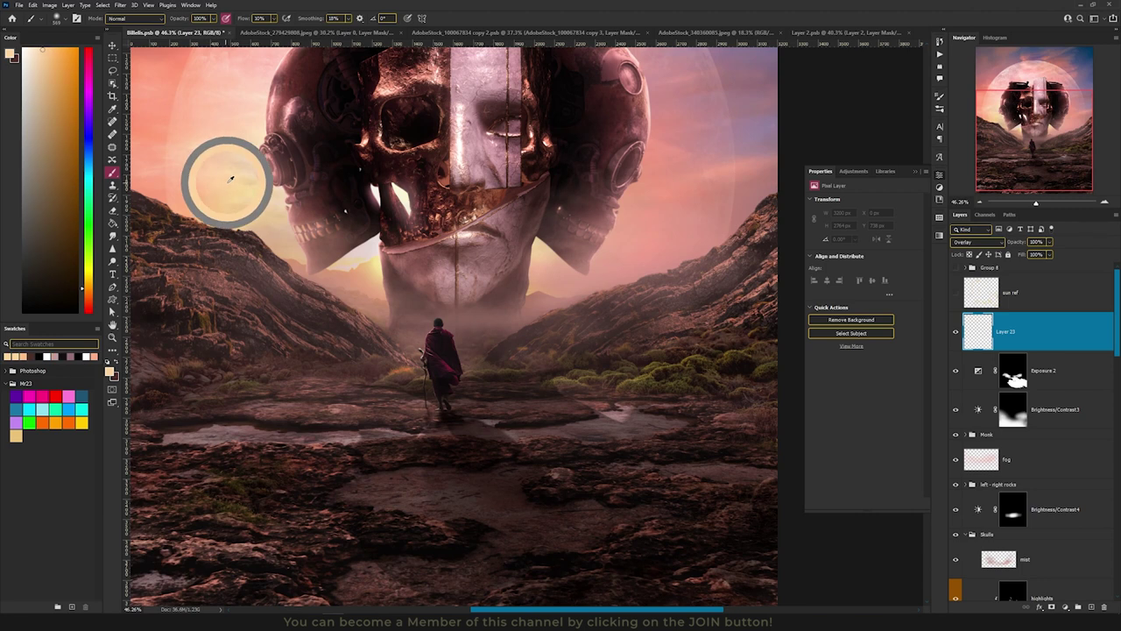
drag(231, 179, 226, 178)
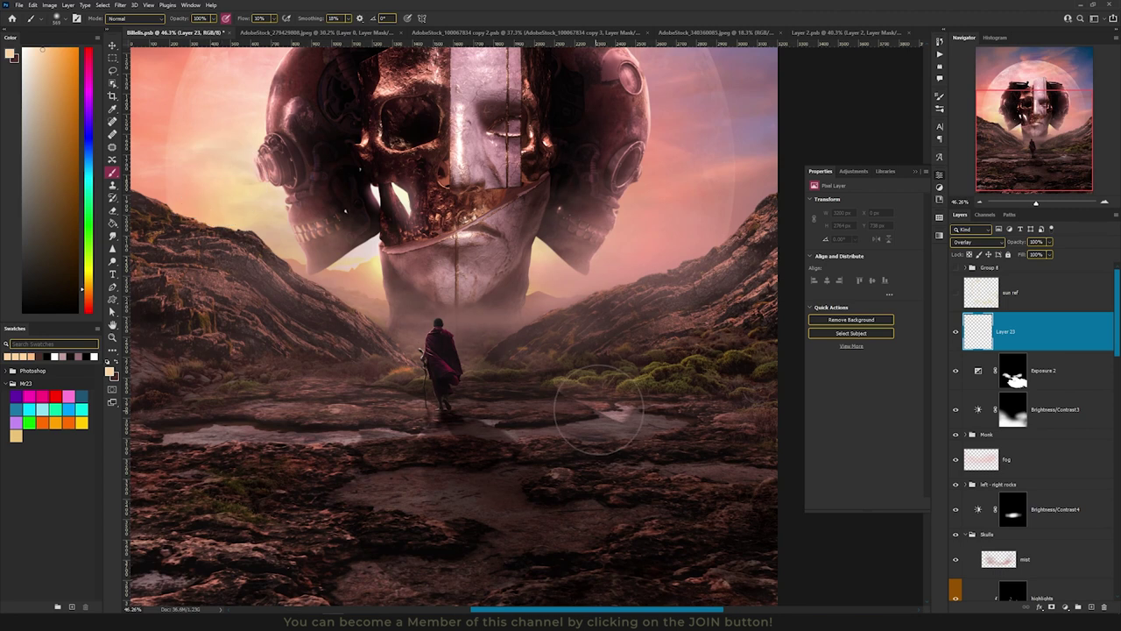
mouse_move(578, 363)
mouse_down()
mouse_move(565, 378)
mouse_move(325, 421)
mouse_move(208, 411)
mouse_move(343, 428)
mouse_up()
drag(297, 338, 302, 285)
drag(631, 353, 623, 322)
drag(717, 275, 775, 263)
- Stamp all visible layers into a new layer above Layer 21 and convert it to a smart object
scroll(679, 393, down, 7)
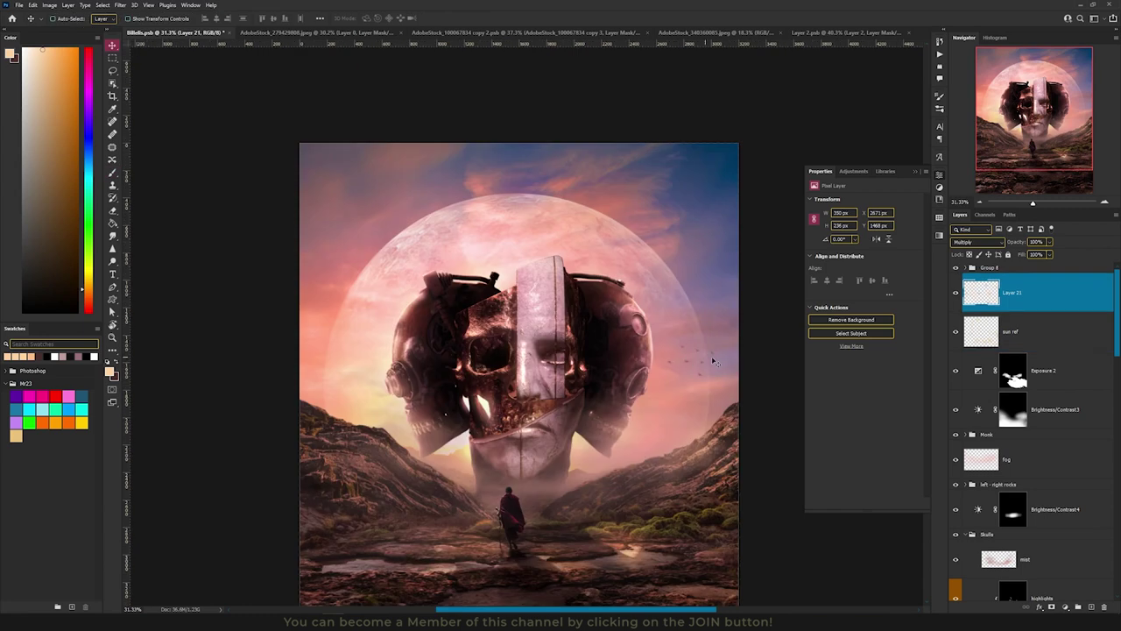
mouse_move(691, 361)
mouse_down()
mouse_move(711, 317)
mouse_move(706, 364)
mouse_up()
drag(552, 346, 521, 274)
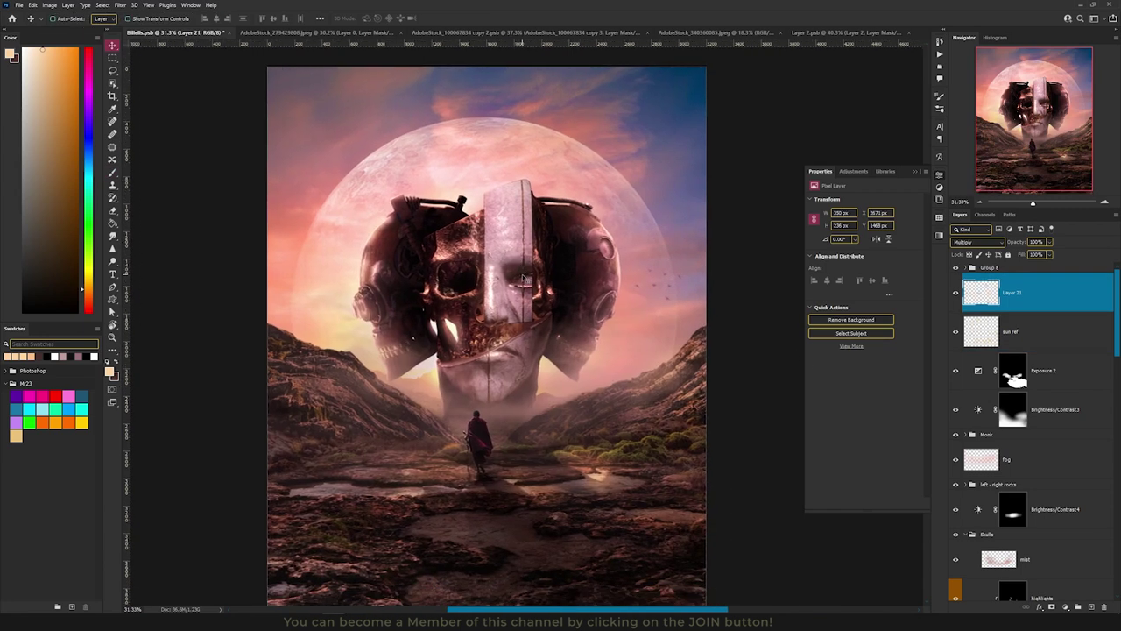
key(ctrl+shift+alt+e)
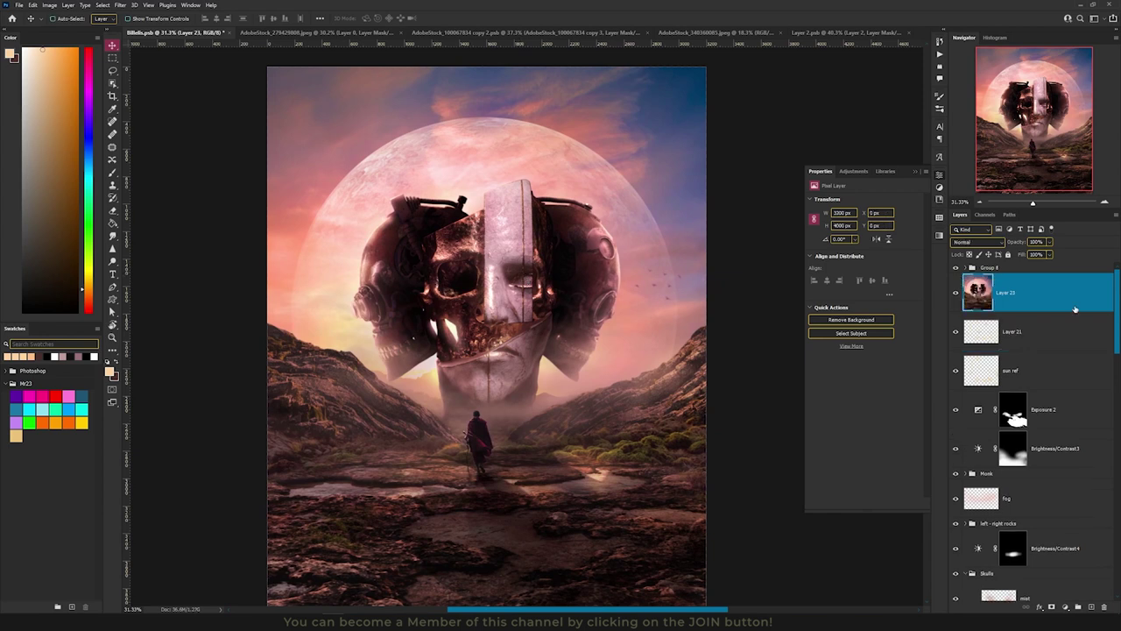
right_click(1056, 305)
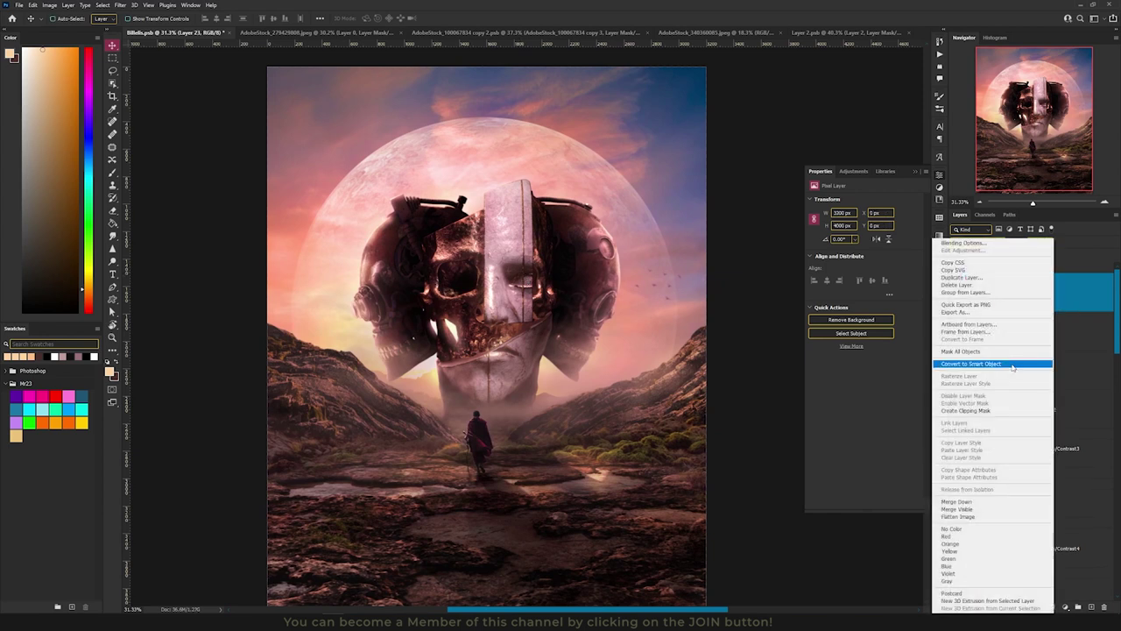
click(971, 364)
- Grade the merged smart object with the Camera Raw Filter, using exposure +0.45, contrast +16, darks +16, sharpening 40, noise reduction 35 and grain 15
click(119, 5)
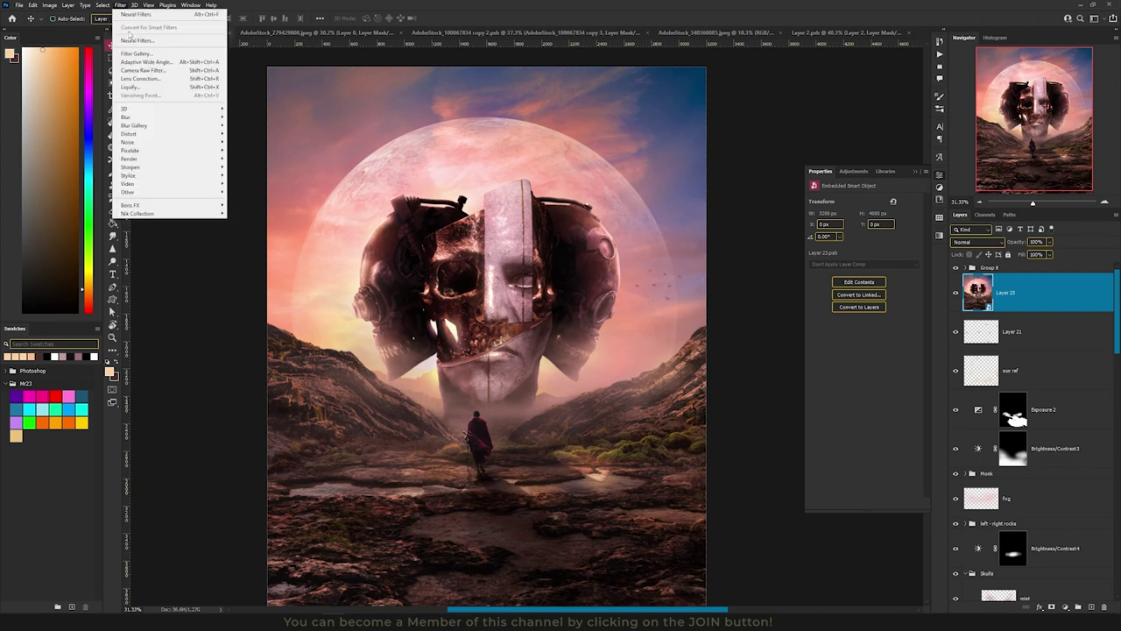
click(205, 71)
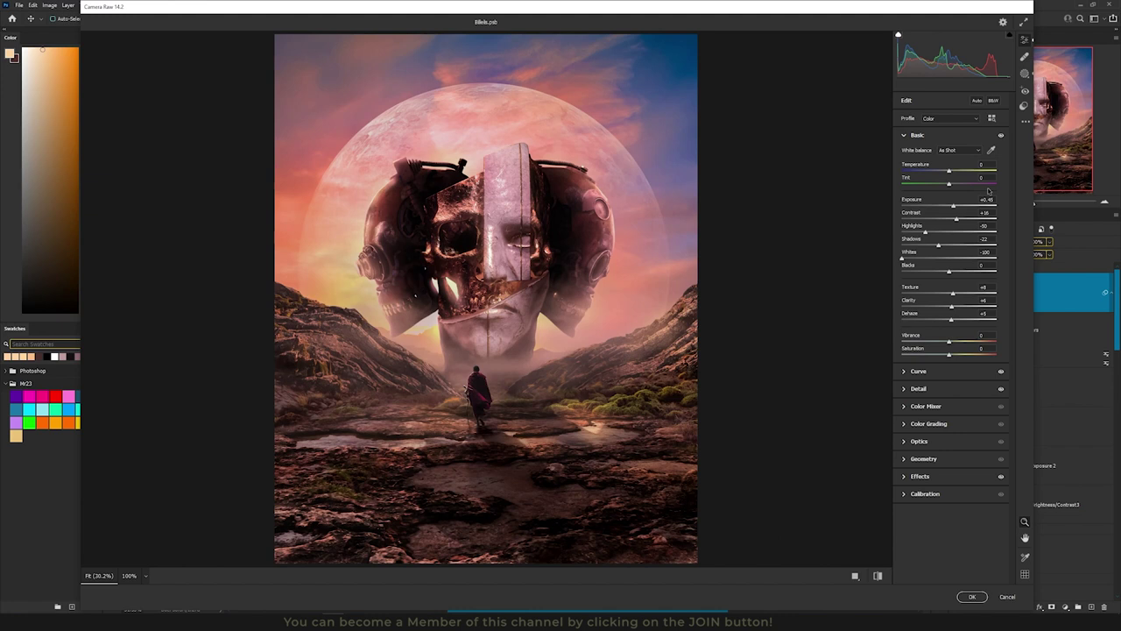
click(961, 373)
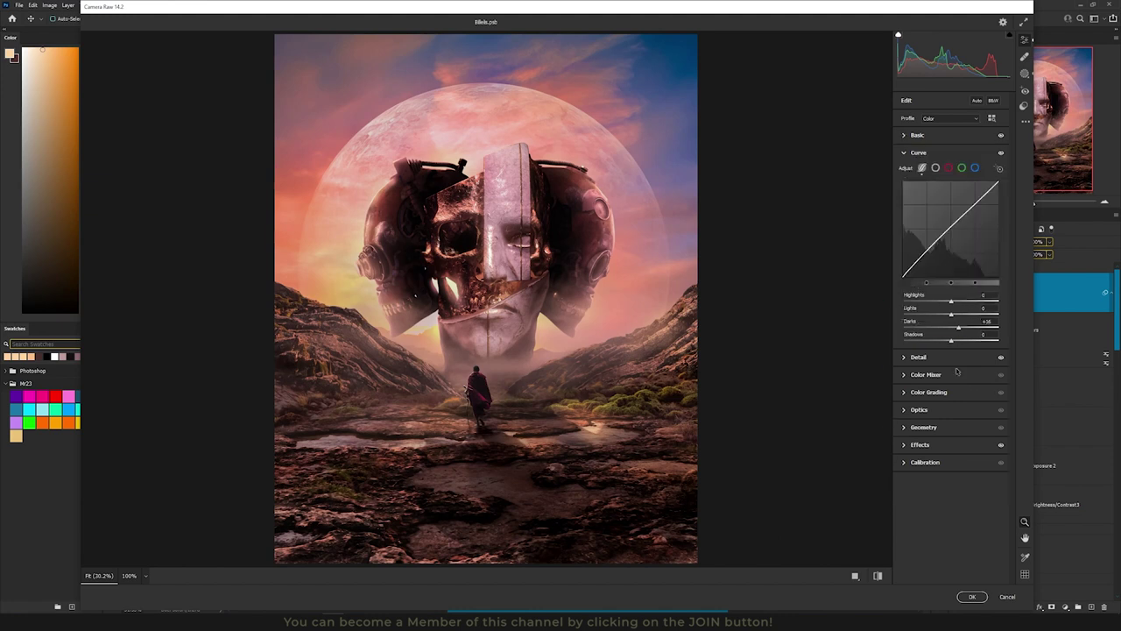
click(943, 359)
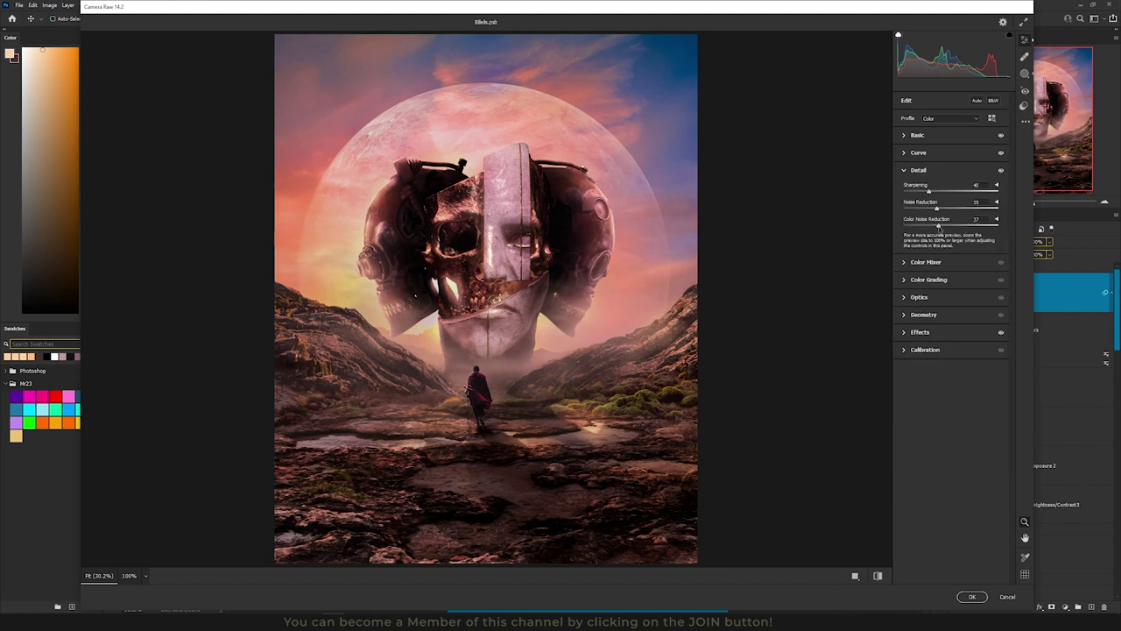
click(938, 332)
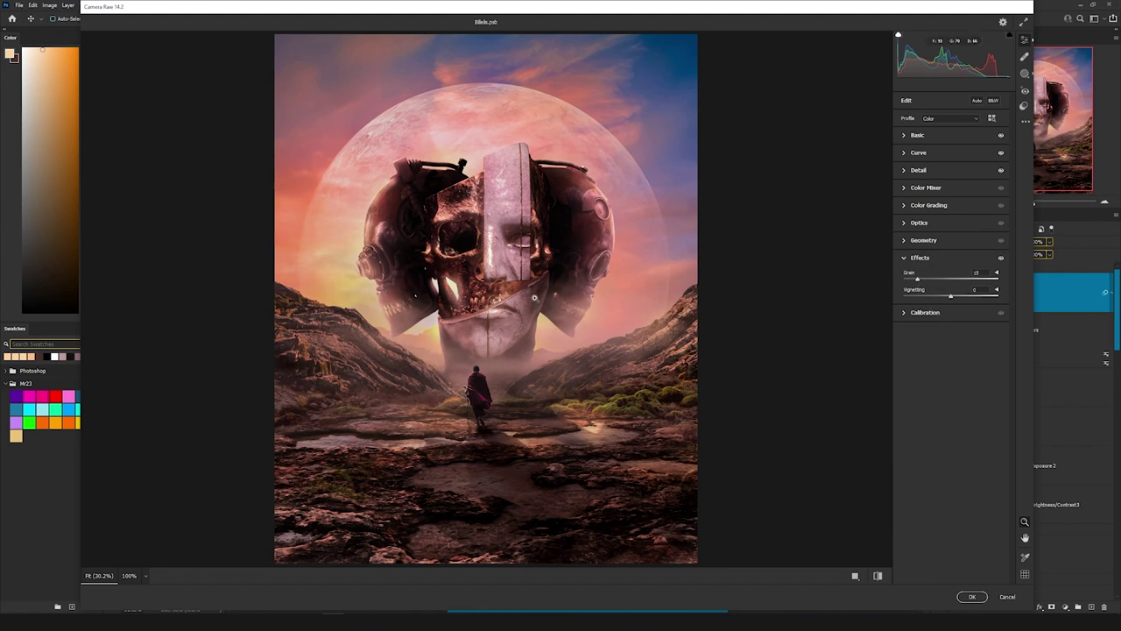
click(529, 303)
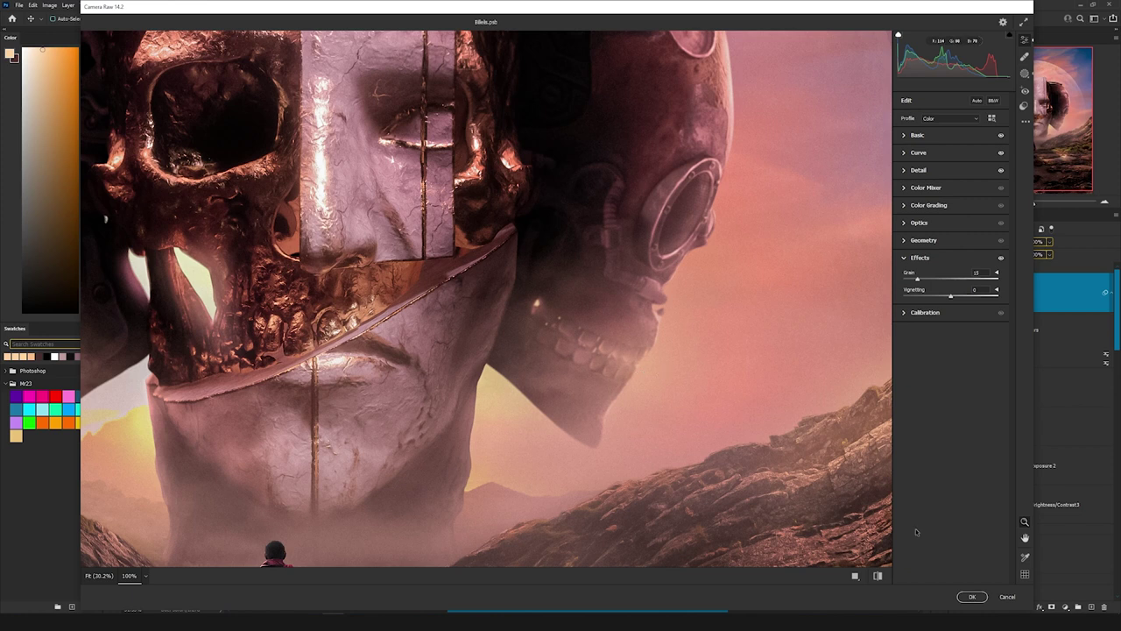
click(971, 596)
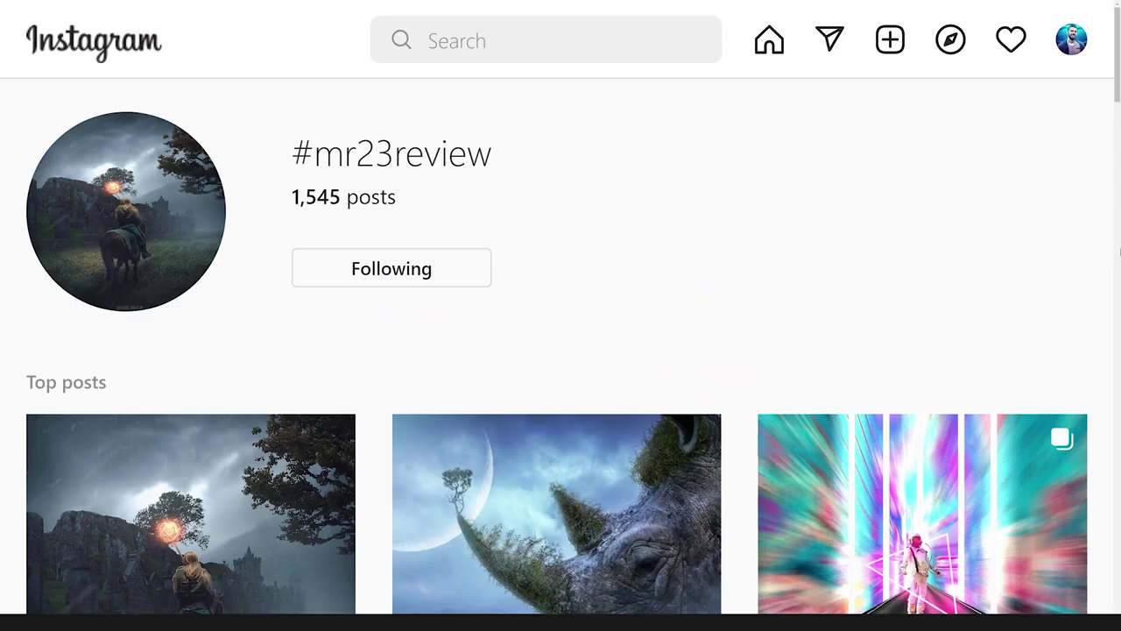
- Switch to Instagram and look through the top and most recent artworks posted under #mr23review
scroll(1081, 253, down, 3)
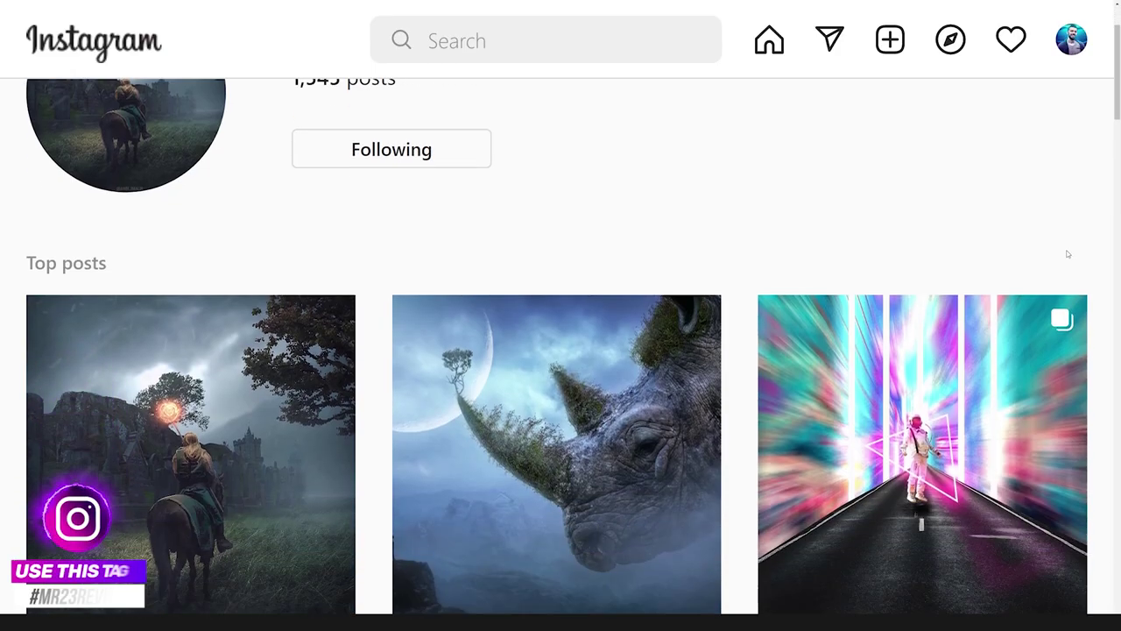
scroll(1067, 256, down, 13)
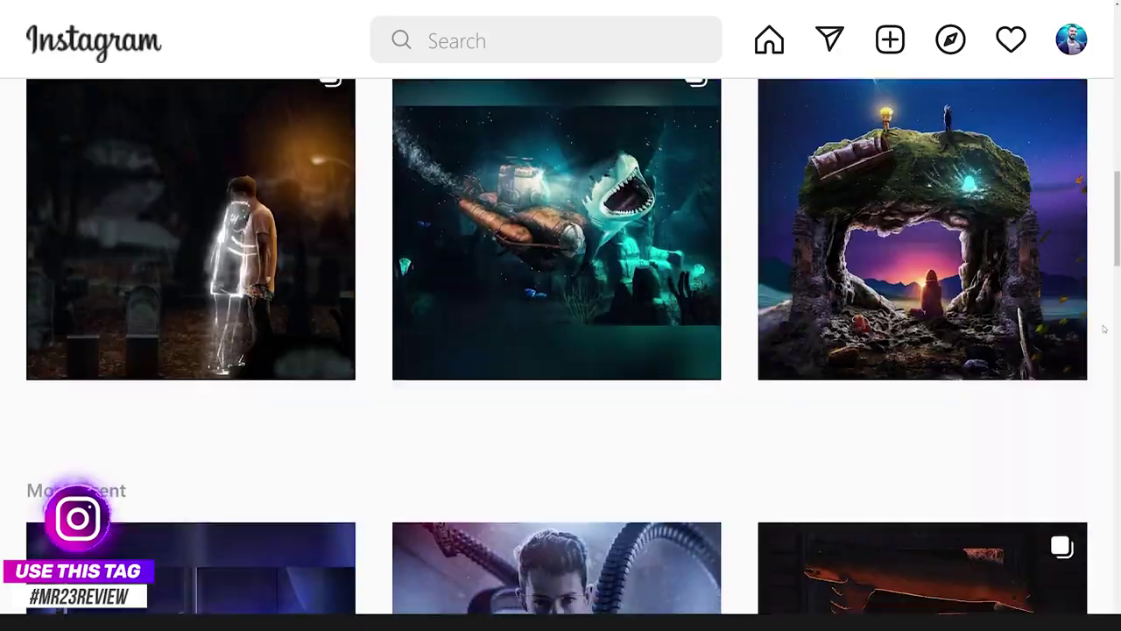
scroll(1105, 329, down, 15)
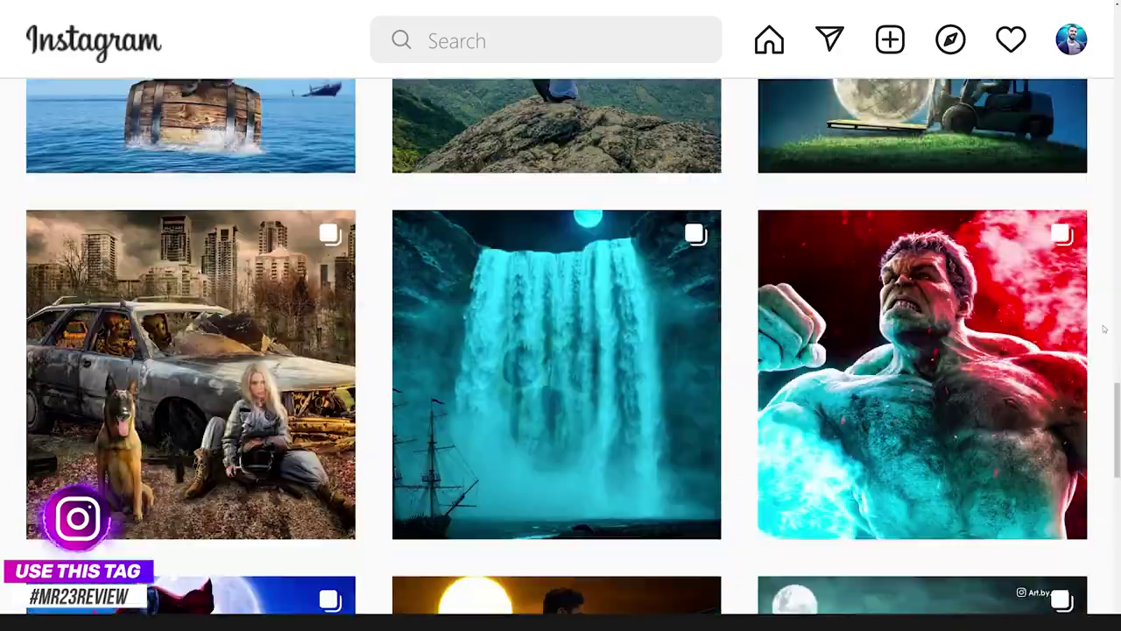
scroll(1105, 328, down, 15)
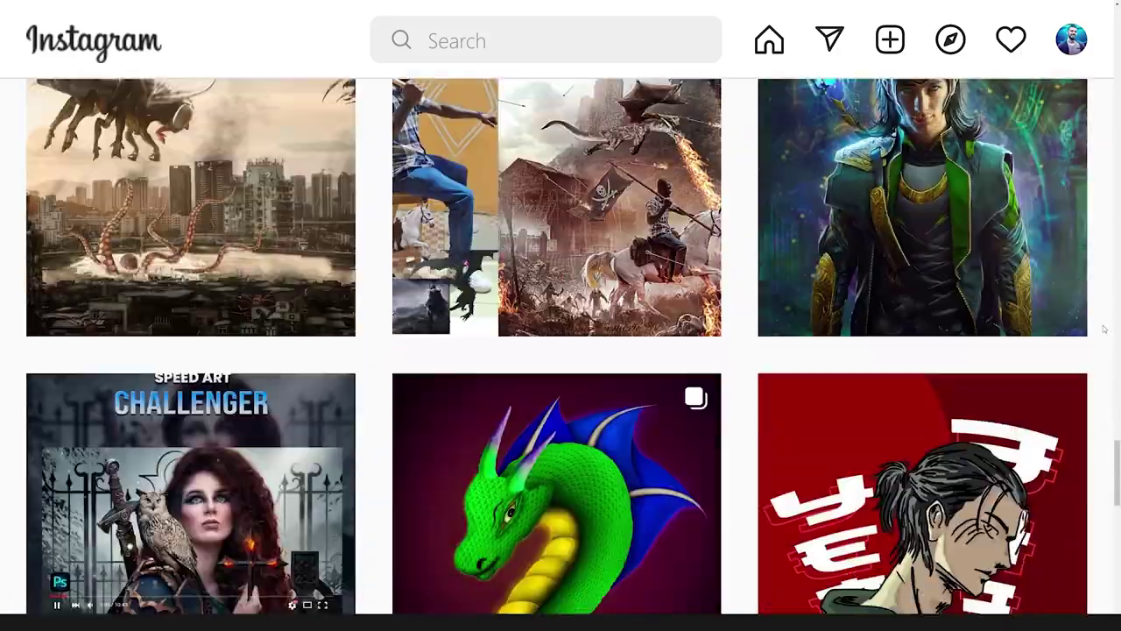
scroll(1105, 328, down, 15)
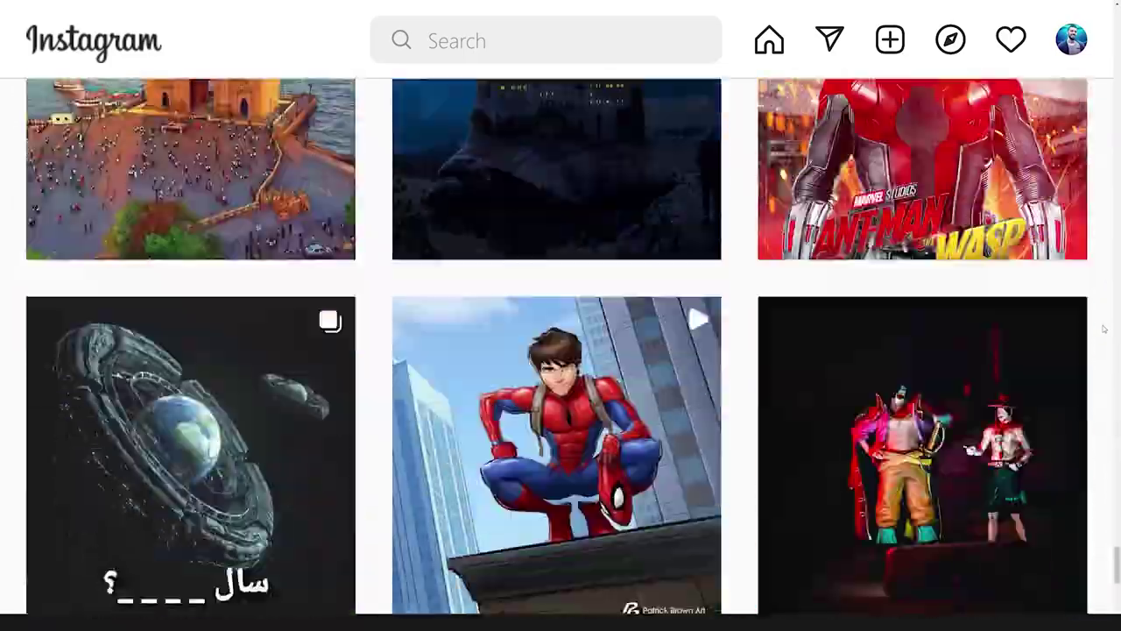
scroll(1105, 328, down, 10)
- Open the featured fantasy artist's Instagram profile and look through the posted Photoshop artworks
click(173, 257)
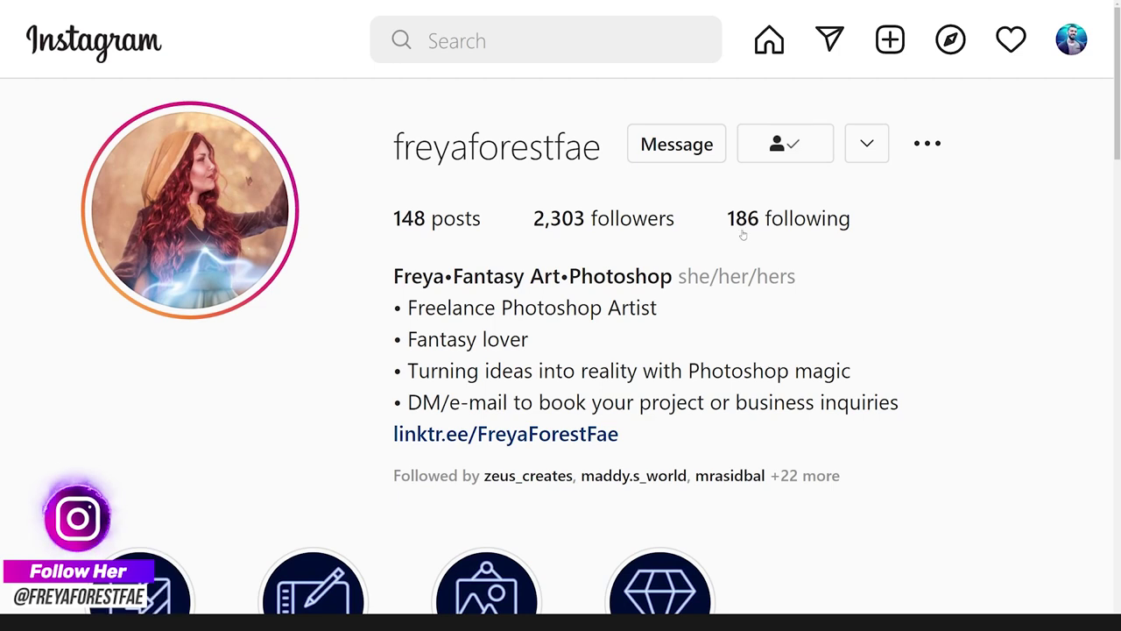
scroll(743, 235, down, 6)
scroll(741, 267, down, 1)
scroll(741, 266, down, 2)
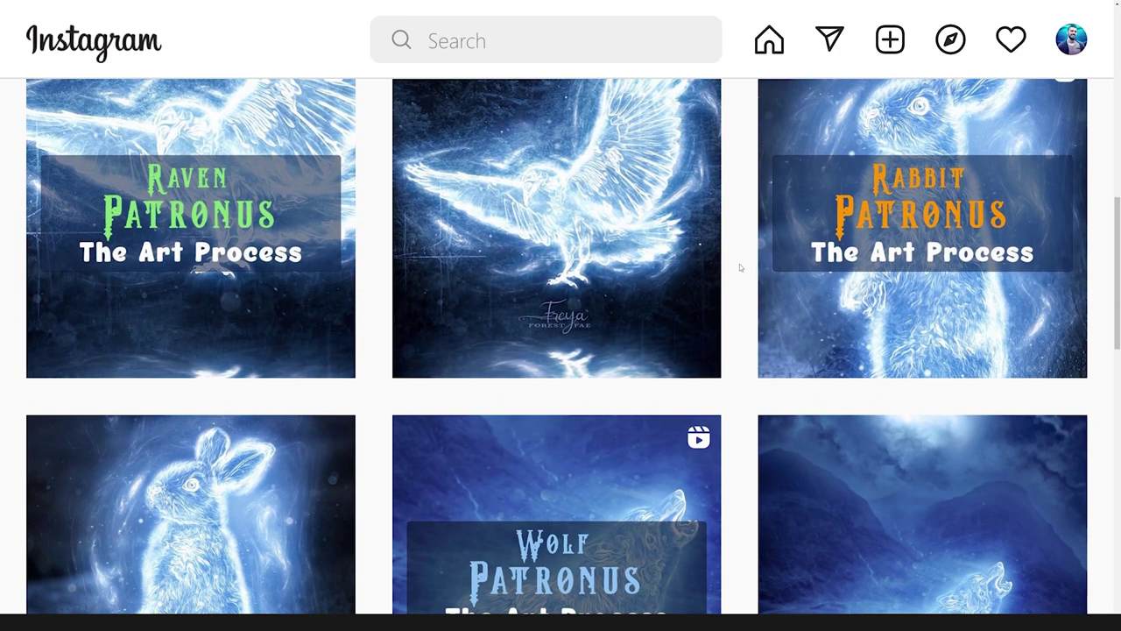
scroll(740, 267, down, 8)
scroll(739, 270, down, 8)
scroll(737, 269, down, 12)
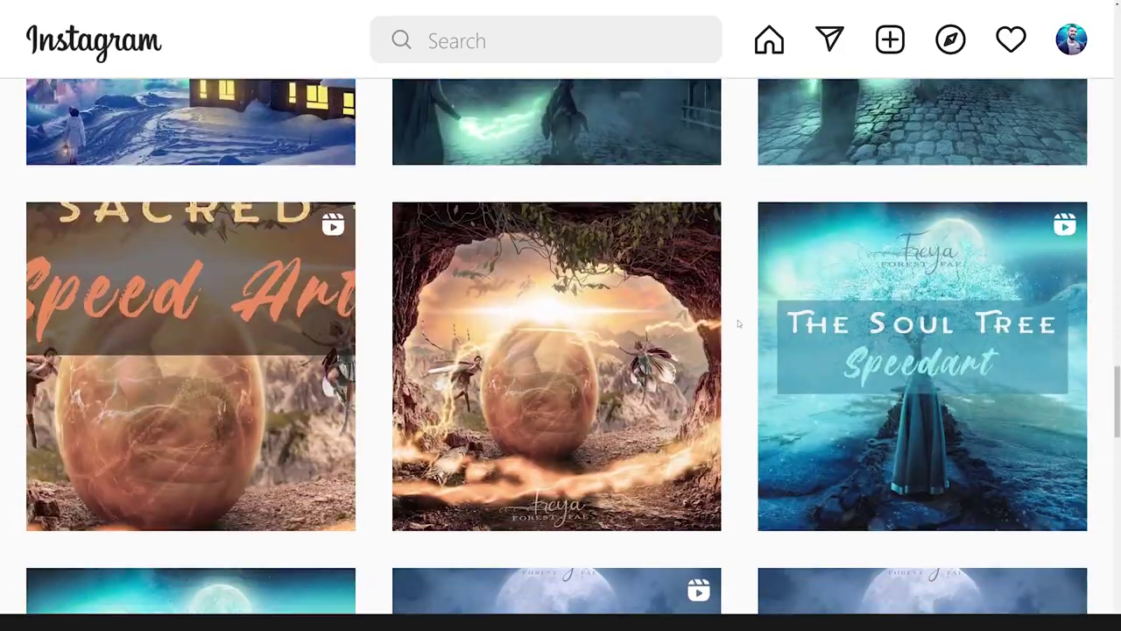